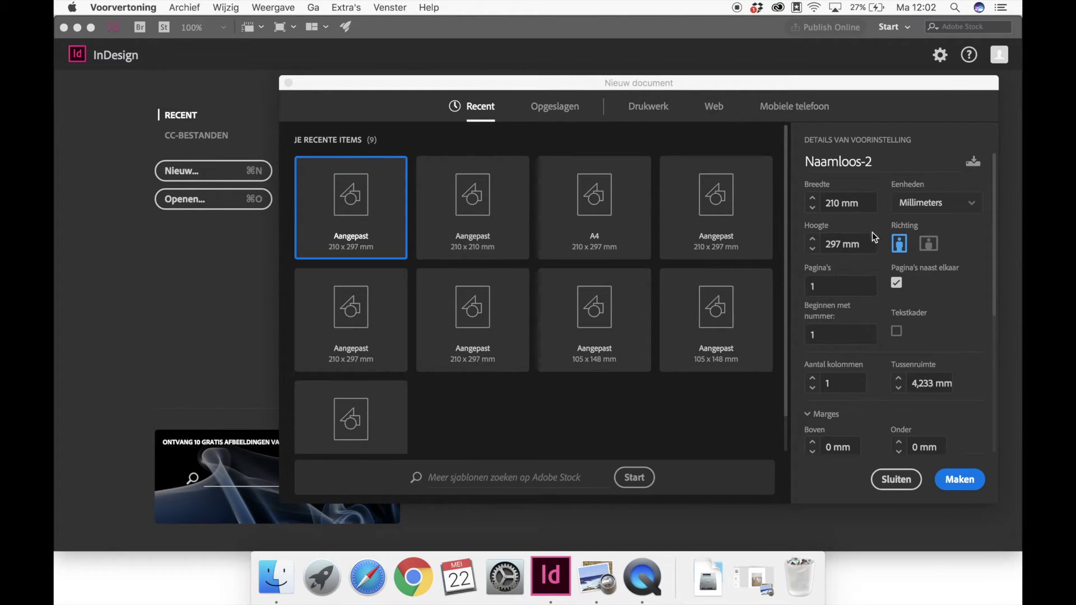
# Choose the A4 210 x 297 mm preset for the new document and set all four margins to 0 mm.
pyautogui.click(617, 203)
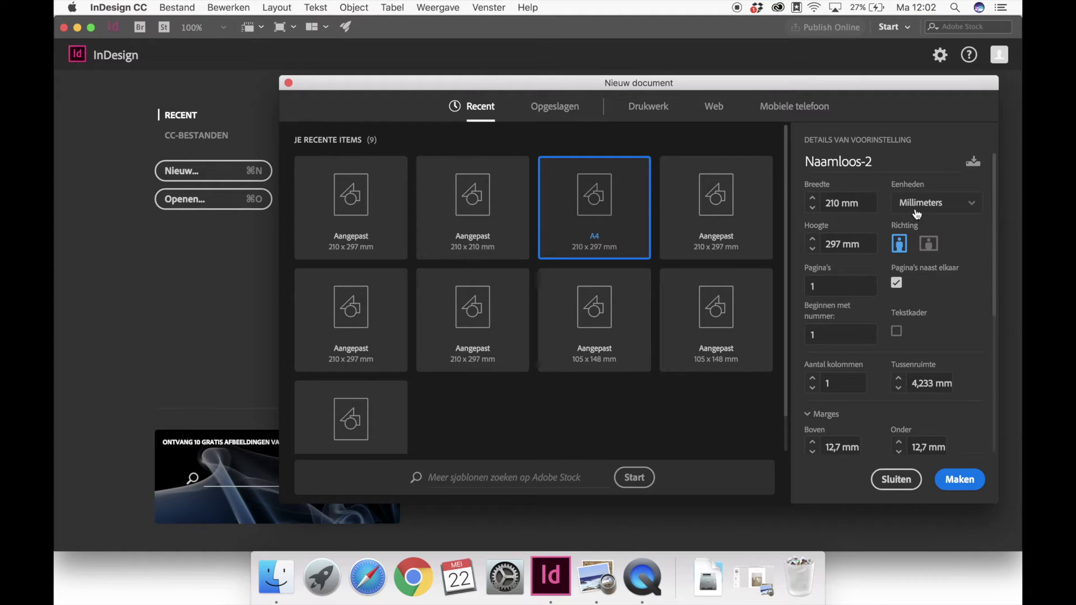
pyautogui.scroll(-5, 843, 303)
pyautogui.doubleClick(842, 304)
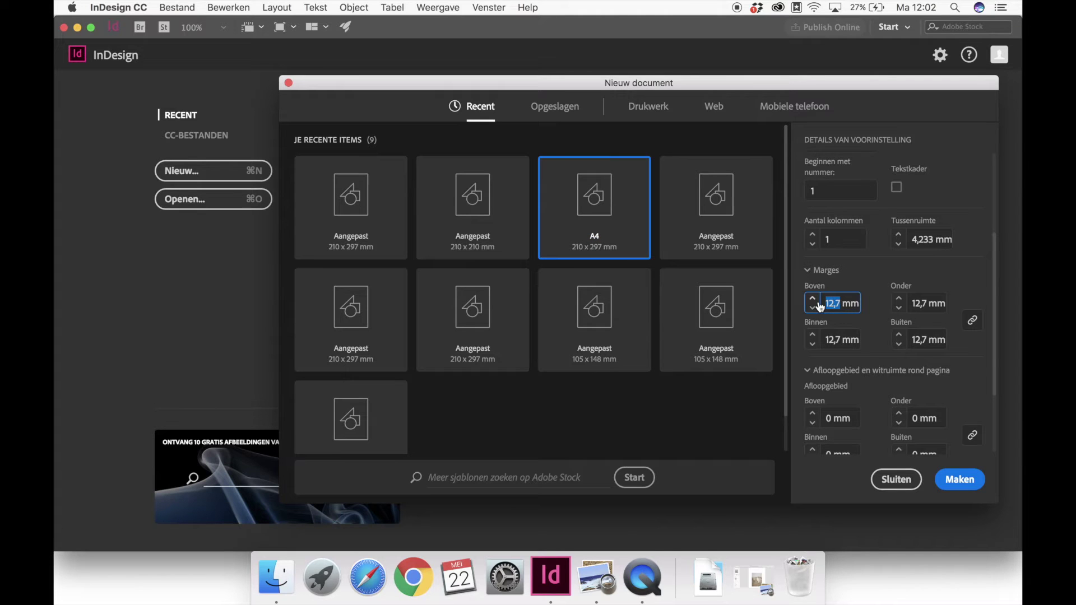
pyautogui.write('0')
pyautogui.click(839, 339)
pyautogui.scroll(-3, 839, 343)
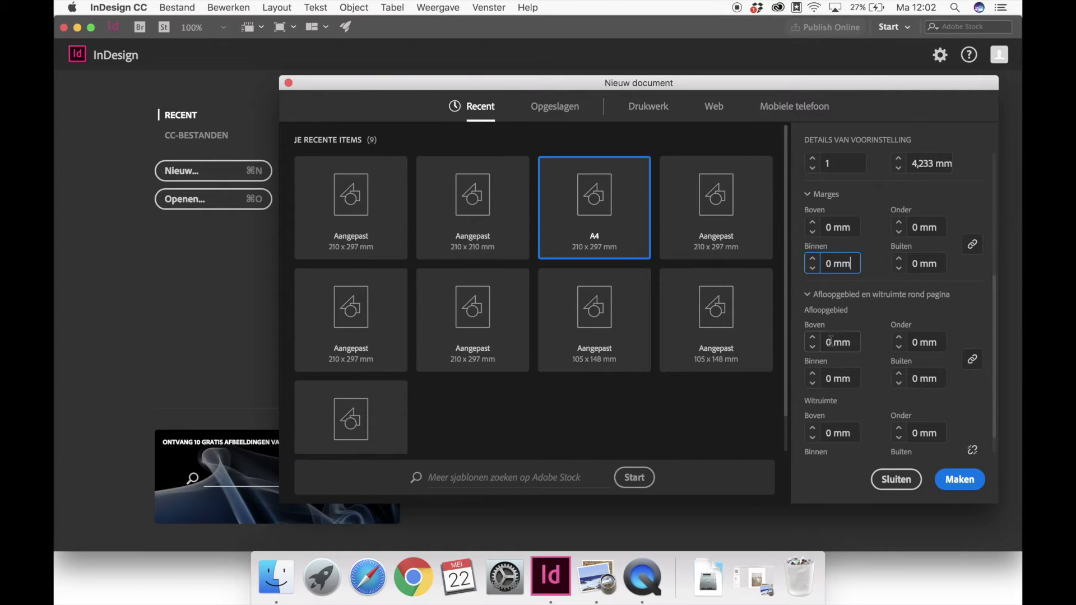
# Set the bleed to 3 mm on all sides and create the document.
pyautogui.click(834, 343)
pyautogui.doubleClick(829, 316)
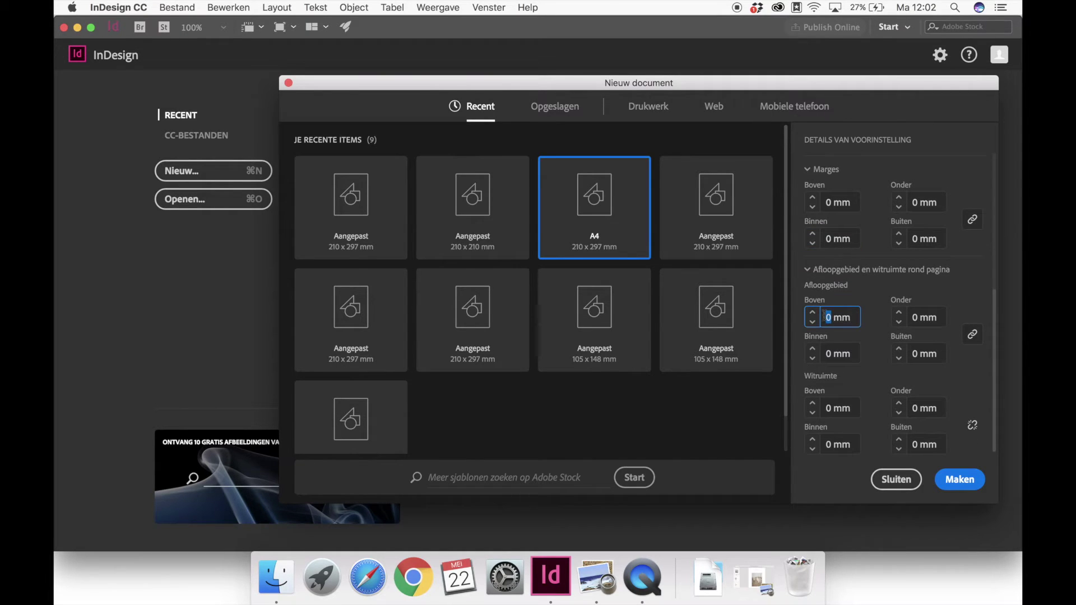
pyautogui.write('3')
pyautogui.press('Tab')
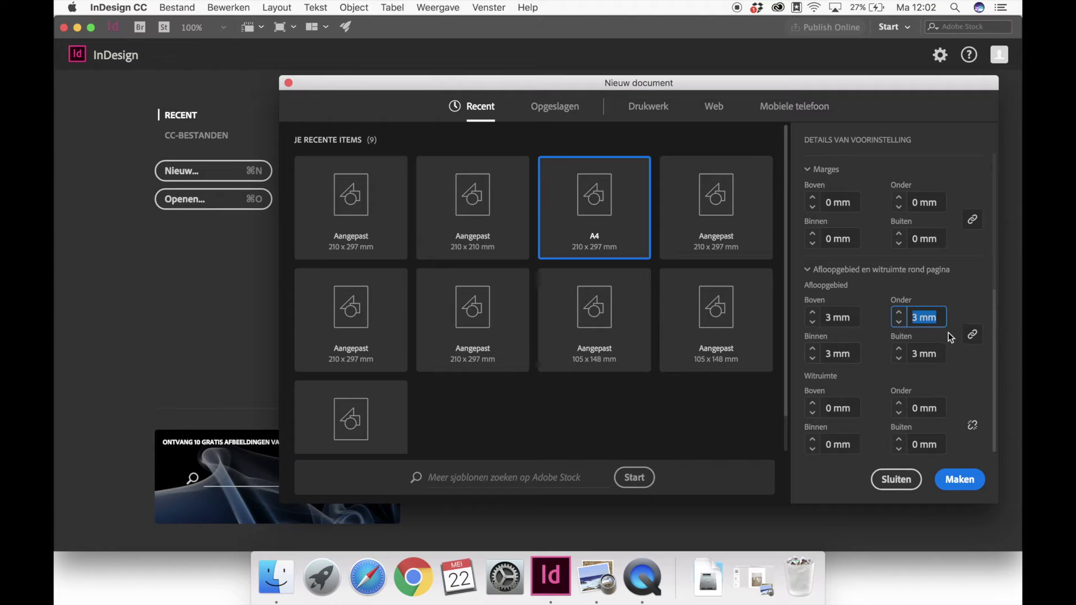
pyautogui.scroll(1, 966, 302)
pyautogui.scroll(8, 966, 302)
pyautogui.scroll(-2, 966, 301)
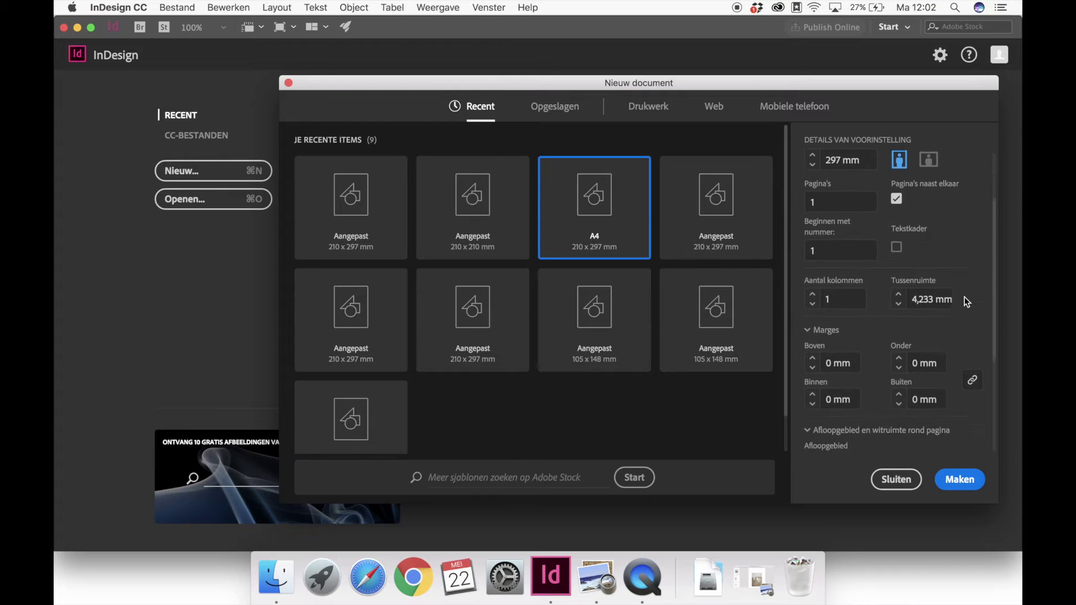
pyautogui.scroll(-2, 967, 301)
pyautogui.press('Tab')
pyautogui.scroll(-5, 966, 301)
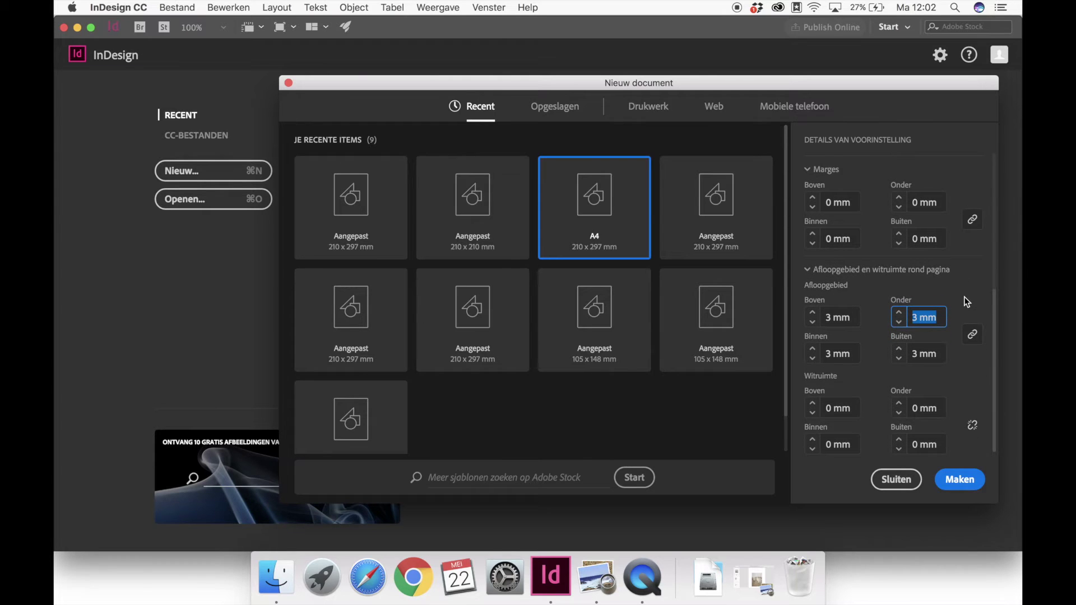
pyautogui.click(959, 489)
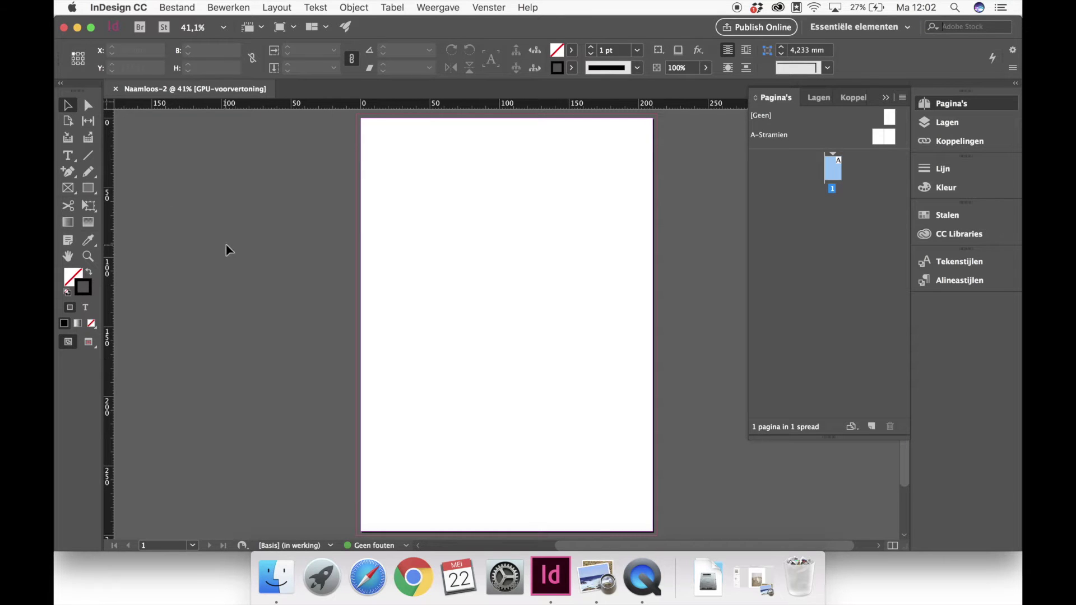
# Draw a text frame about 138 x 13.5 mm near the top of the page and enter "adverteren 2018".
pyautogui.click(68, 156)
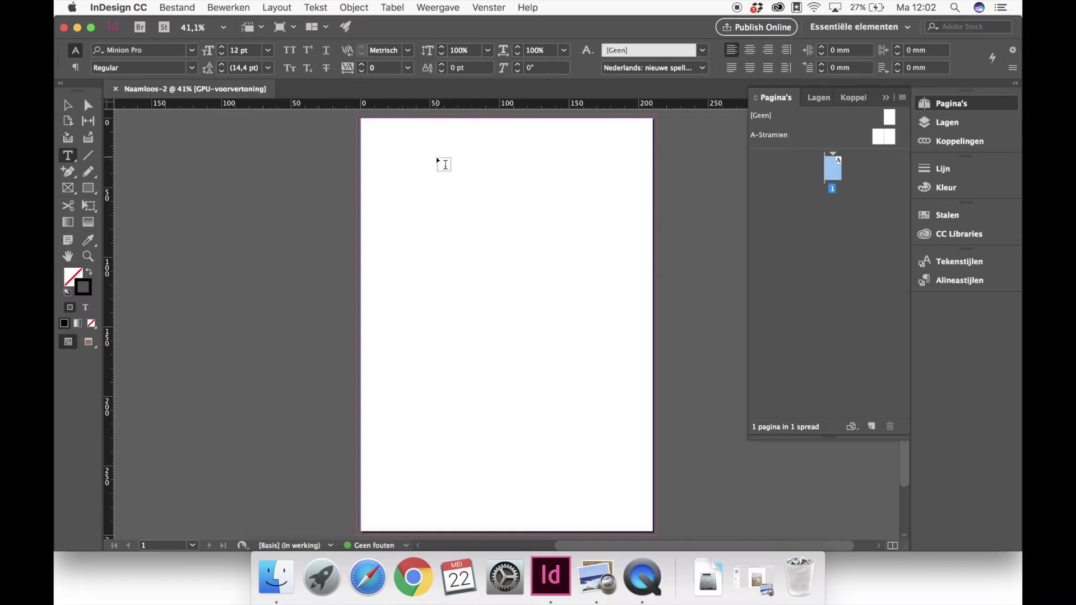
pyautogui.moveTo(416, 152); pyautogui.dragTo(609, 169)
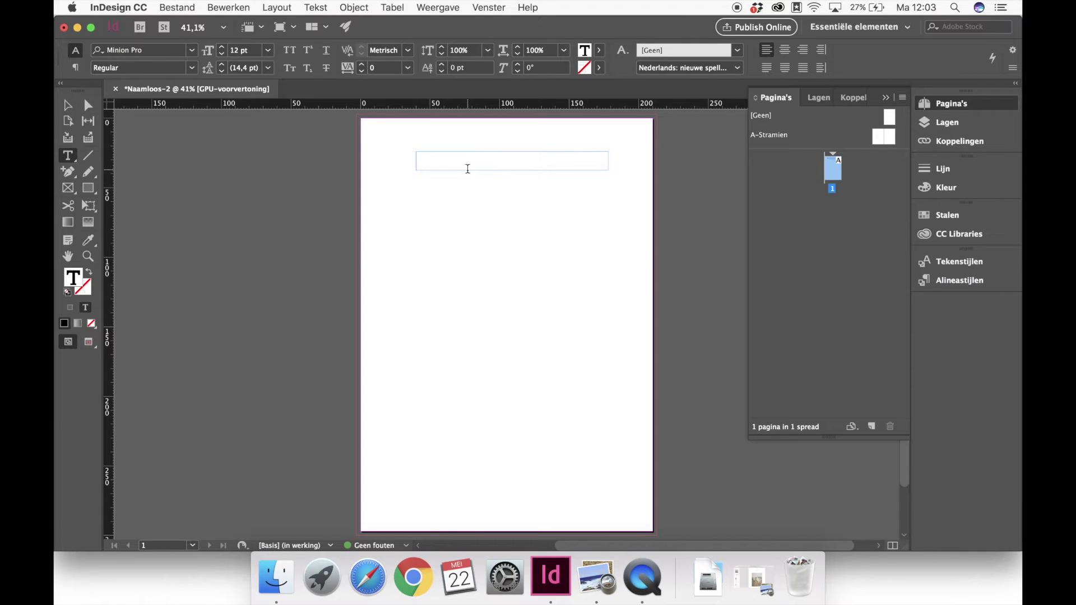
pyautogui.write('adverteren 2018')
# Set the font of all the text in the frame to Crimson Text Roman.
pyautogui.press('super+a')
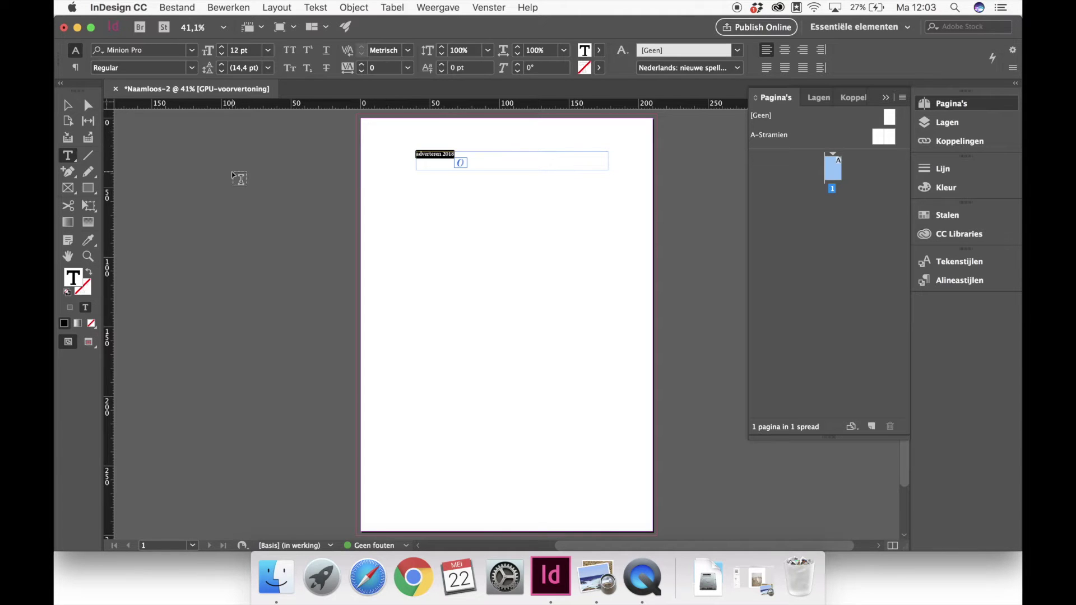
pyautogui.click(157, 53)
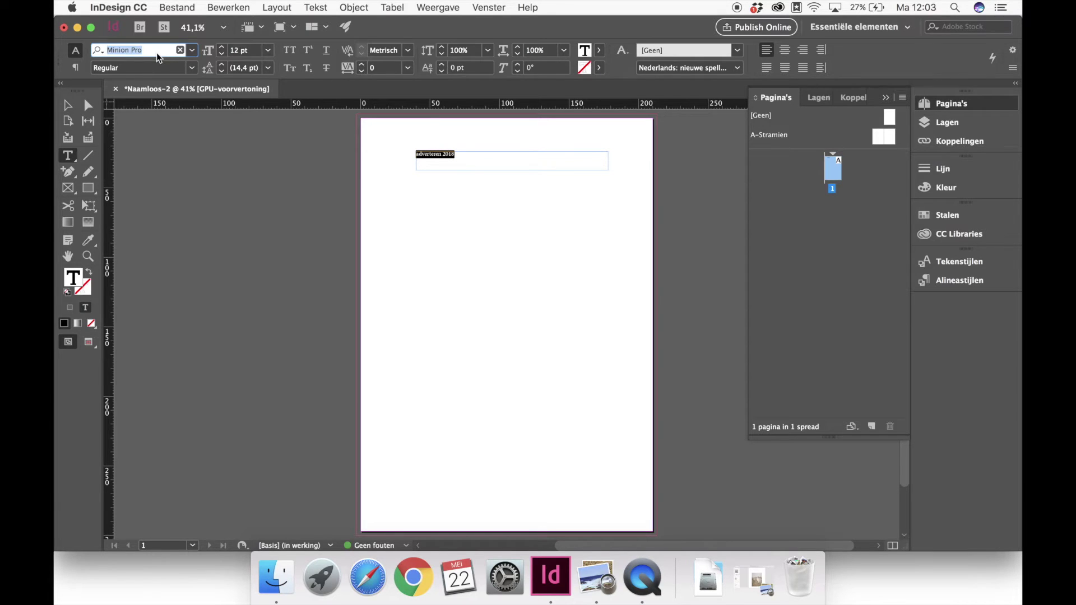
pyautogui.write('cr')
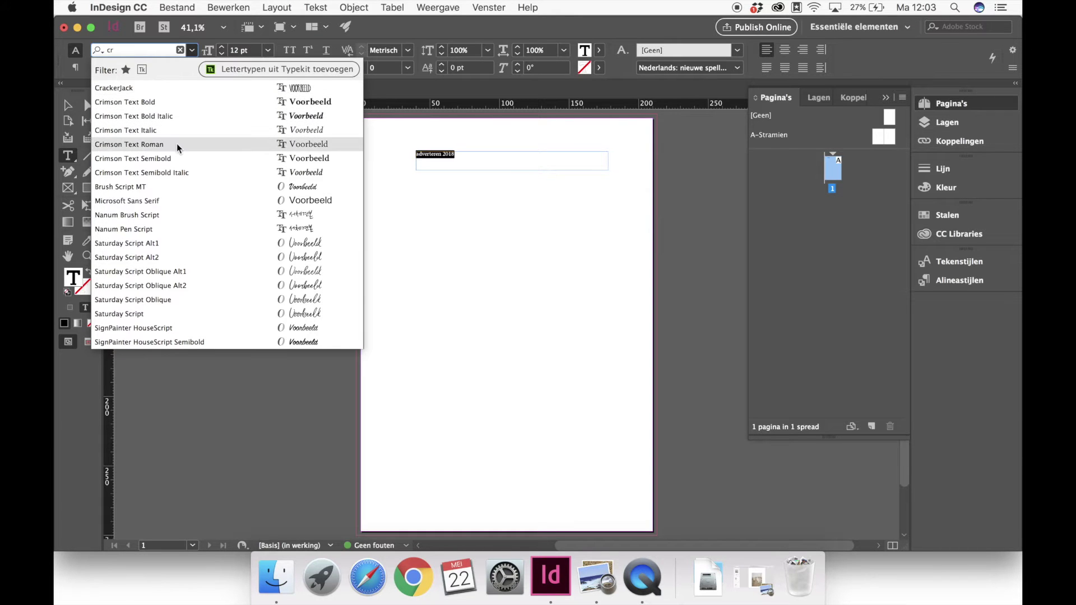
pyautogui.click(177, 144)
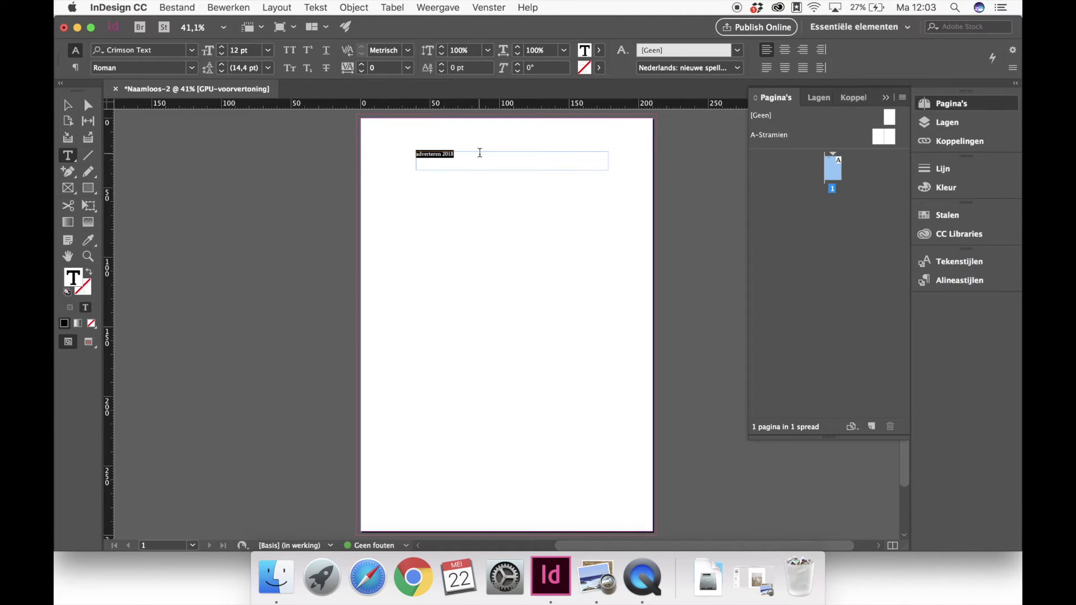
# Set the title text's tracking to 200 and centre-align it.
pyautogui.click(372, 70)
pyautogui.write('20')
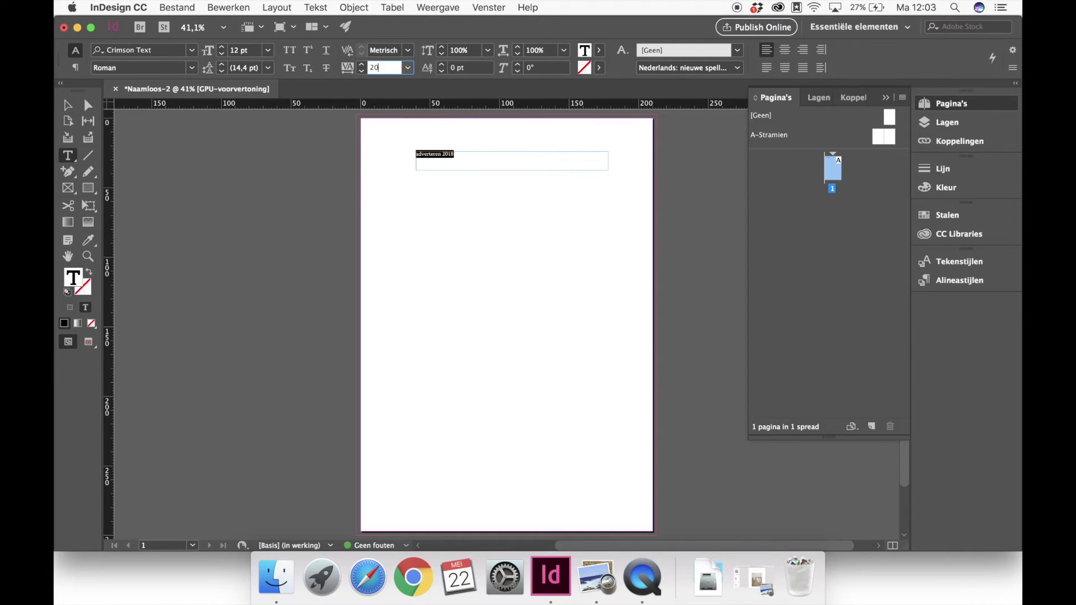
pyautogui.write('0')
pyautogui.press('Return')
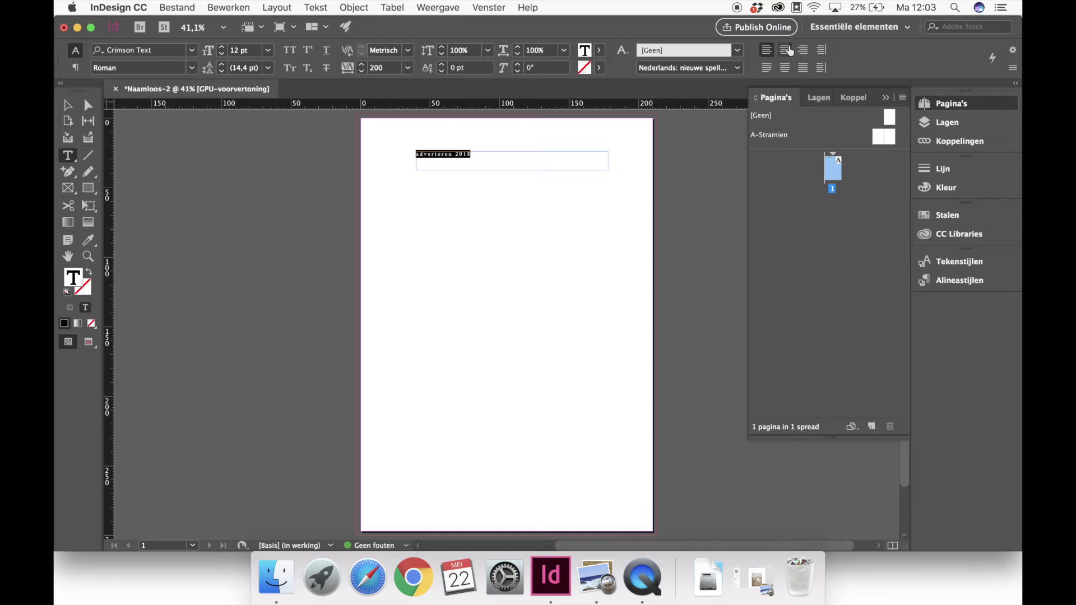
pyautogui.click(785, 50)
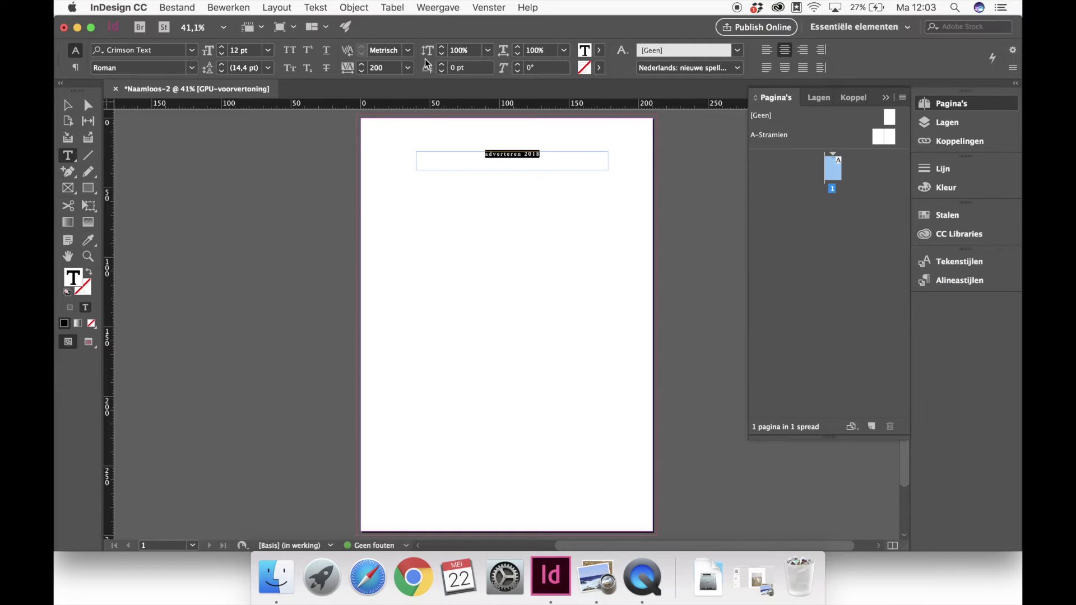
# Create a CMYK process swatch with 80% black as the fill colour of the title text.
pyautogui.click(600, 52)
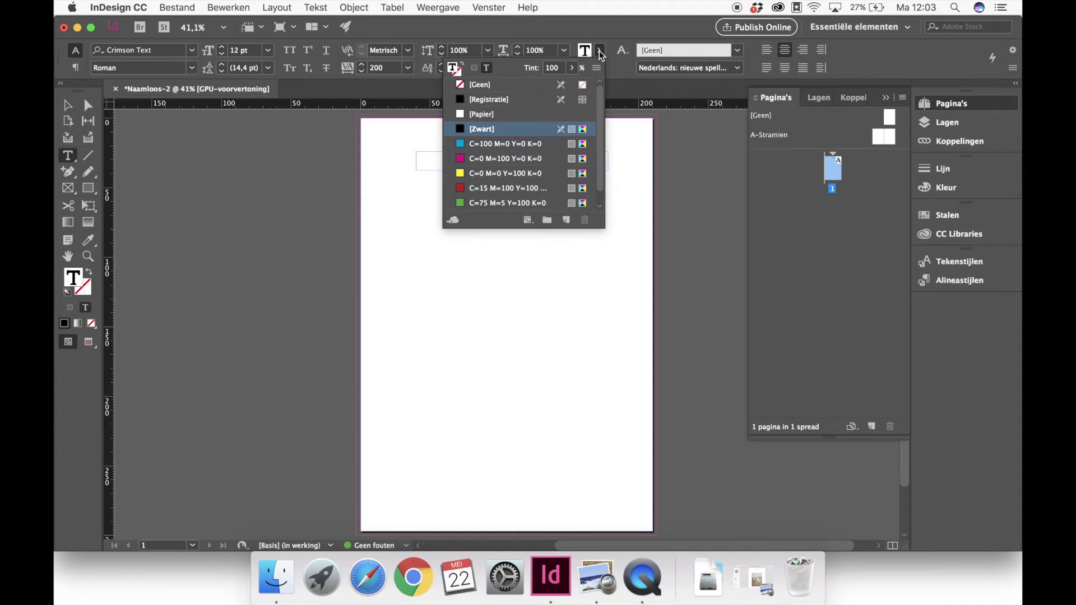
pyautogui.scroll(-1, 547, 174)
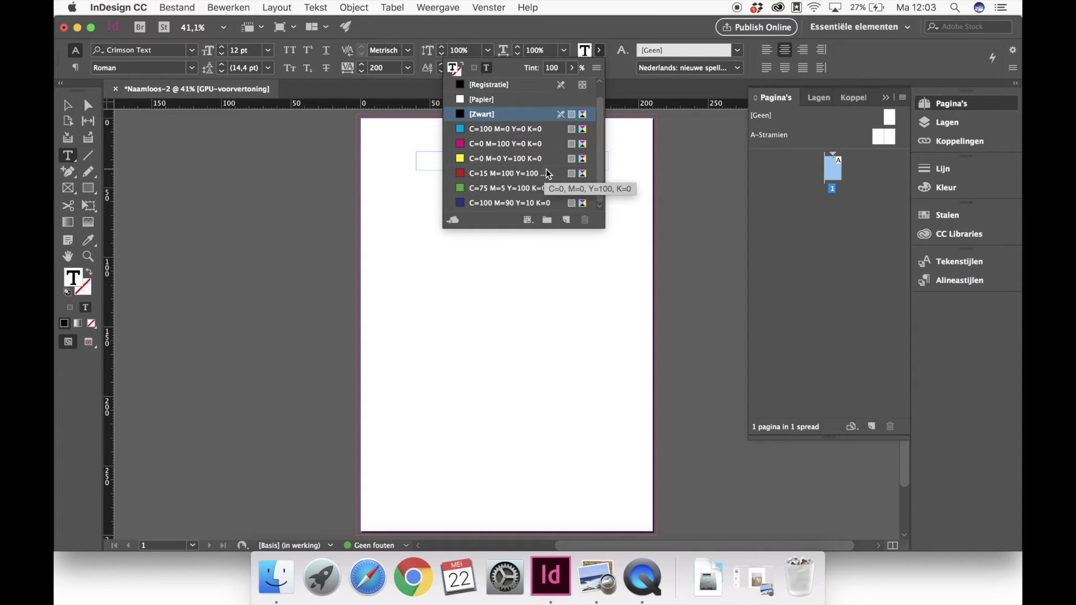
pyautogui.scroll(1, 547, 174)
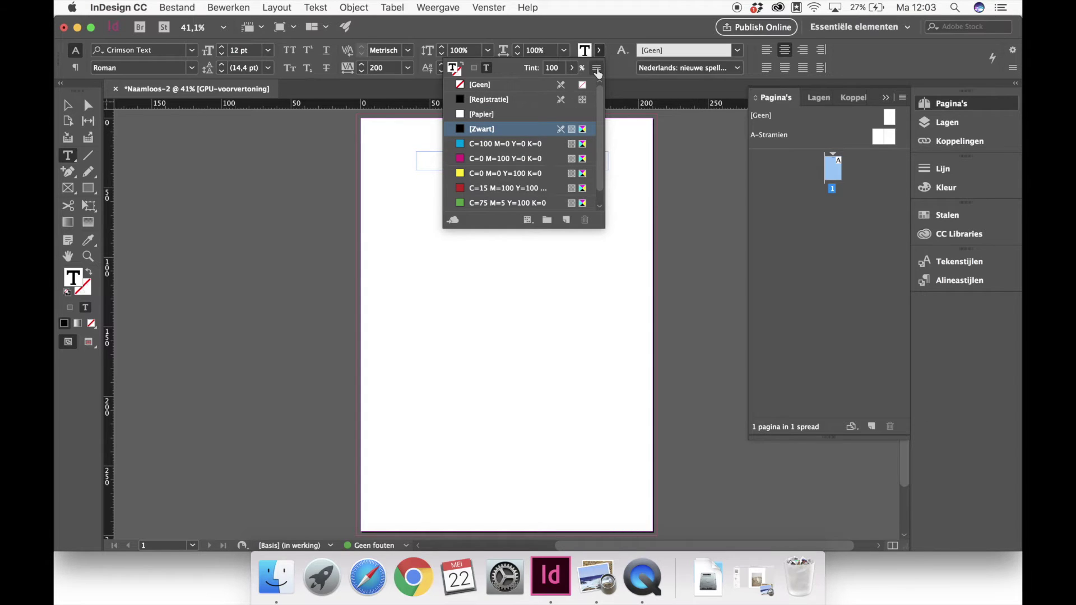
pyautogui.scroll(-1, 491, 185)
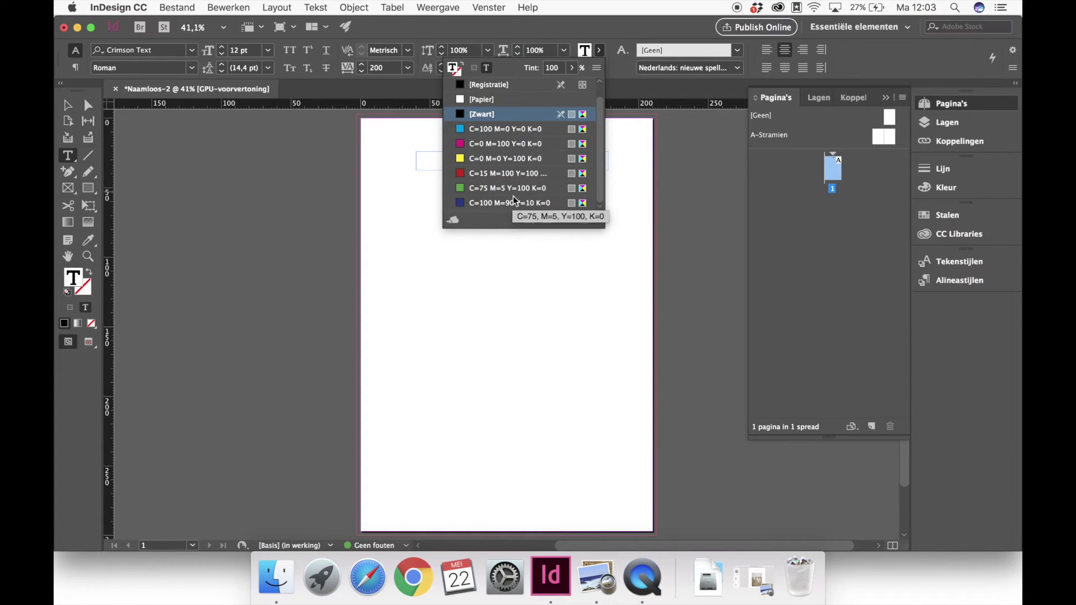
pyautogui.scroll(1, 569, 129)
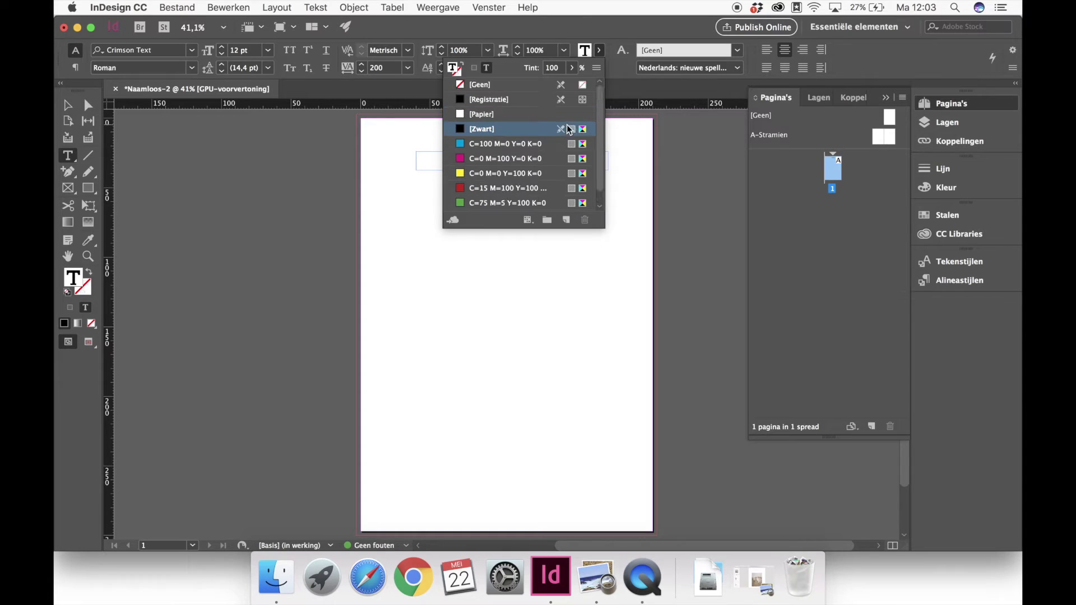
pyautogui.click(597, 68)
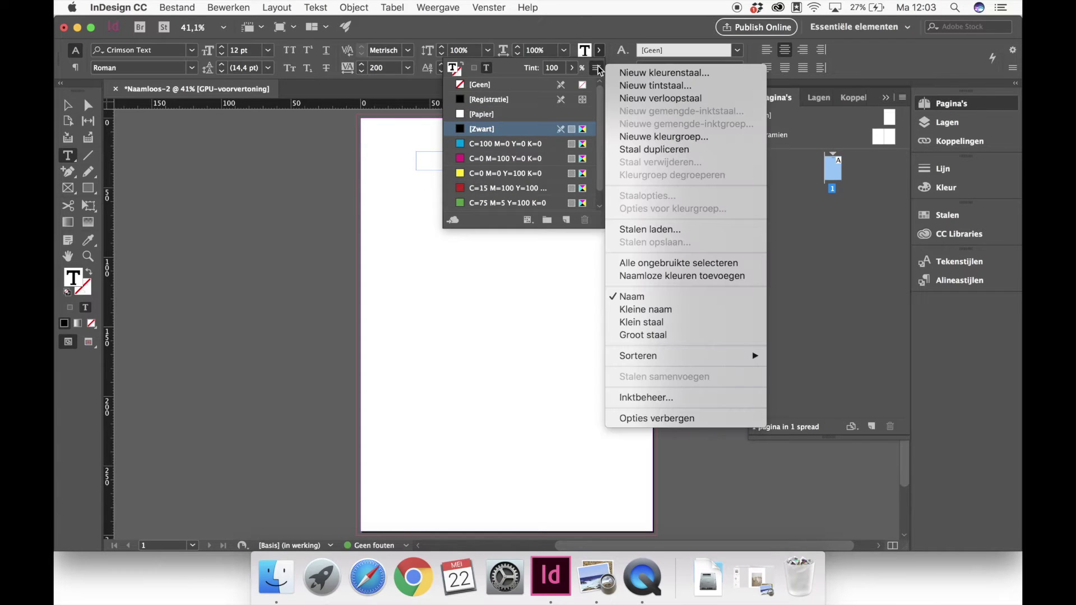
pyautogui.click(667, 73)
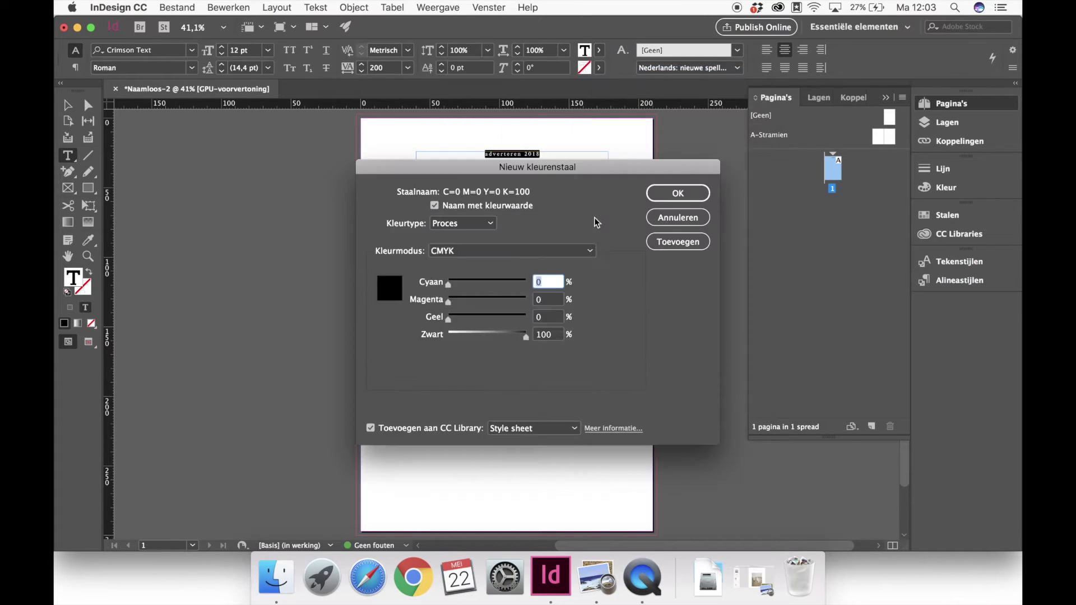
pyautogui.click(545, 335)
pyautogui.write('80')
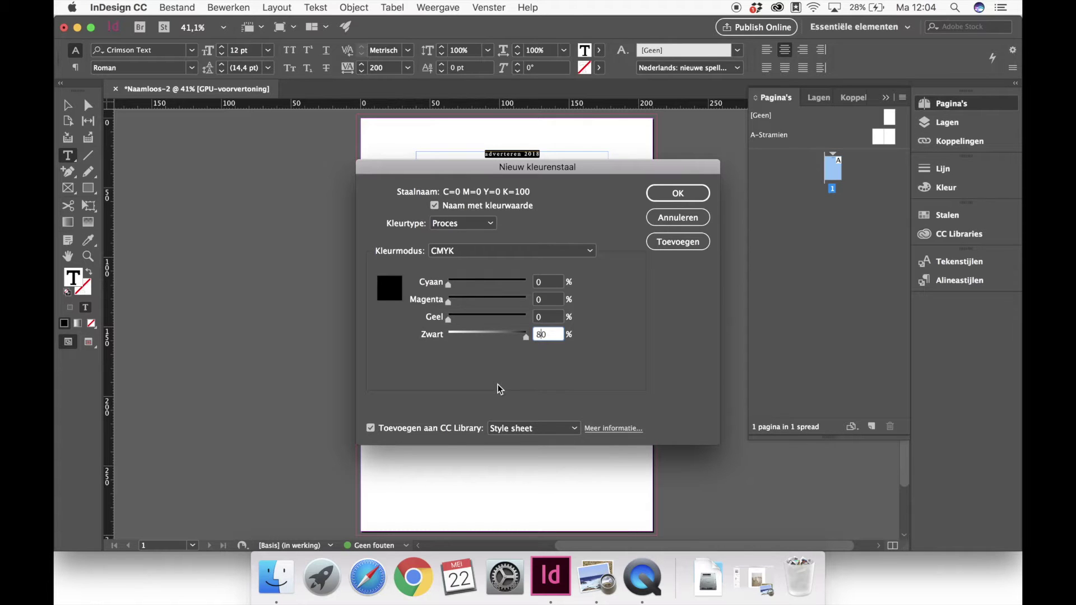
pyautogui.press('Return')
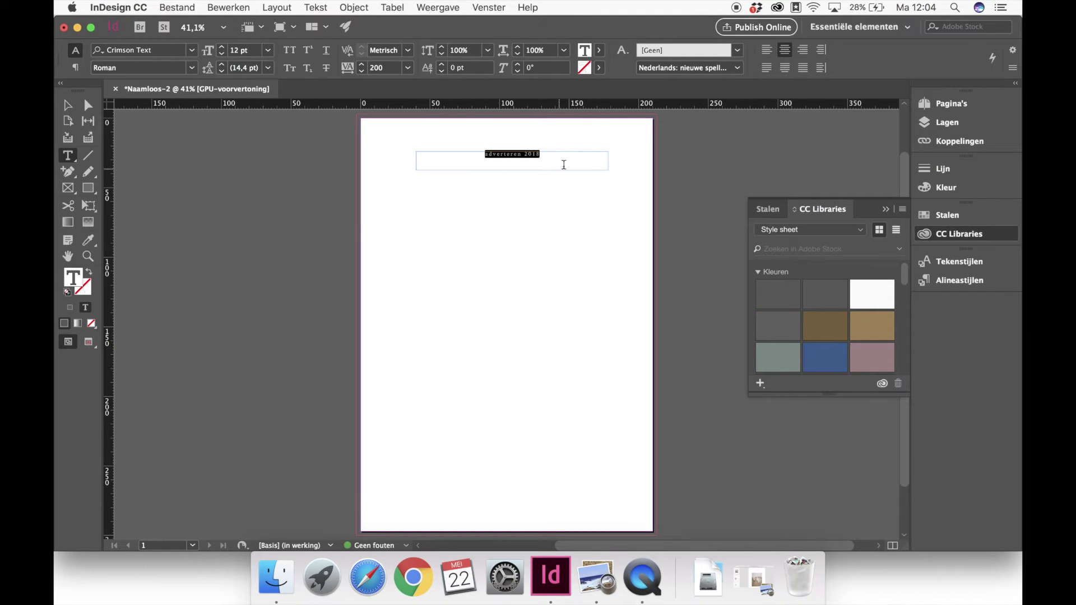
pyautogui.click(557, 151)
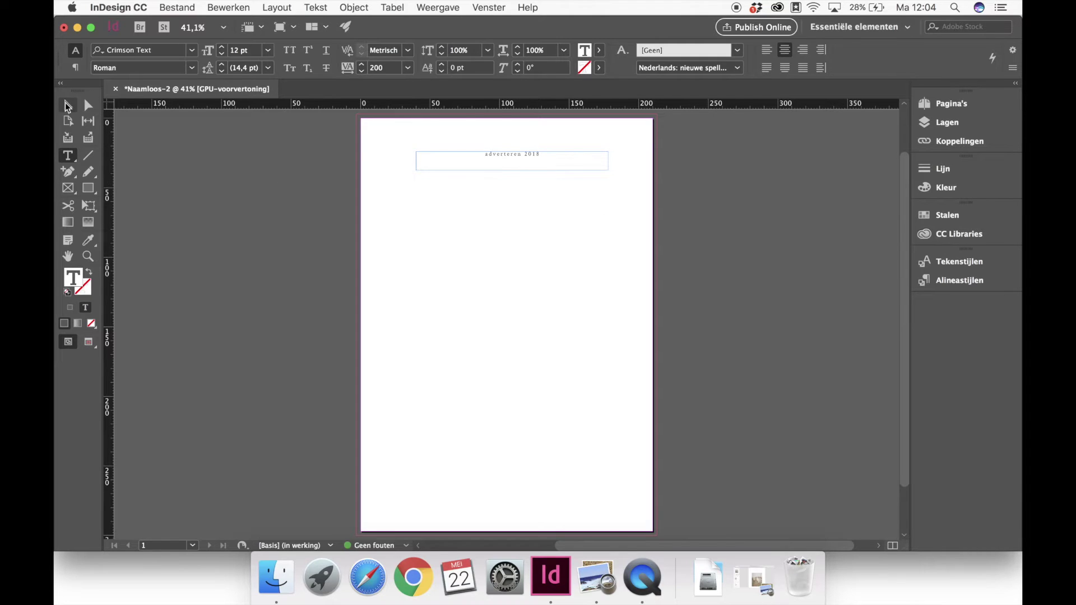
# Centre the title frame horizontally on the page at about X 36 mm, Y 29 mm, and fit its height to the text.
pyautogui.press('Escape')
pyautogui.moveTo(552, 170)
pyautogui.mouseDown()
pyautogui.moveTo(533, 175)
pyautogui.moveTo(548, 178)
pyautogui.mouseUp()
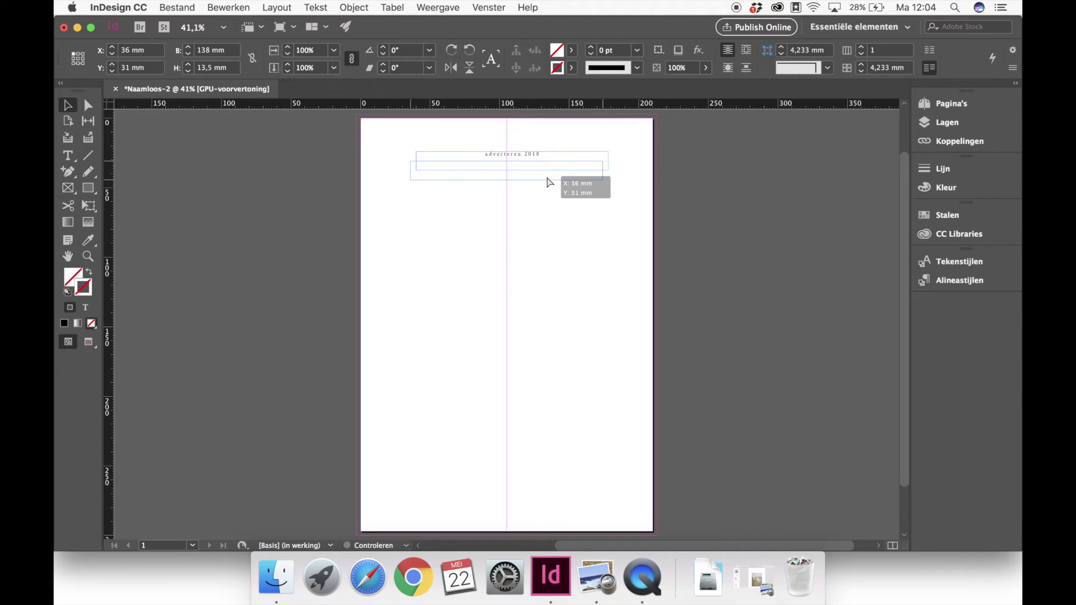
pyautogui.moveTo(547, 178); pyautogui.dragTo(514, 171)
pyautogui.doubleClick(507, 180)
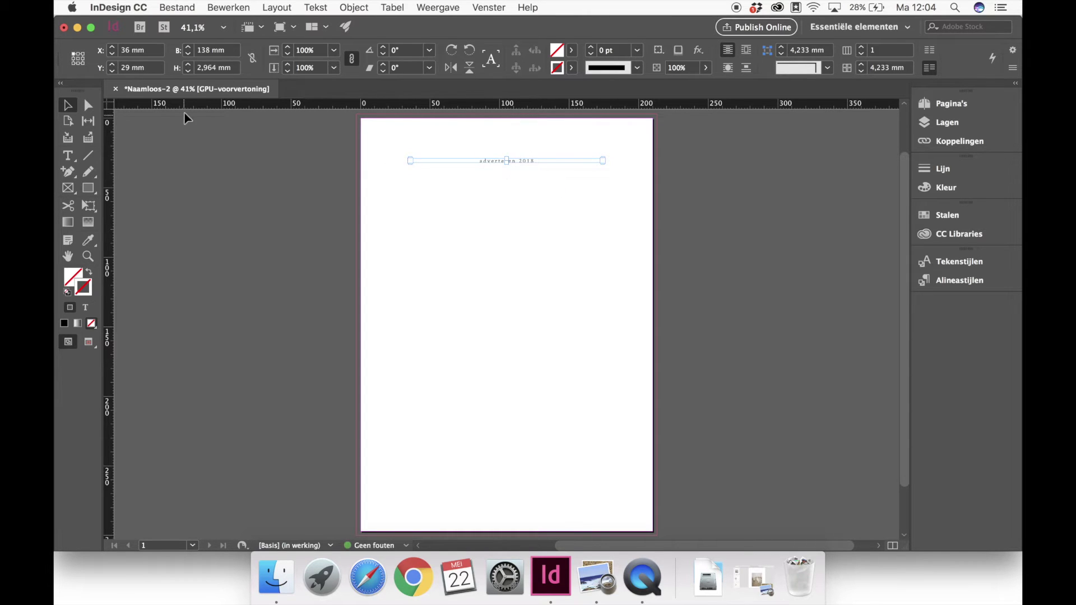
pyautogui.click(272, 213)
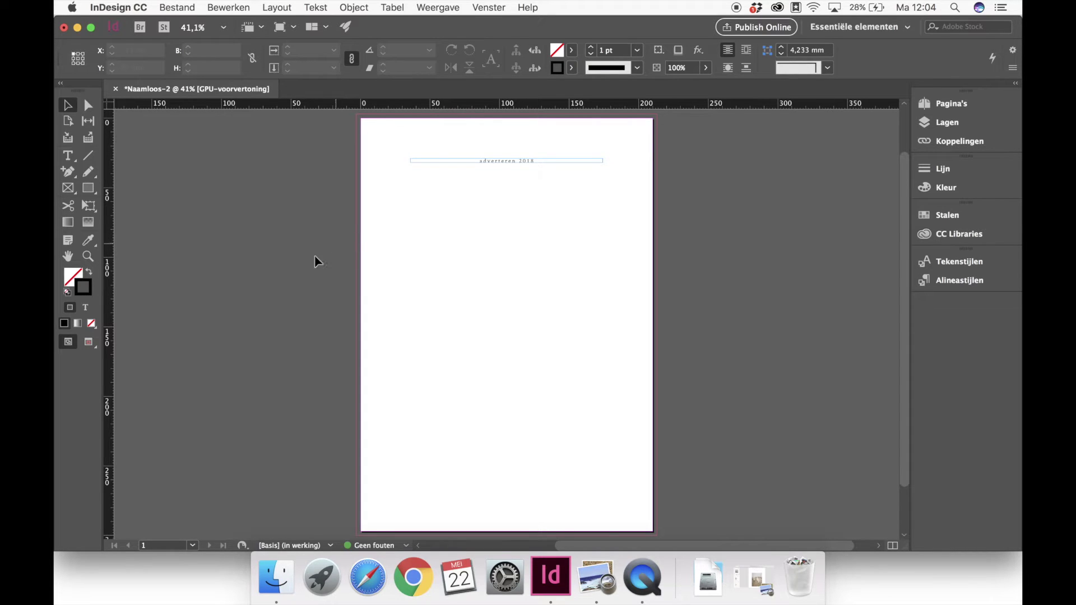
# View the page in the Preview screen mode and return to the Bleed screen mode.
pyautogui.click(89, 343)
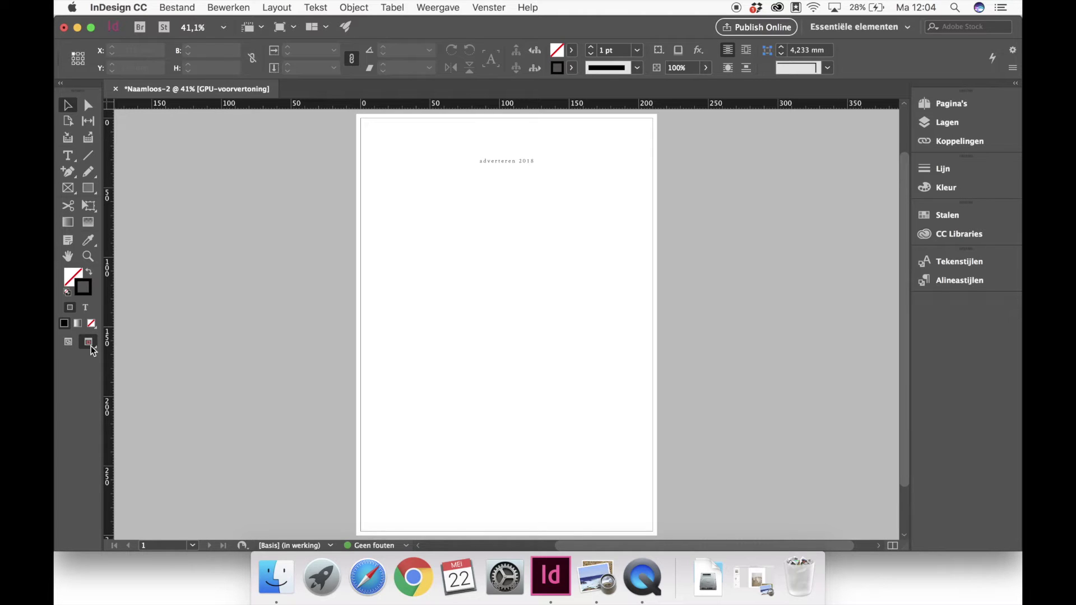
pyautogui.click(90, 344)
pyautogui.click(87, 349)
pyautogui.click(87, 348)
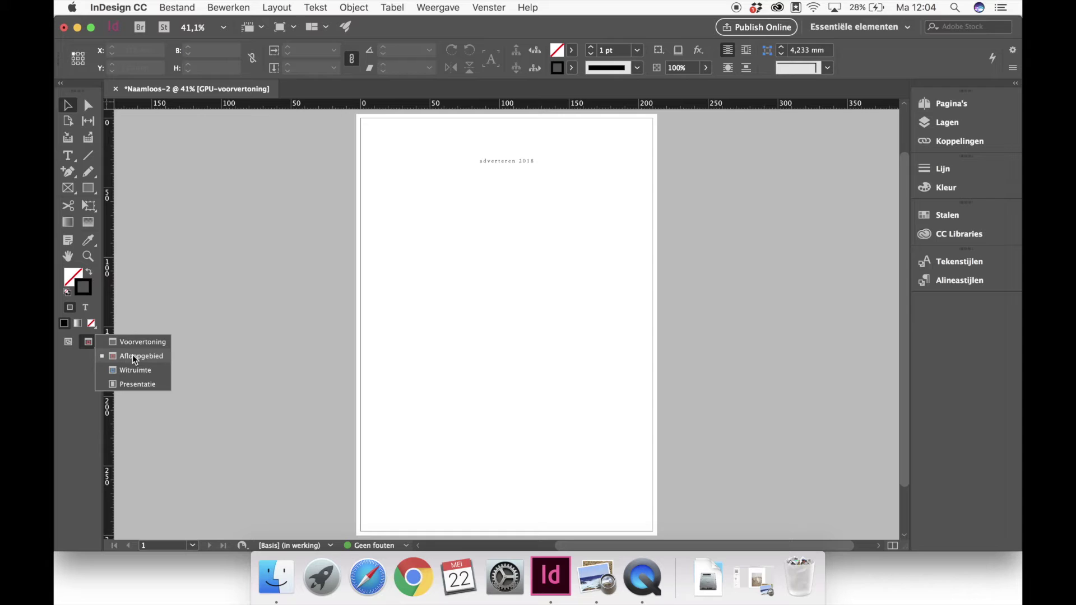
pyautogui.click(146, 343)
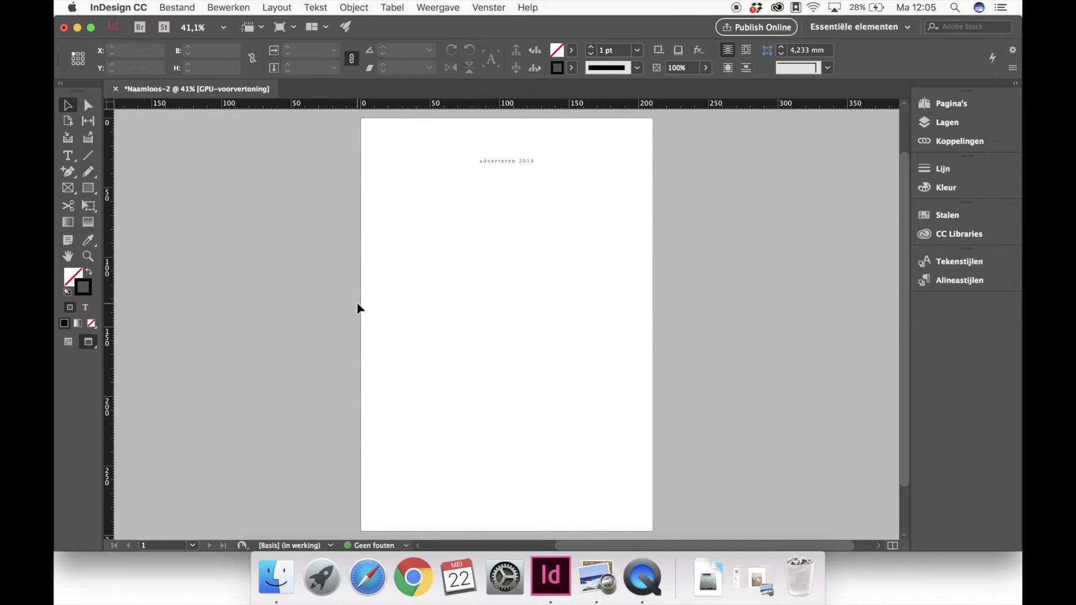
pyautogui.moveTo(89, 342); pyautogui.dragTo(101, 357)
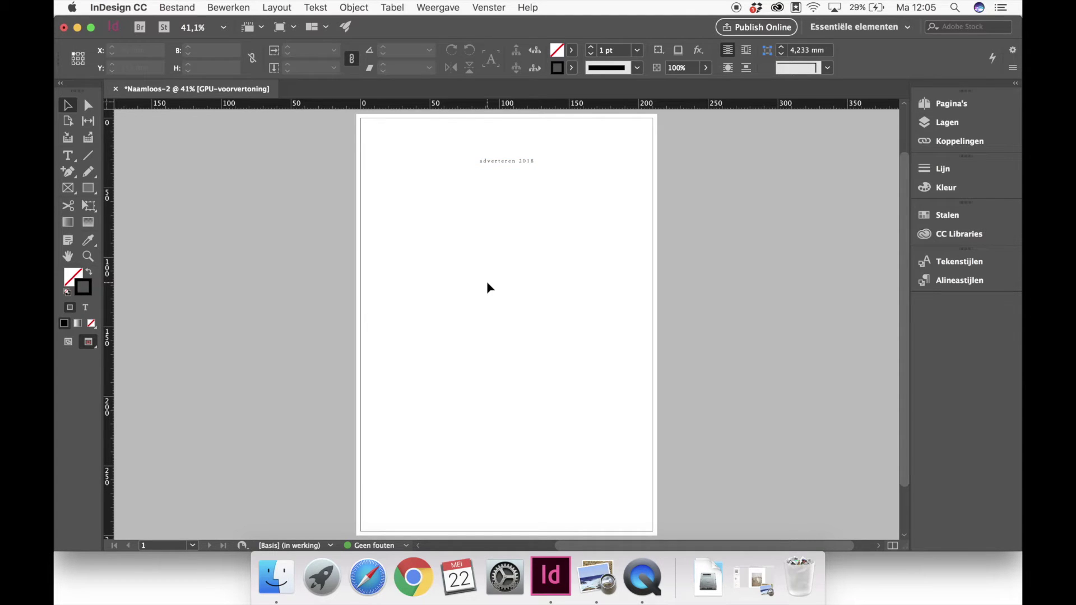
# Start placing an image and browse to the Foto's folder inside Confetti Collective.
pyautogui.click(173, 14)
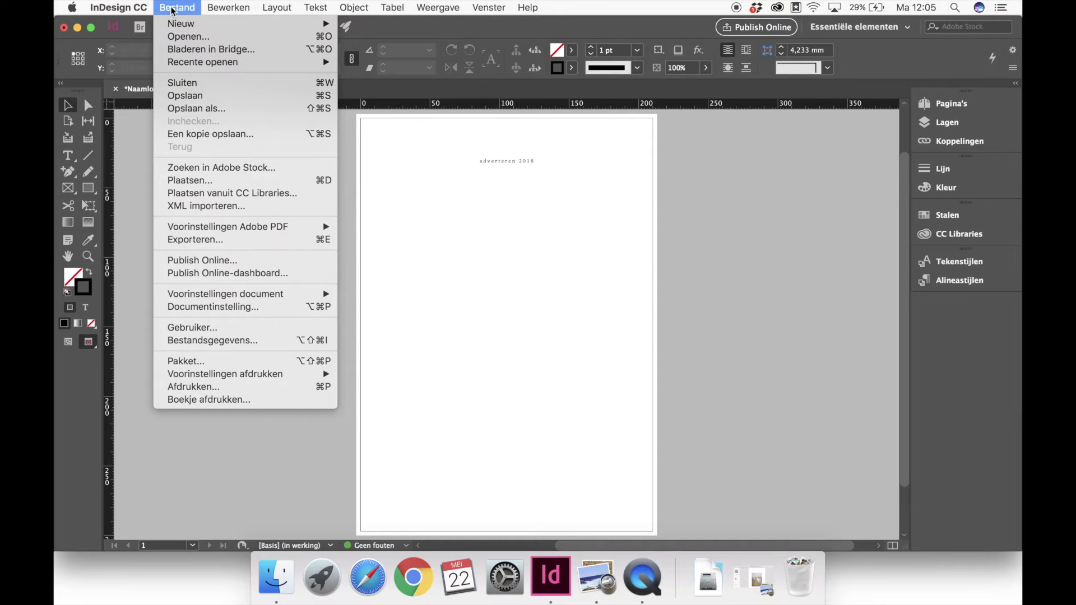
pyautogui.click(218, 182)
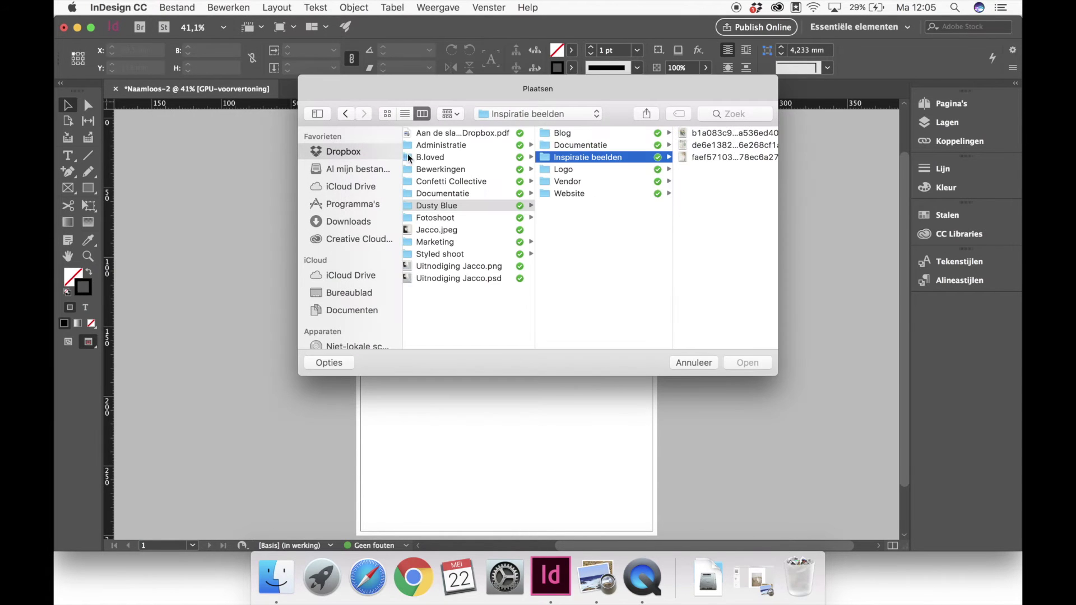
pyautogui.click(449, 182)
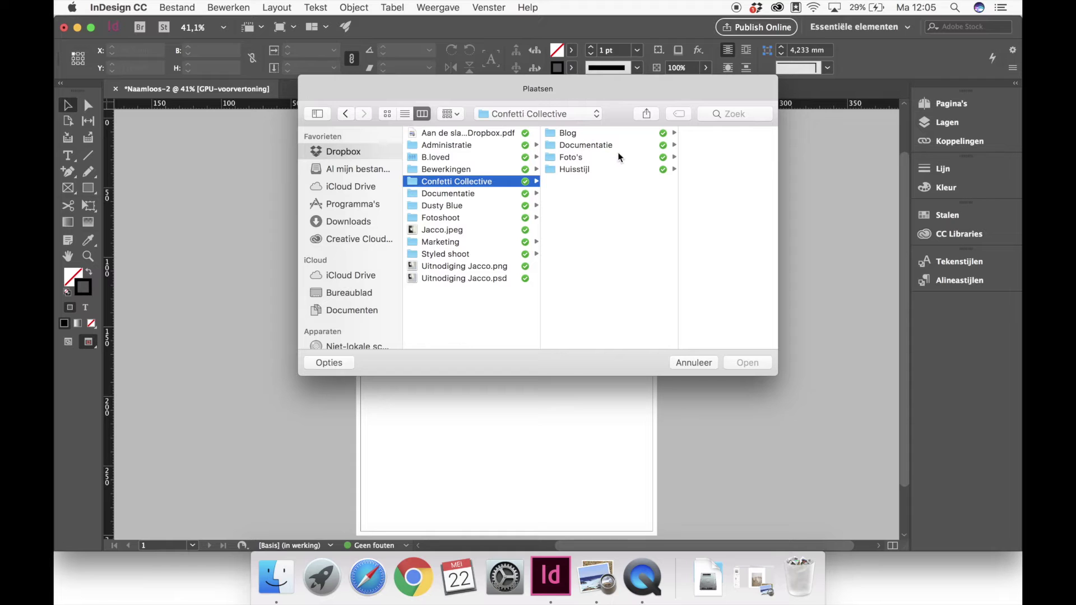
pyautogui.click(607, 159)
pyautogui.click(676, 183)
pyautogui.click(541, 133)
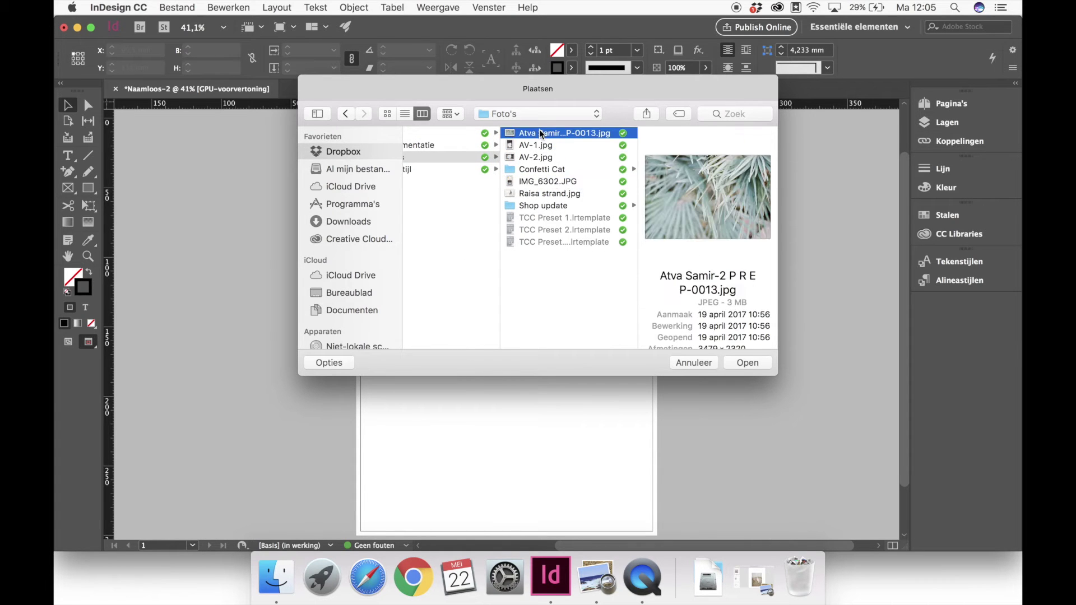
# Place 2017-04-15_0011.jpg from the Confetti Collective Documentatie folder on the page below the title, at about X 32.5 mm, Y 54.5 mm.
pyautogui.hscroll(-3, 529, 164)
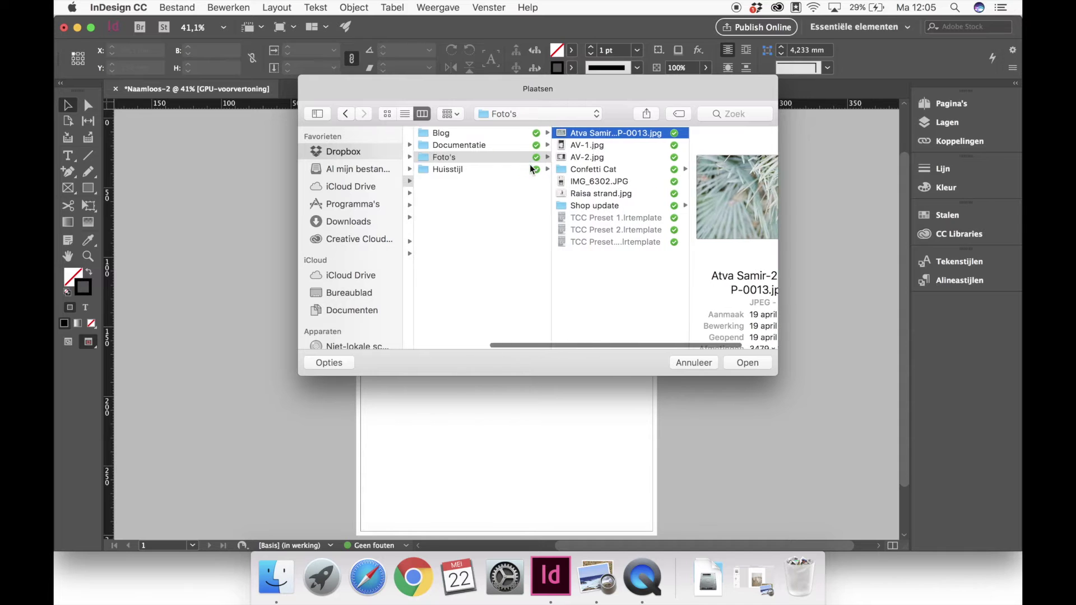
pyautogui.hscroll(-3, 510, 137)
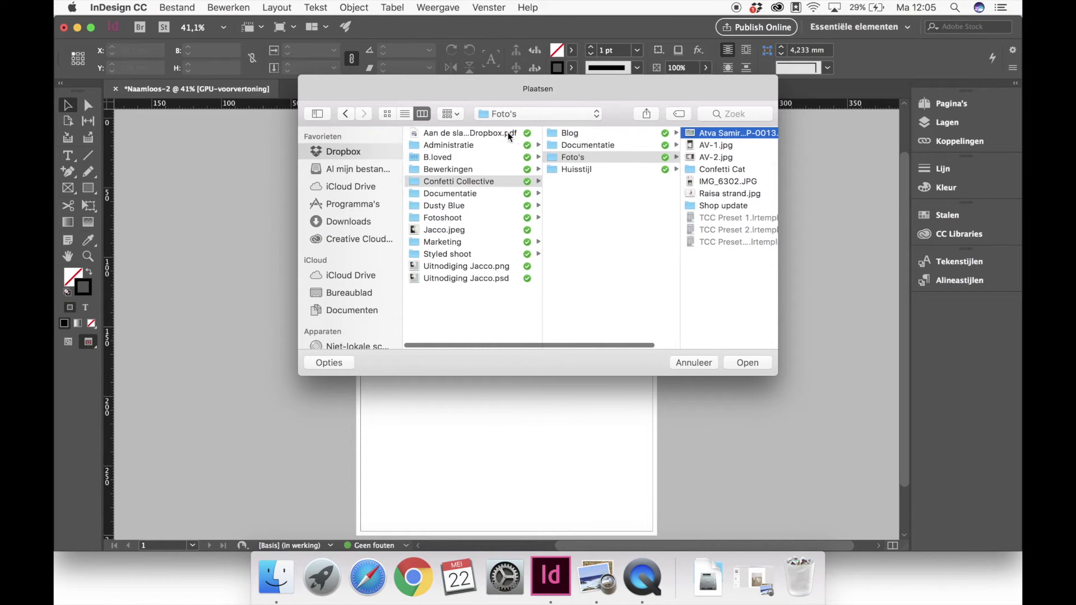
pyautogui.hscroll(2, 543, 164)
pyautogui.hscroll(-3, 543, 159)
pyautogui.hscroll(3, 542, 159)
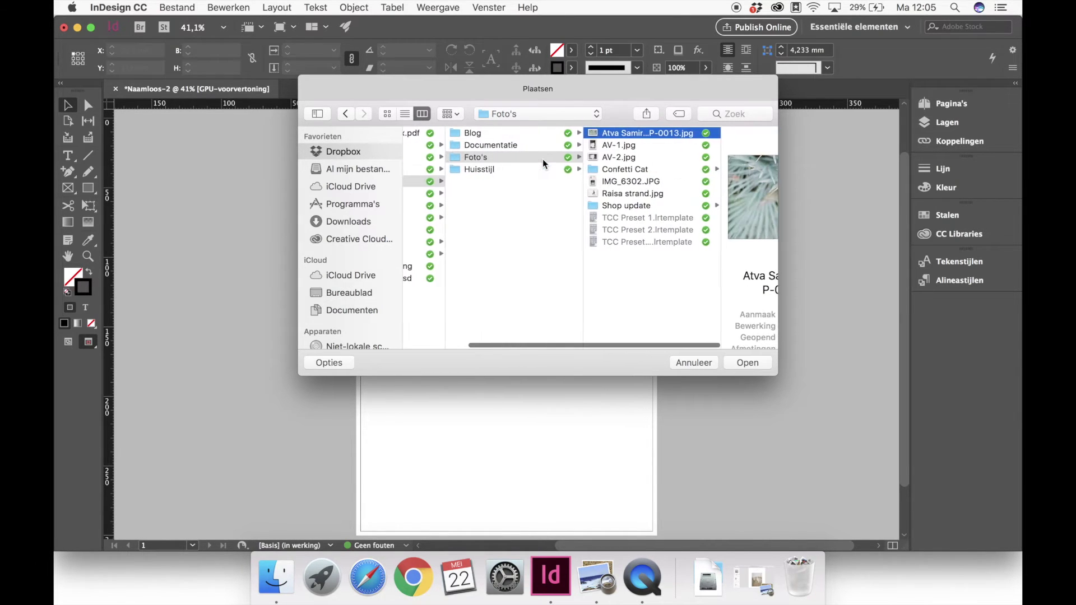
pyautogui.click(523, 133)
pyautogui.click(523, 145)
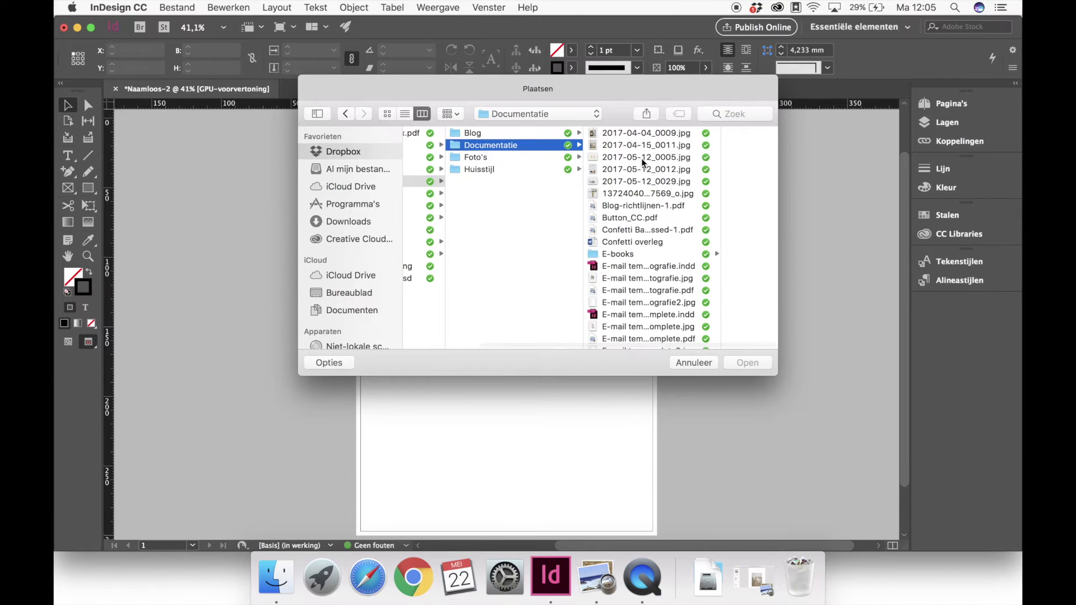
pyautogui.click(614, 145)
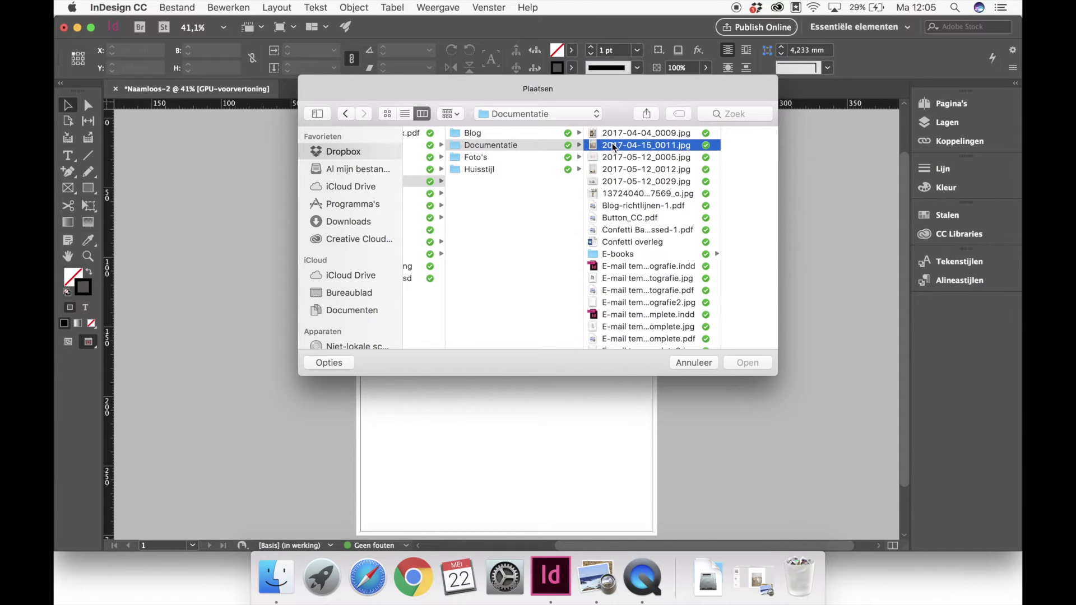
pyautogui.press('Up')
pyautogui.press('Down')
pyautogui.doubleClick(612, 145)
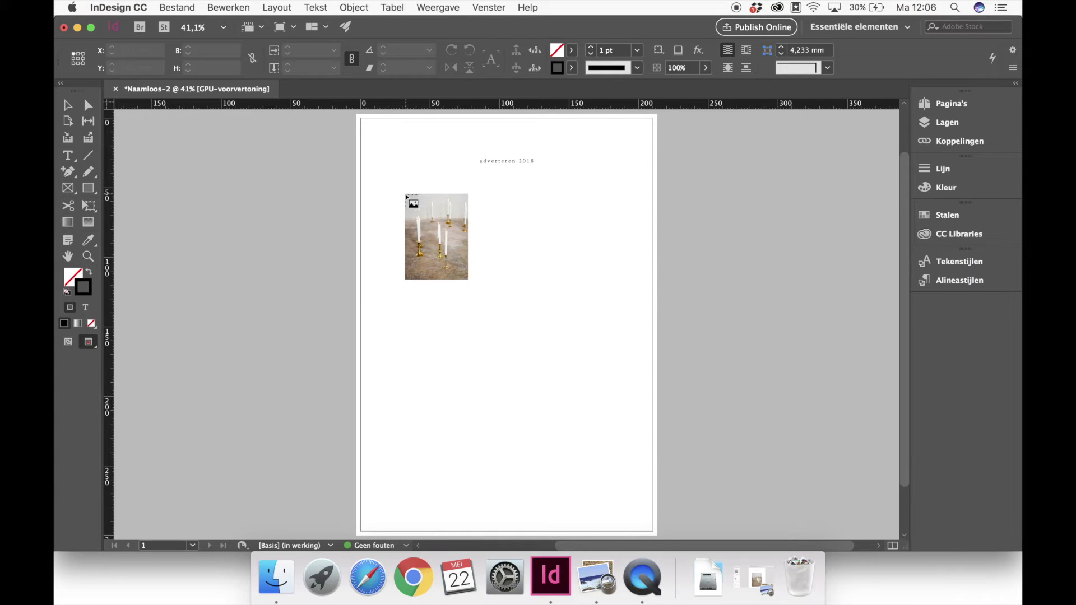
pyautogui.click(406, 195)
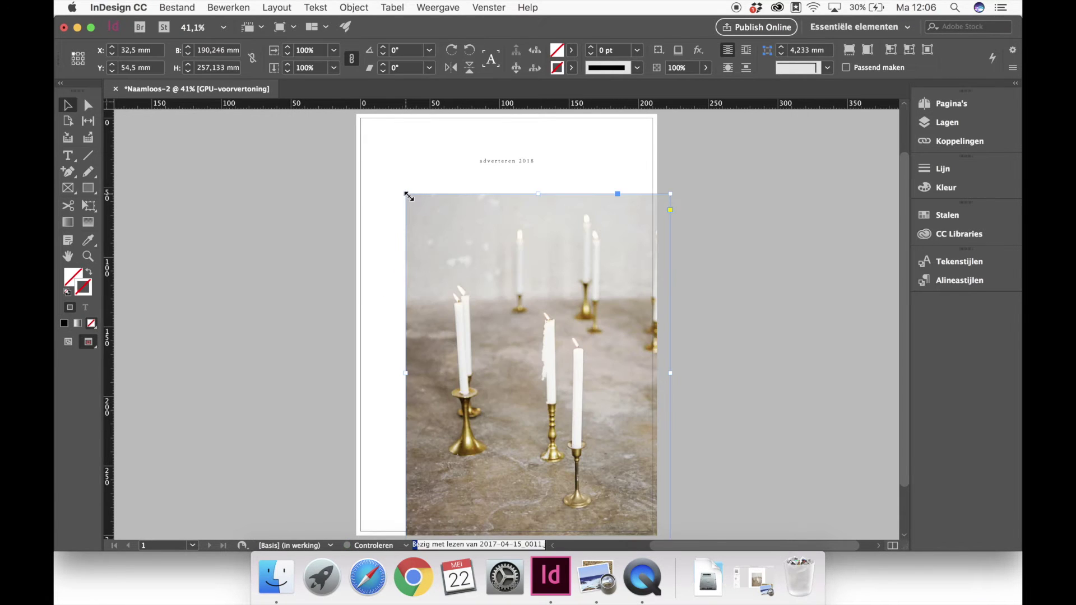
# Scale the placed candle photo to 70% and deselect it.
pyautogui.click(305, 50)
pyautogui.write('70')
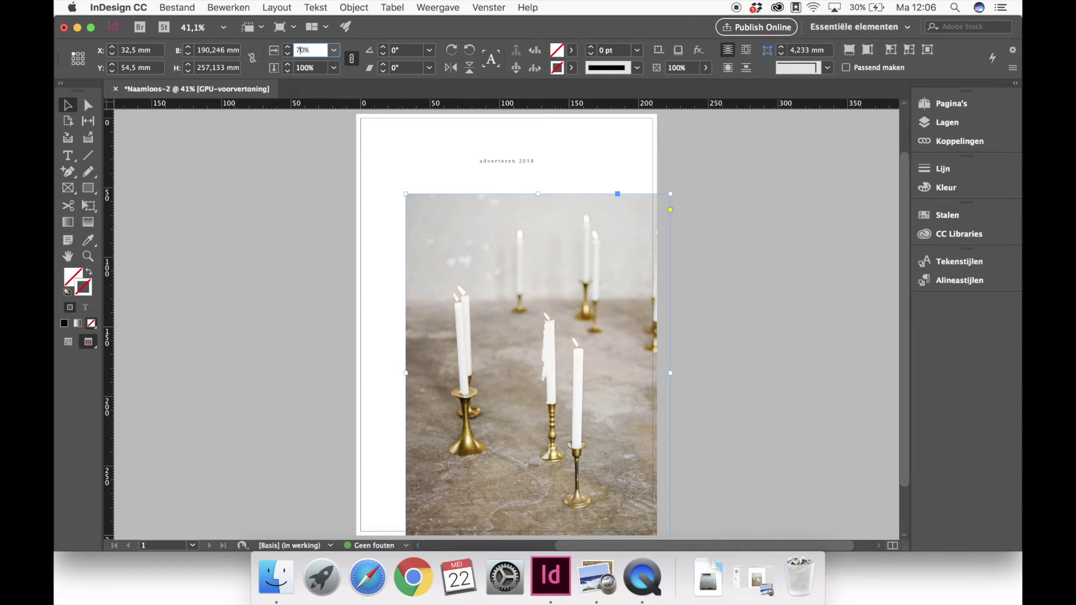
pyautogui.press('Return')
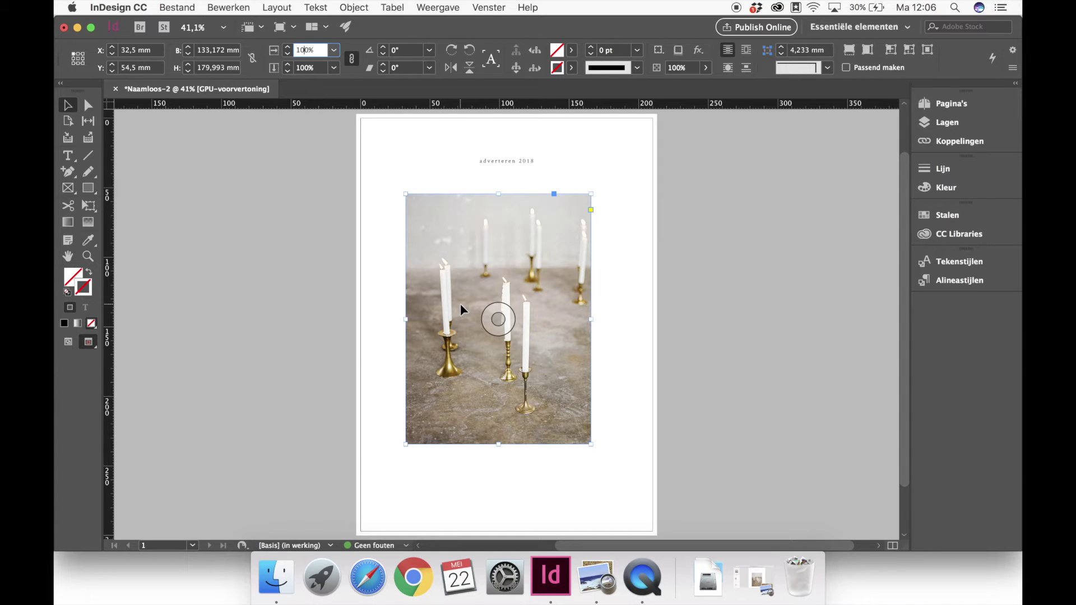
pyautogui.click(644, 418)
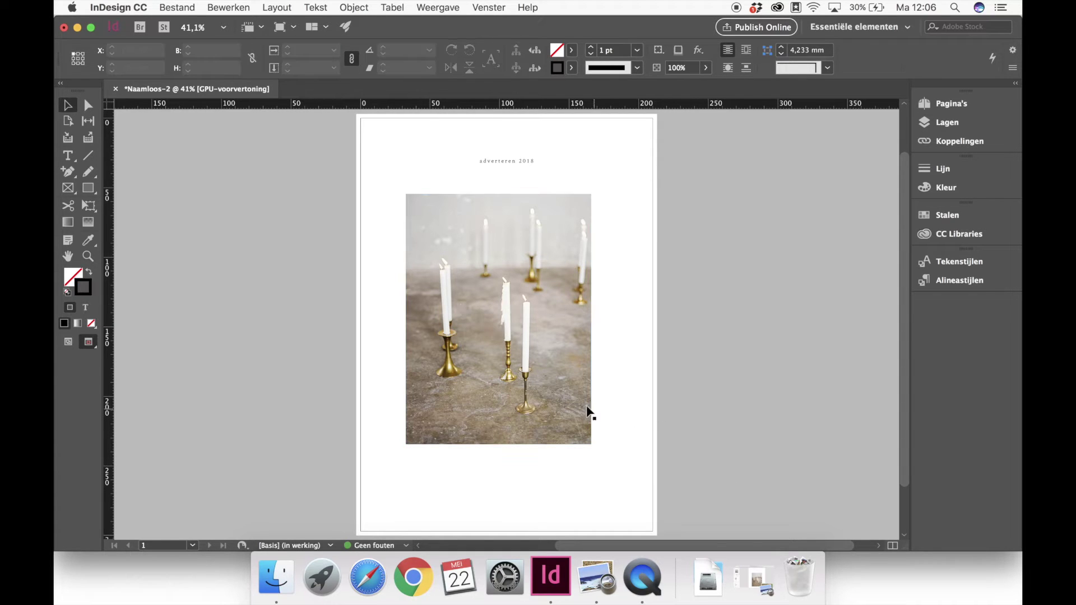
# Move the candle photo to about X 40.8 mm, Y 58.5 mm, leaving more space below the title.
pyautogui.moveTo(575, 405); pyautogui.dragTo(585, 405)
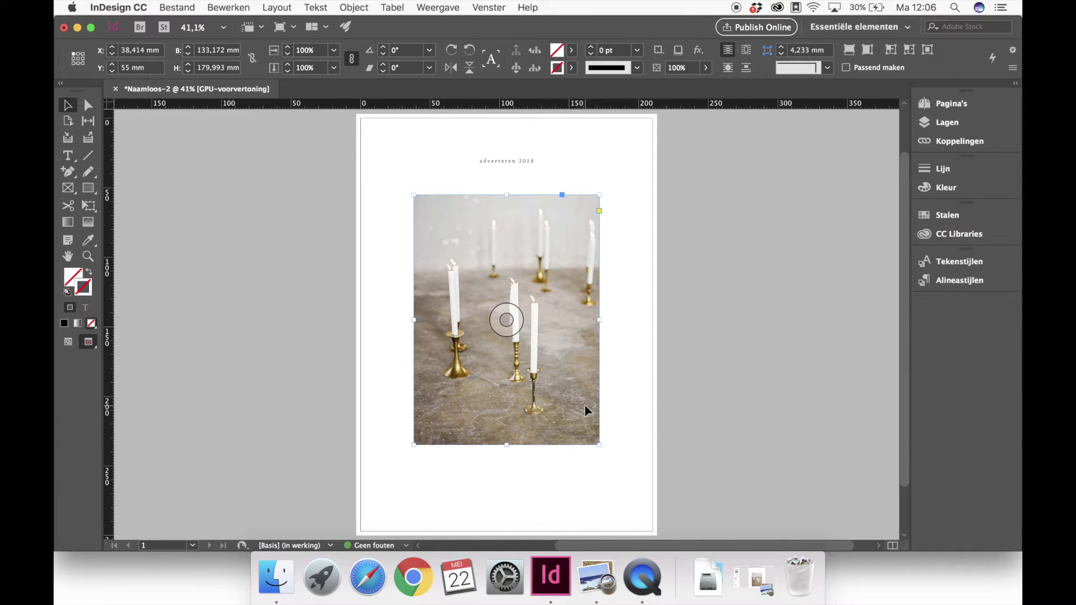
pyautogui.moveTo(572, 405)
pyautogui.mouseDown()
pyautogui.moveTo(577, 416)
pyautogui.moveTo(573, 391)
pyautogui.moveTo(574, 401)
pyautogui.mouseUp()
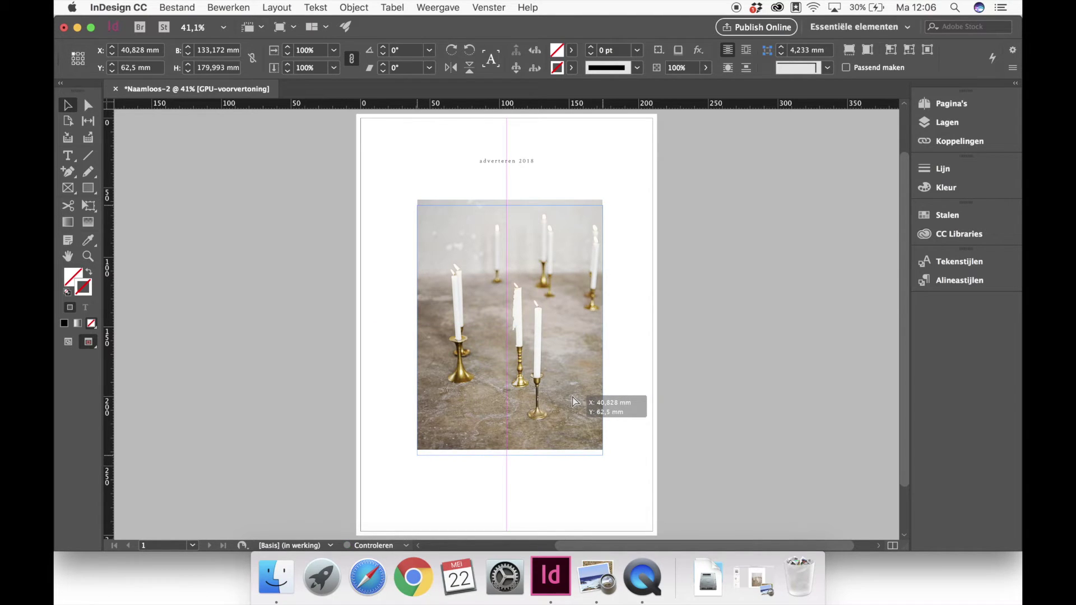
pyautogui.moveTo(572, 397); pyautogui.dragTo(573, 392)
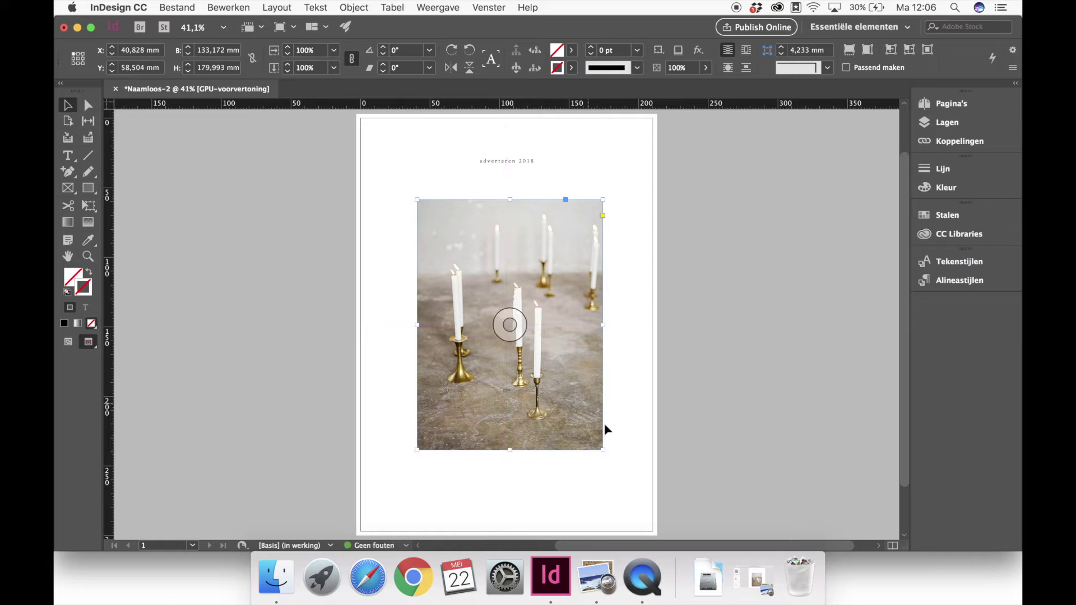
pyautogui.click(622, 440)
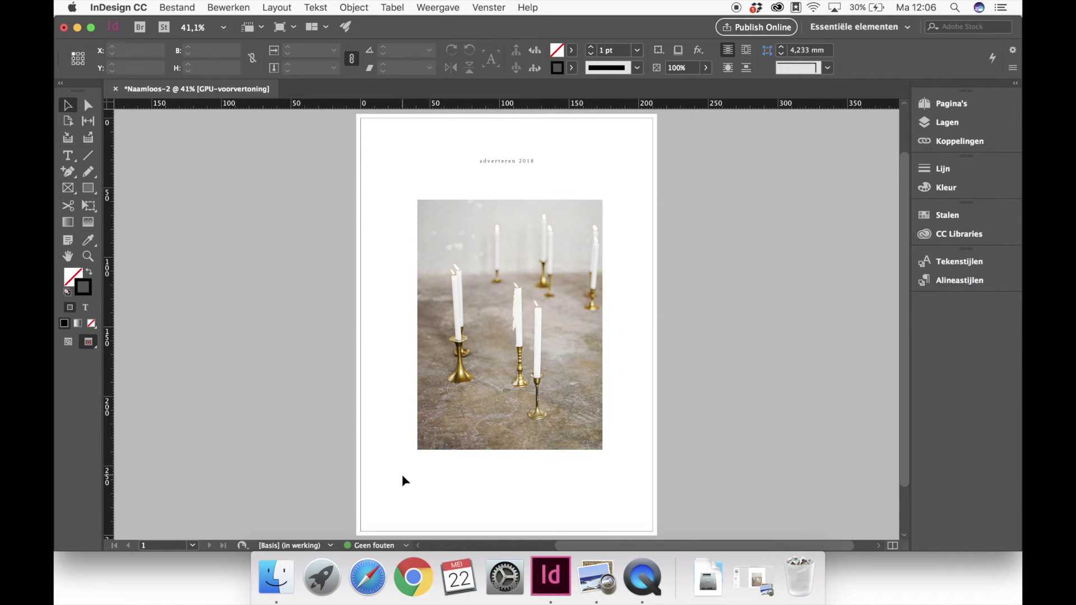
# Place the Confetti Collective logo from the Huisstijl folder's Logo subfolder on the page at about X 8 mm, Y 65 mm.
pyautogui.press('super+d')
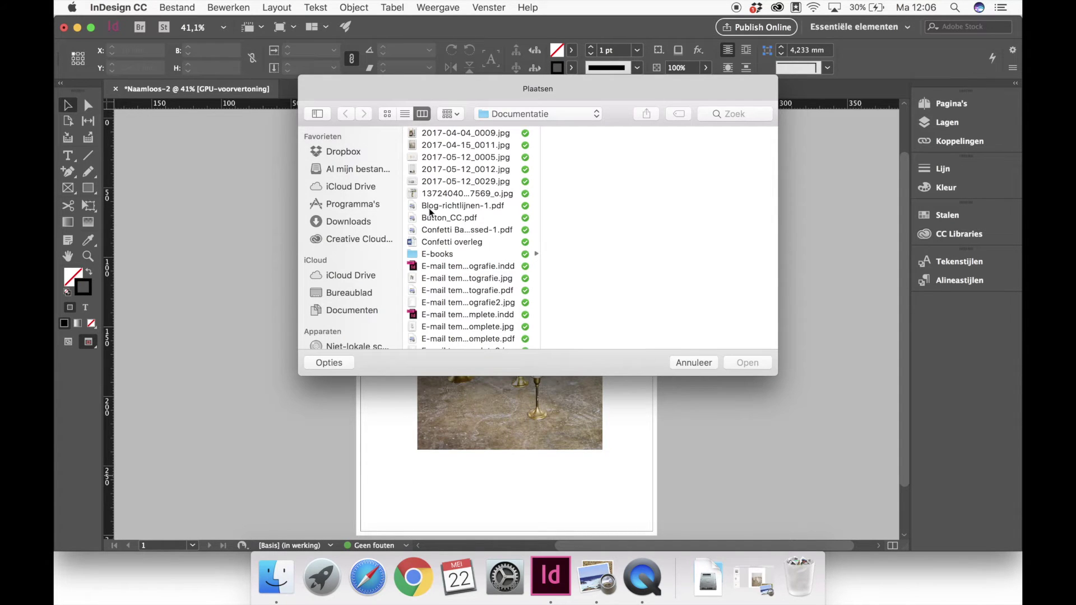
pyautogui.click(552, 120)
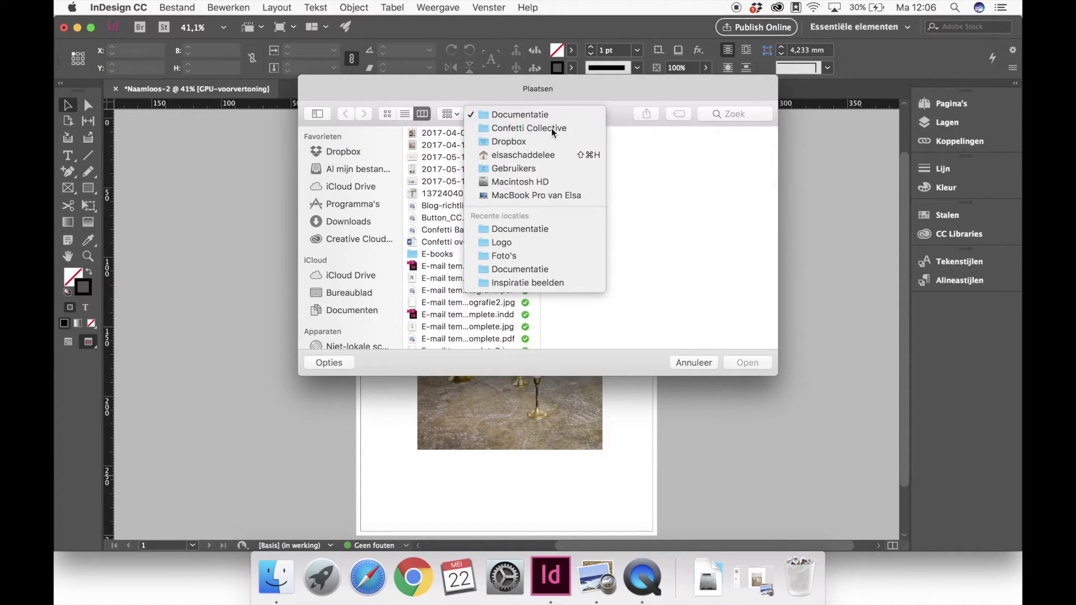
pyautogui.click(552, 127)
pyautogui.click(593, 160)
pyautogui.click(589, 170)
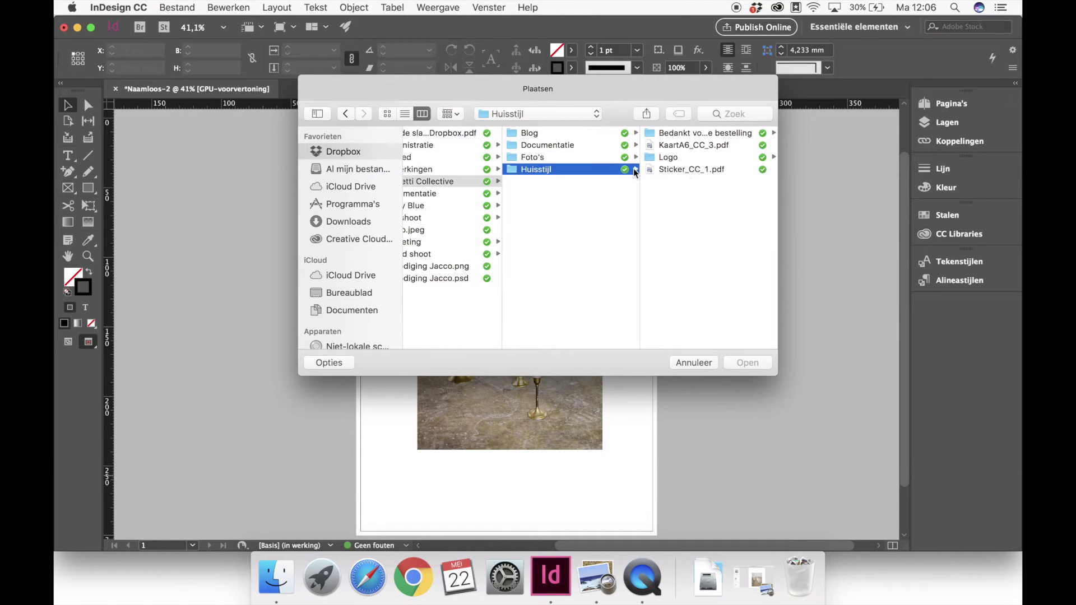
pyautogui.click(660, 157)
pyautogui.click(681, 218)
pyautogui.press('Return')
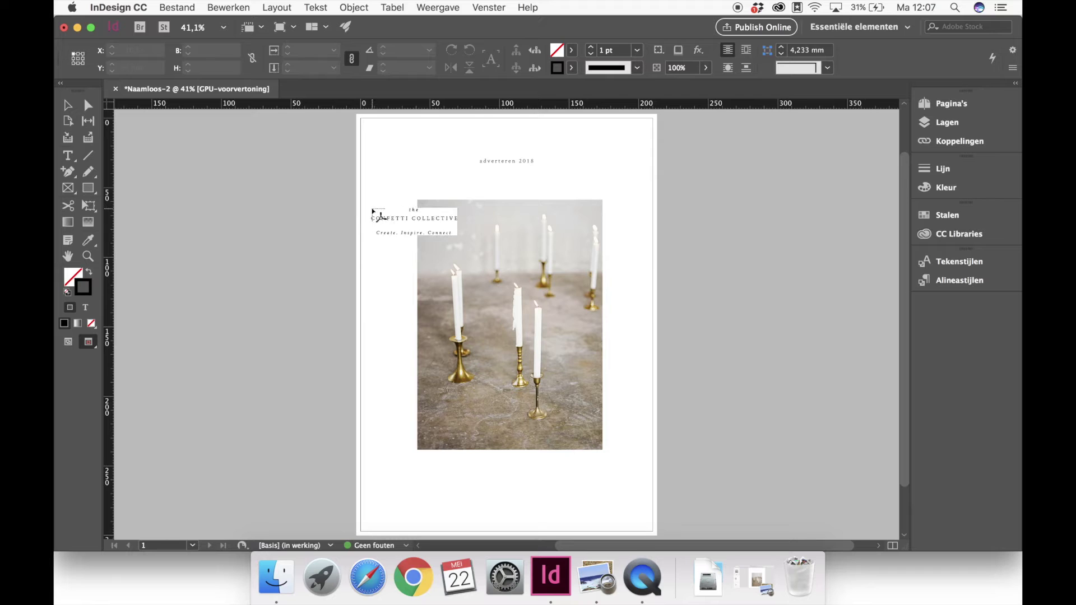
pyautogui.click(372, 211)
# Scale the logo to 60% twice in succession and centre it below the photo at about X 67.8 mm, Y 257 mm.
pyautogui.click(273, 52)
pyautogui.write('70')
pyautogui.press('Return')
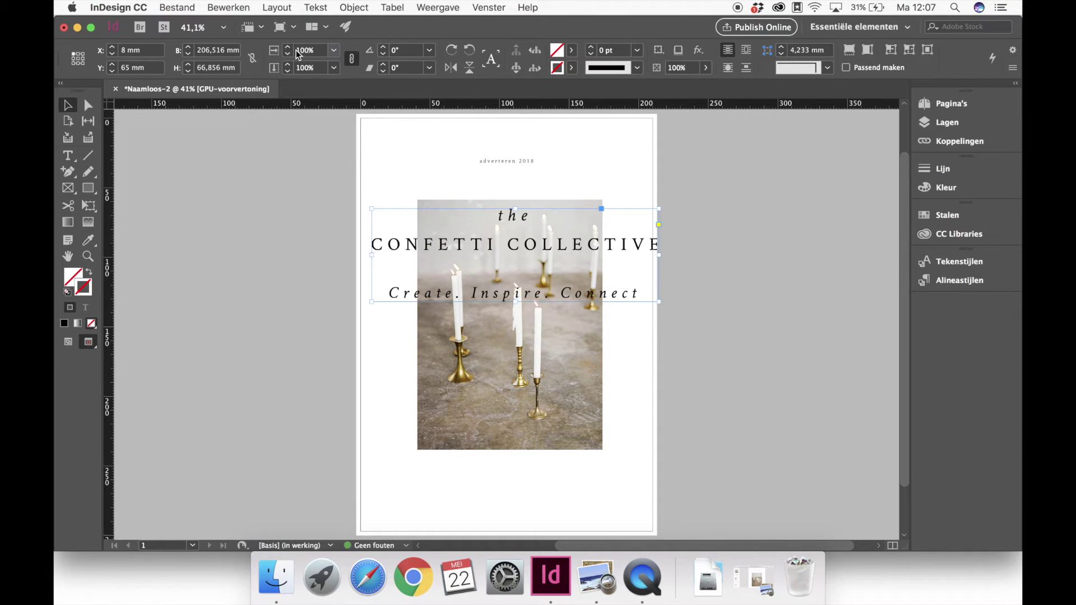
pyautogui.write('60')
pyautogui.press('Return')
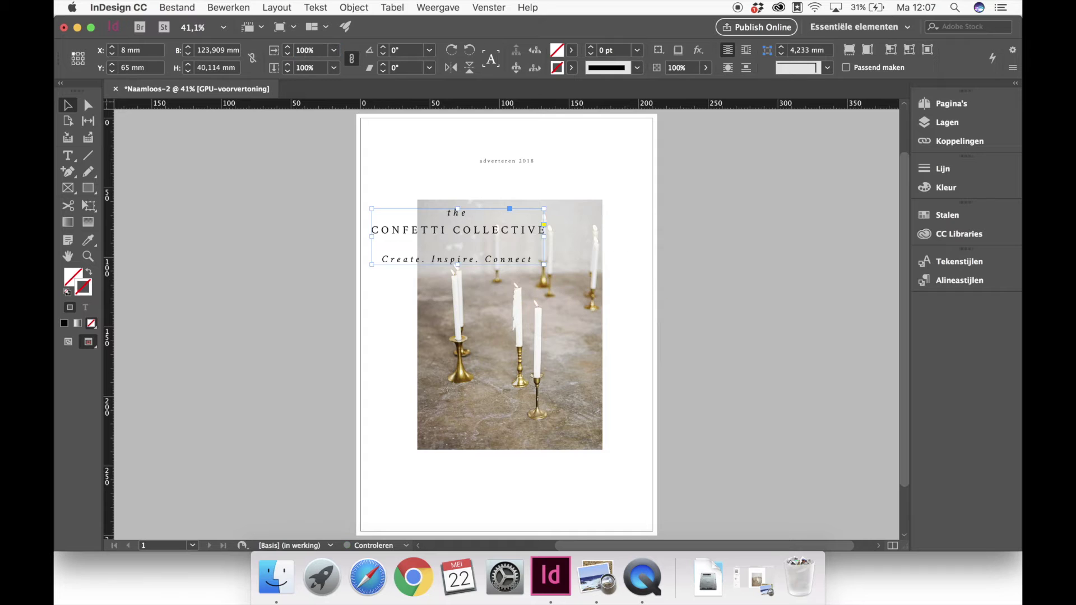
pyautogui.click(305, 51)
pyautogui.write('60')
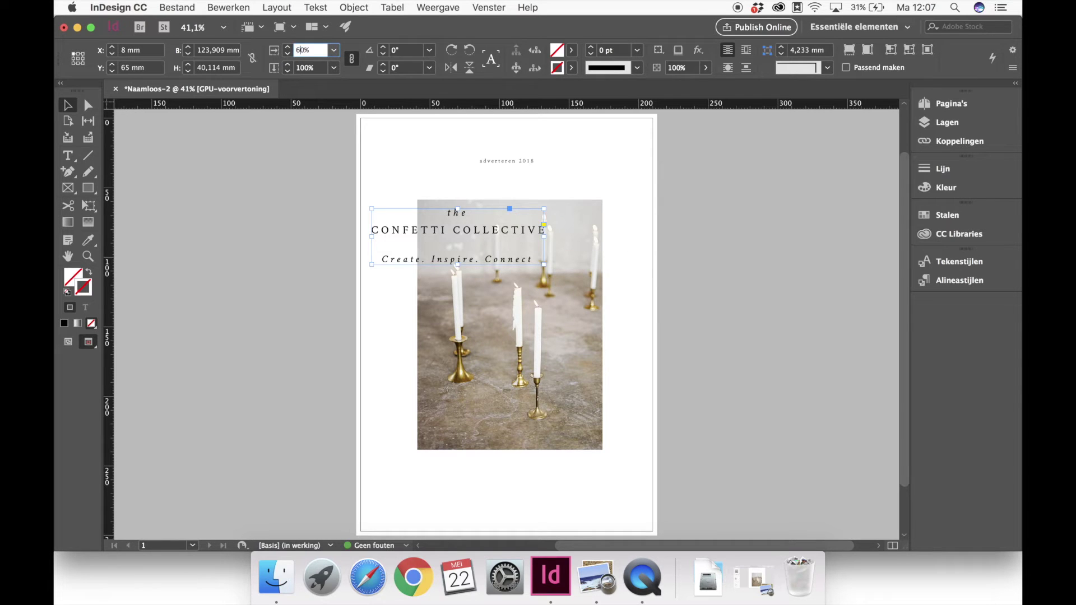
pyautogui.press('Return')
pyautogui.moveTo(456, 222); pyautogui.dragTo(539, 491)
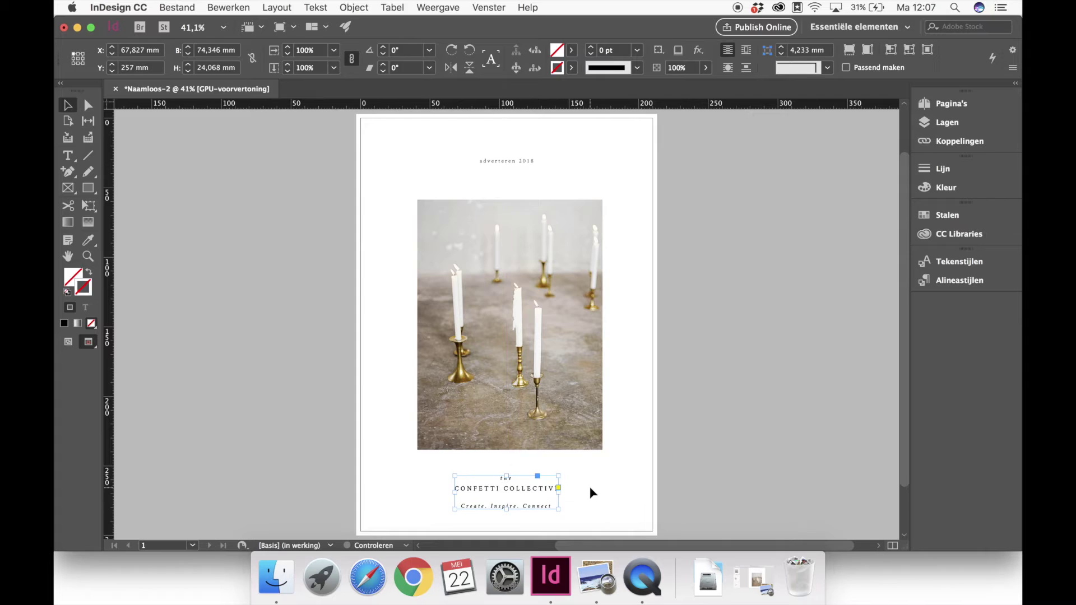
# Centre the photo horizontally on the page at about X 38.4 mm and shift the logo below it slightly upward.
pyautogui.click(572, 442)
pyautogui.moveTo(572, 443); pyautogui.dragTo(566, 435)
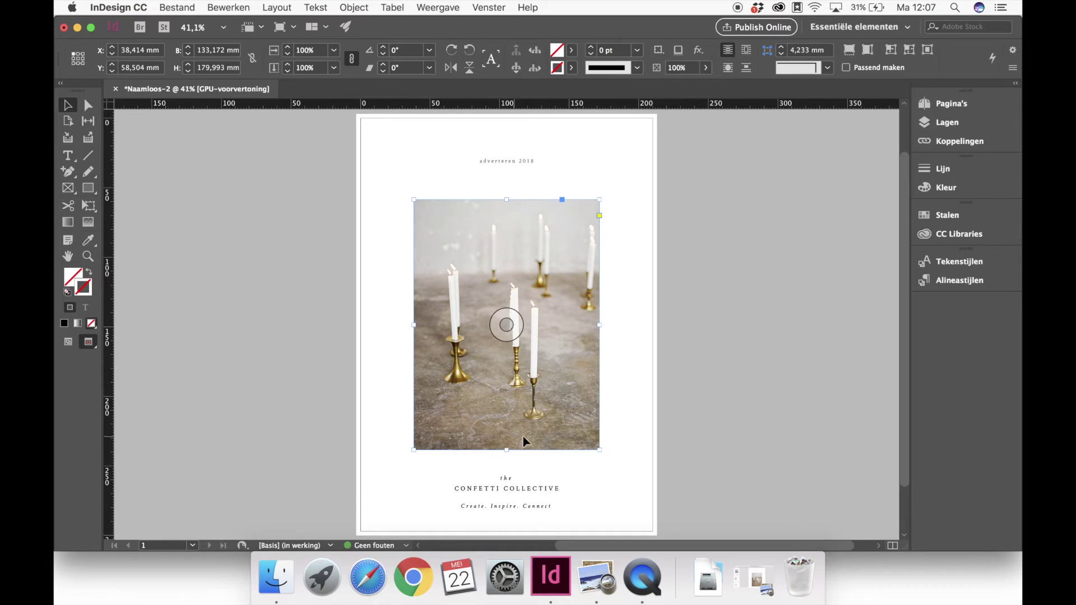
pyautogui.click(602, 481)
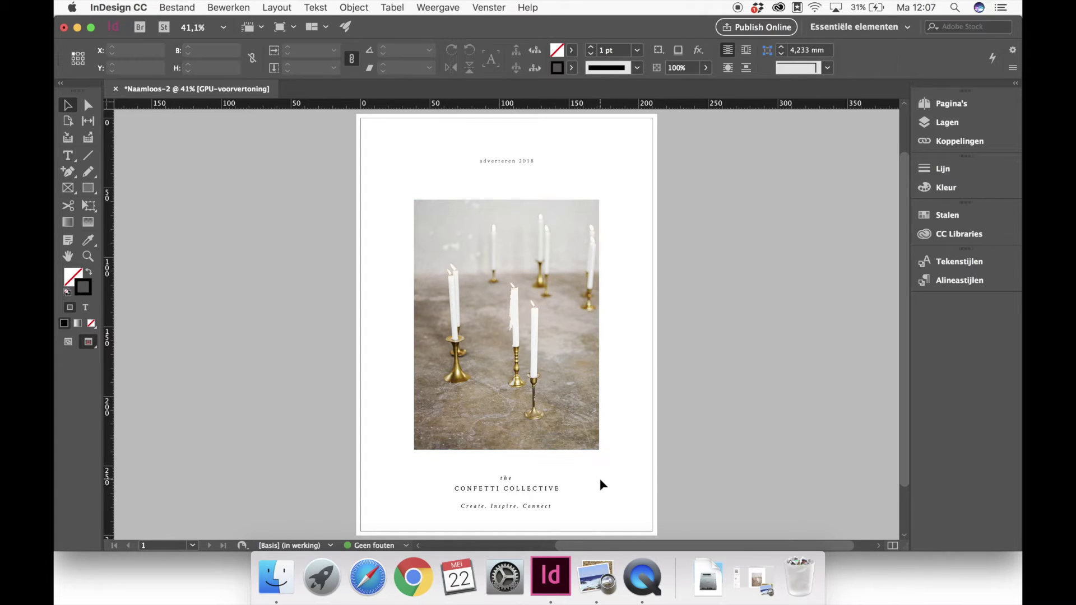
pyautogui.moveTo(543, 491); pyautogui.dragTo(542, 489)
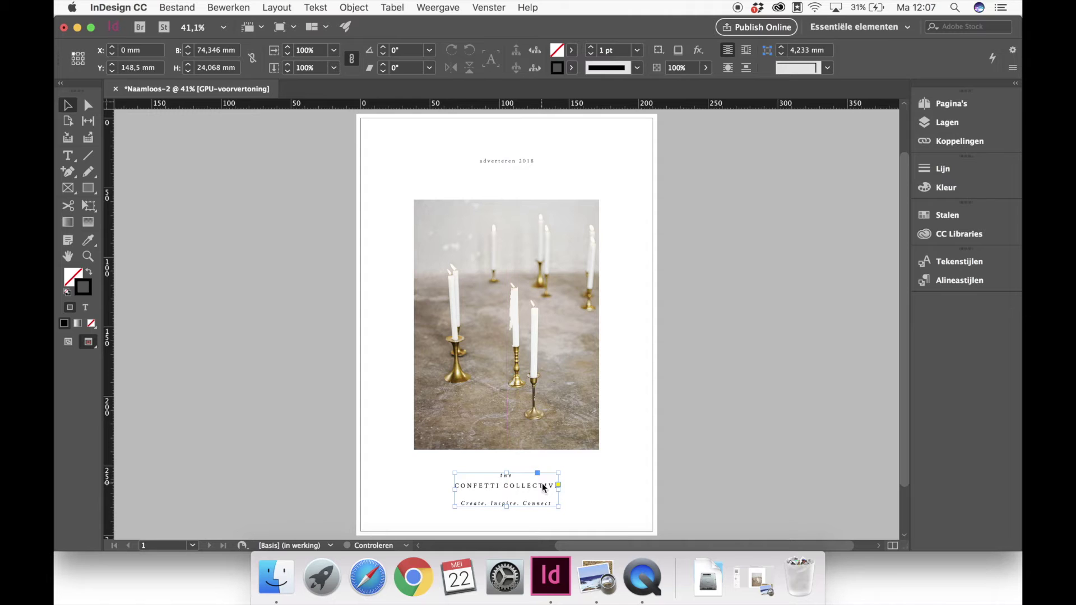
pyautogui.click(593, 488)
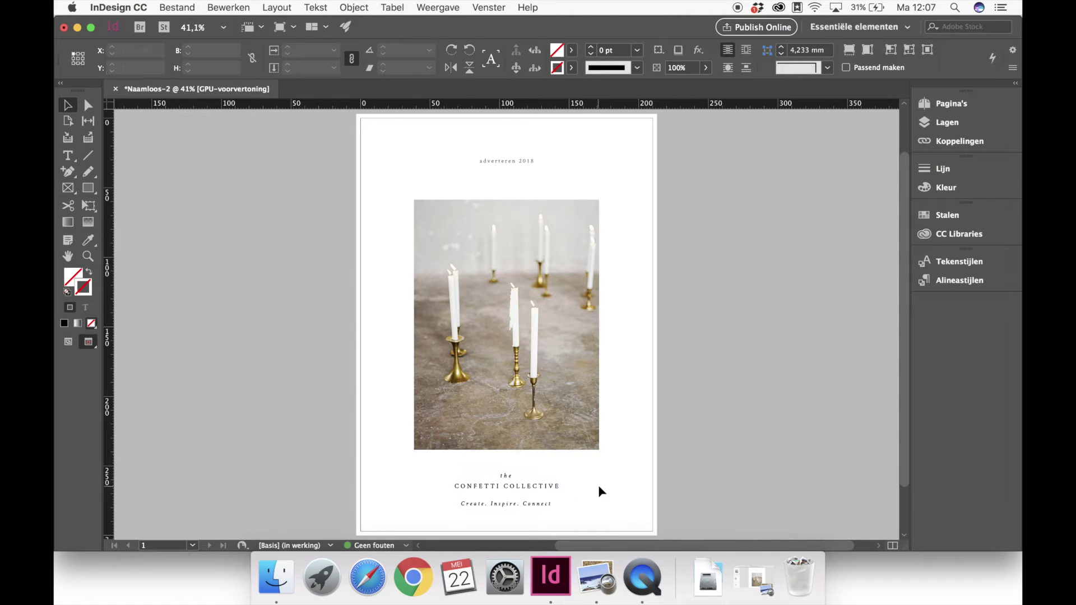
# Set the tracking of the "adverteren 2018" title text to 300.
pyautogui.doubleClick(509, 161)
pyautogui.tripleClick(552, 167)
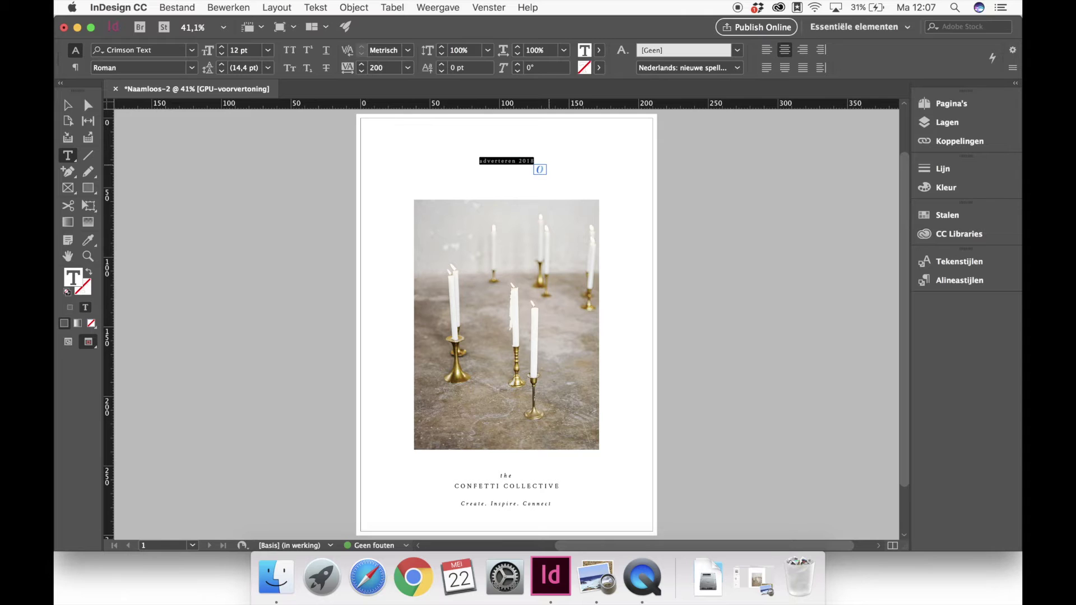
pyautogui.doubleClick(377, 68)
pyautogui.write('300')
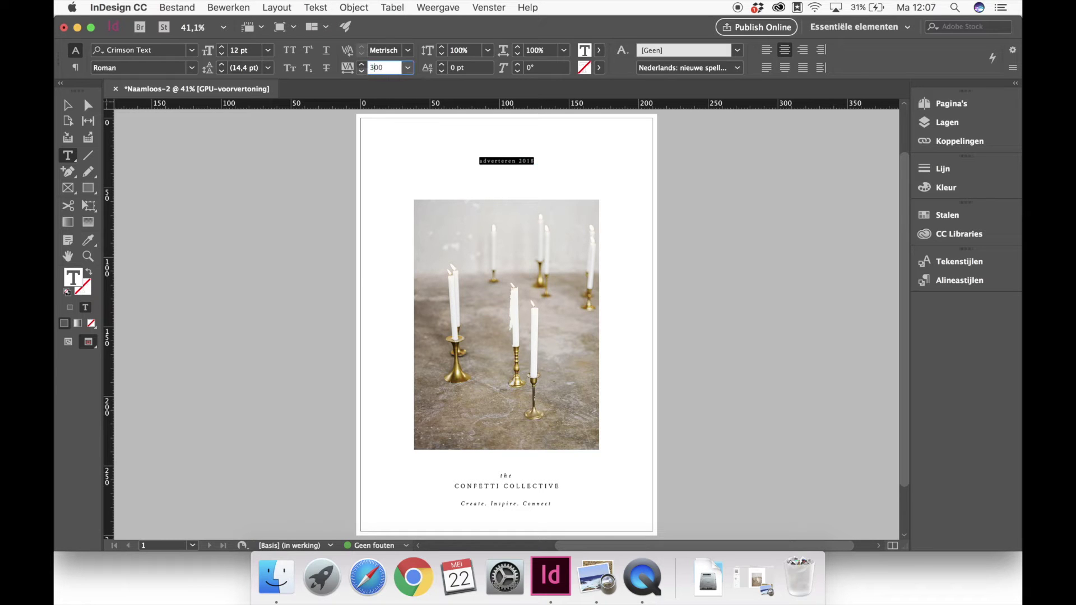
pyautogui.press('Return')
pyautogui.click(67, 105)
pyautogui.click(245, 240)
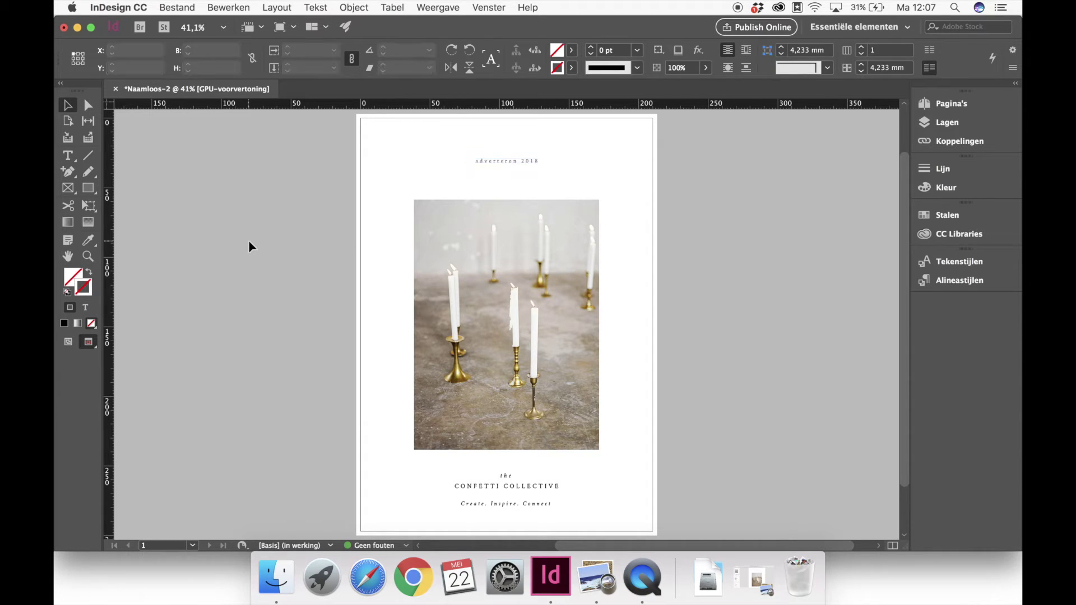
pyautogui.click(91, 157)
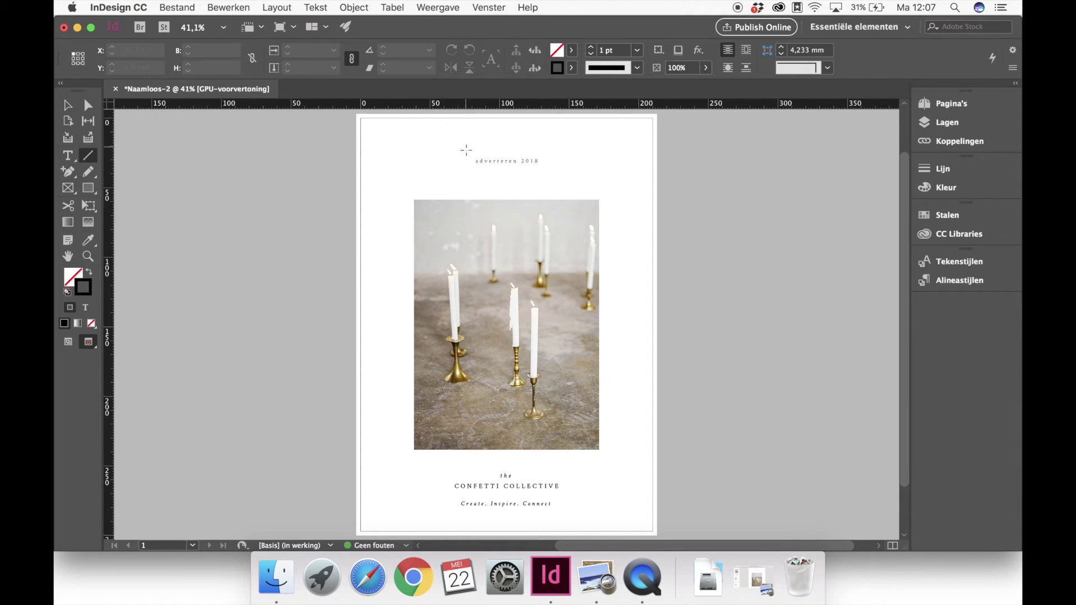
pyautogui.moveTo(455, 148); pyautogui.dragTo(552, 149)
pyautogui.press('Delete')
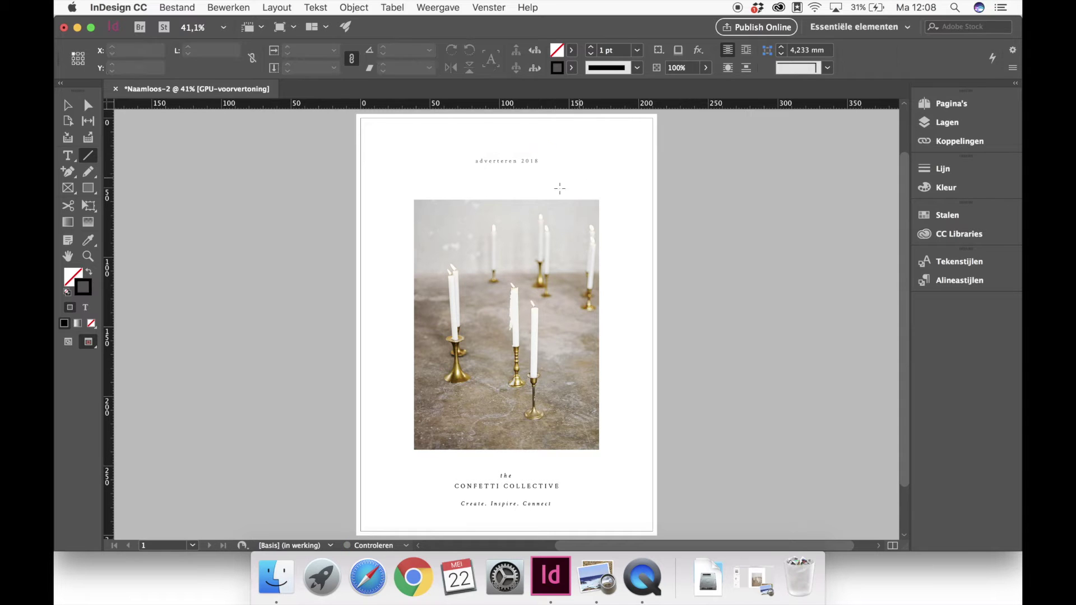
# Draw a horizontal line about 55.5 mm long centred above the "adverteren 2018" title, with a 0.25 pt stroke.
pyautogui.moveTo(467, 149); pyautogui.dragTo(544, 150)
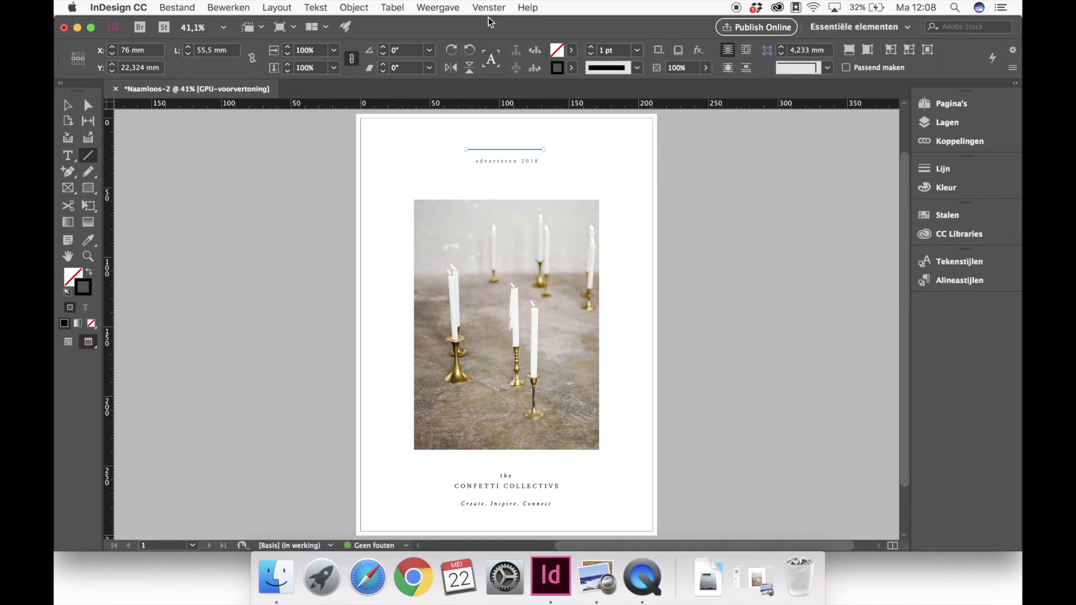
pyautogui.click(67, 105)
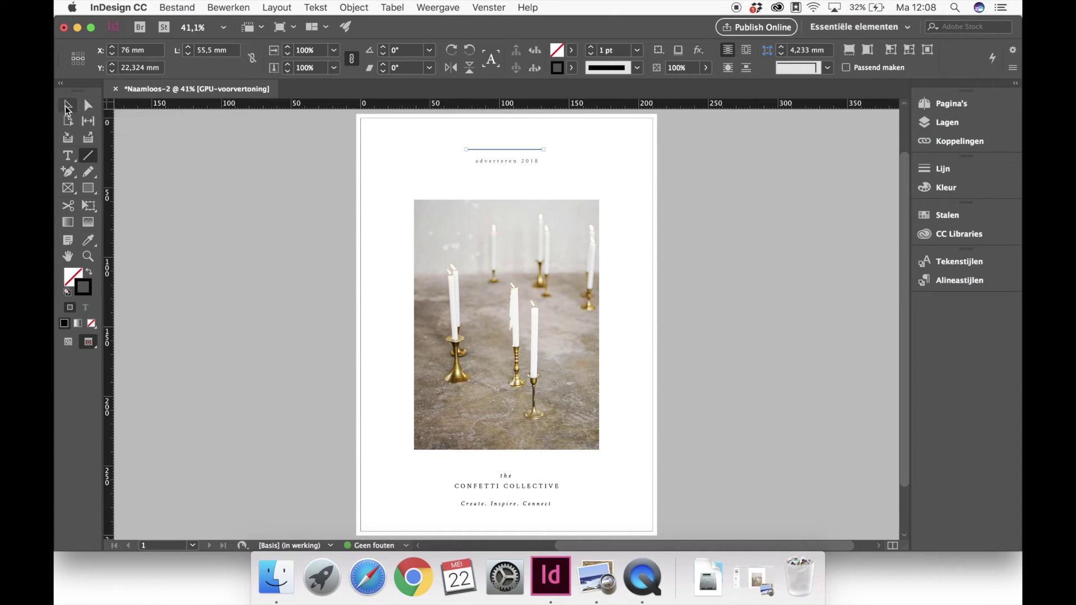
pyautogui.click(638, 52)
pyautogui.click(624, 84)
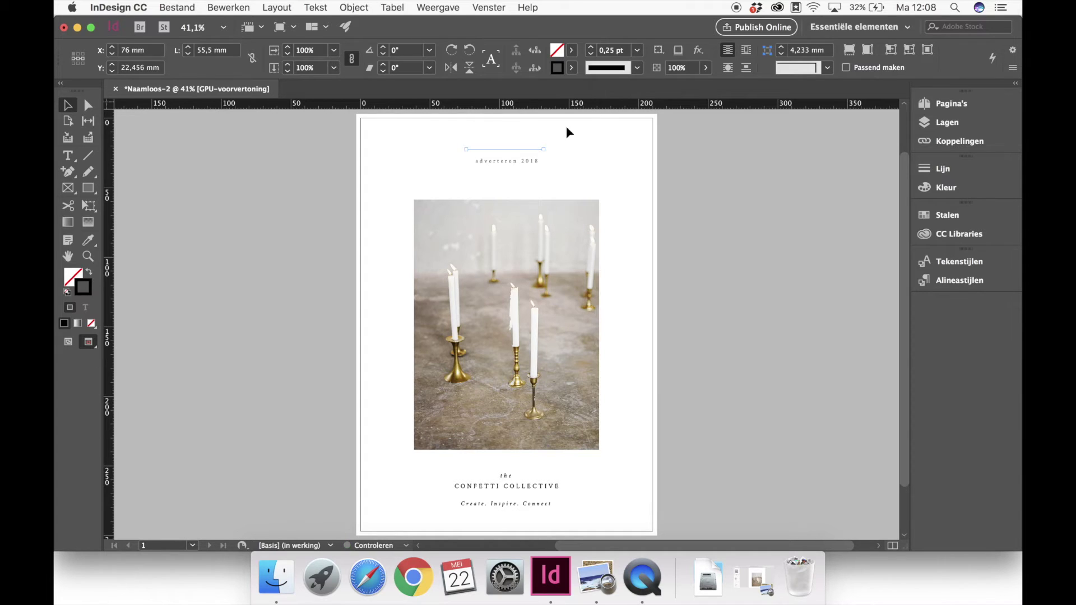
pyautogui.moveTo(531, 149); pyautogui.dragTo(534, 149)
# Paste a copy of the line and centre it below the title at about X 77.3 mm, Y 40.5 mm.
pyautogui.press('super+v')
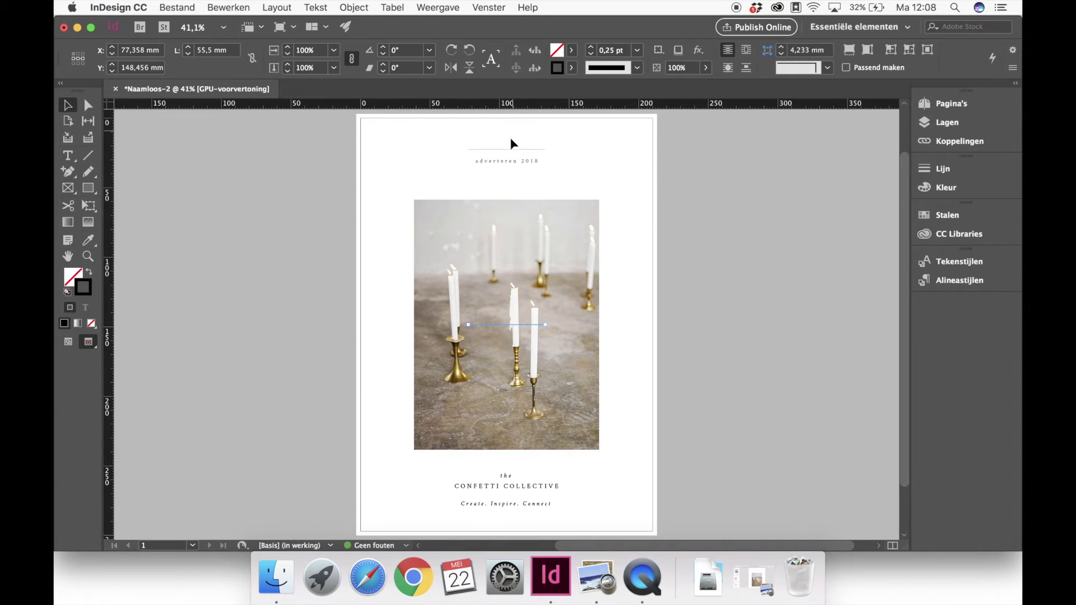
pyautogui.moveTo(512, 325); pyautogui.dragTo(510, 177)
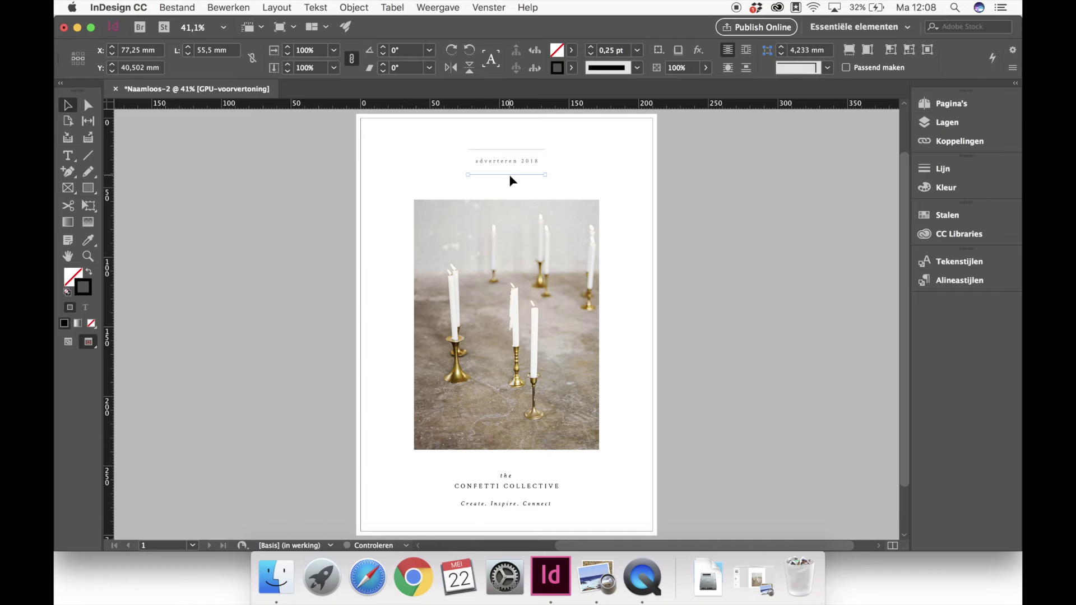
pyautogui.click(512, 187)
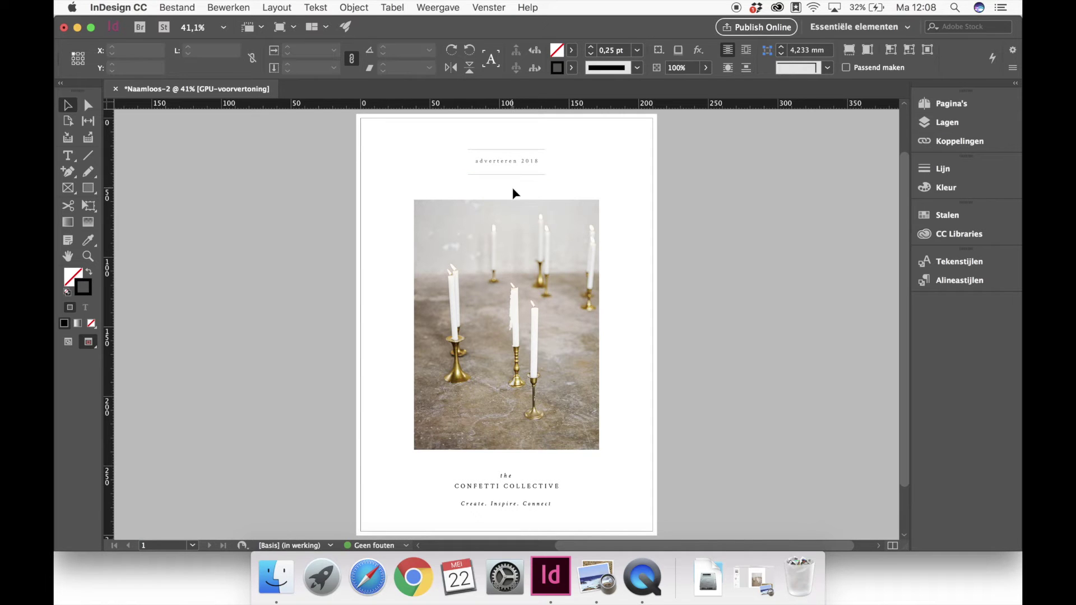
pyautogui.click(505, 150)
pyautogui.click(263, 7)
pyautogui.moveTo(228, 7)
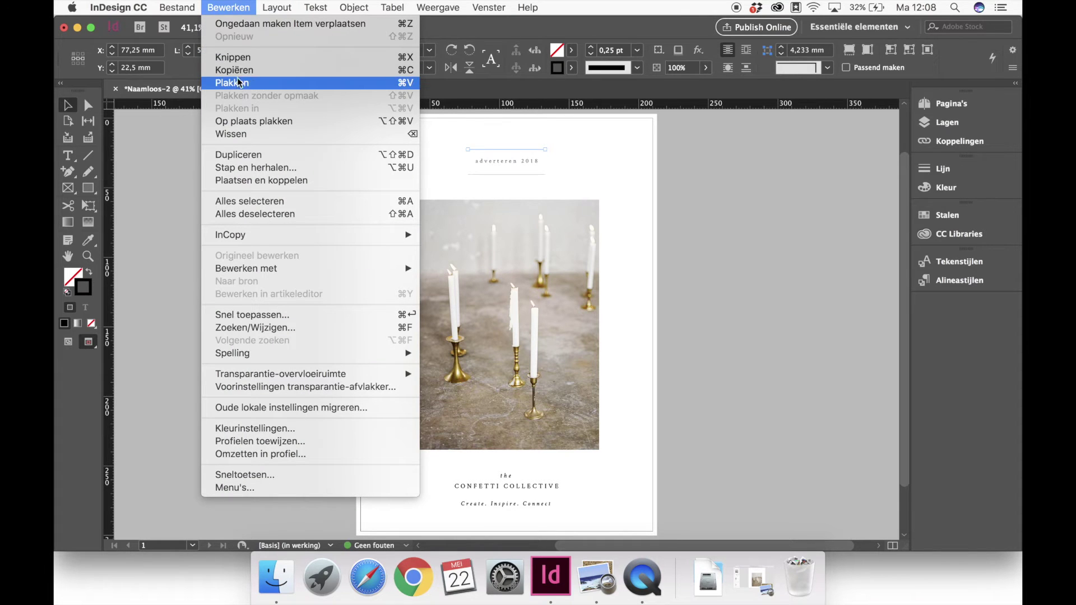
pyautogui.click(624, 162)
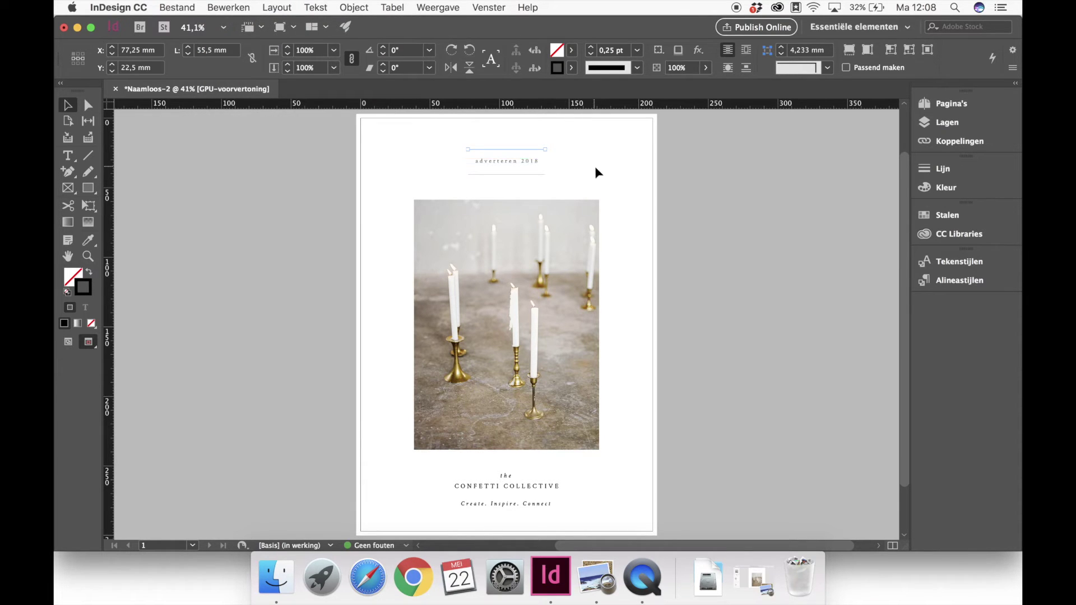
pyautogui.click(602, 176)
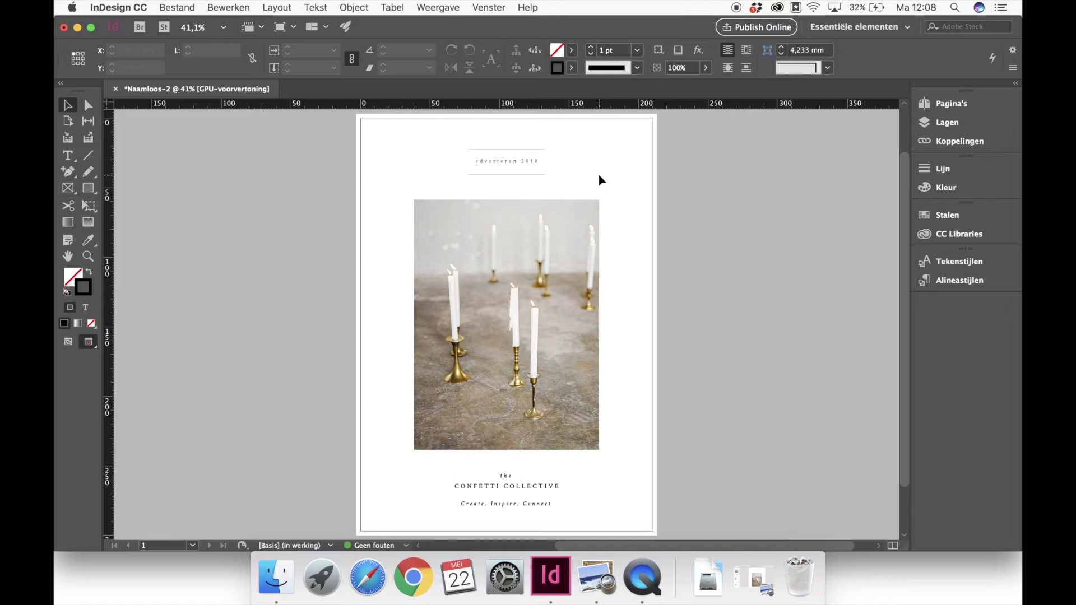
# Select all of the "adverteren 2018" title text and start a new colour swatch for it.
pyautogui.doubleClick(503, 161)
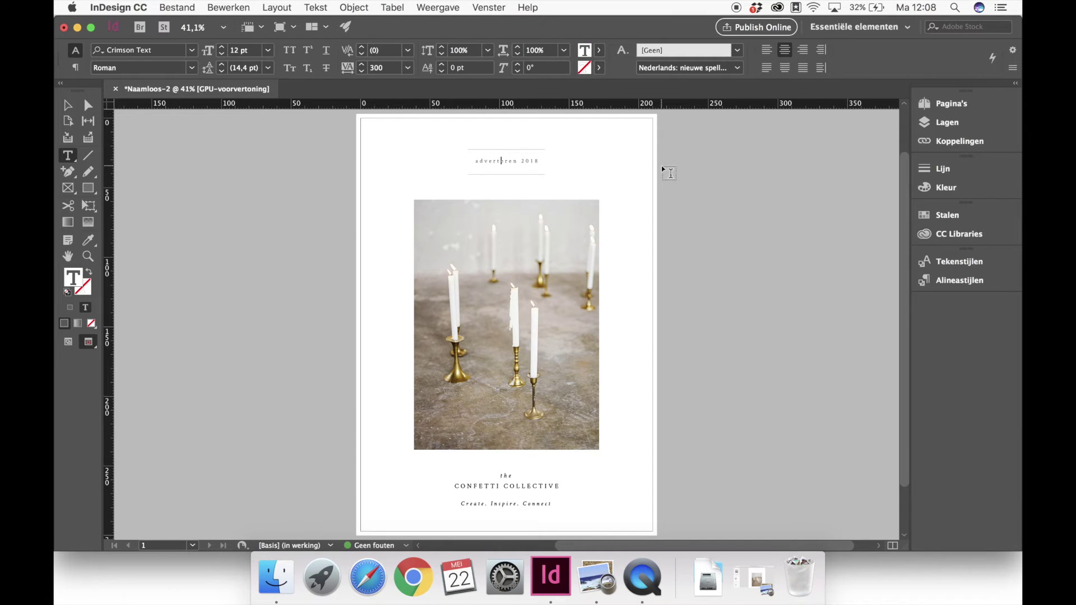
pyautogui.press('super+a')
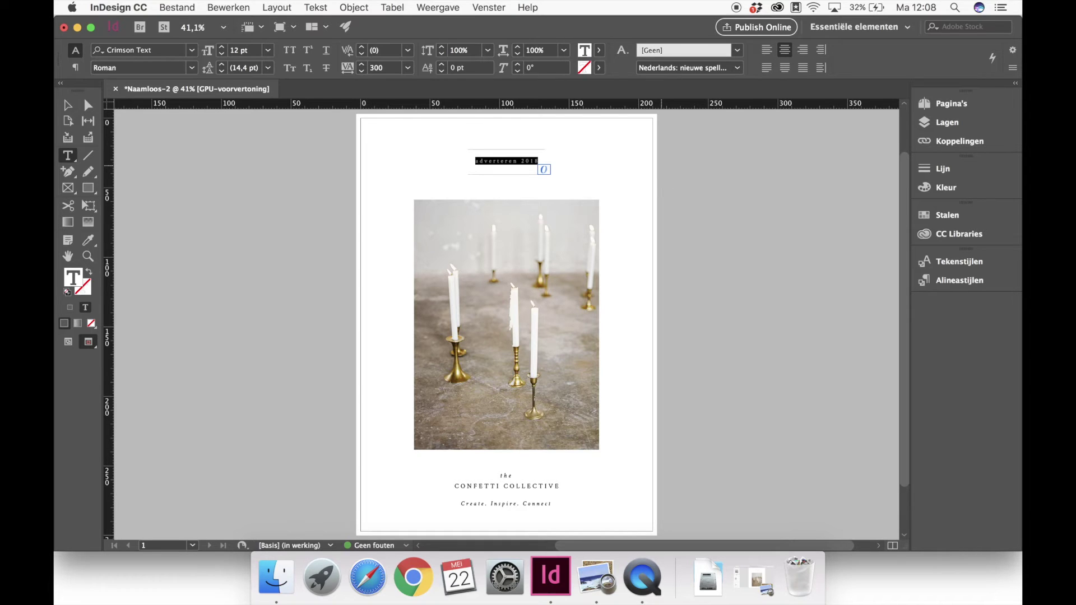
pyautogui.click(947, 215)
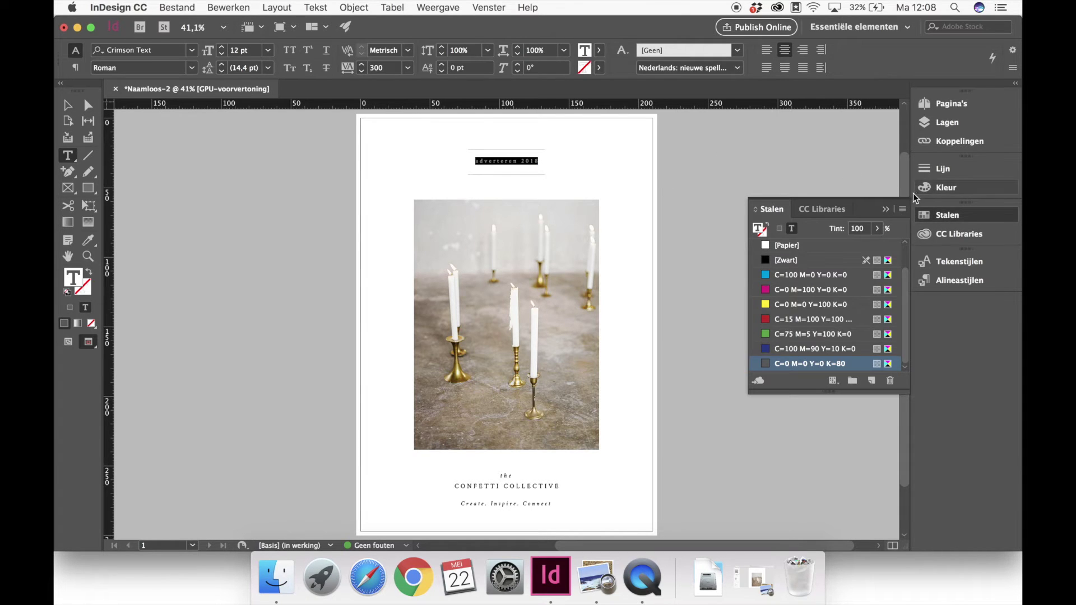
pyautogui.click(902, 209)
pyautogui.click(876, 194)
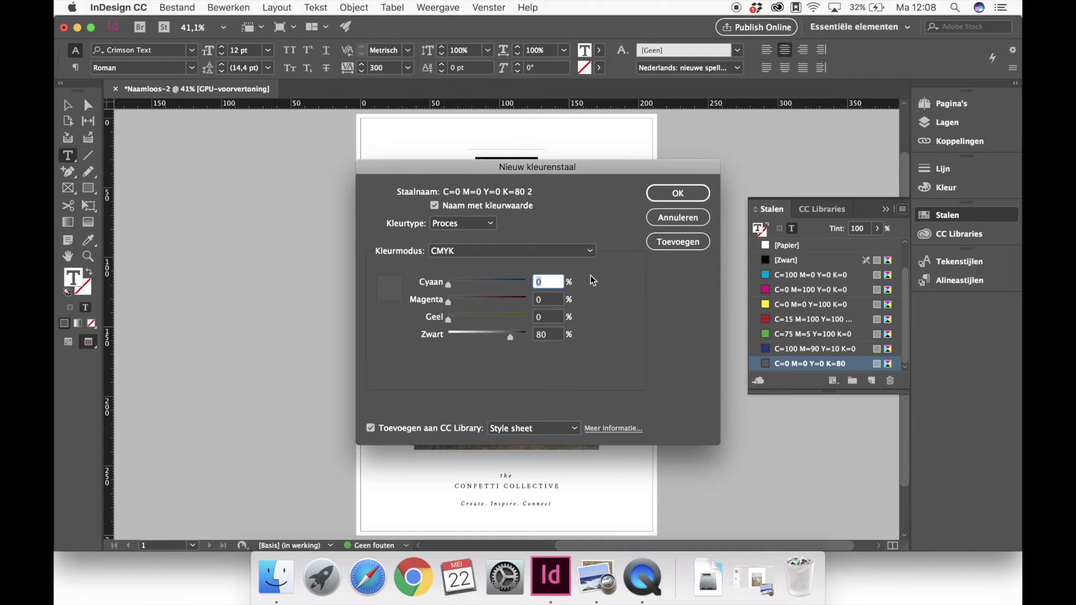
# Mix the new CMYK swatch as green C=52 M=24 Y=52 K=25, save it and check it on the title text.
pyautogui.click(491, 285)
pyautogui.click(463, 336)
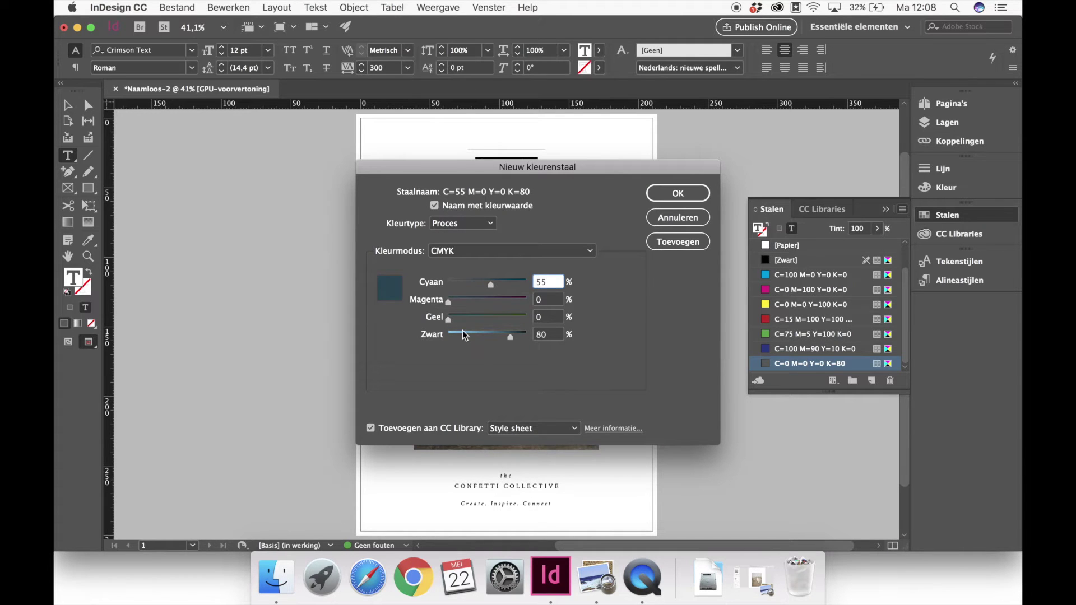
pyautogui.click(496, 319)
pyautogui.click(465, 300)
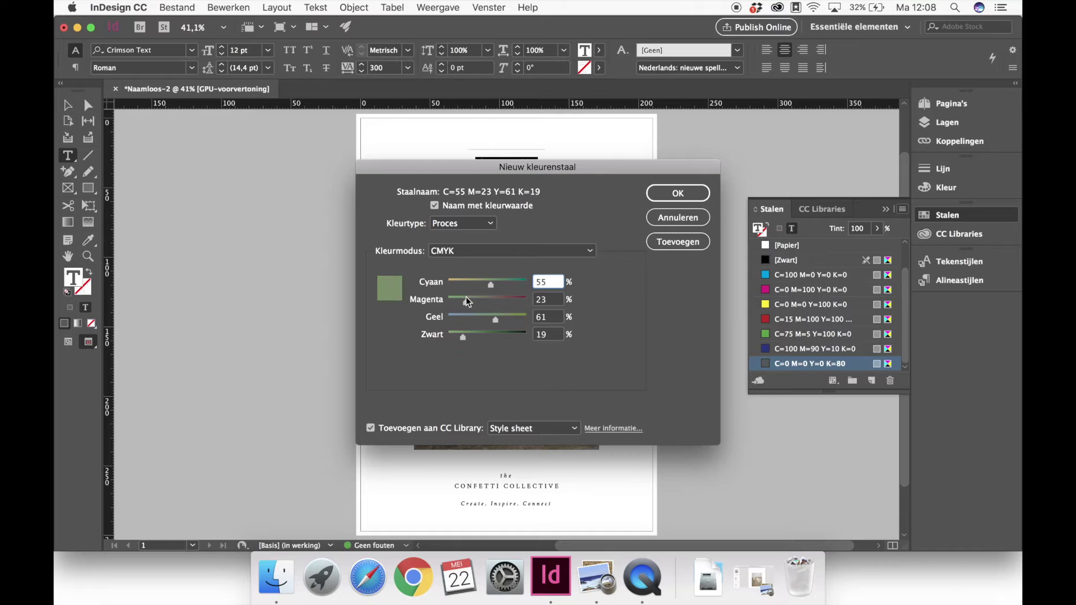
pyautogui.click(473, 335)
pyautogui.moveTo(465, 283); pyautogui.dragTo(481, 283)
pyautogui.moveTo(513, 315); pyautogui.dragTo(483, 315)
pyautogui.click(489, 315)
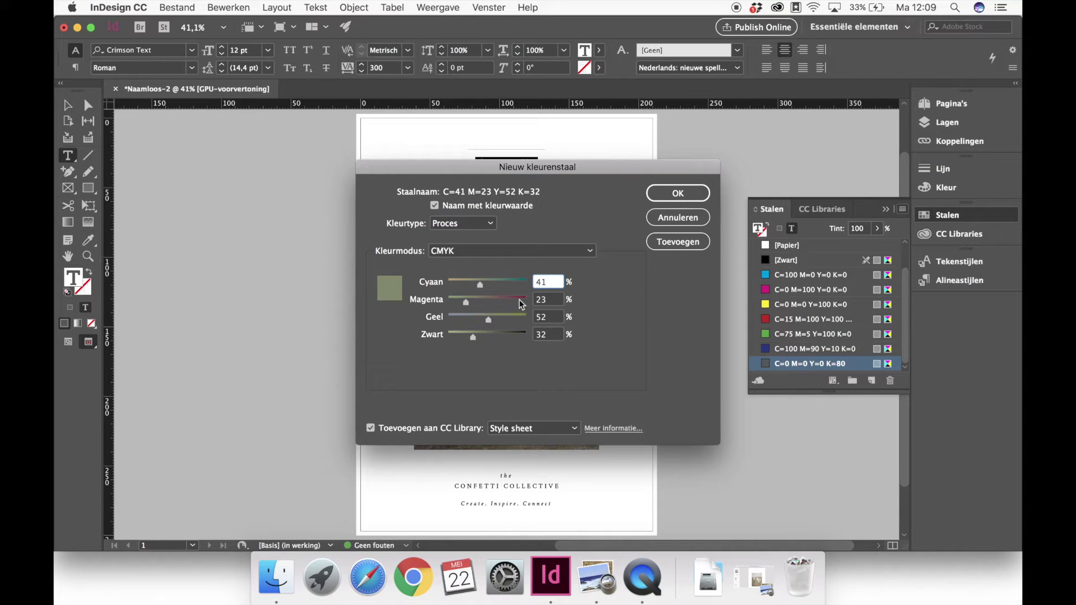
pyautogui.moveTo(463, 303); pyautogui.dragTo(467, 337)
pyautogui.moveTo(480, 284); pyautogui.dragTo(489, 285)
pyautogui.press('Return')
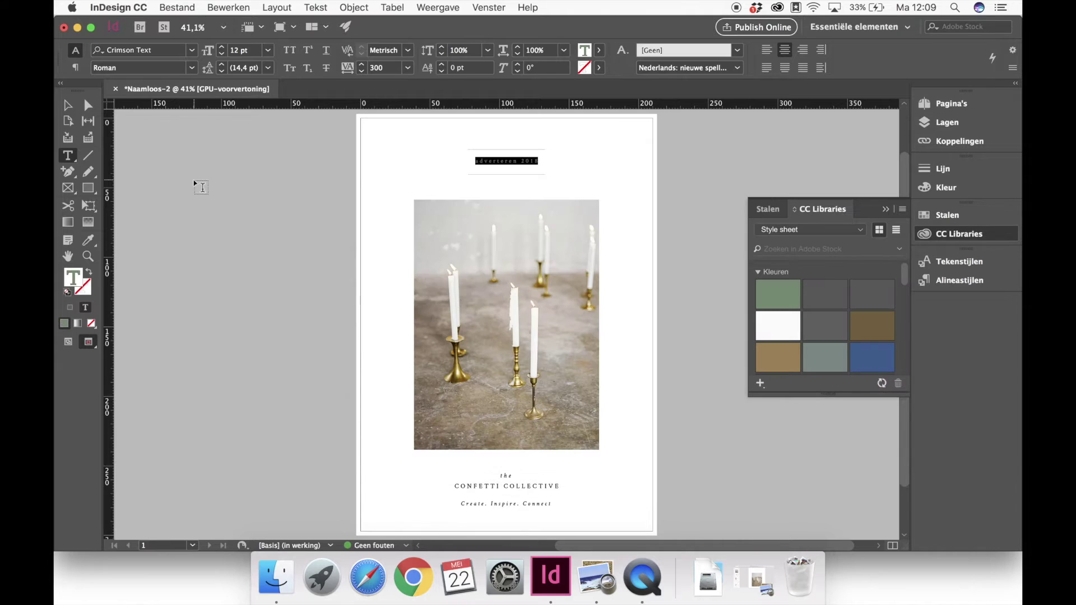
pyautogui.click(888, 208)
pyautogui.click(500, 161)
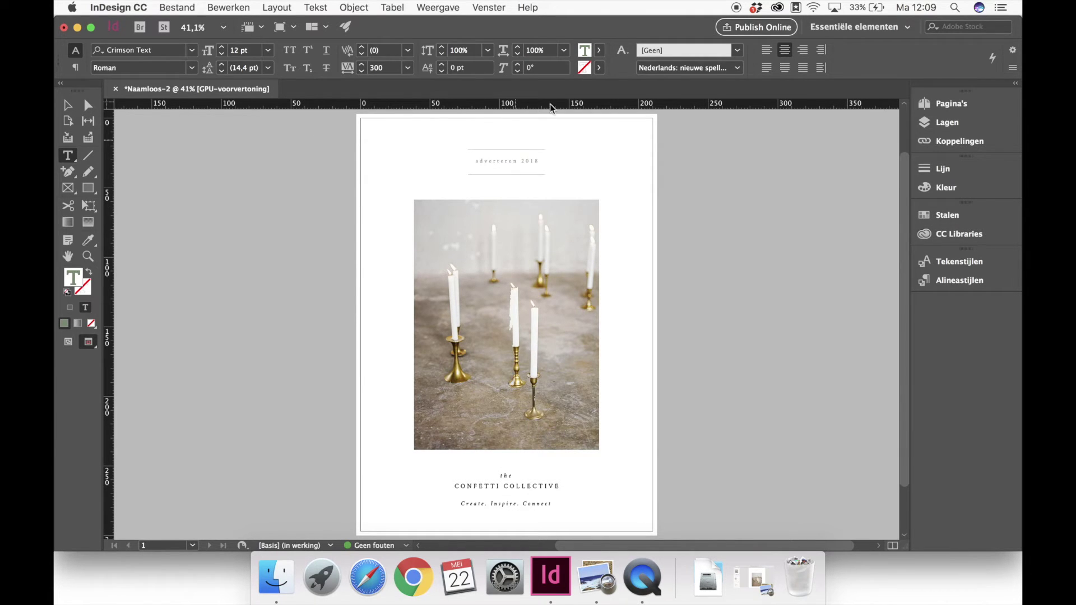
pyautogui.click(601, 50)
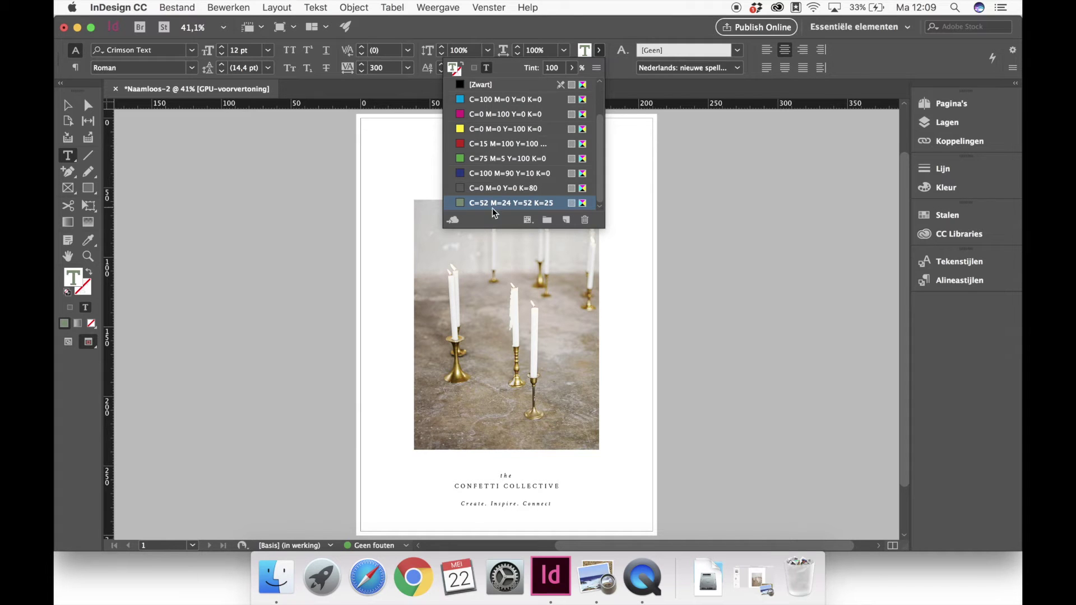
# Set the stroke colour of both lines around the title to the green swatch C=52 M=24 Y=52 K=25.
pyautogui.click(68, 105)
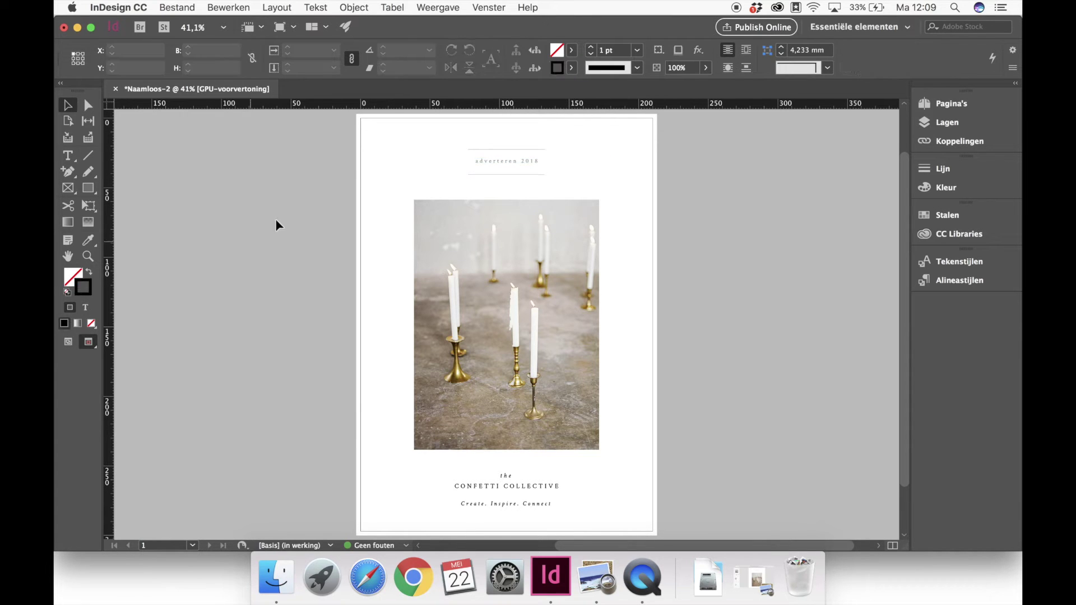
pyautogui.click(521, 175)
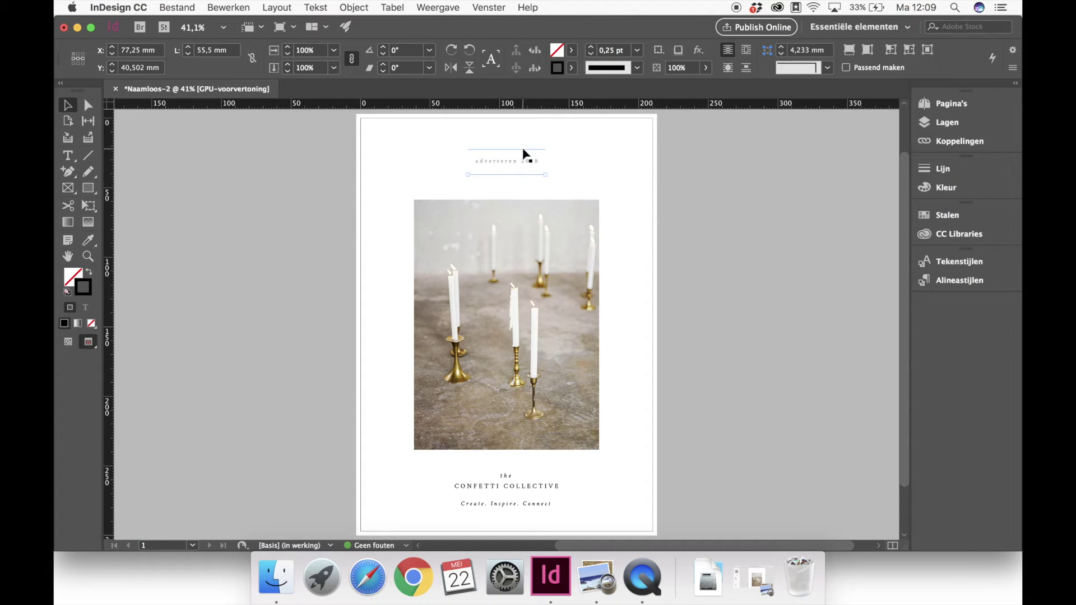
pyautogui.click(571, 67)
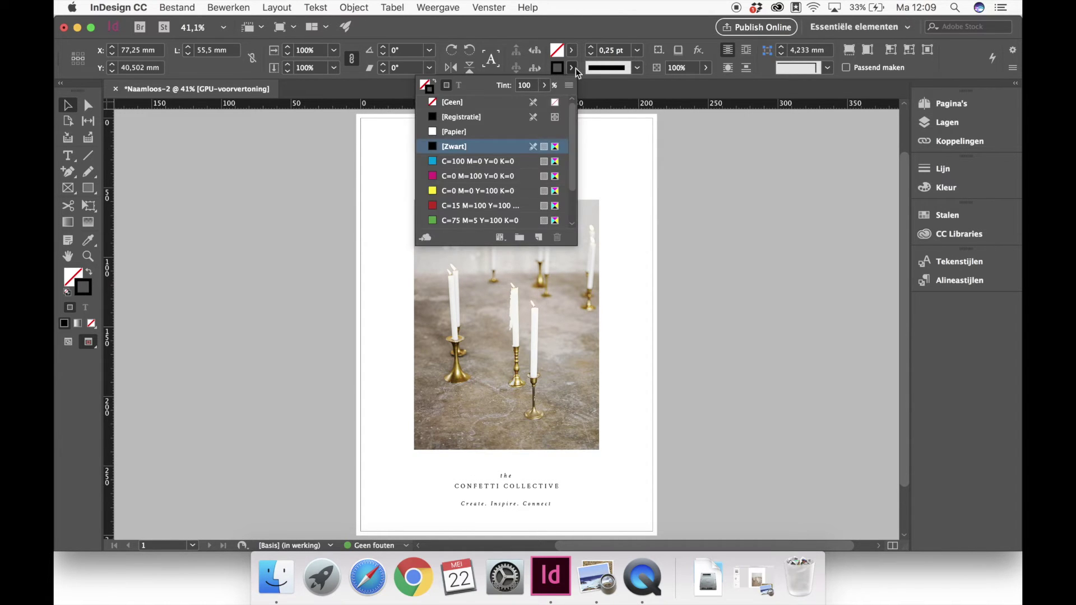
pyautogui.click(459, 221)
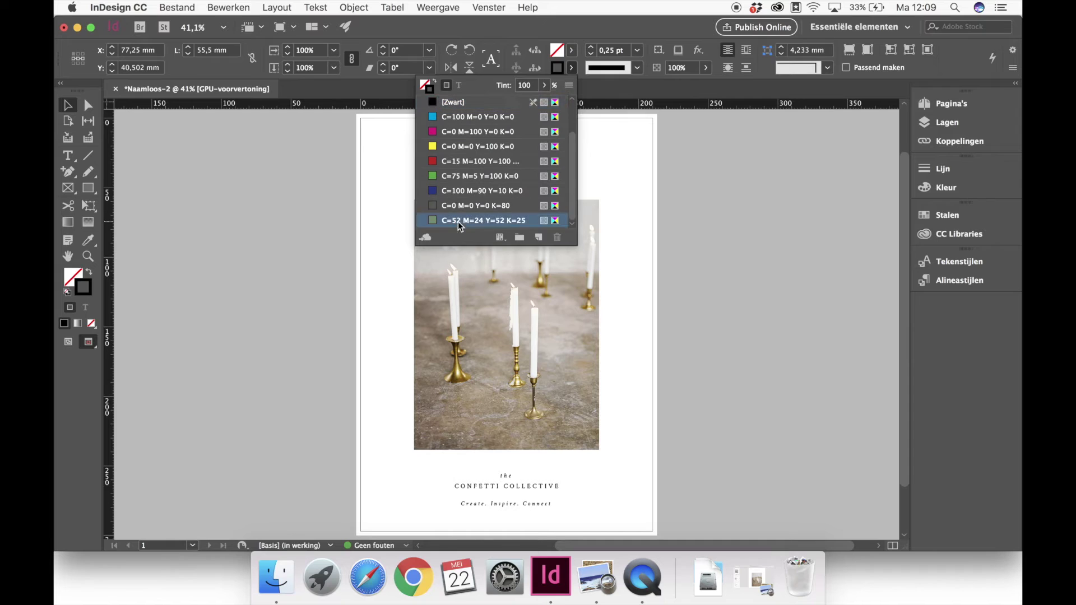
pyautogui.click(640, 160)
pyautogui.click(524, 149)
pyautogui.click(571, 68)
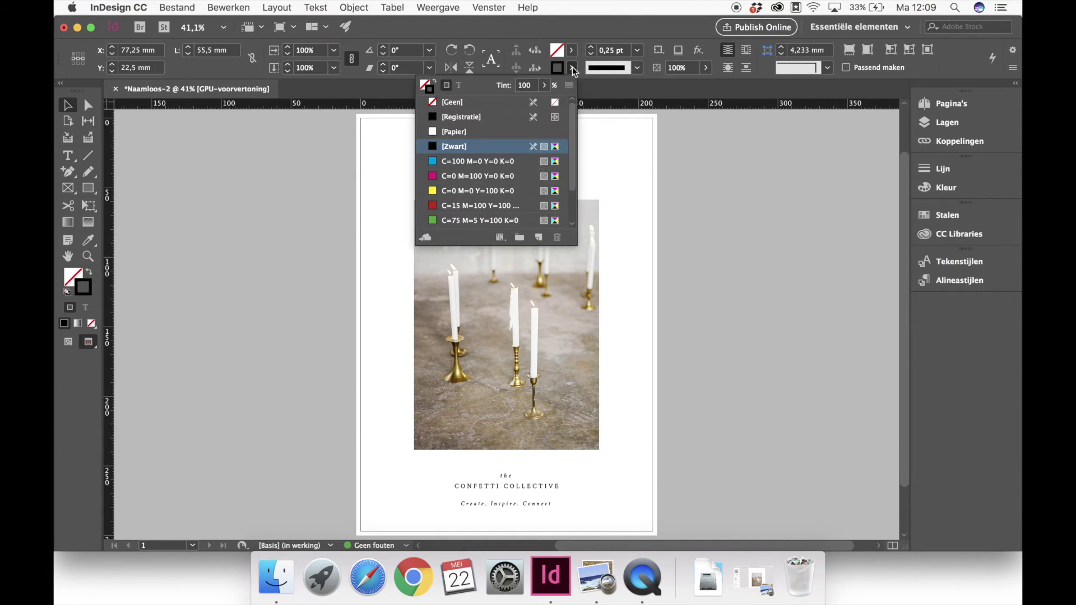
pyautogui.scroll(-2, 523, 182)
pyautogui.click(482, 221)
pyautogui.click(629, 153)
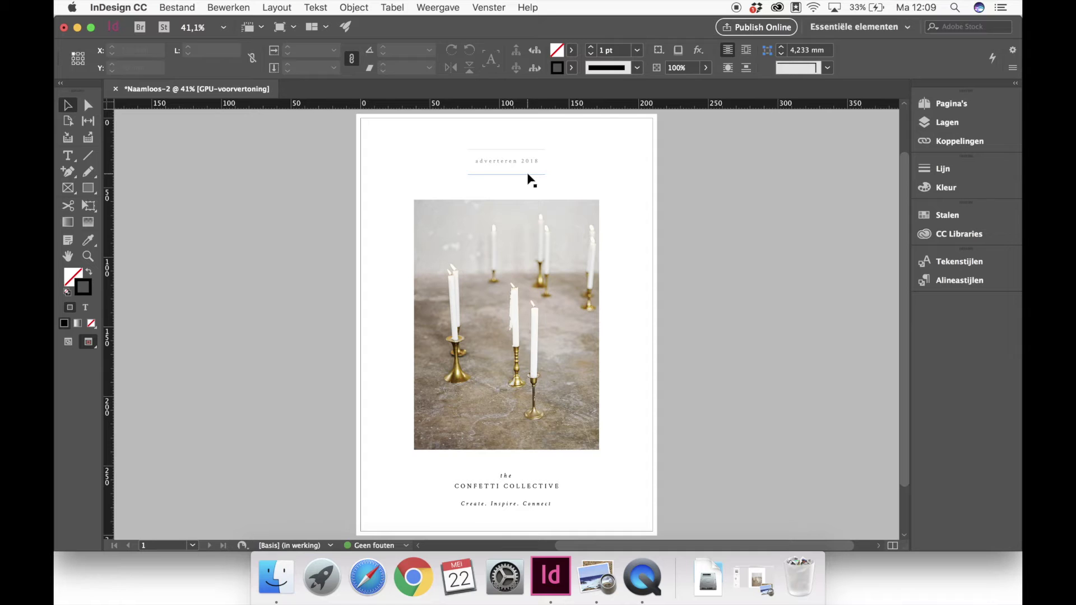
# Try moving the line below the title up to about Y 38.4 mm, keeping it centred.
pyautogui.moveTo(530, 181); pyautogui.dragTo(530, 179)
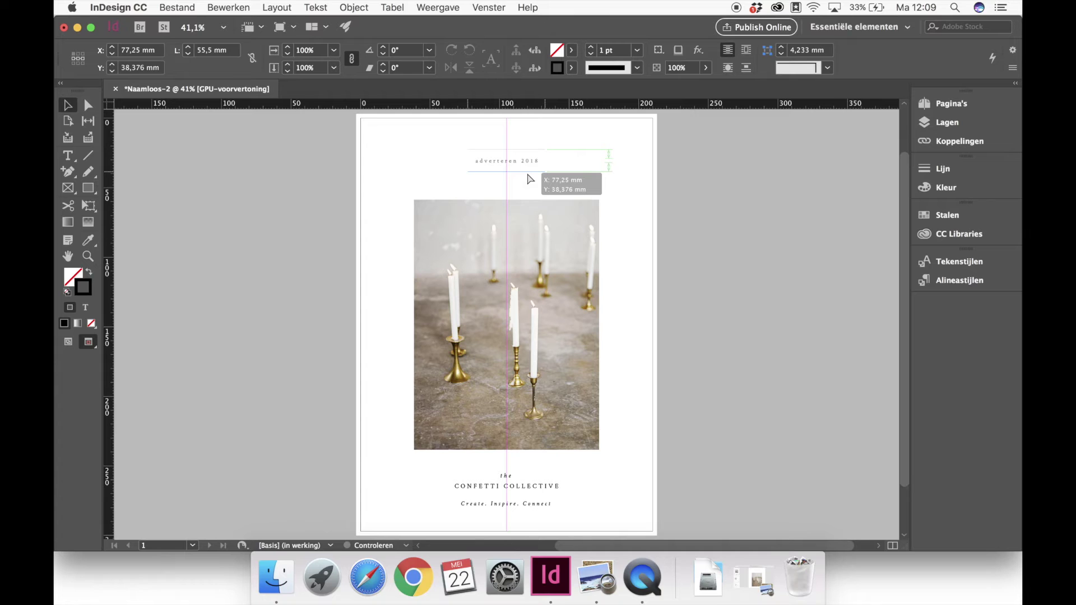
pyautogui.moveTo(530, 179); pyautogui.dragTo(530, 178)
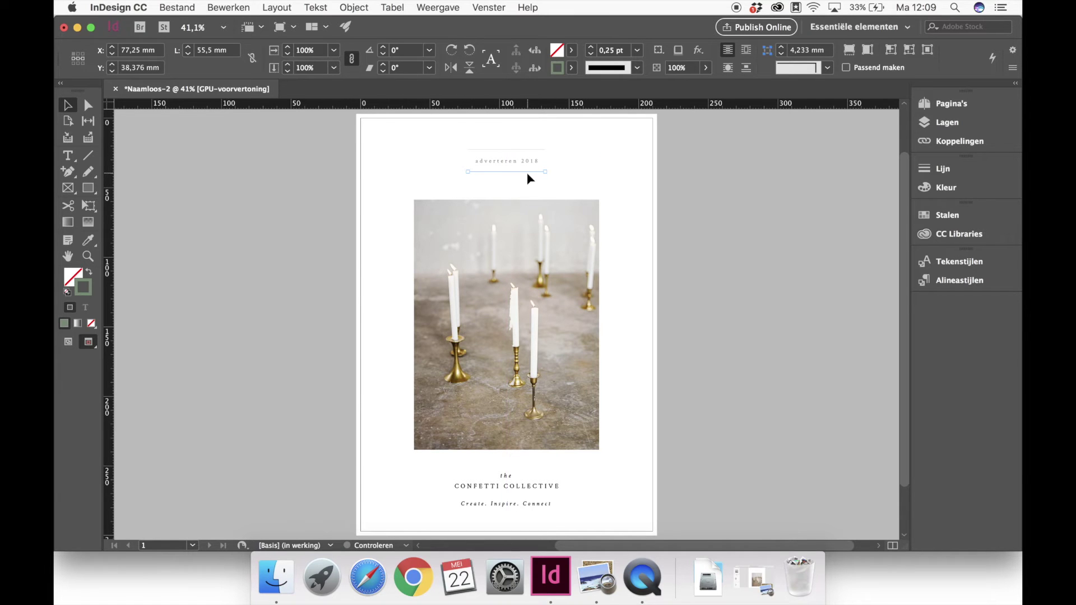
pyautogui.click(554, 180)
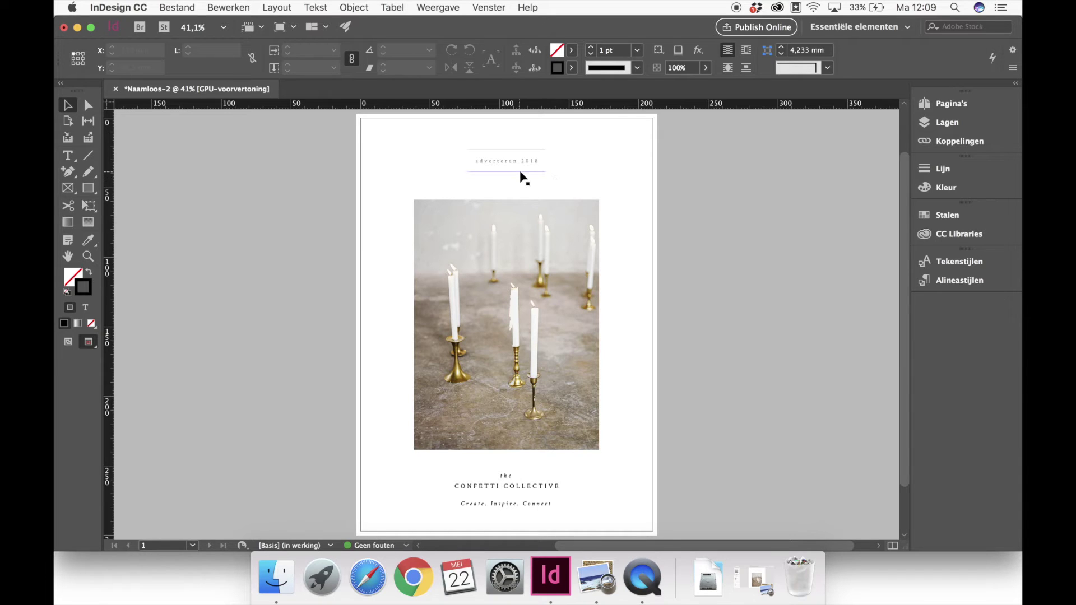
# Return the lower line to its previous position and move the line above the title up to about Y 20.4 mm.
pyautogui.moveTo(524, 179); pyautogui.dragTo(522, 150)
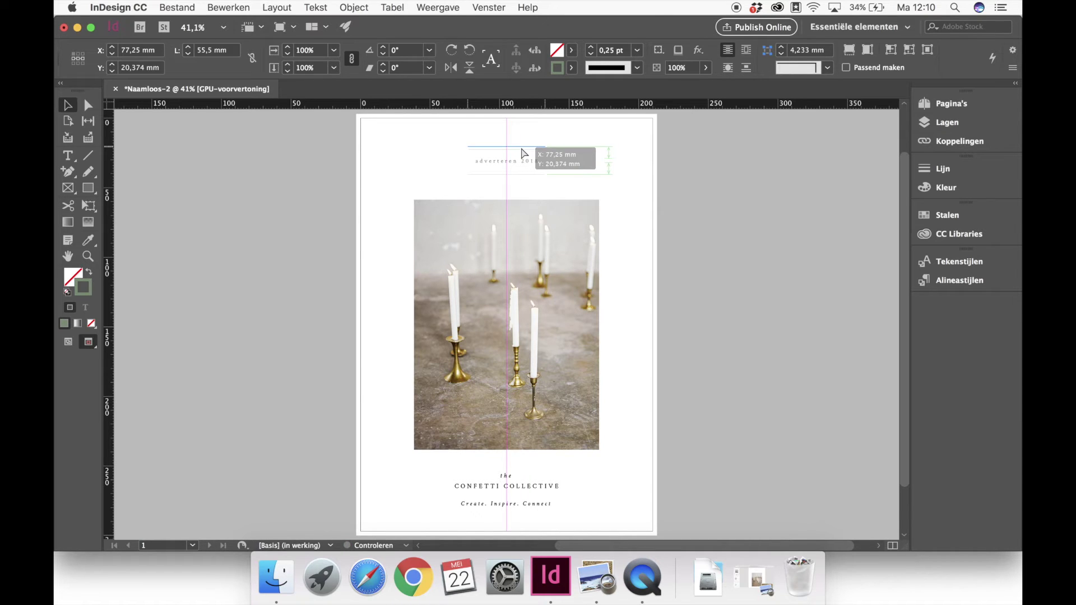
pyautogui.moveTo(521, 150); pyautogui.dragTo(521, 148)
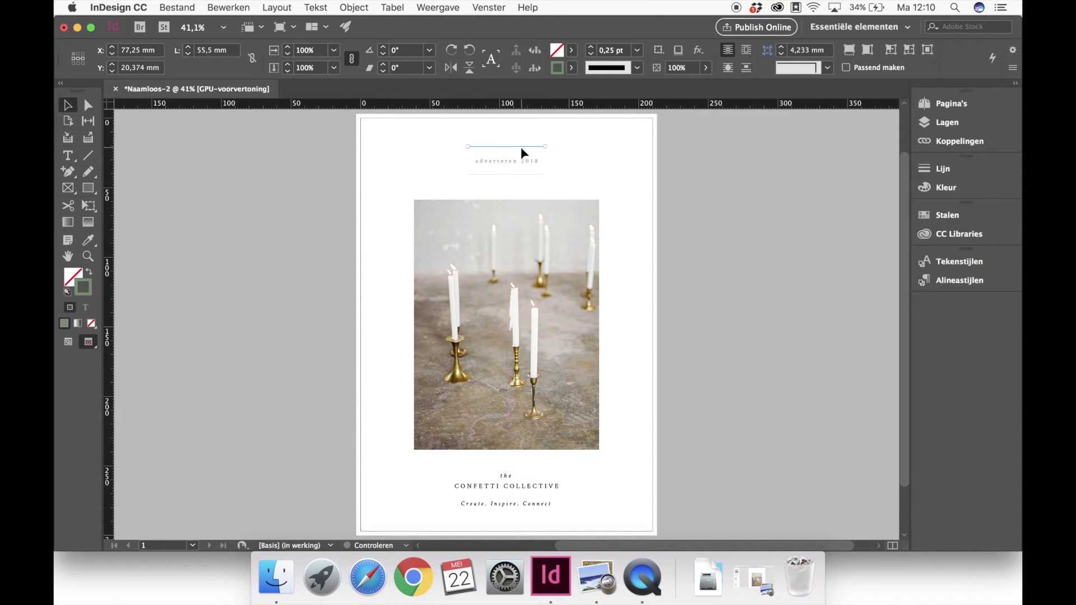
pyautogui.click(601, 184)
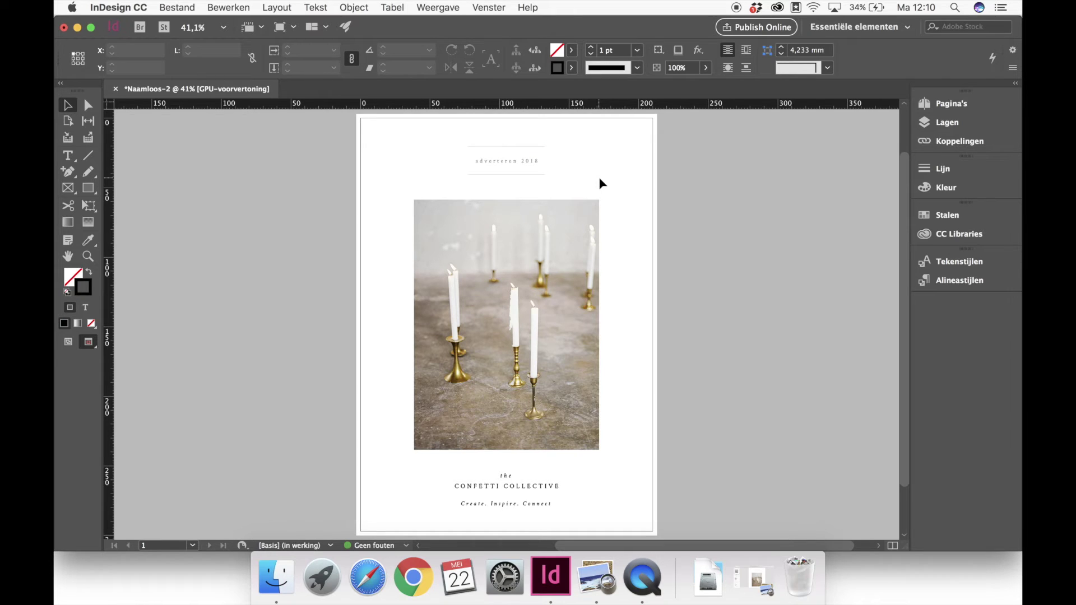
# Move the title and both lines together slightly down to about Y 21.5 mm.
pyautogui.moveTo(559, 130); pyautogui.dragTo(515, 162)
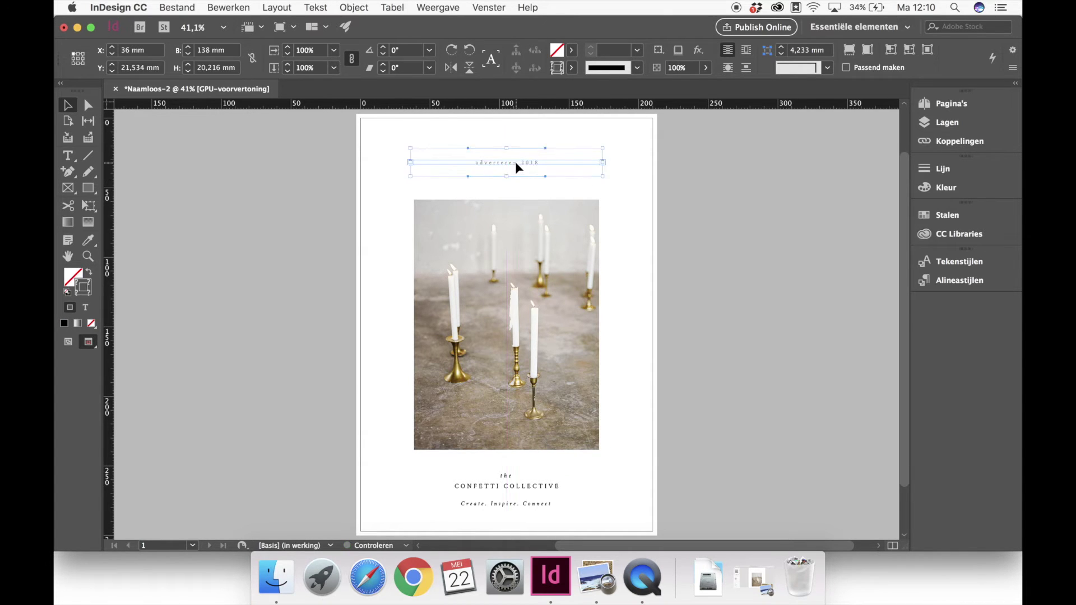
pyautogui.click(632, 190)
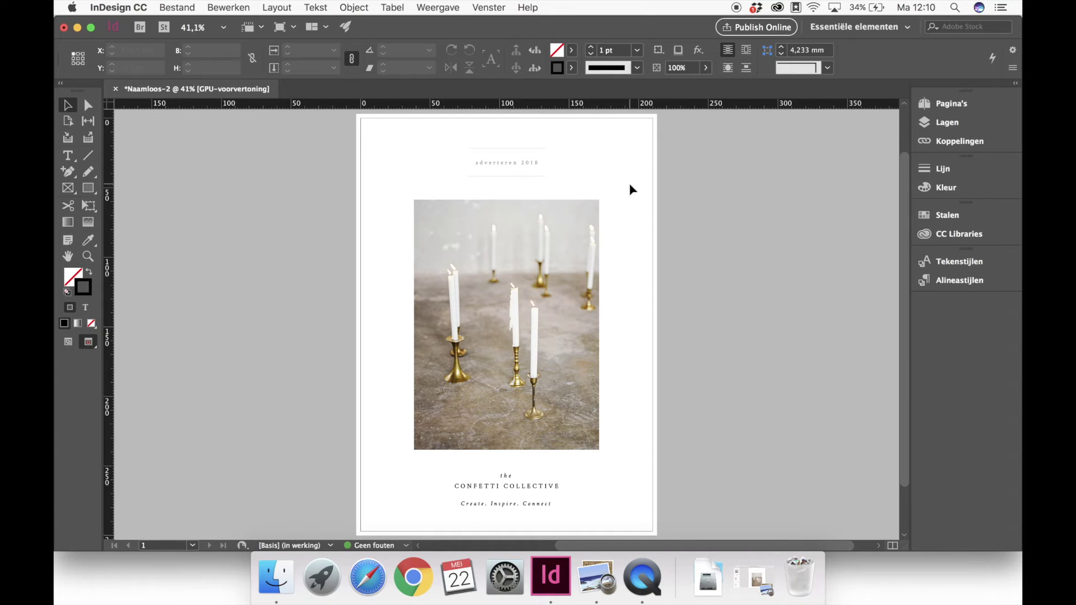
# Turn off the options that allow document pages and the selected cover spread to be shuffled.
pyautogui.click(951, 105)
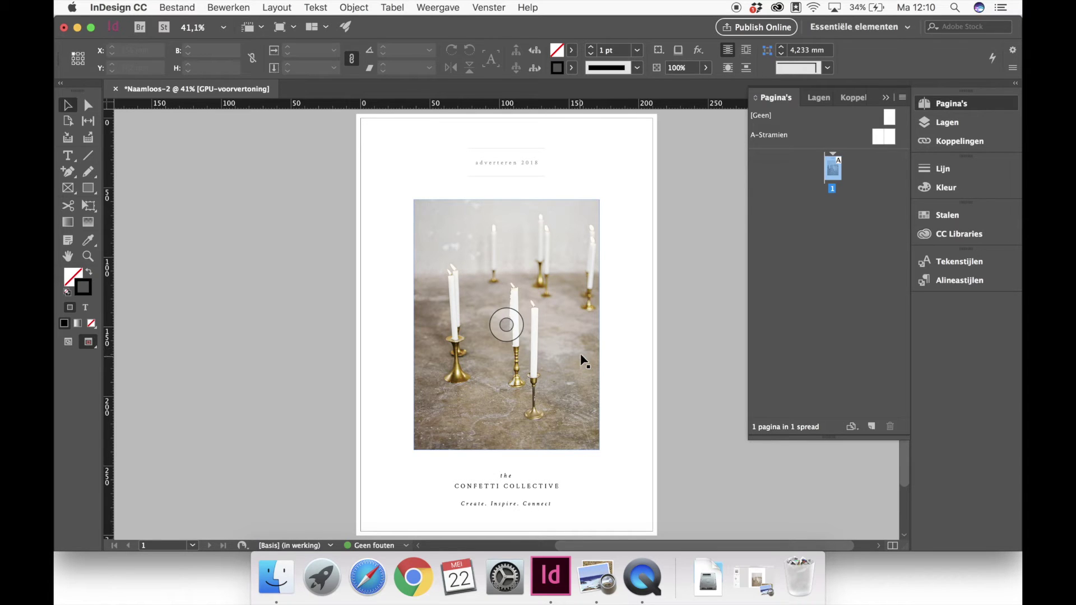
pyautogui.click(902, 98)
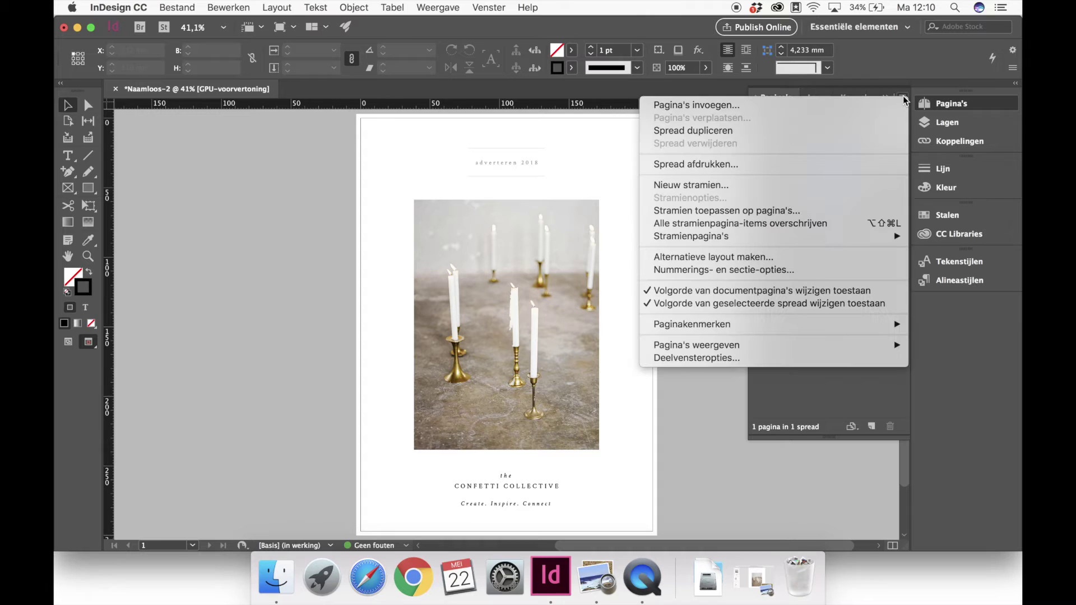
pyautogui.click(731, 294)
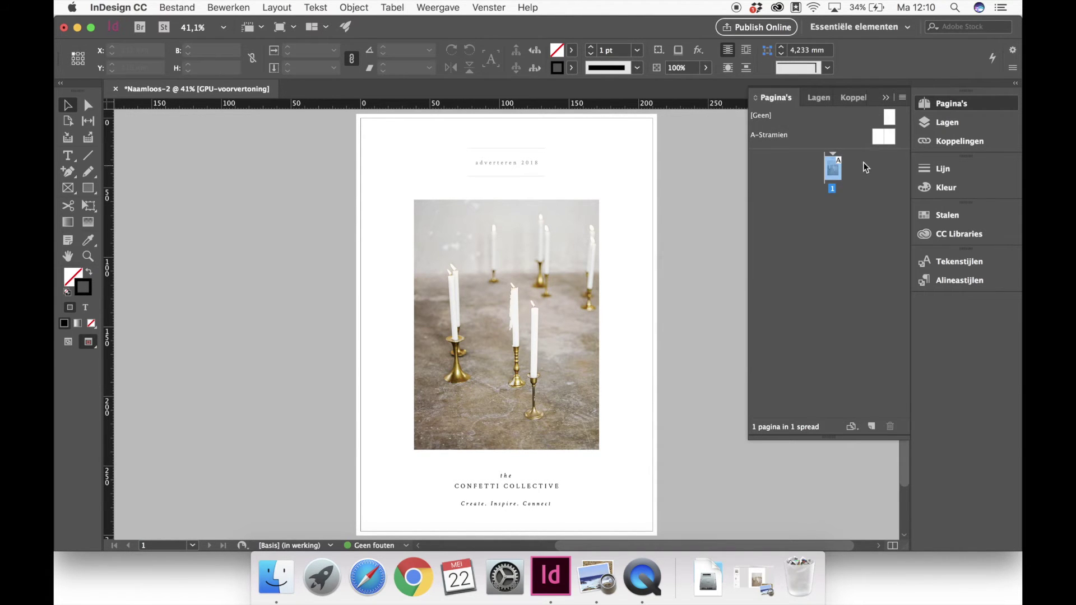
pyautogui.click(902, 99)
pyautogui.click(726, 304)
# Add page 2 below the cover and a facing page 3 beside it, both based on the A-Stramien master.
pyautogui.moveTo(890, 137); pyautogui.dragTo(844, 197)
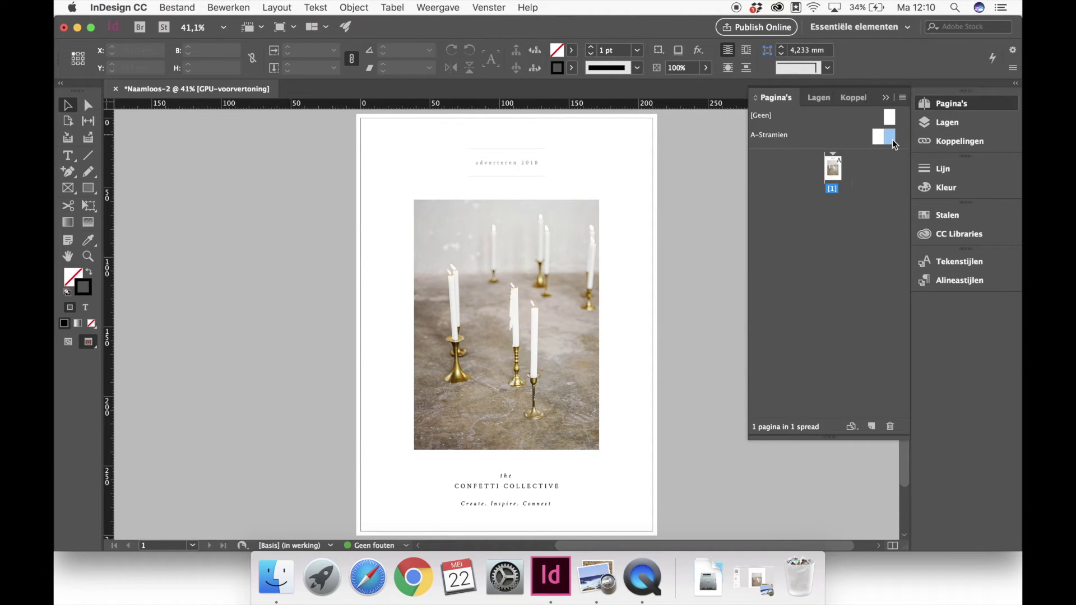
pyautogui.moveTo(889, 139); pyautogui.dragTo(857, 187)
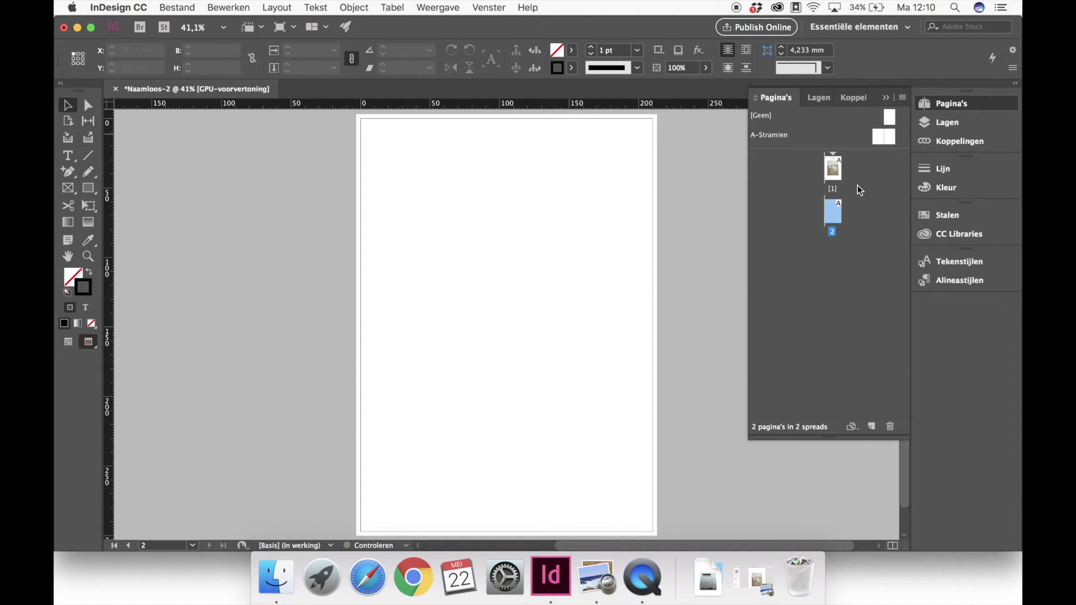
pyautogui.moveTo(879, 135); pyautogui.dragTo(821, 209)
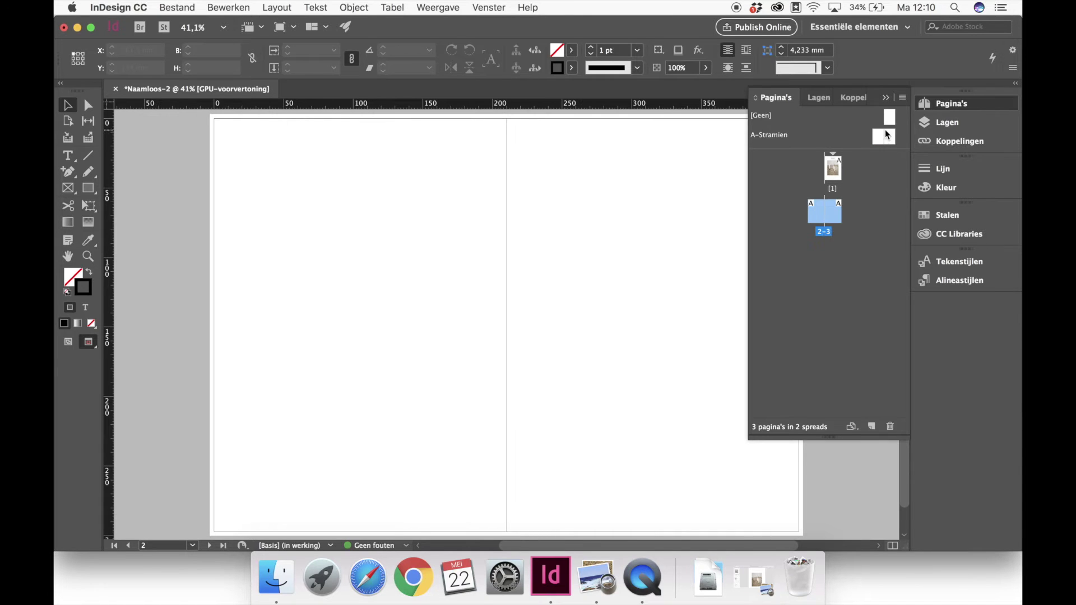
# Add a further two-page spread, pages 4-5, below spread 2-3 from the full A-Stramien master spread.
pyautogui.click(883, 138)
pyautogui.click(768, 138)
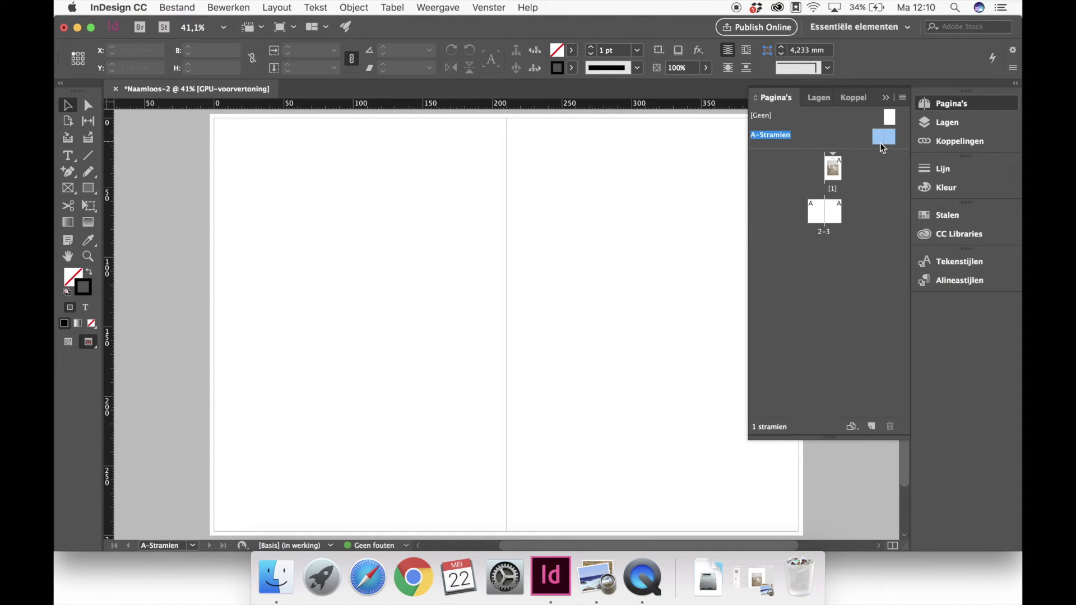
pyautogui.moveTo(884, 140); pyautogui.dragTo(853, 222)
pyautogui.click(859, 270)
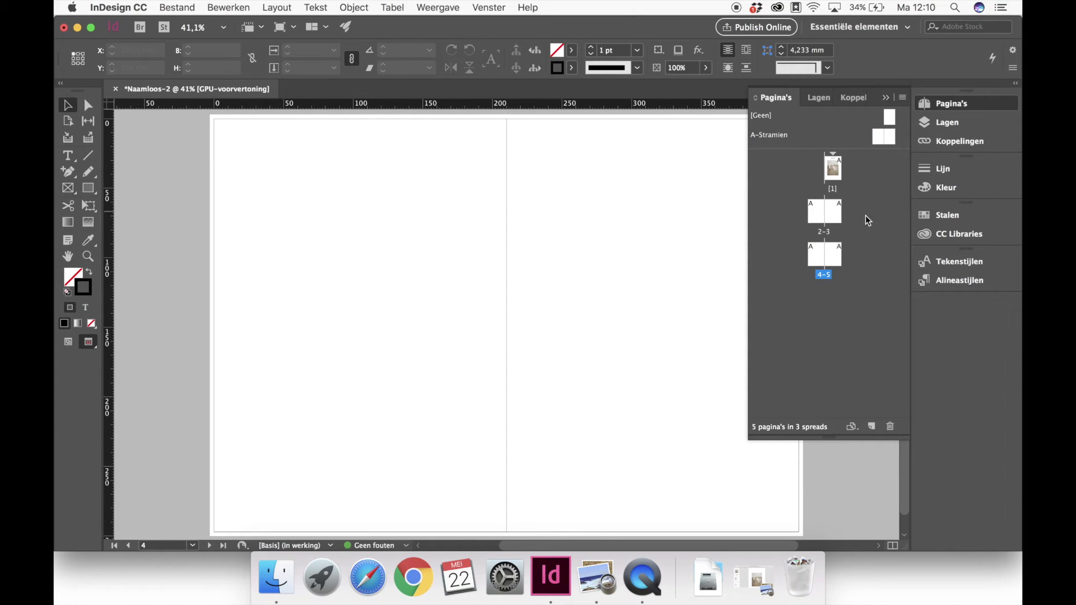
# Start placing an image on spread 2-3 and browse to the Documentatie folder inside Confetti Collective.
pyautogui.scroll(20, 701, 244)
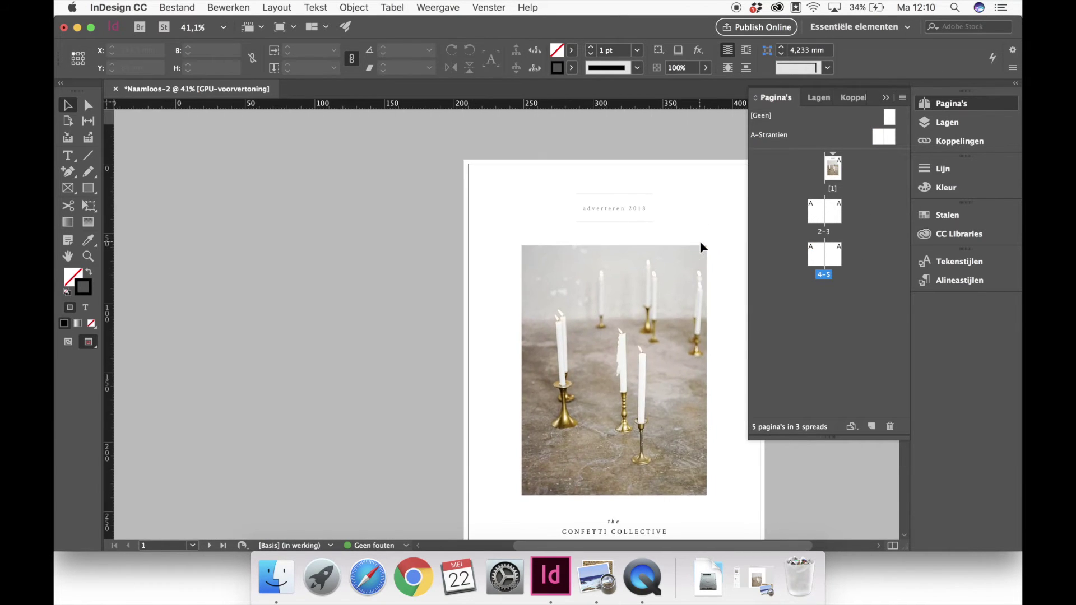
pyautogui.scroll(-5, 702, 247)
pyautogui.scroll(4, 702, 247)
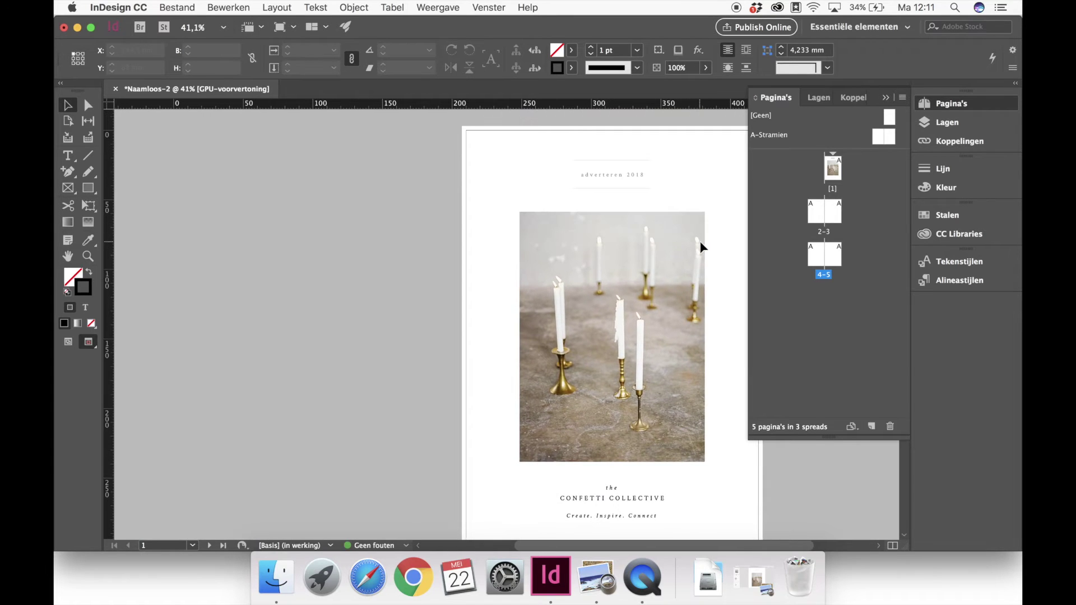
pyautogui.scroll(-6, 702, 247)
pyautogui.scroll(5, 701, 247)
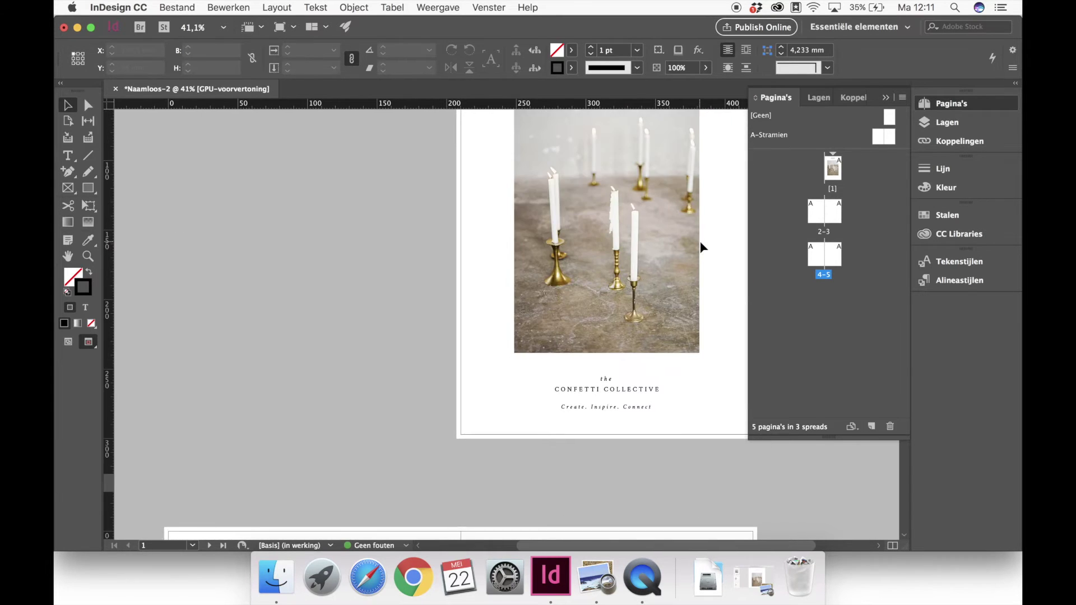
pyautogui.scroll(-10, 701, 247)
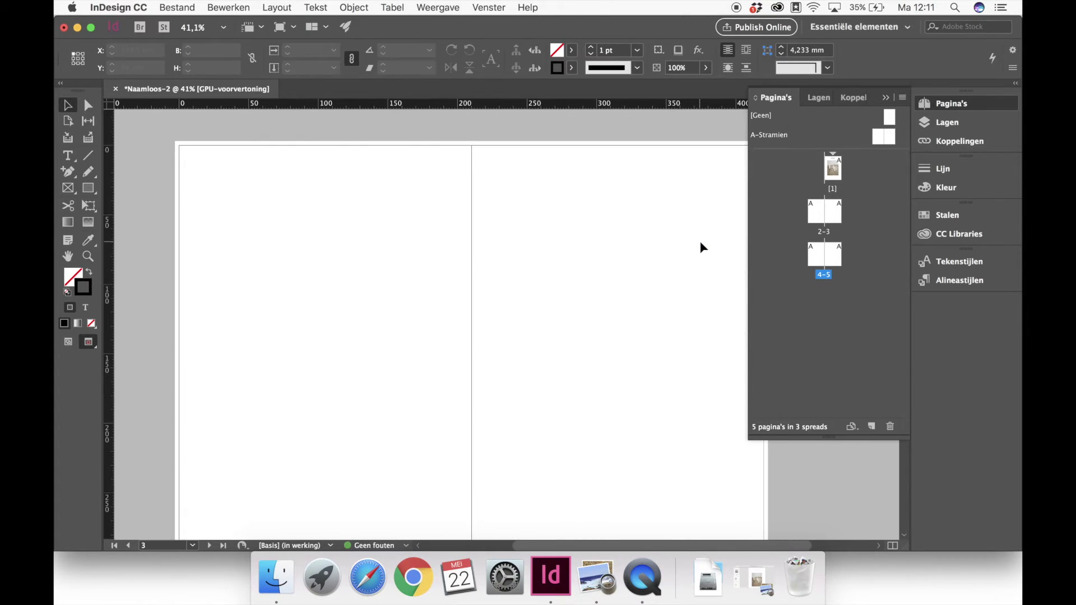
pyautogui.click(542, 255)
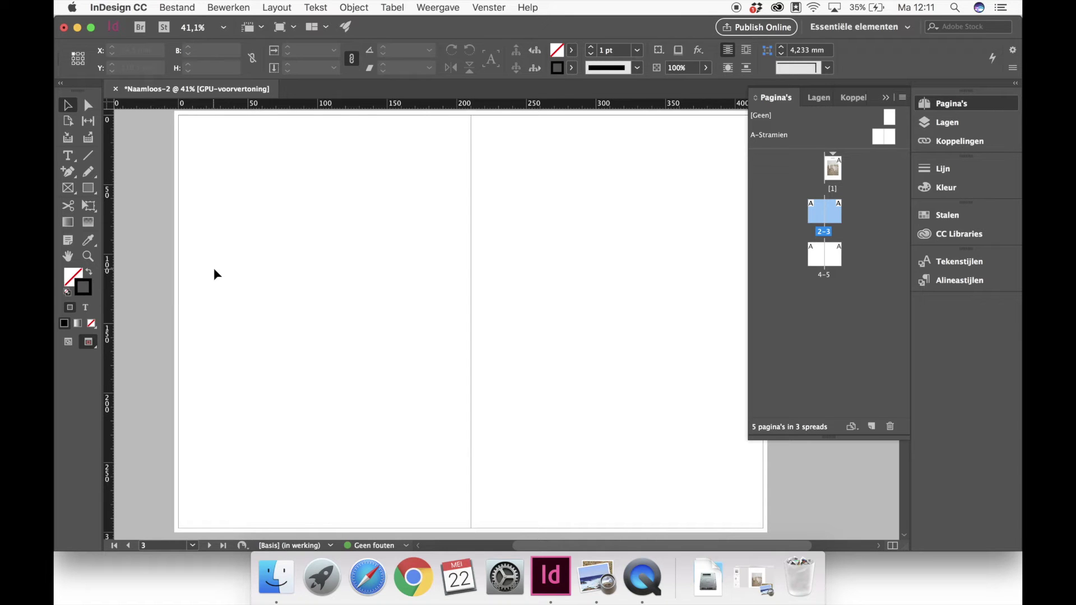
pyautogui.press('super+d')
pyautogui.click(519, 114)
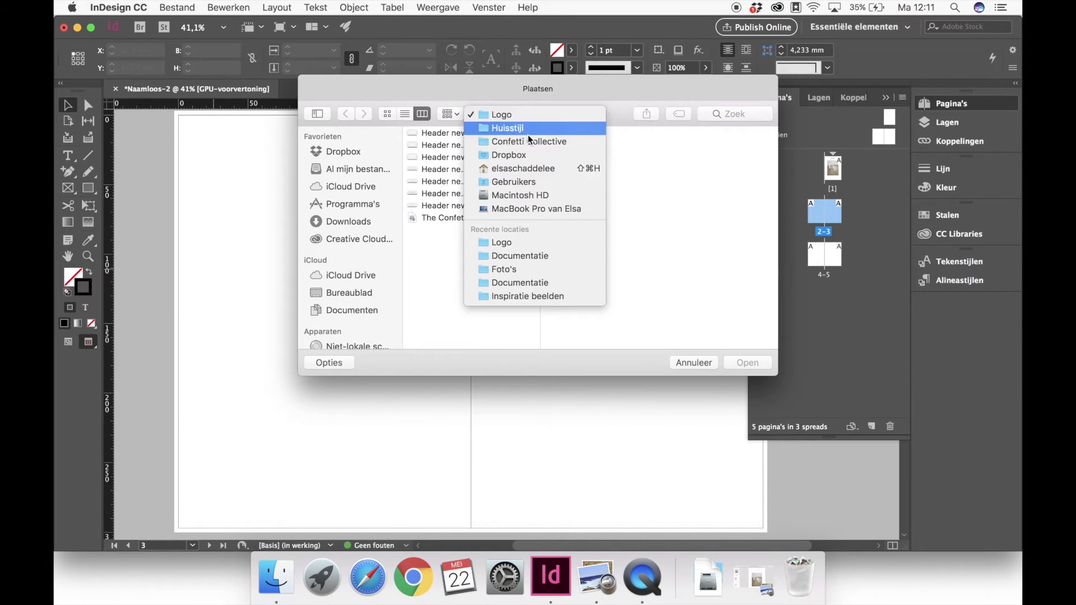
pyautogui.click(537, 142)
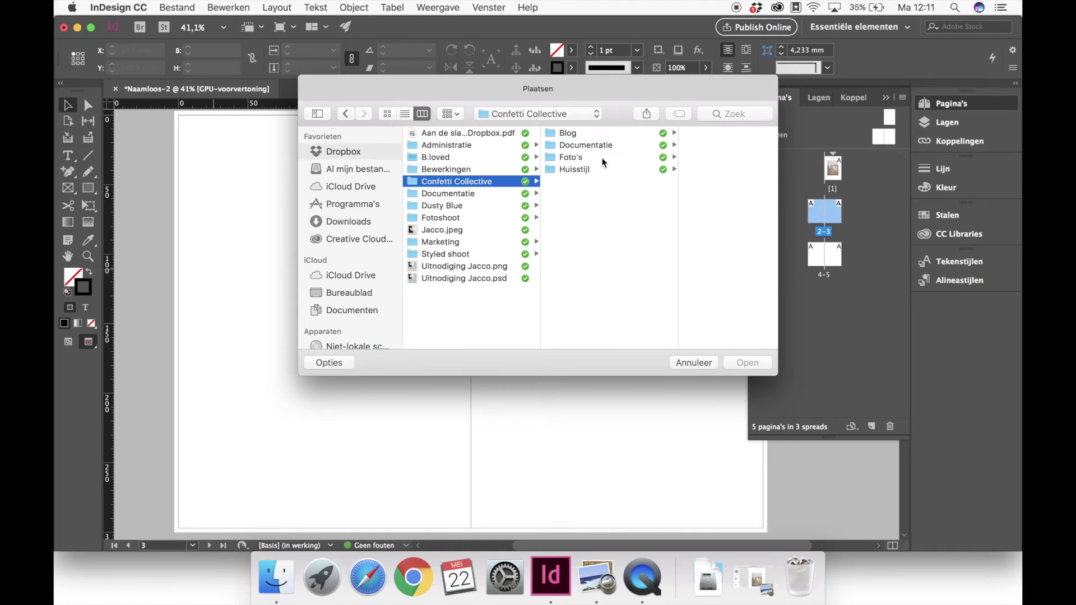
pyautogui.click(593, 156)
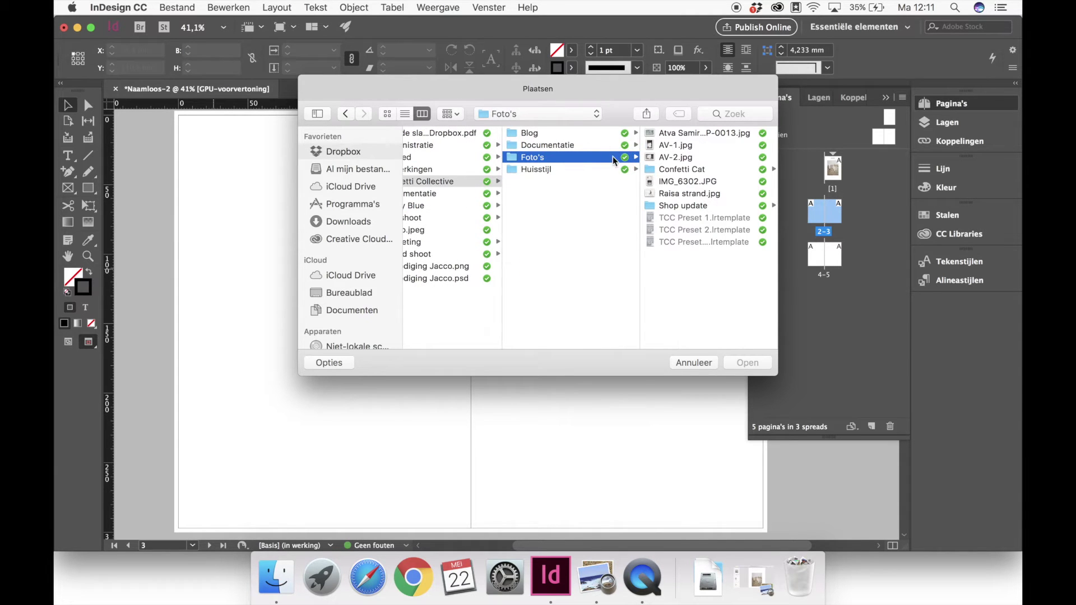
pyautogui.click(617, 136)
pyautogui.click(595, 146)
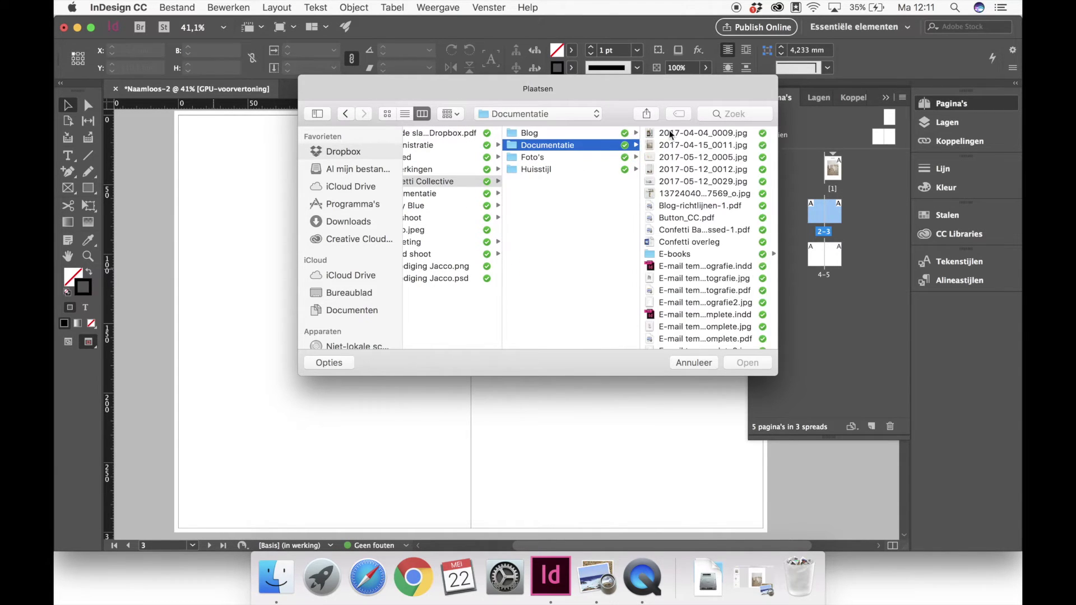
# Place the photo of the woman in the black hat on page 2 and move it to about X 19.4 mm, Y 20 mm.
pyautogui.press('Right')
pyautogui.press('Down')
pyautogui.press('Down')
pyautogui.press('Down')
pyautogui.press('Down')
pyautogui.press('Down')
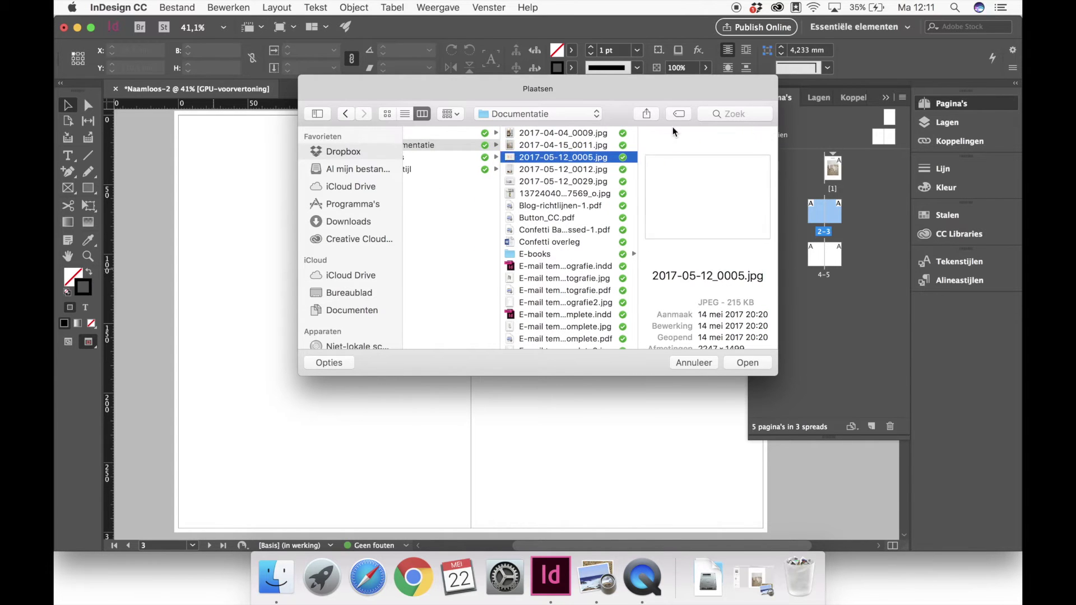
pyautogui.press('Return')
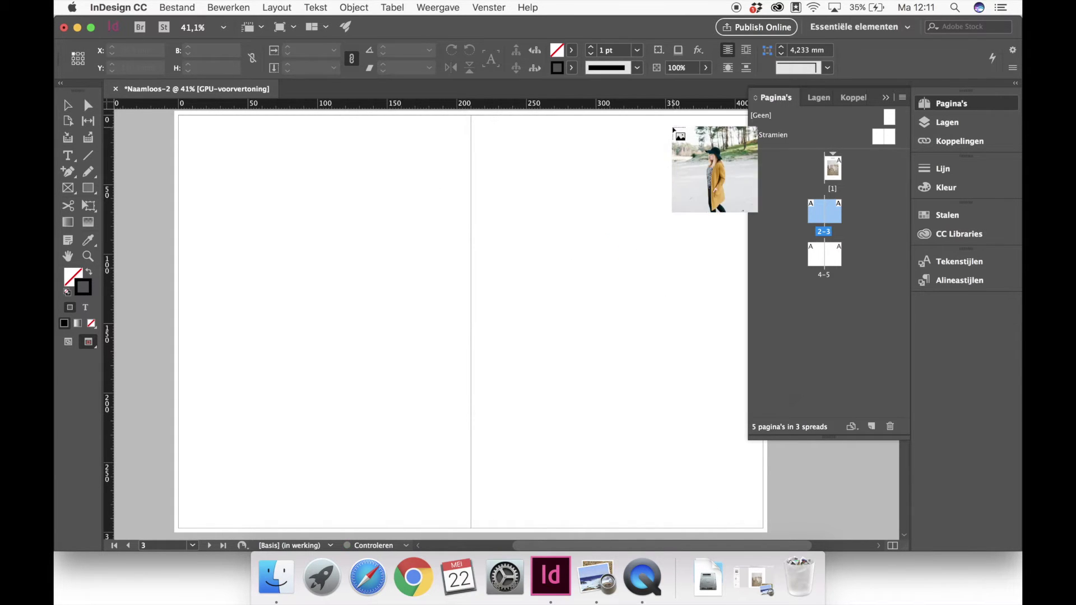
pyautogui.click(208, 192)
pyautogui.click(204, 159)
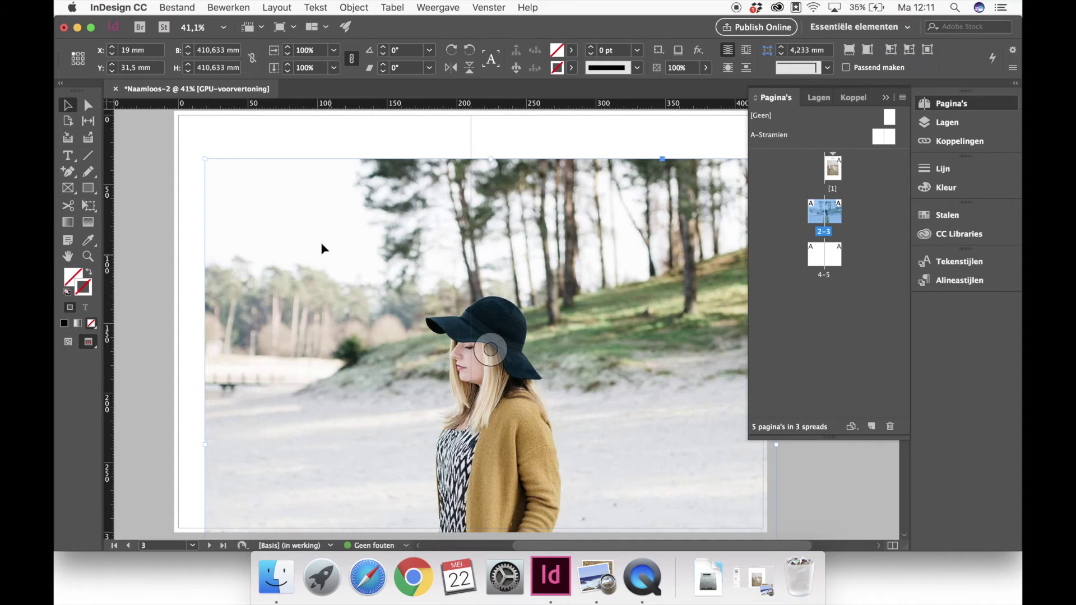
pyautogui.moveTo(271, 201); pyautogui.dragTo(270, 183)
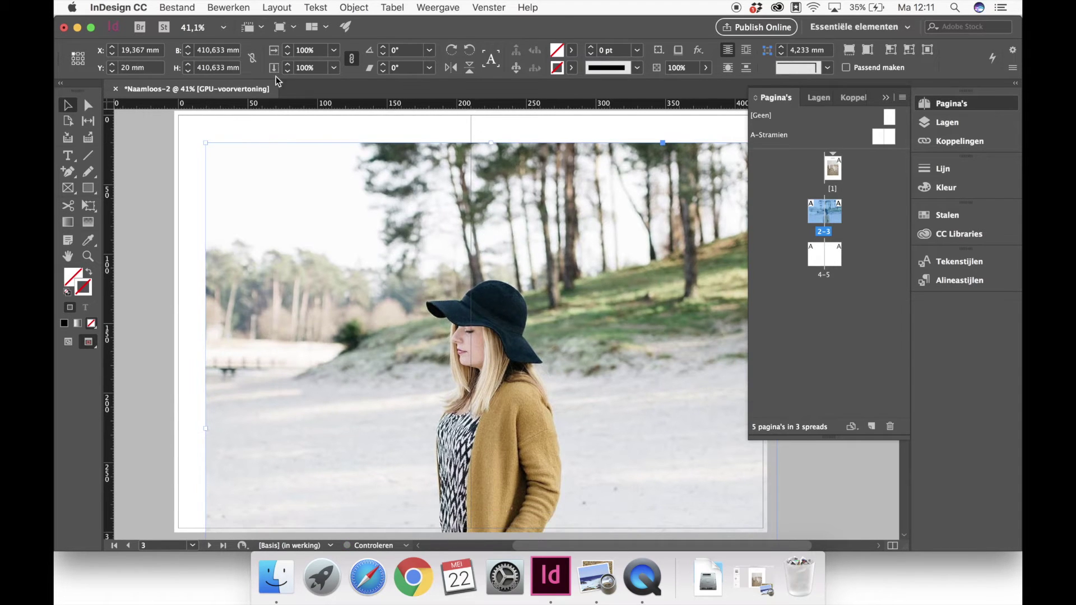
# Try scaling the placed photo to 40% and undo the scaling.
pyautogui.click(304, 52)
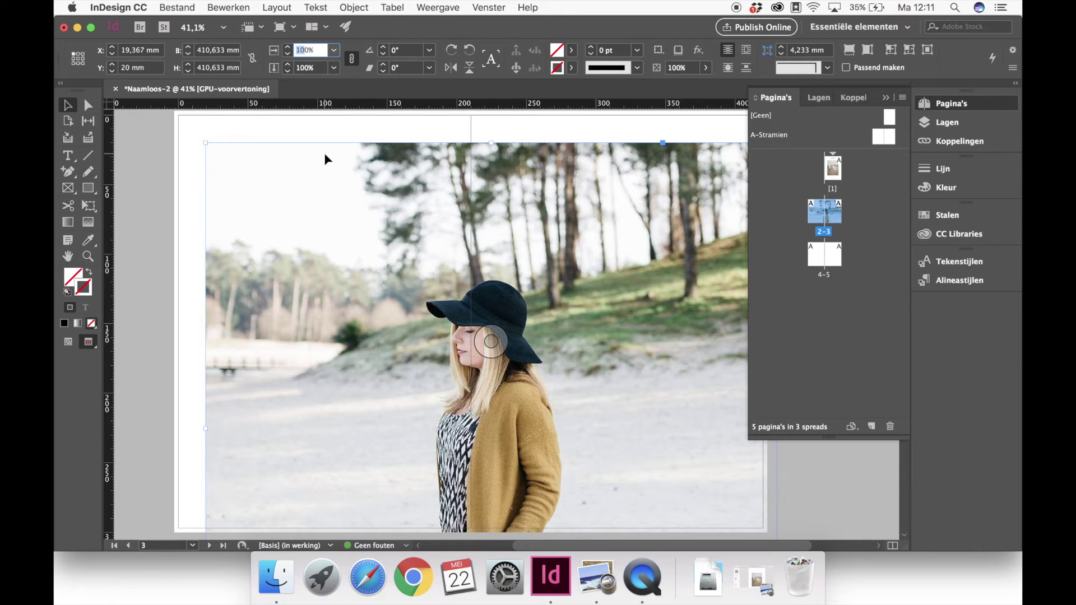
pyautogui.write('40')
pyautogui.press('Return')
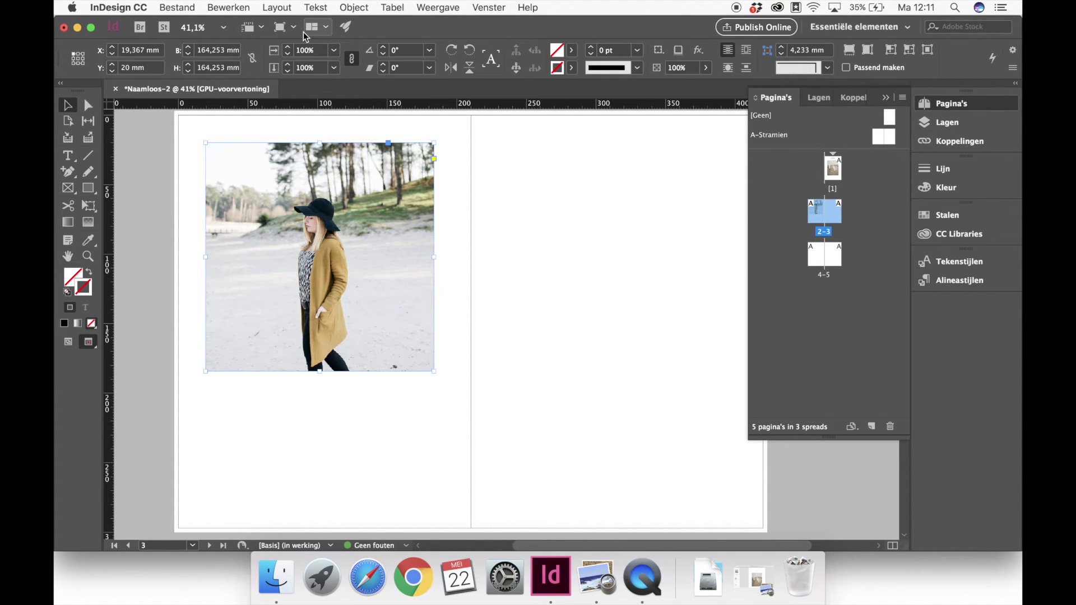
pyautogui.press('super+z')
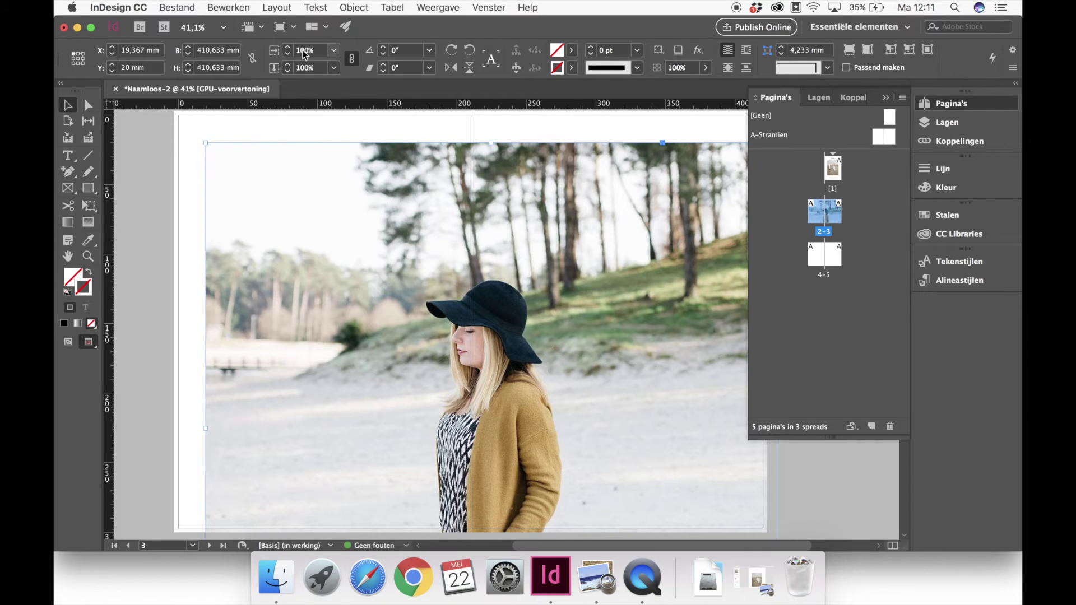
# Scale the placed photo of the woman proportionally to 60%.
pyautogui.click(303, 53)
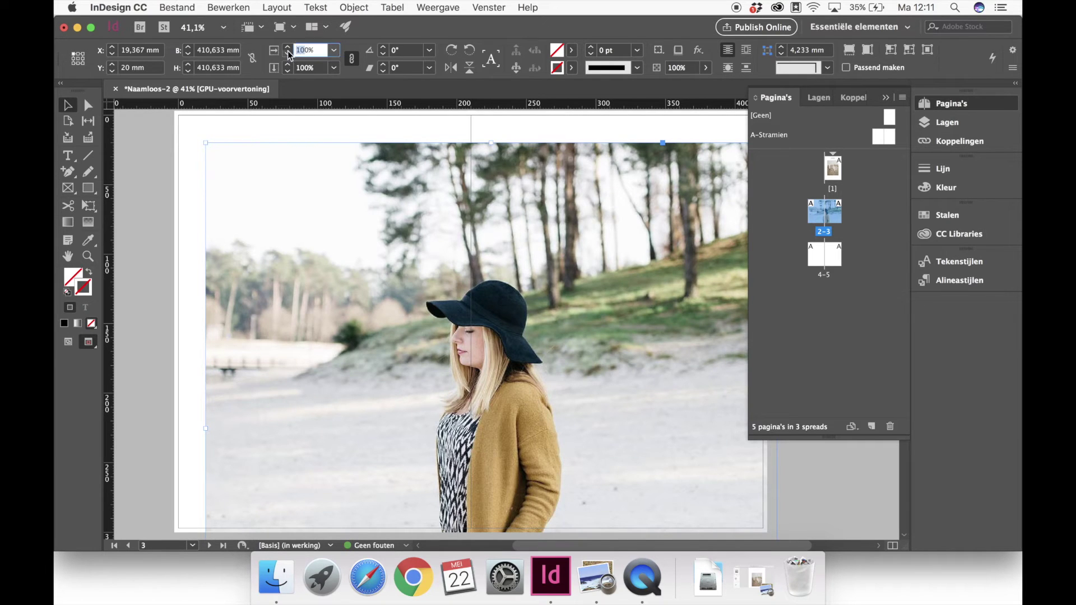
pyautogui.click(227, 8)
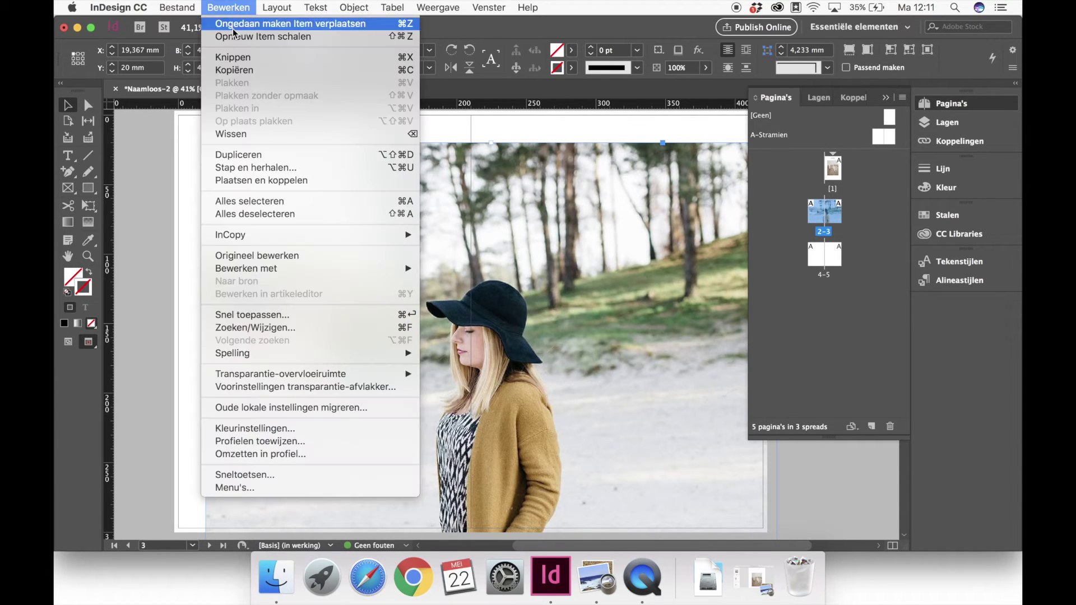
pyautogui.click(159, 153)
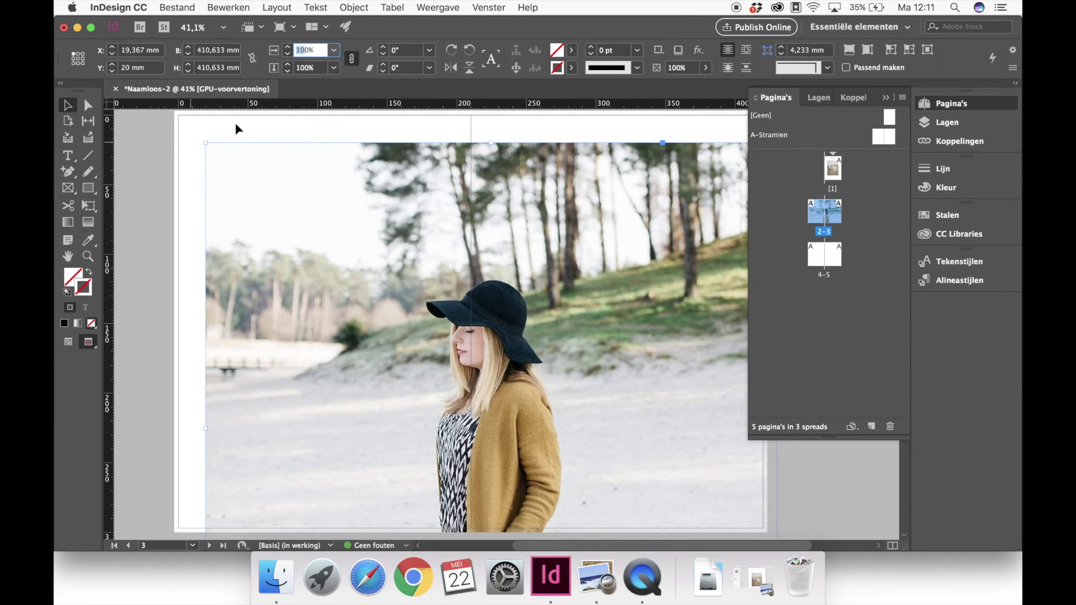
pyautogui.write('60')
pyautogui.press('Return')
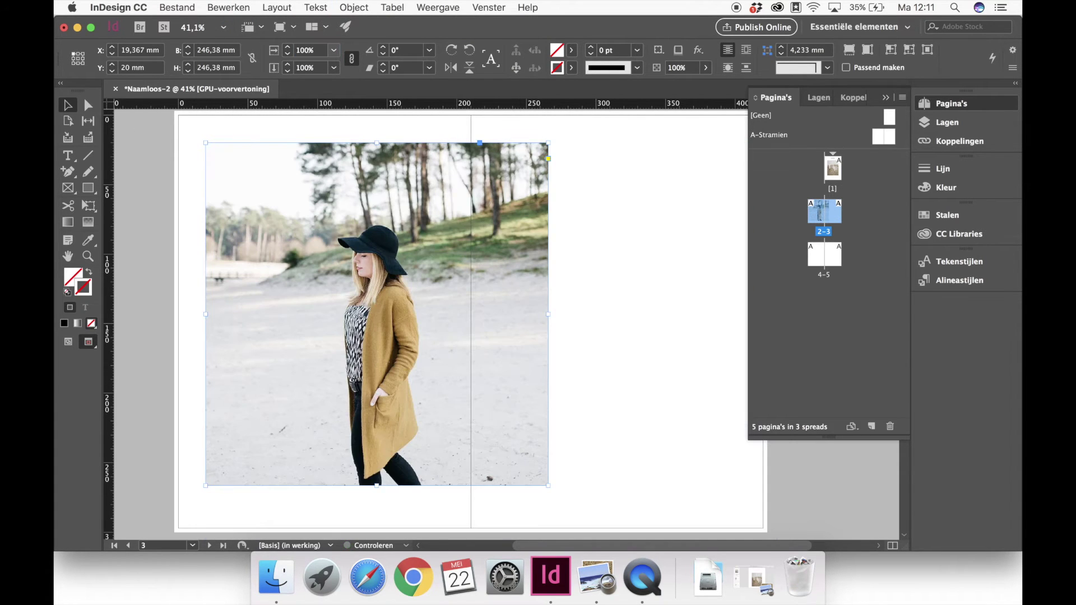
# Move the scaled photo to about X 20 mm, Y 25.3 mm on page 2 and deselect it.
pyautogui.moveTo(433, 392); pyautogui.dragTo(443, 416)
pyautogui.moveTo(442, 414); pyautogui.dragTo(436, 402)
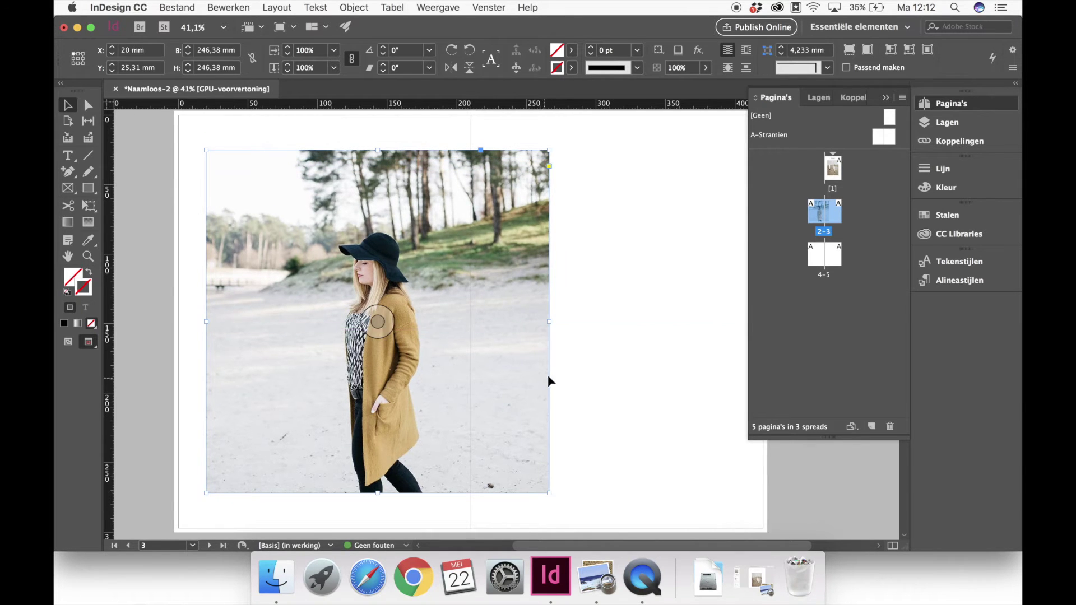
pyautogui.click(586, 370)
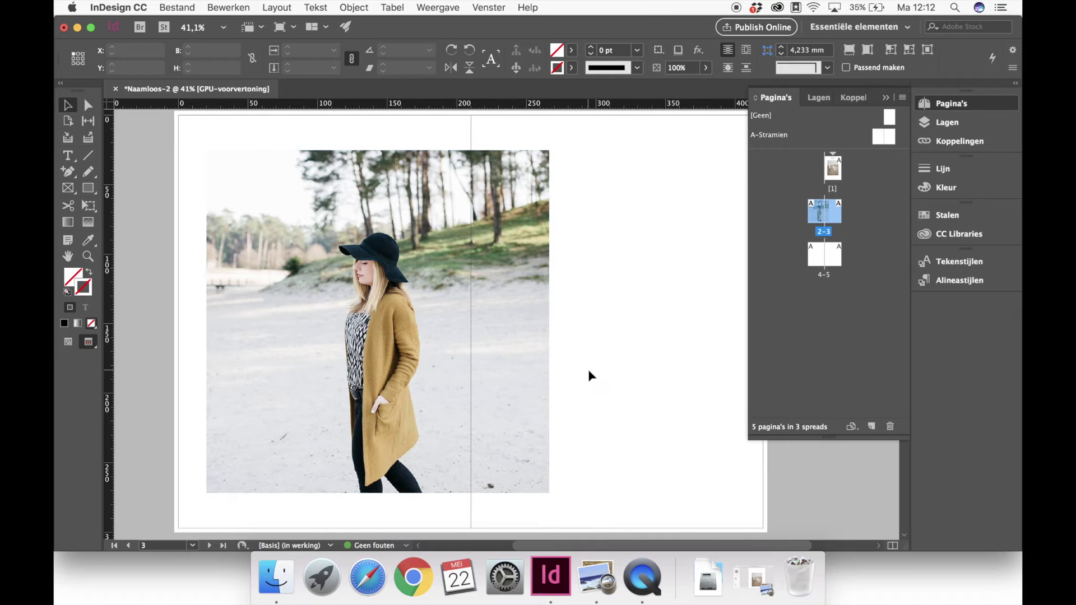
# Switch to Preview, examine the photo layout on page 2 of "Voorbeeld indesign Social.pdf", and minimise the example.
pyautogui.click(589, 568)
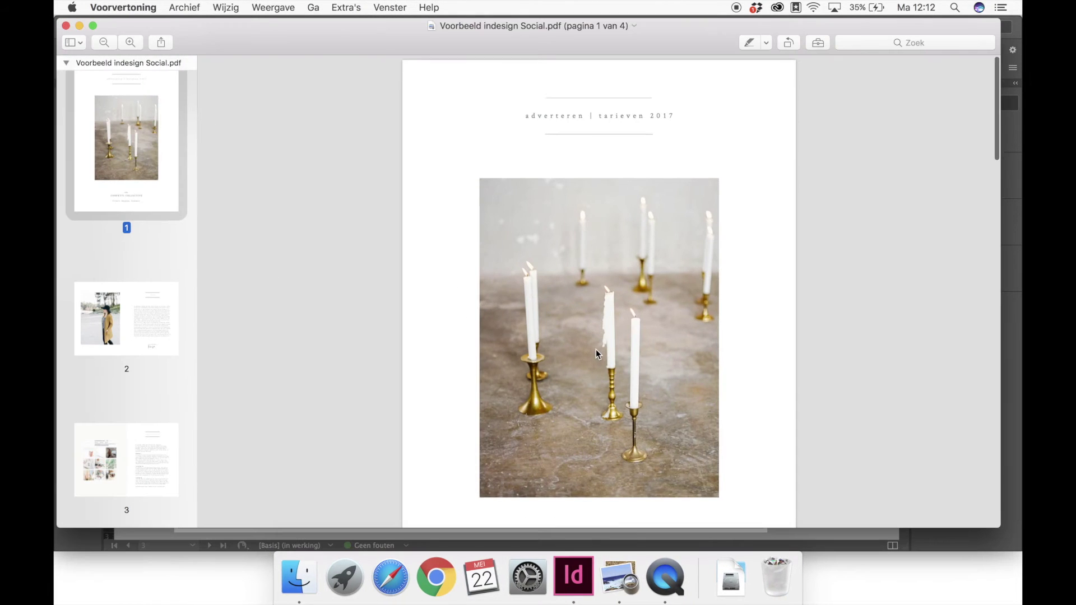
pyautogui.scroll(-10, 597, 349)
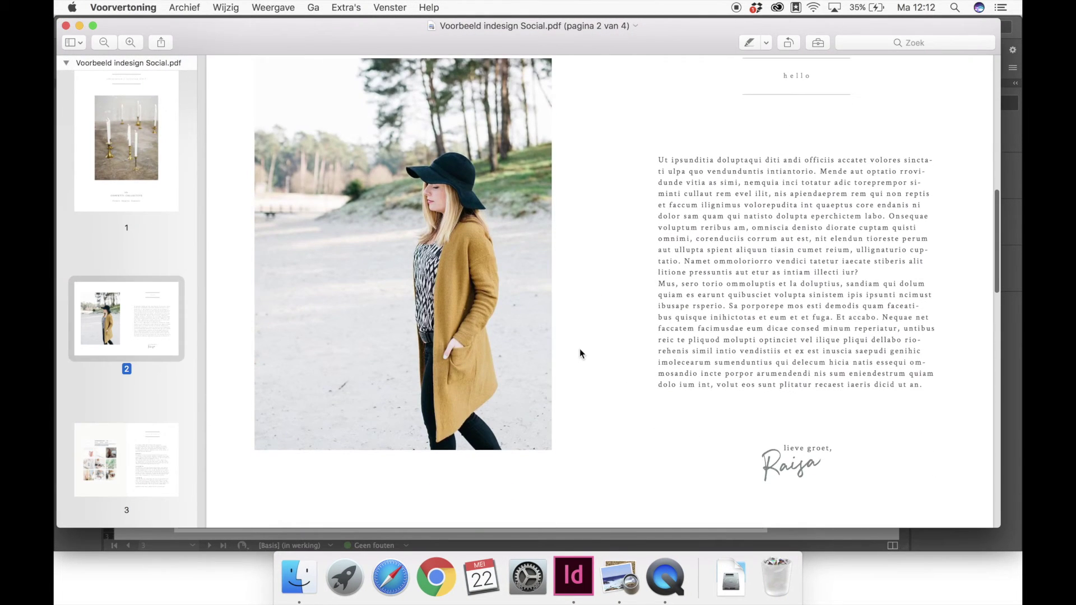
pyautogui.click(79, 26)
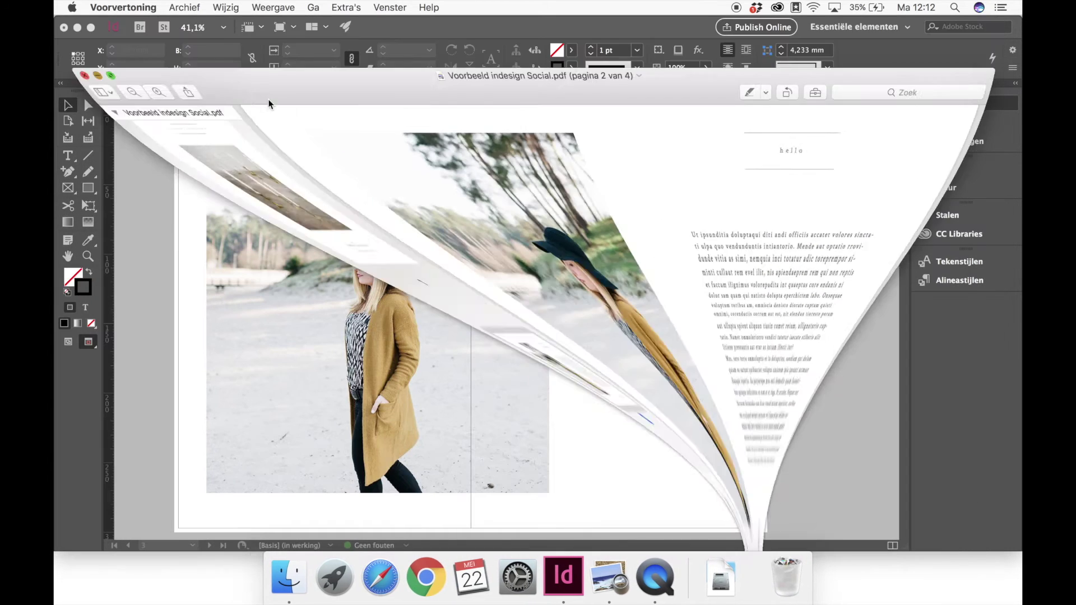
# Crop the photo frame's right side so it ends within page 2, and shift the image slightly left inside the frame.
pyautogui.click(349, 244)
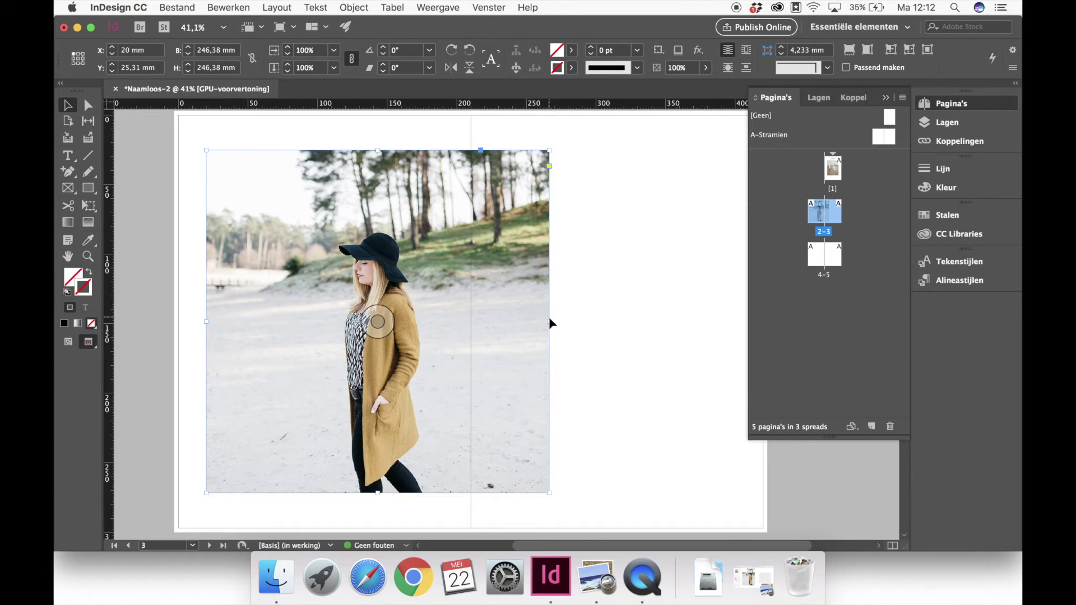
pyautogui.moveTo(551, 324); pyautogui.dragTo(437, 335)
pyautogui.click(447, 368)
pyautogui.doubleClick(382, 374)
pyautogui.moveTo(391, 375); pyautogui.dragTo(371, 379)
pyautogui.click(557, 379)
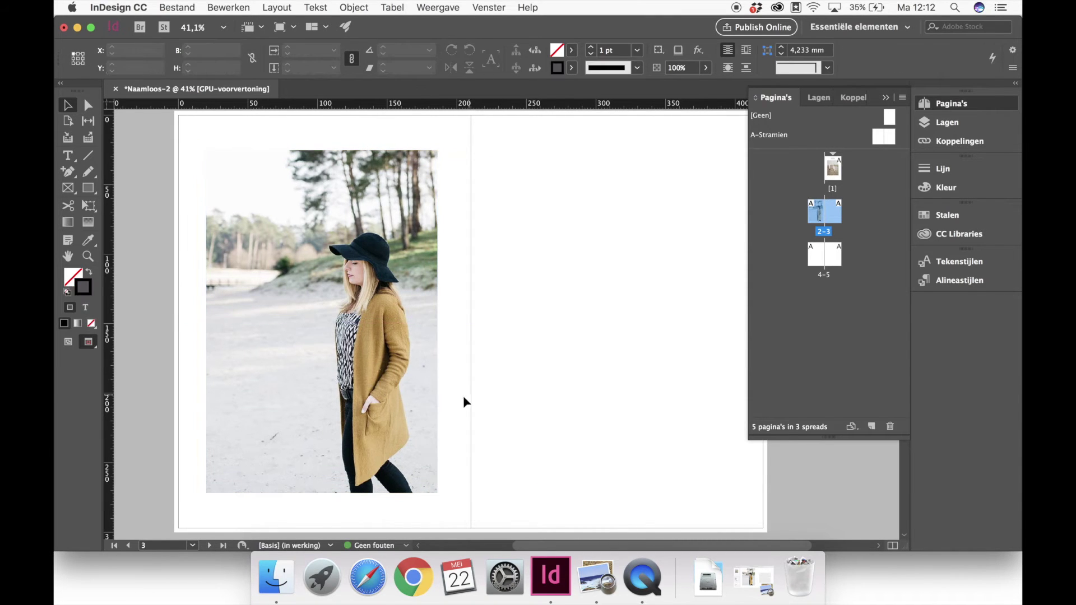
# Move the photo on page 2 to X 22 mm, Y 25.31 mm and deselect it.
pyautogui.moveTo(417, 417); pyautogui.dragTo(418, 411)
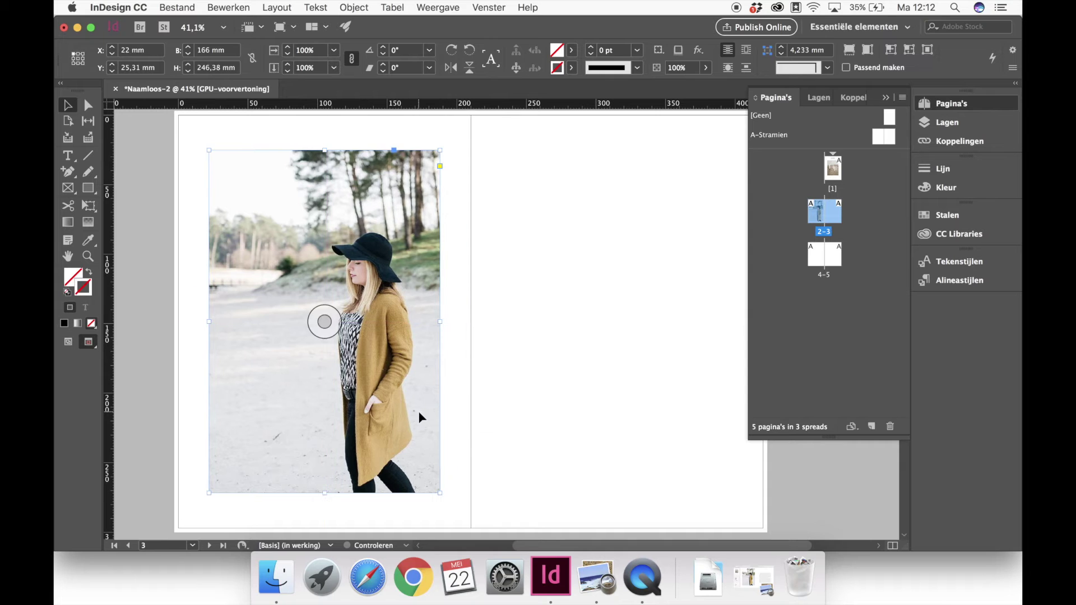
pyautogui.click(516, 389)
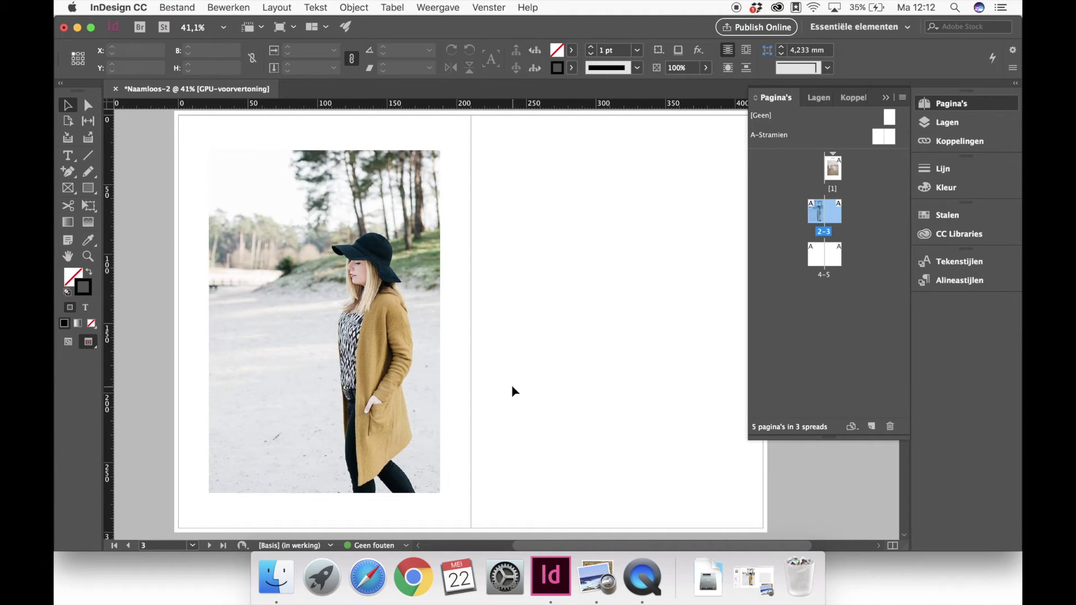
# Create a text frame about 142.5 by 185.5 mm on page 3 and fill it with placeholder text.
pyautogui.hscroll(3, 514, 392)
pyautogui.scroll(-1, 514, 391)
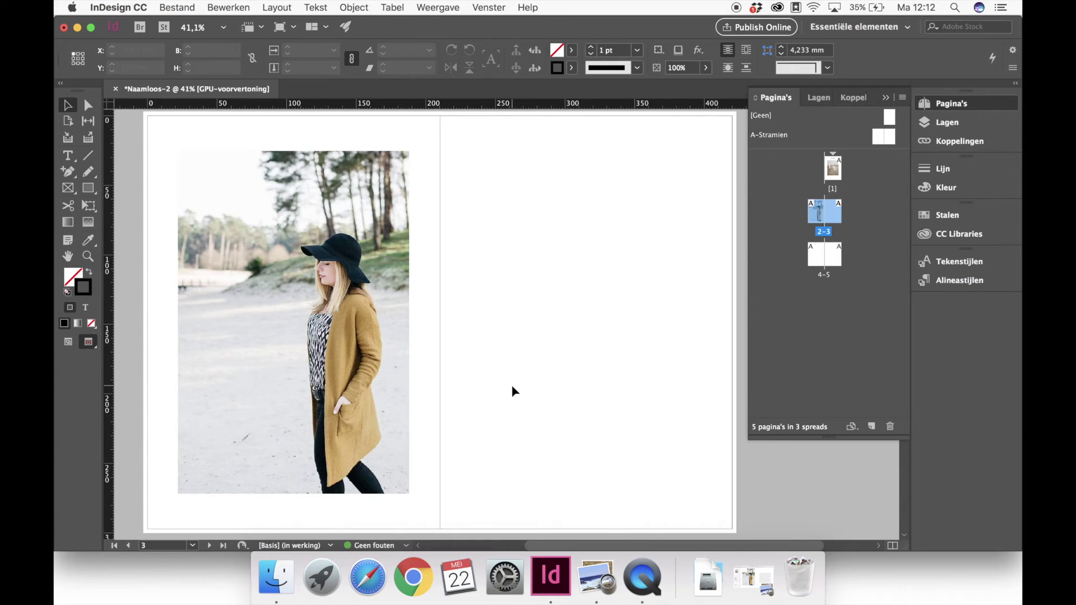
pyautogui.hscroll(1, 434, 375)
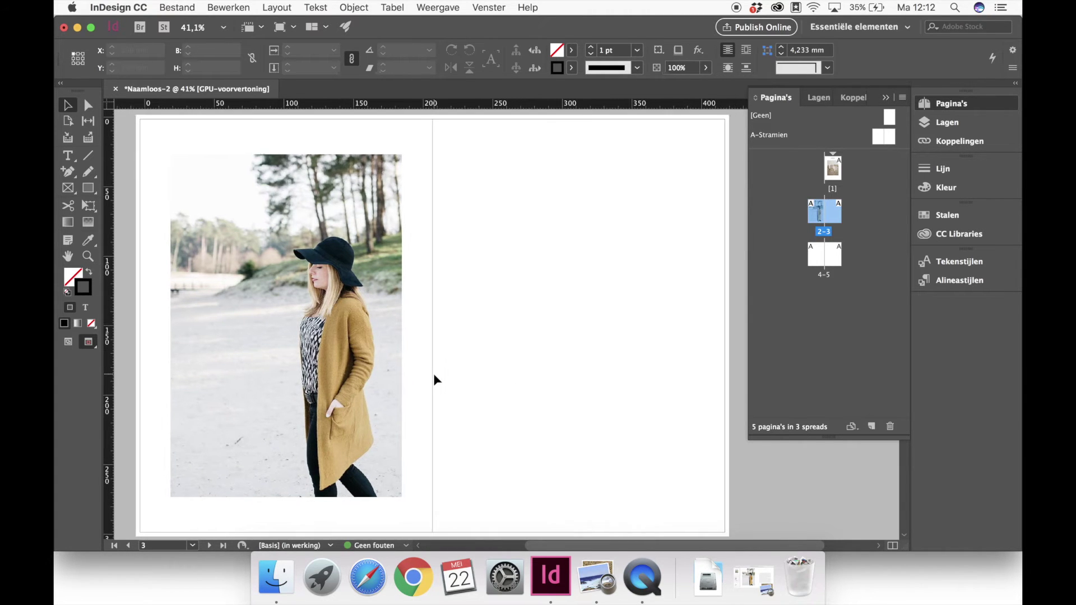
pyautogui.click(67, 158)
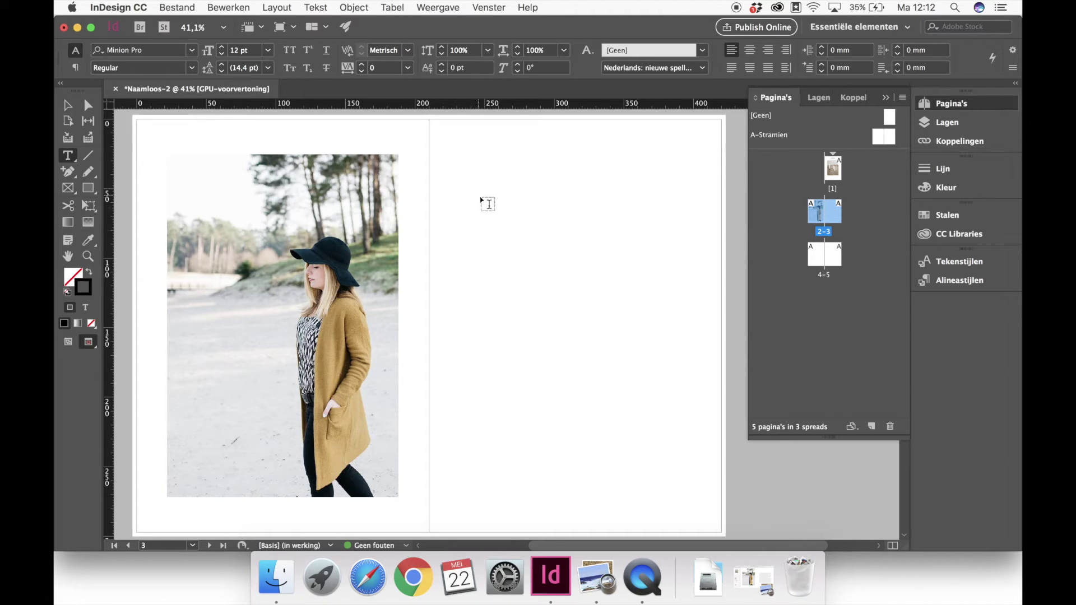
pyautogui.moveTo(478, 207); pyautogui.dragTo(678, 470)
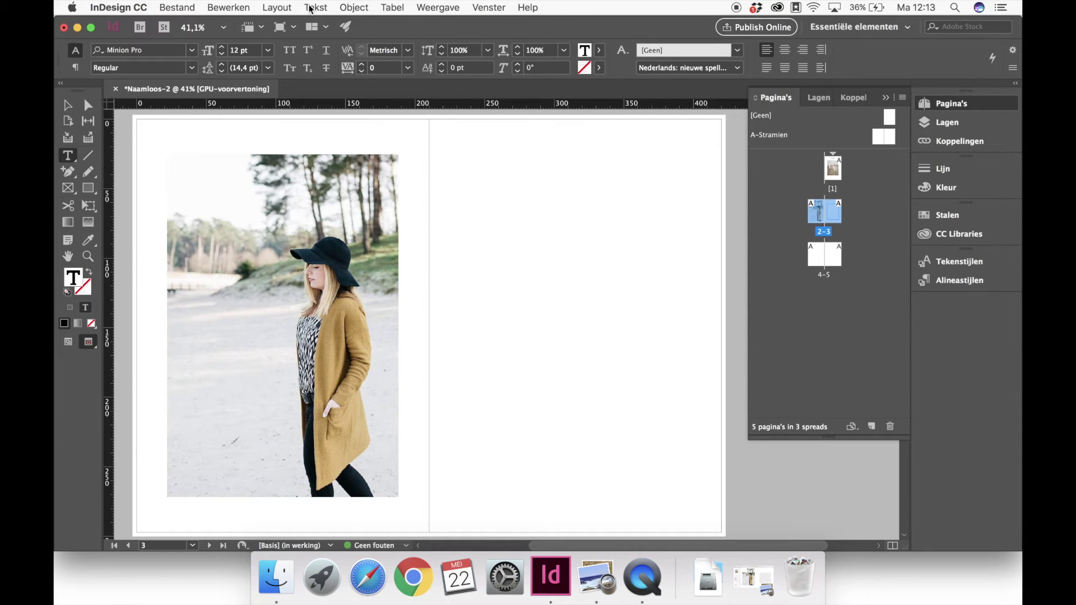
pyautogui.click(310, 10)
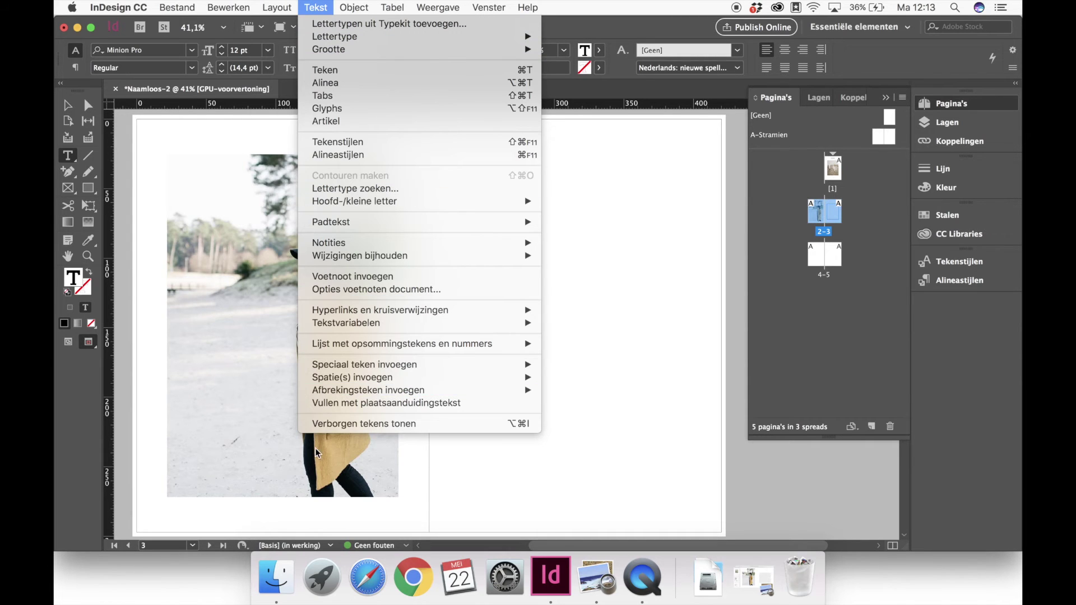
pyautogui.click(328, 404)
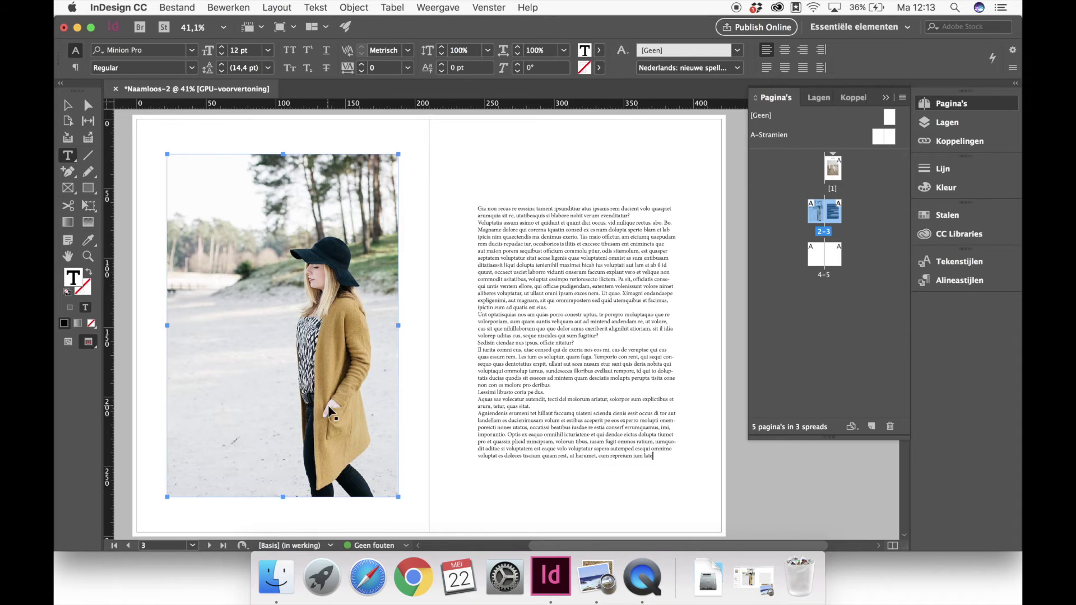
# Format all the placeholder text in Crimson Text Roman at 11 pt with tracking of 100.
pyautogui.press('super+a')
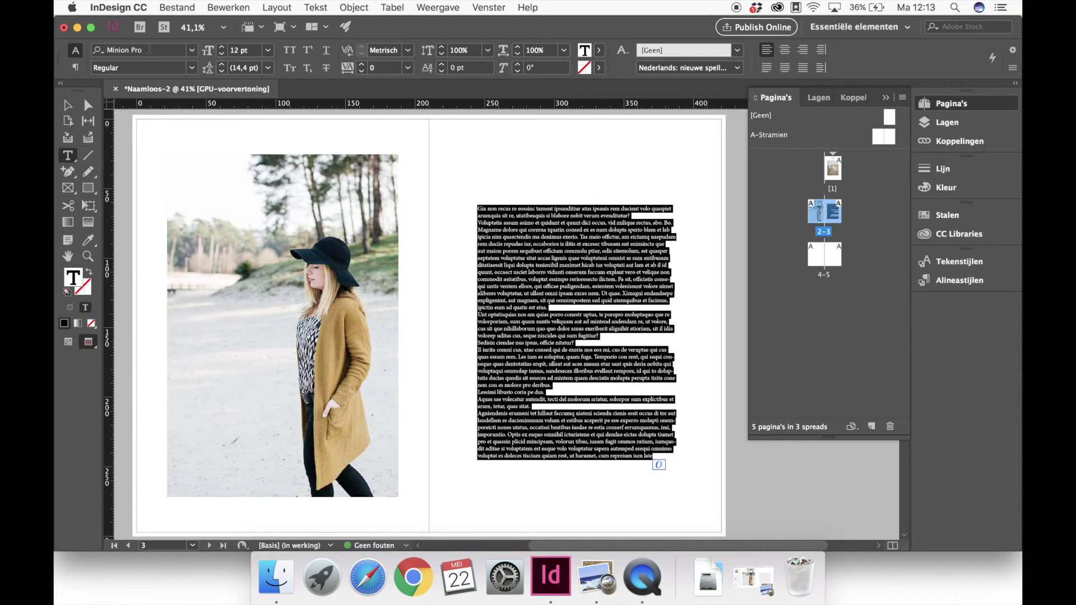
pyautogui.click(150, 50)
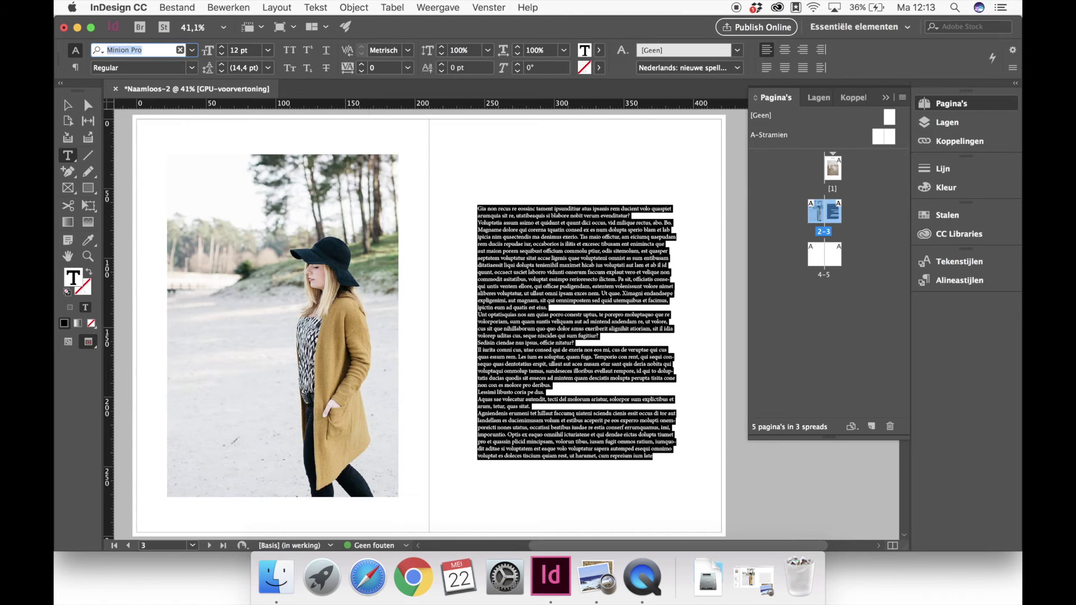
pyautogui.write('cr')
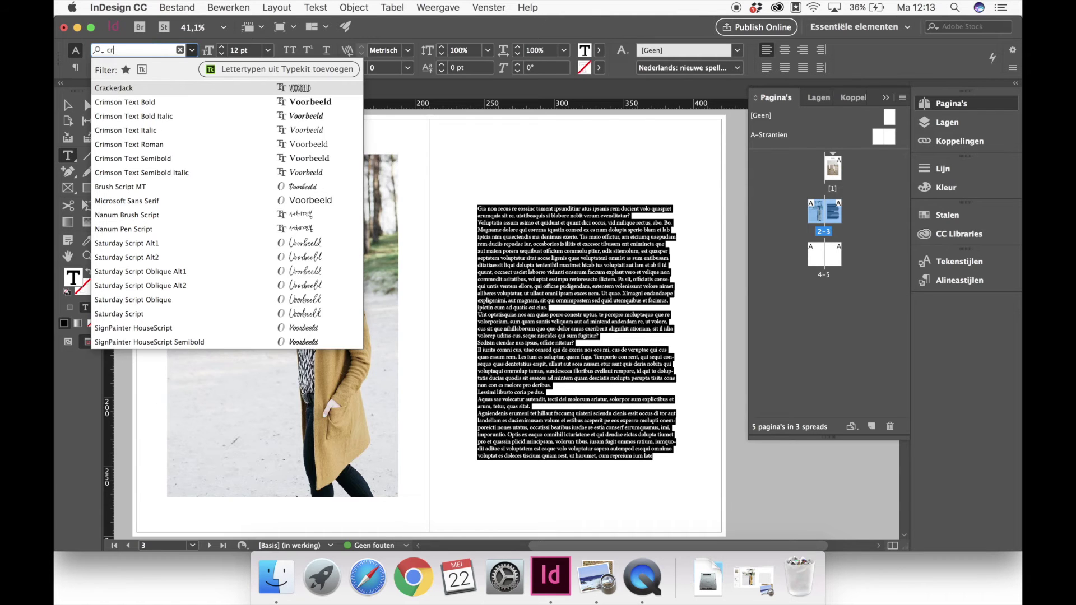
pyautogui.click(160, 141)
pyautogui.click(240, 50)
pyautogui.write('11')
pyautogui.press('Return')
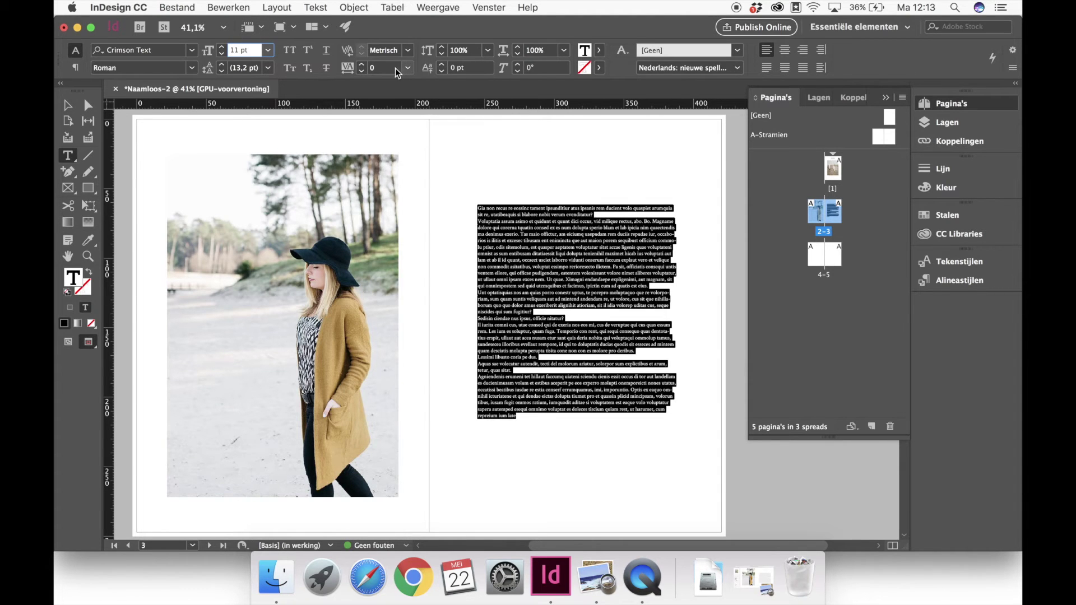
pyautogui.click(375, 67)
pyautogui.write('100')
pyautogui.press('Return')
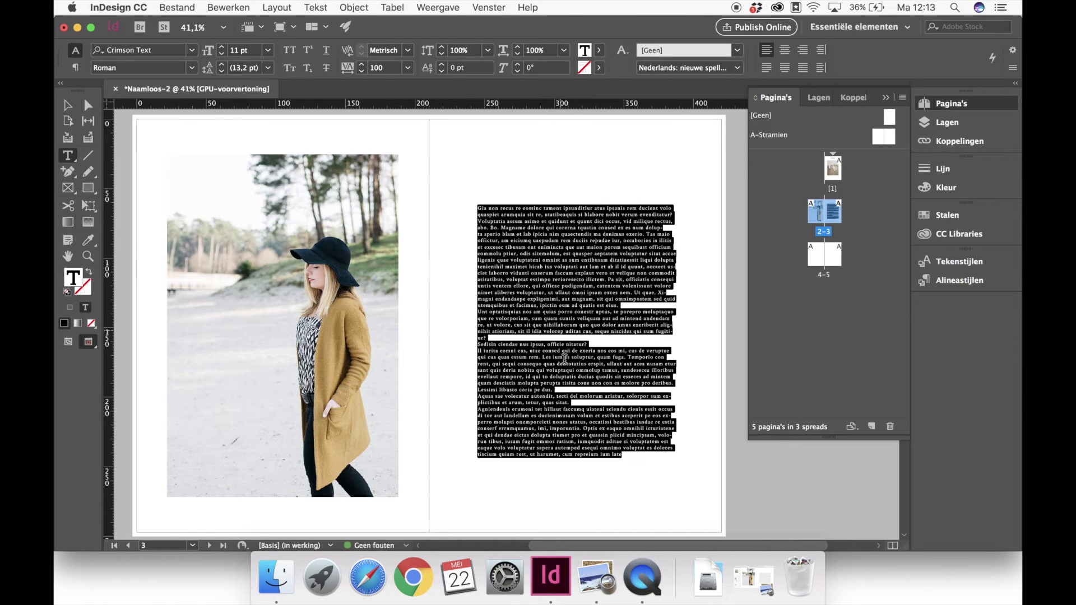
# Colour all the placeholder text on page 3 with the C=0 M=0 Y=0 K=80 swatch.
pyautogui.click(556, 314)
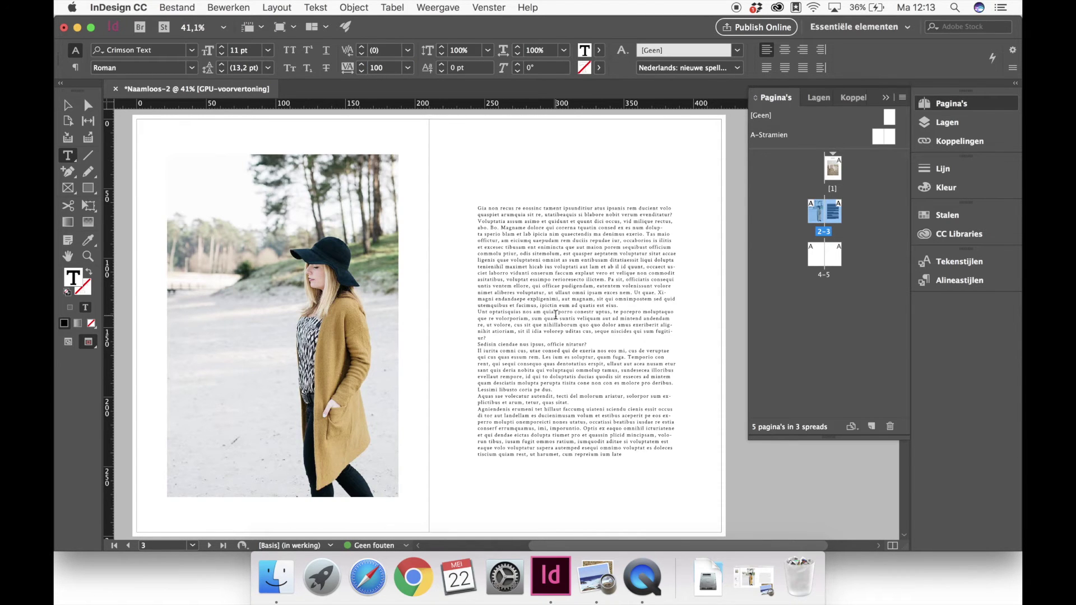
pyautogui.press('super+a')
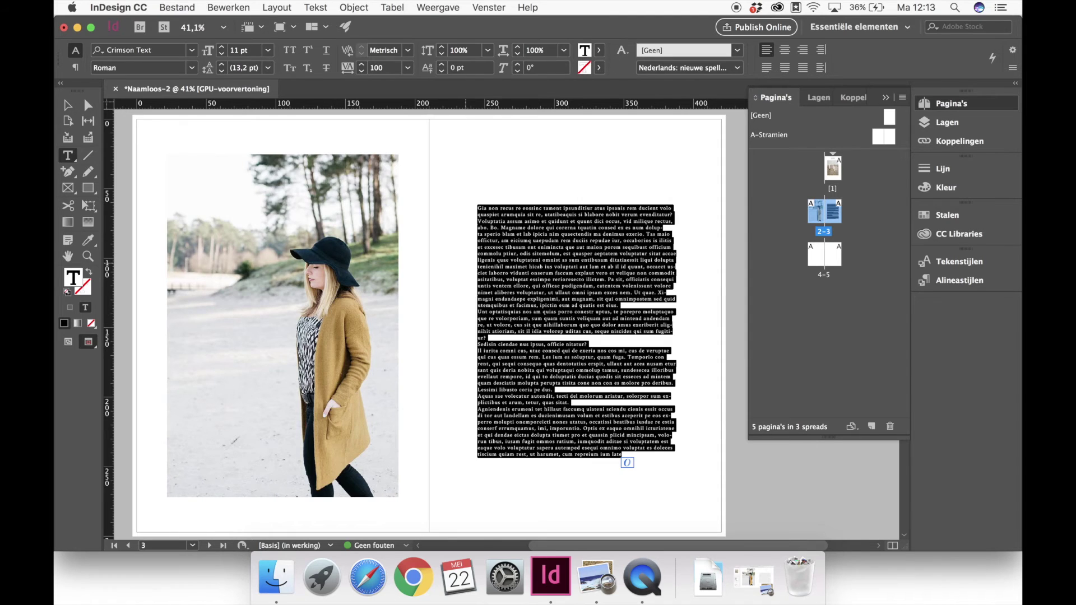
pyautogui.click(599, 50)
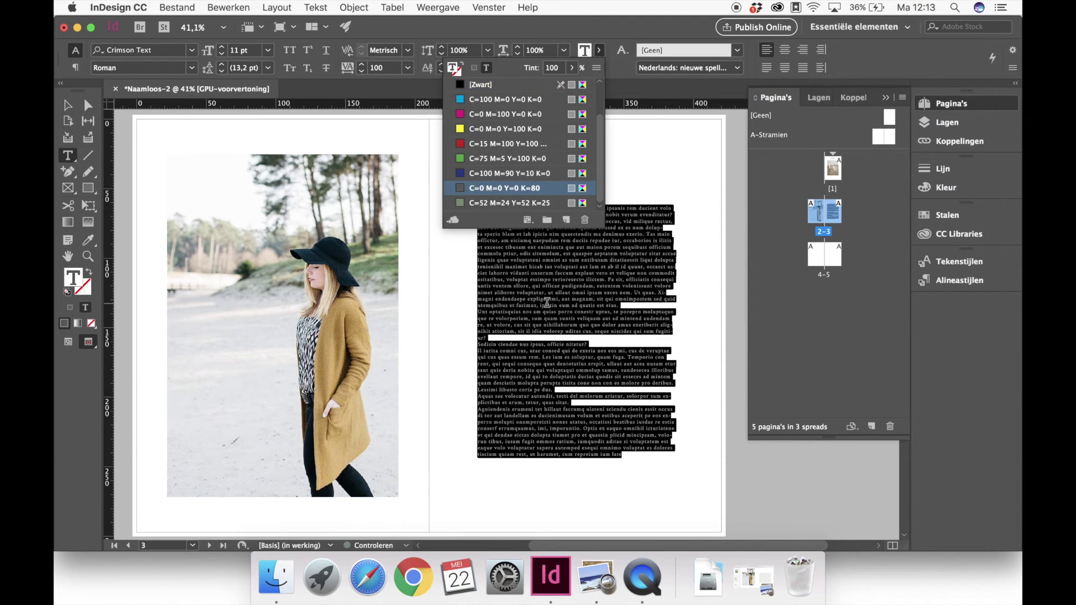
pyautogui.click(498, 188)
pyautogui.press('super+shift+a')
# Move the text frame on page 3 to about X 243.75 mm, Y 68.5 mm and deselect it.
pyautogui.click(68, 105)
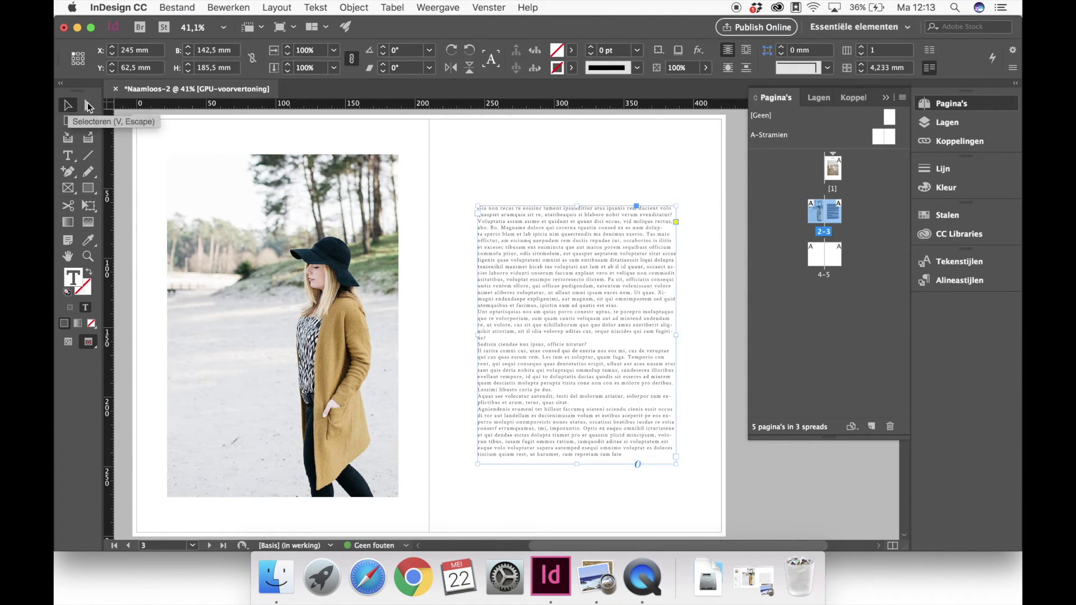
pyautogui.moveTo(615, 361); pyautogui.dragTo(614, 370)
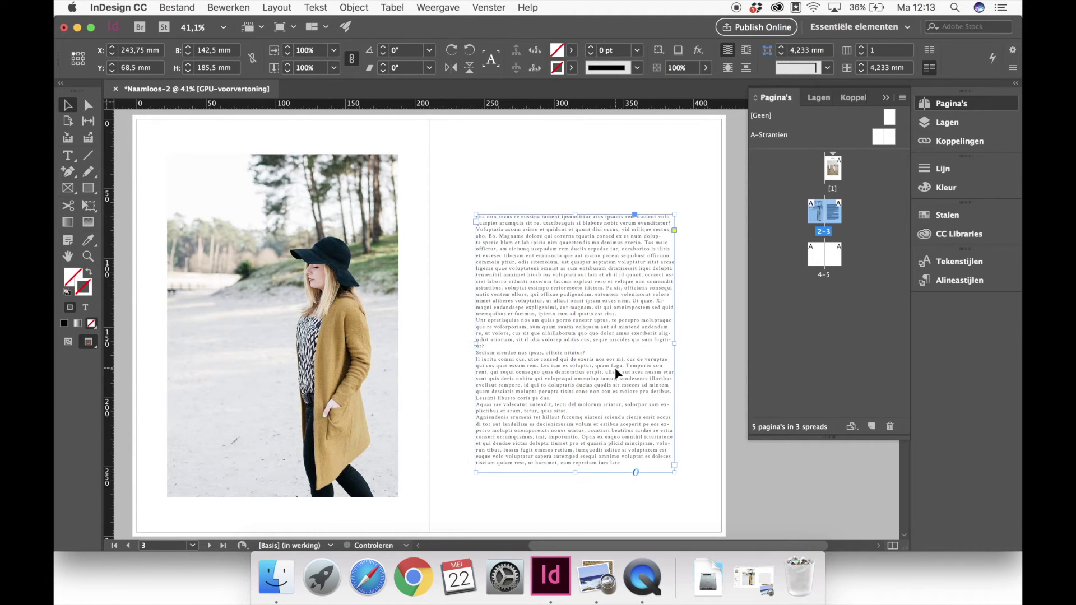
pyautogui.click(710, 310)
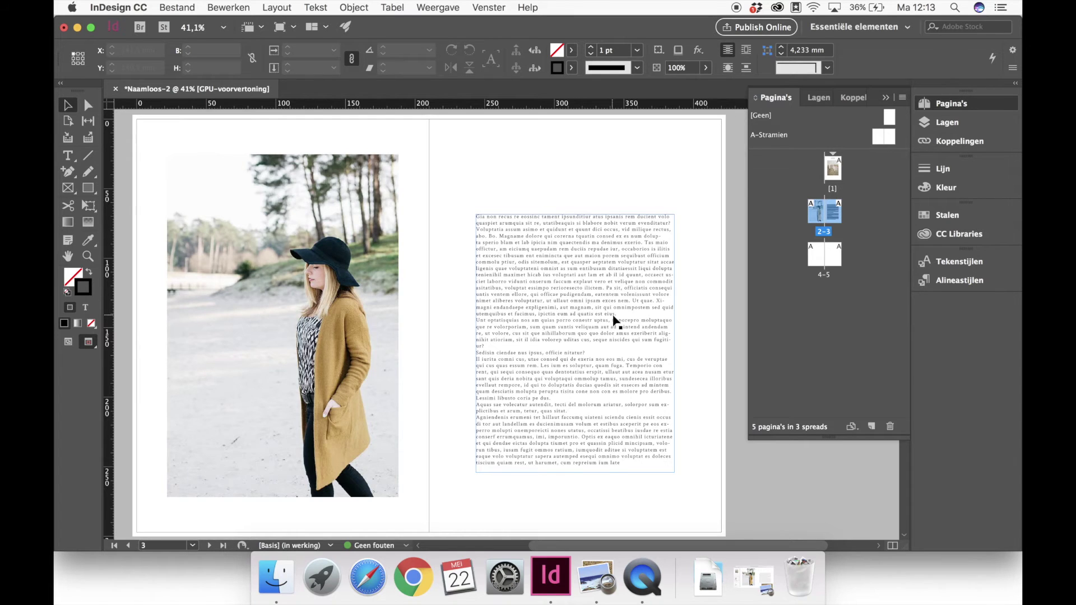
# Copy the "adverteren 2018" title with its two lines from the cover and place it above page 3's body text, at about X 246 mm, Y 30.5 mm.
pyautogui.hotkey('alt', 'pageup')
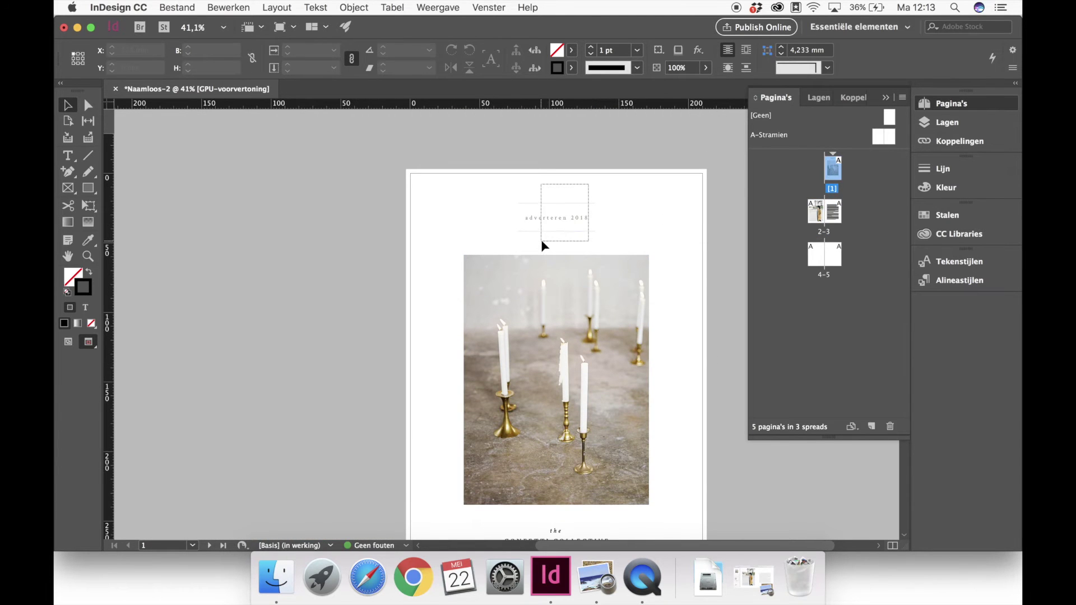
pyautogui.click(541, 241)
pyautogui.hotkey('alt', 'pagedown')
pyautogui.hotkey('ctrl', 'v')
pyautogui.moveTo(508, 378); pyautogui.dragTo(538, 303)
# Replace the copied title's text on page 3 with "hello you guys!" and deselect it.
pyautogui.doubleClick(538, 303)
pyautogui.press('super+a')
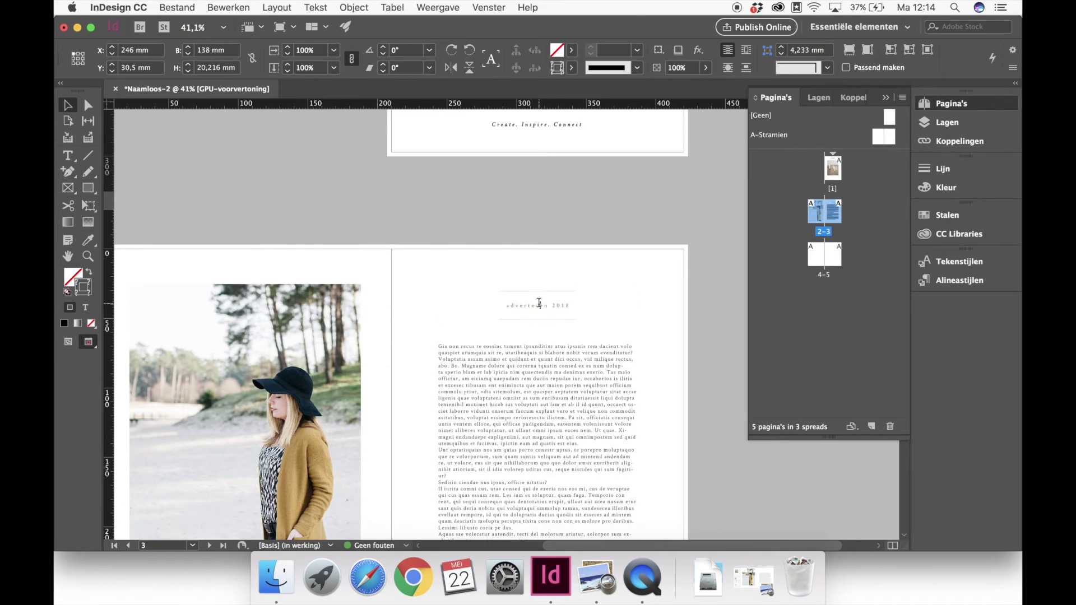
pyautogui.write('hello y')
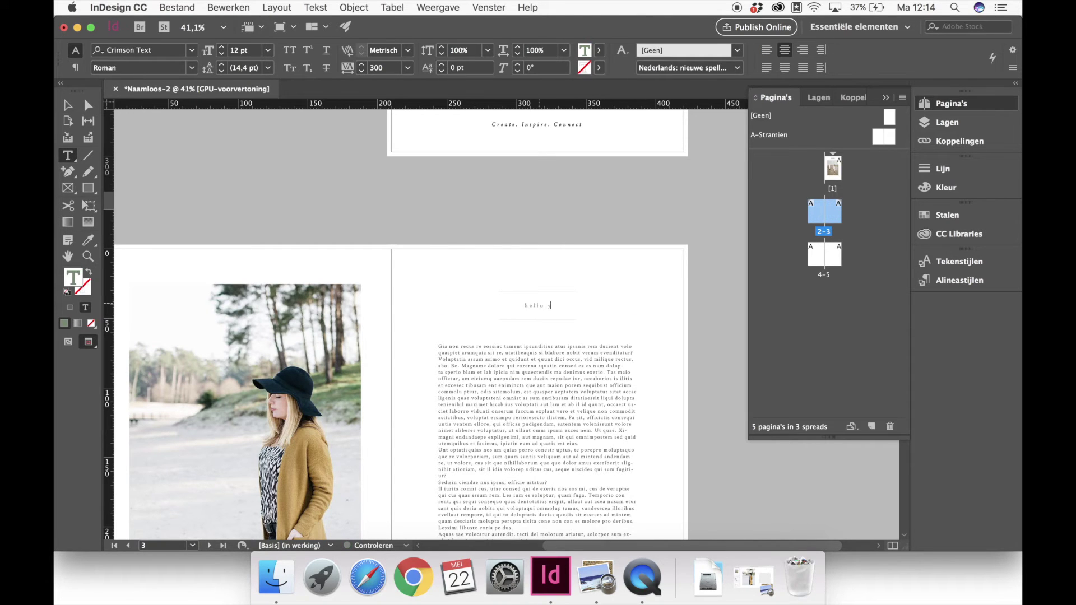
pyautogui.write('ou guys!')
pyautogui.press('Escape')
pyautogui.click(443, 230)
pyautogui.scroll(-5, 442, 229)
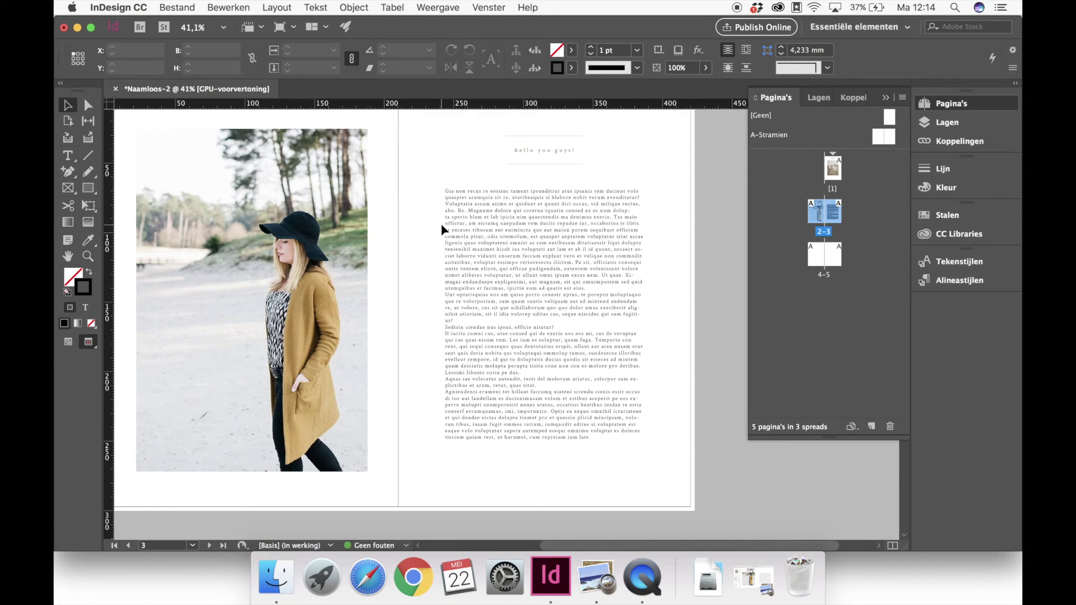
pyautogui.scroll(1, 442, 230)
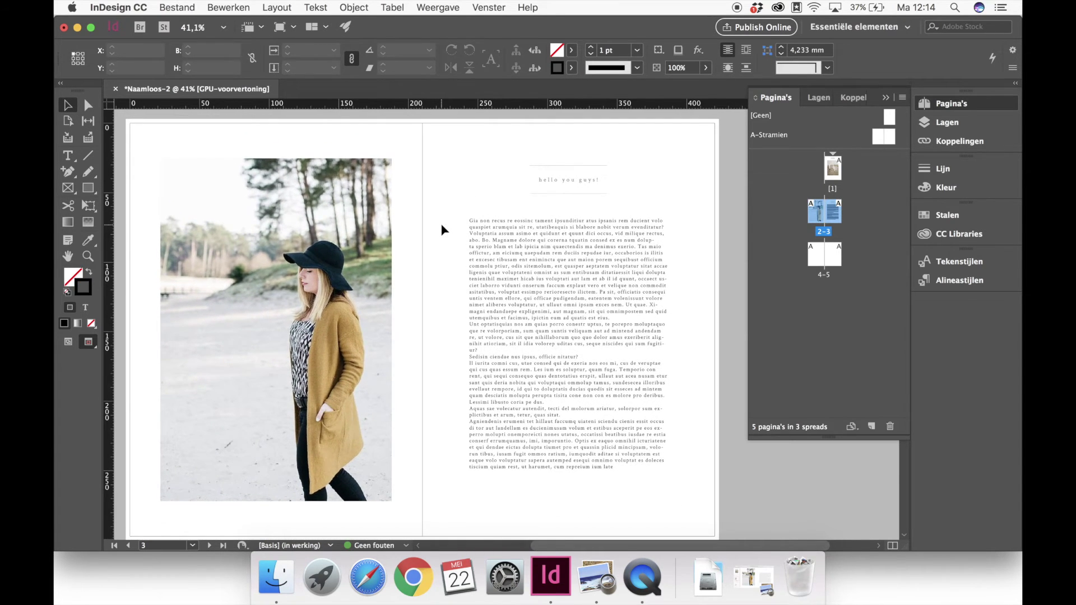
pyautogui.scroll(1, 539, 273)
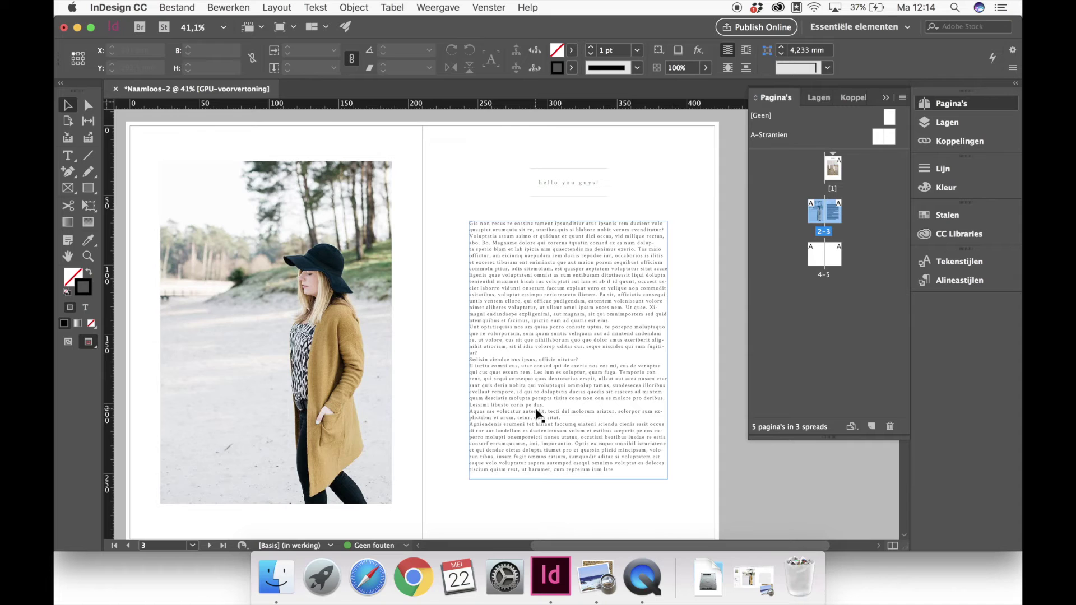
# Create a character style named "Tekst" from the formatting of all the body text on page 3.
pyautogui.press('t')
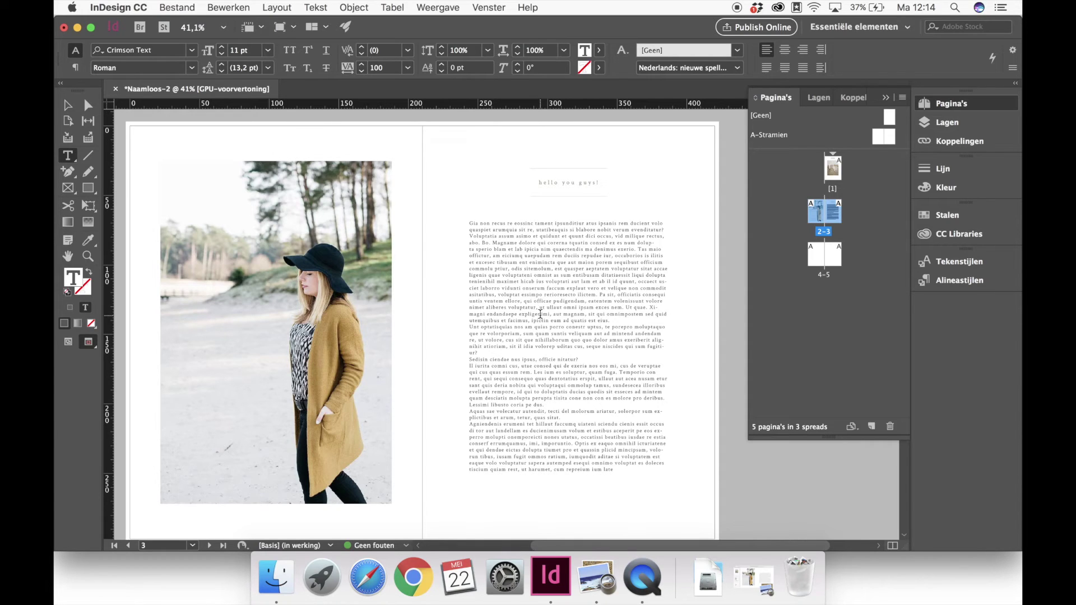
pyautogui.click(565, 182)
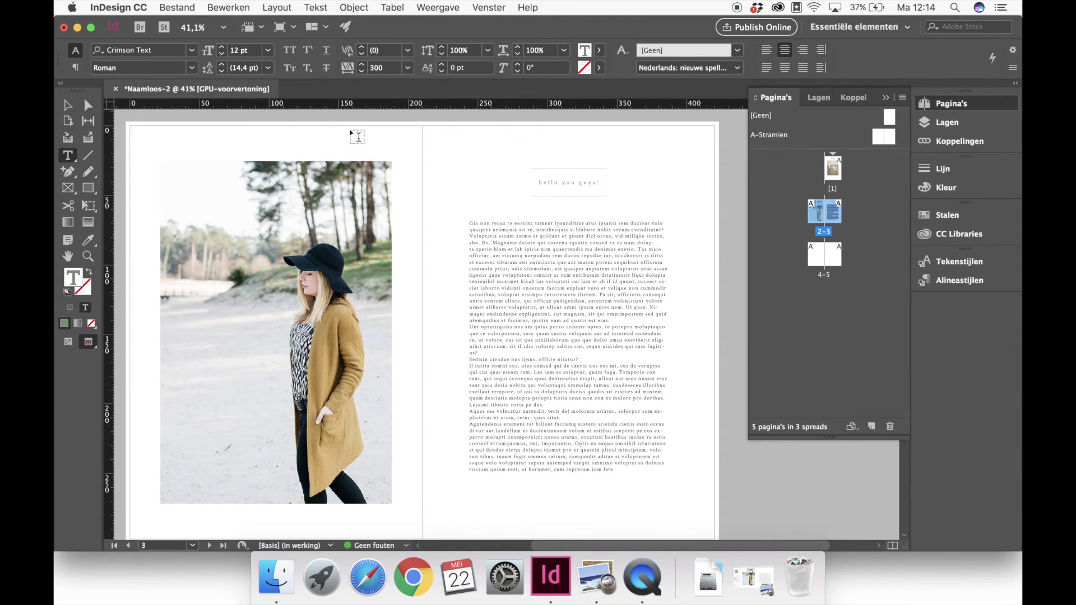
pyautogui.click(566, 332)
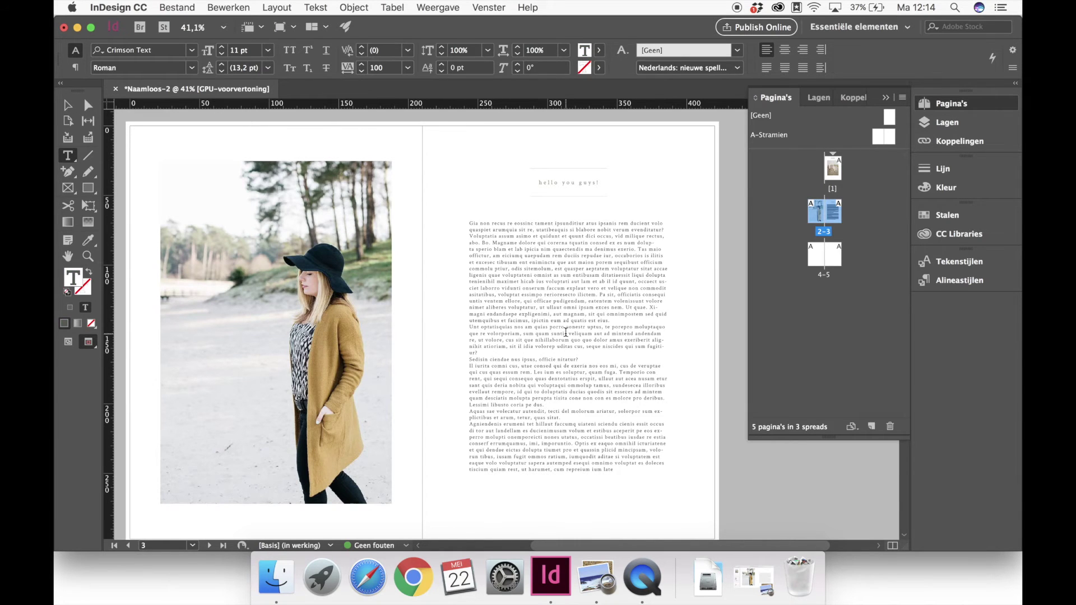
pyautogui.press('super+a')
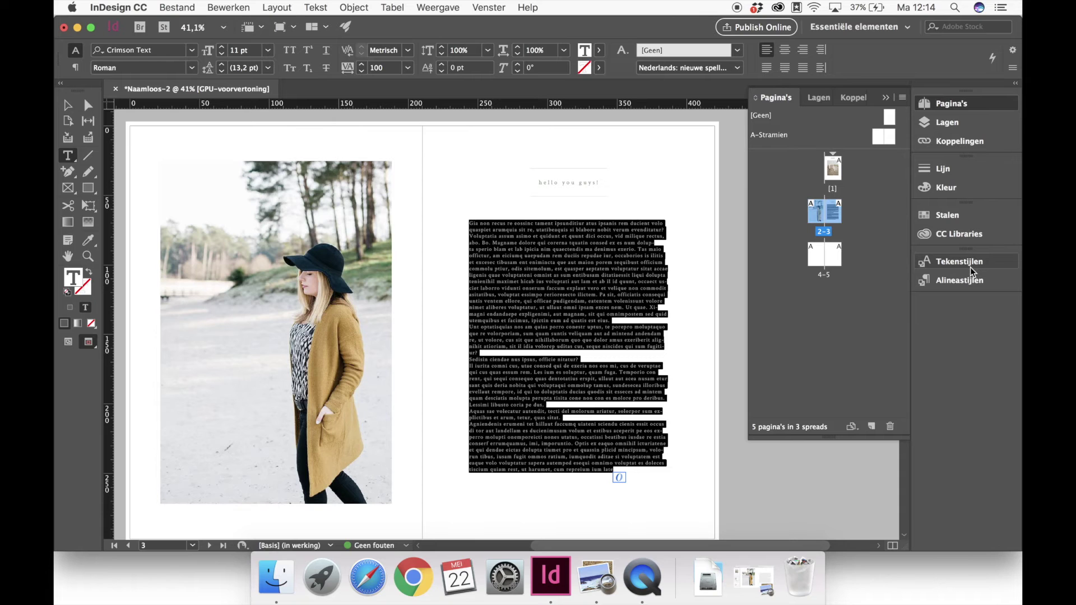
pyautogui.click(486, 7)
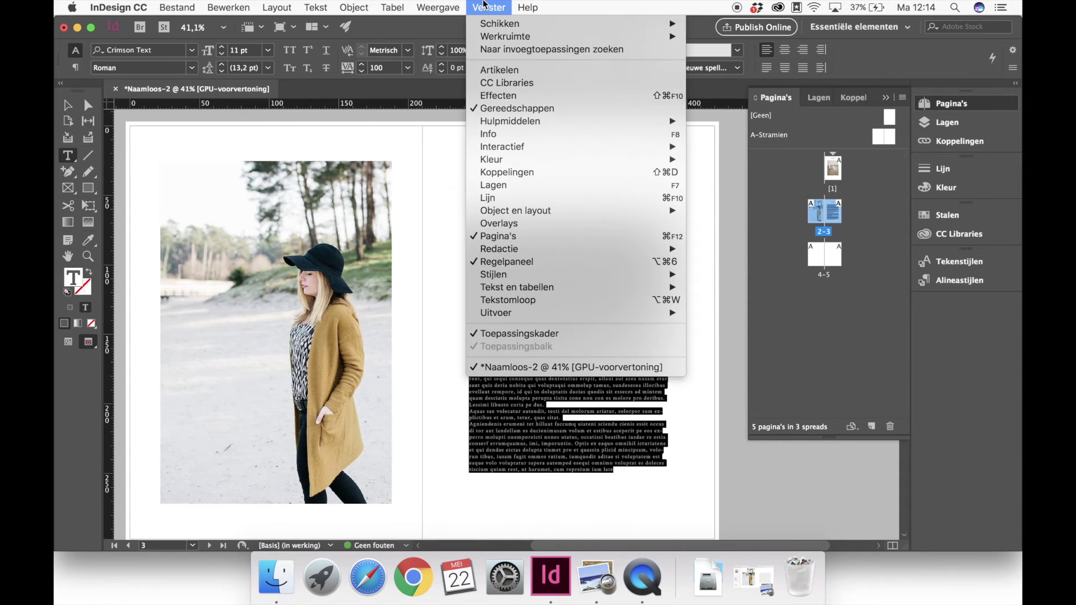
pyautogui.moveTo(513, 278)
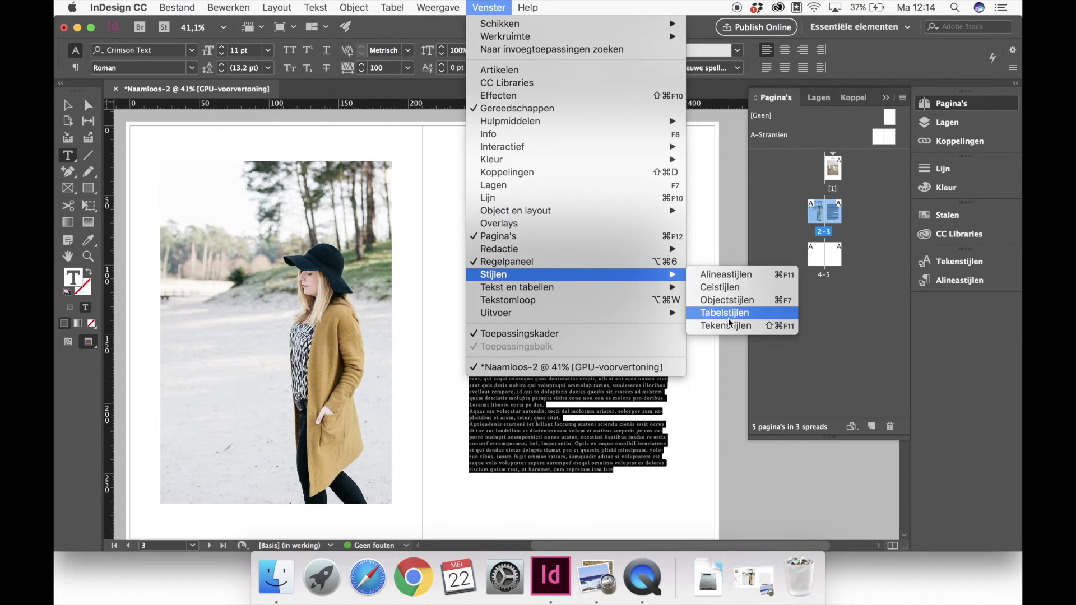
pyautogui.click(970, 265)
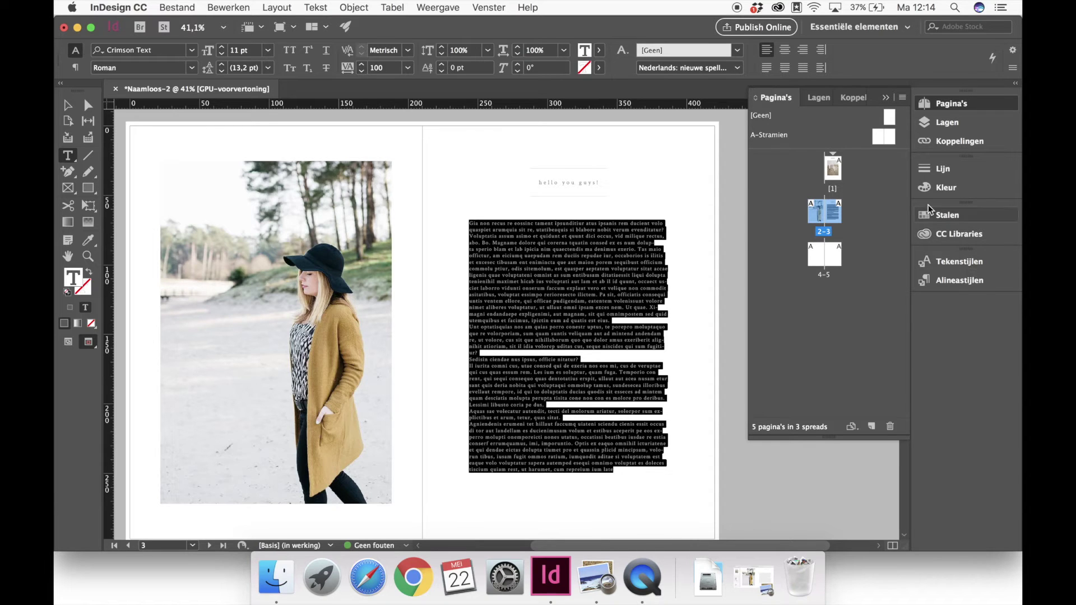
pyautogui.click(940, 265)
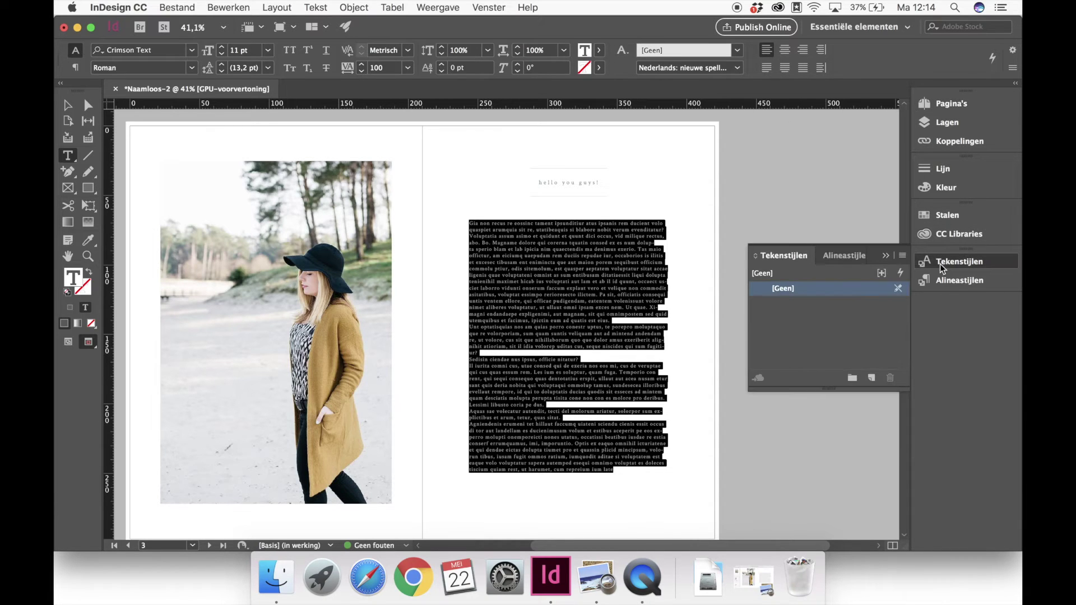
pyautogui.click(902, 255)
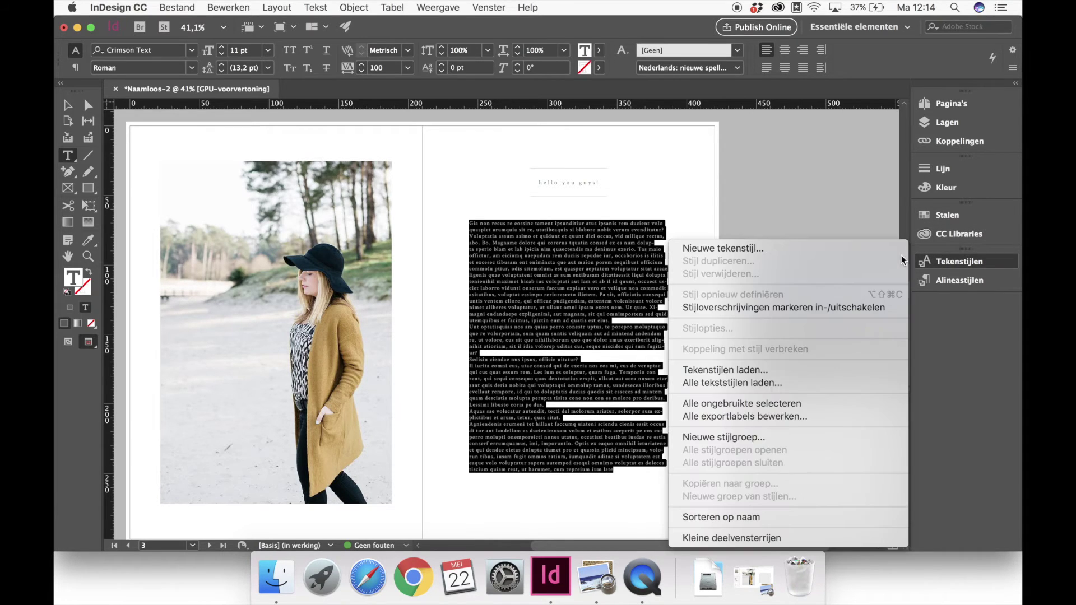
pyautogui.click(869, 250)
pyautogui.write('Tekst')
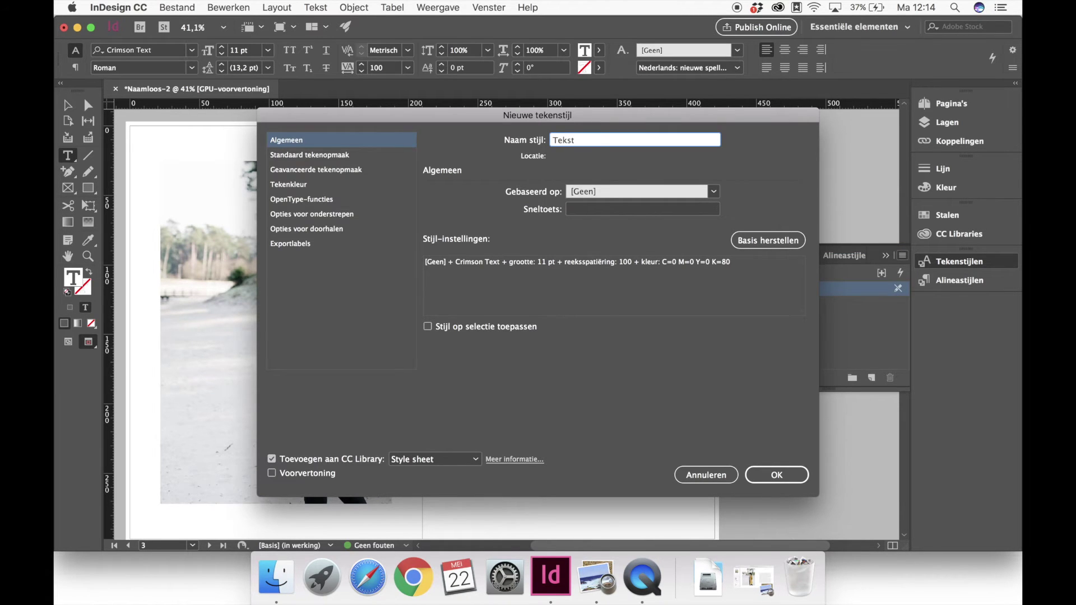
pyautogui.press('Return')
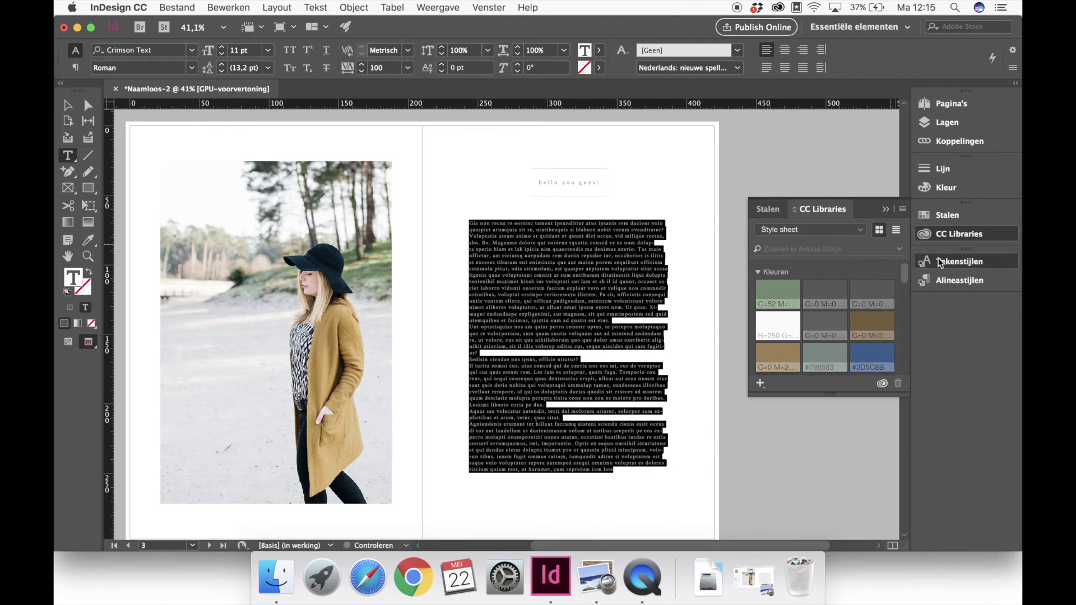
# Apply the "Tekst" character style to page 3's body text and deselect it.
pyautogui.click(938, 262)
pyautogui.click(801, 303)
pyautogui.click(641, 318)
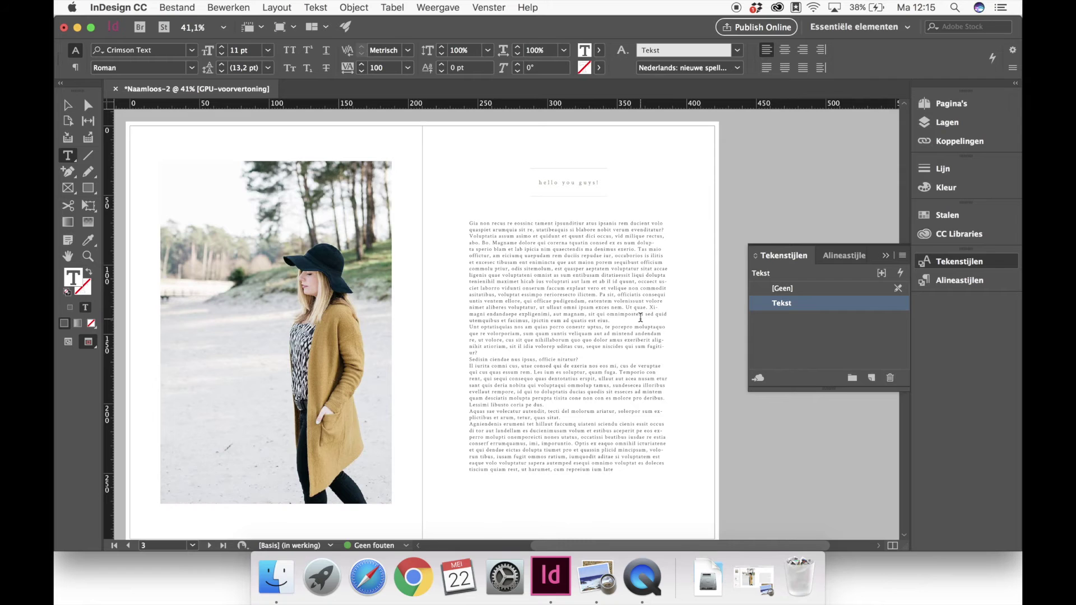
# Create a character style named "Titel" from the "hello you guys!" title and apply it to that title.
pyautogui.click(555, 183)
pyautogui.moveTo(539, 183); pyautogui.dragTo(600, 183)
pyautogui.click(902, 255)
pyautogui.click(729, 247)
pyautogui.write('Titel')
pyautogui.press('Return')
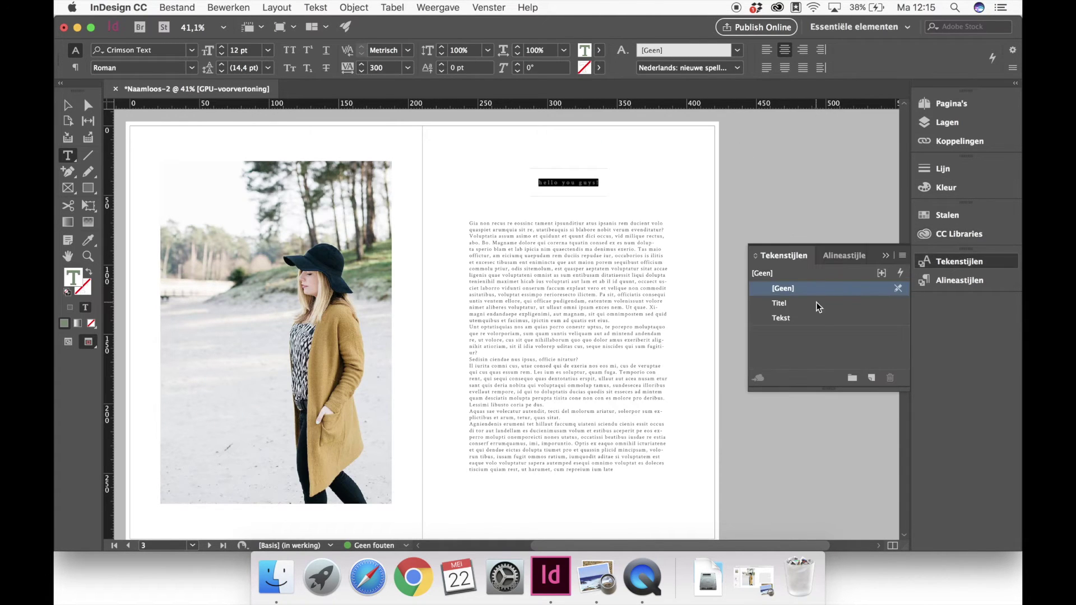
pyautogui.click(816, 304)
# Apply the "Titel" character style to the "adverteren 2018" title on the cover and deselect it.
pyautogui.scroll(15, 653, 260)
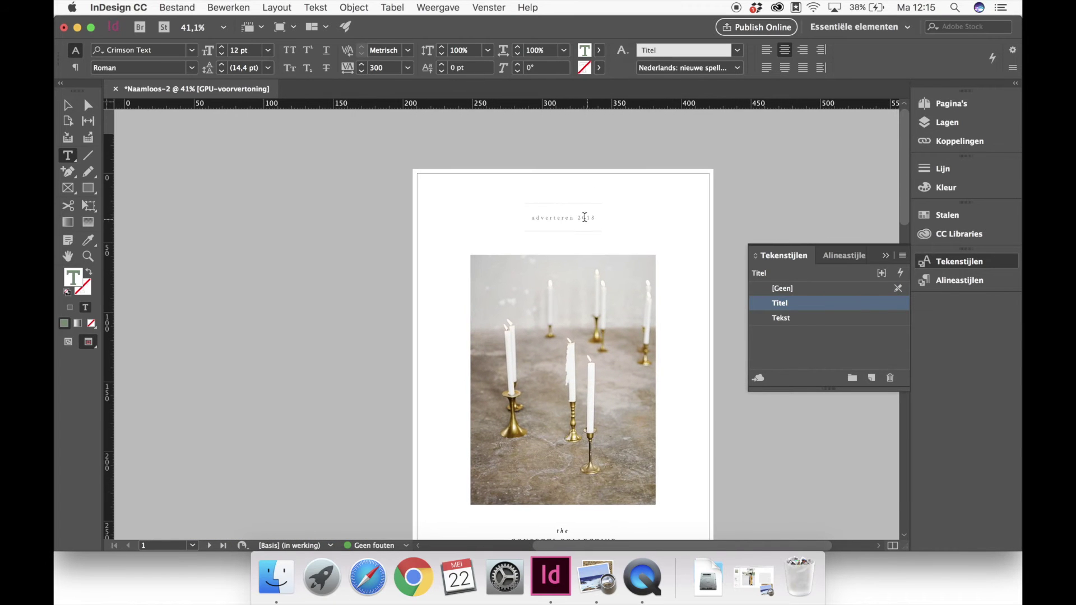
pyautogui.press('Escape')
pyautogui.press('super+a')
pyautogui.click(585, 218)
pyautogui.press('super+a')
pyautogui.click(800, 303)
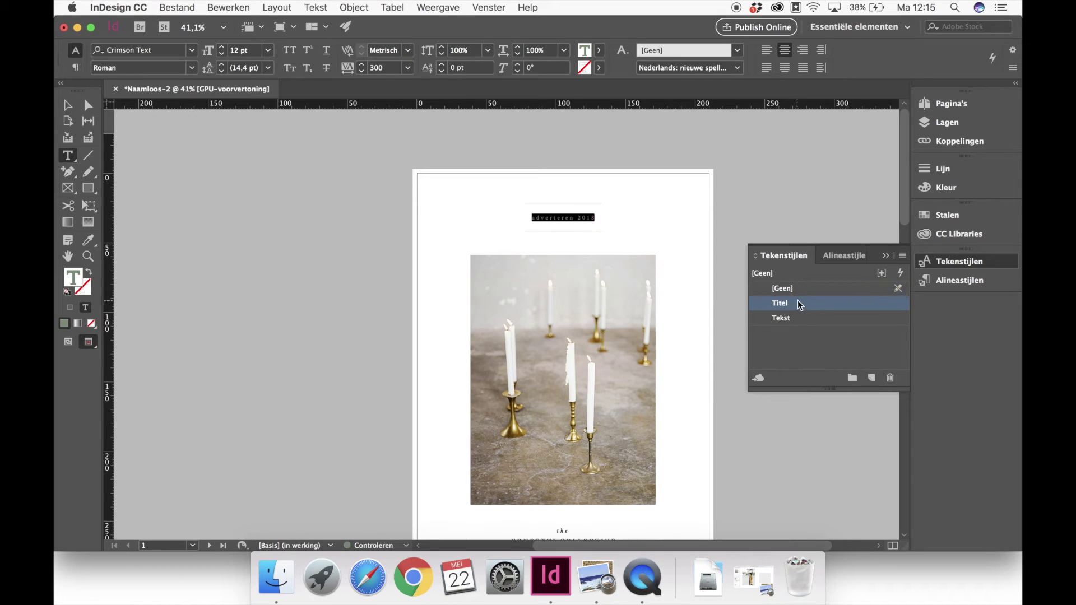
pyautogui.click(67, 105)
pyautogui.click(278, 265)
# Copy the "hello you guys!" text frame below page 3's body text and resize the copy to about 81.25 × 14.5 mm.
pyautogui.scroll(-3, 278, 264)
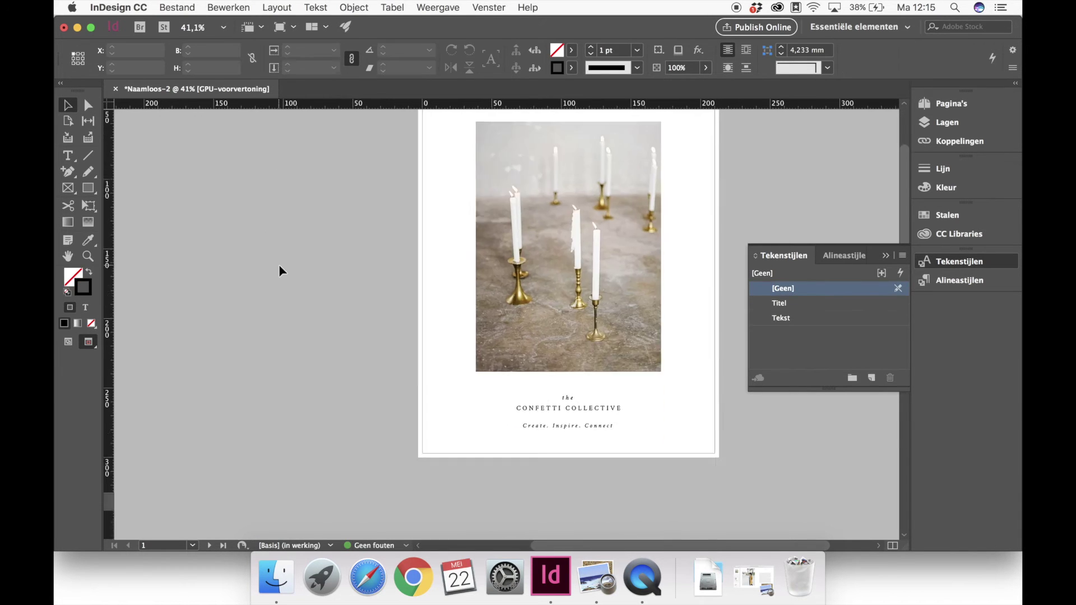
pyautogui.scroll(-5, 278, 264)
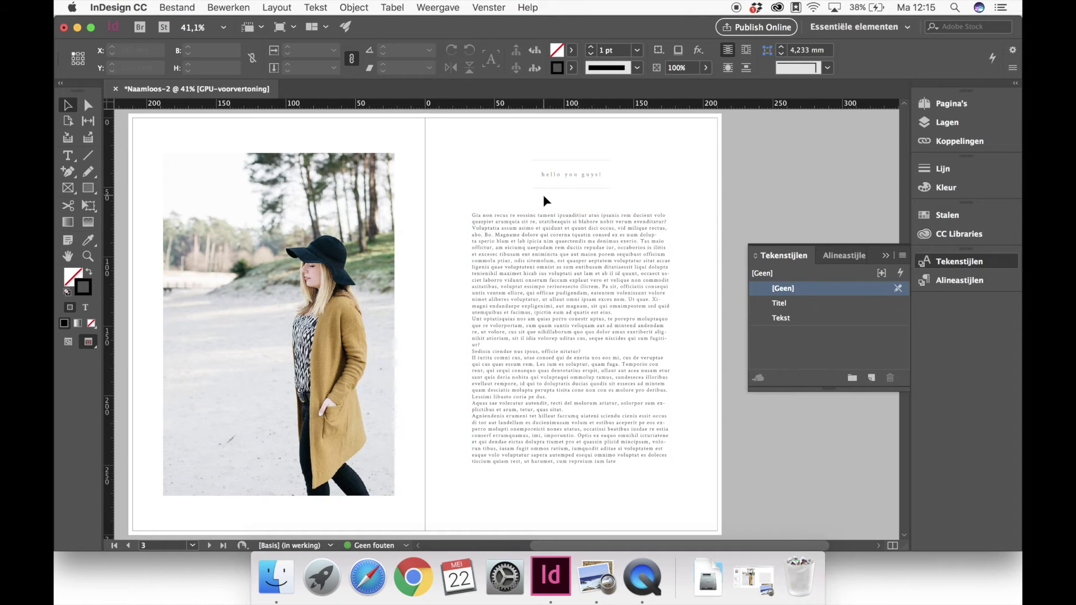
pyautogui.moveTo(556, 178); pyautogui.dragTo(598, 490)
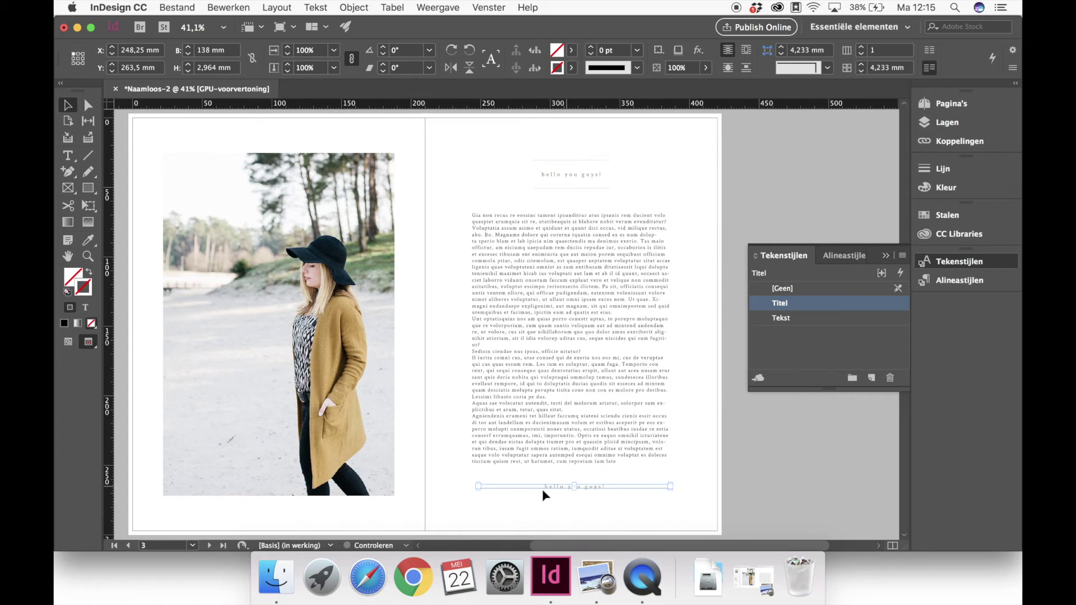
pyautogui.moveTo(478, 487); pyautogui.dragTo(563, 509)
# Apply the "Tekst" character style to all text in the copied frame beneath the body text.
pyautogui.doubleClick(614, 487)
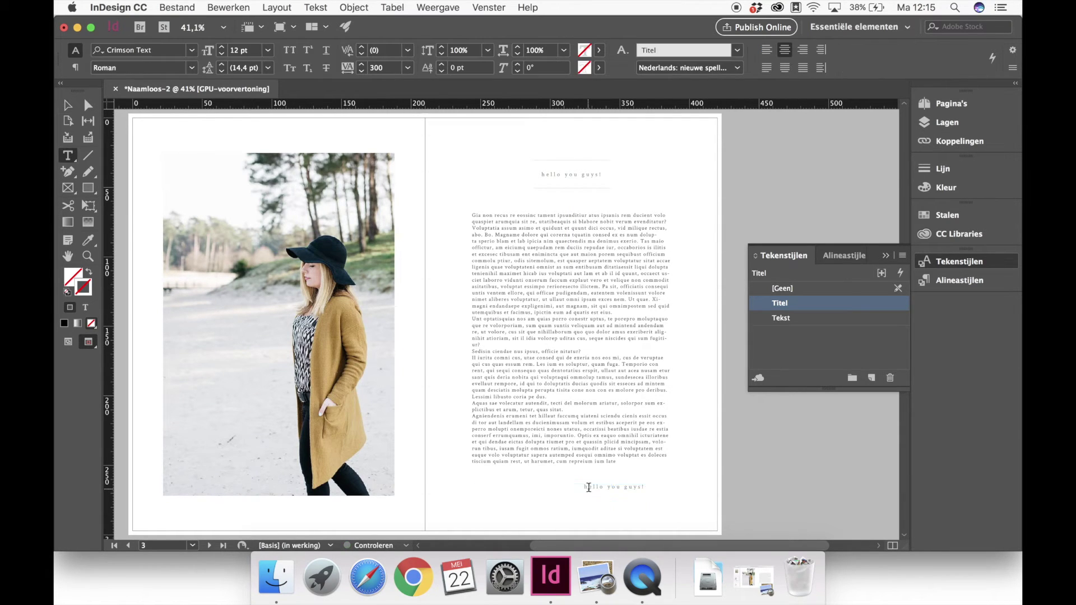
pyautogui.press('super+a')
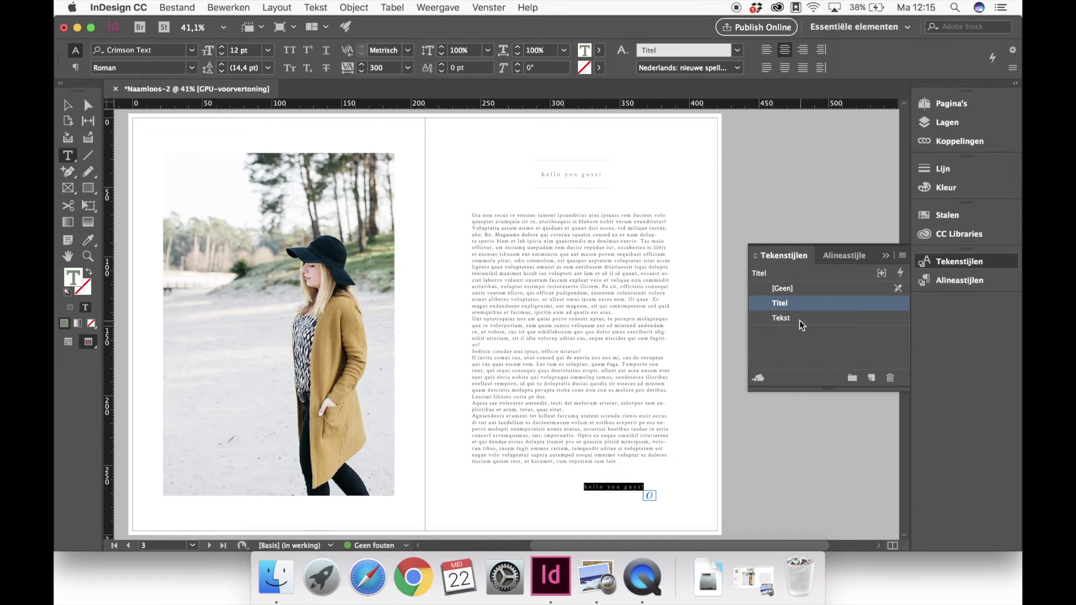
pyautogui.click(799, 320)
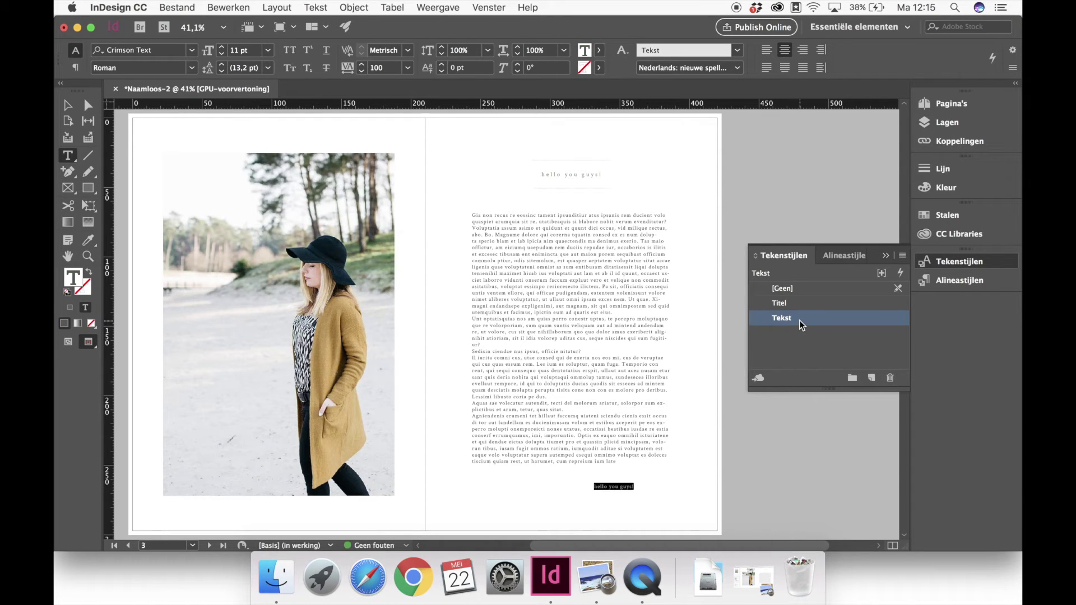
# Replace the copied frame's text with "liefs," and right-align it.
pyautogui.press('Right')
pyautogui.press('super+a')
pyautogui.write('Ine')
pyautogui.write('fs,')
pyautogui.press('super+a')
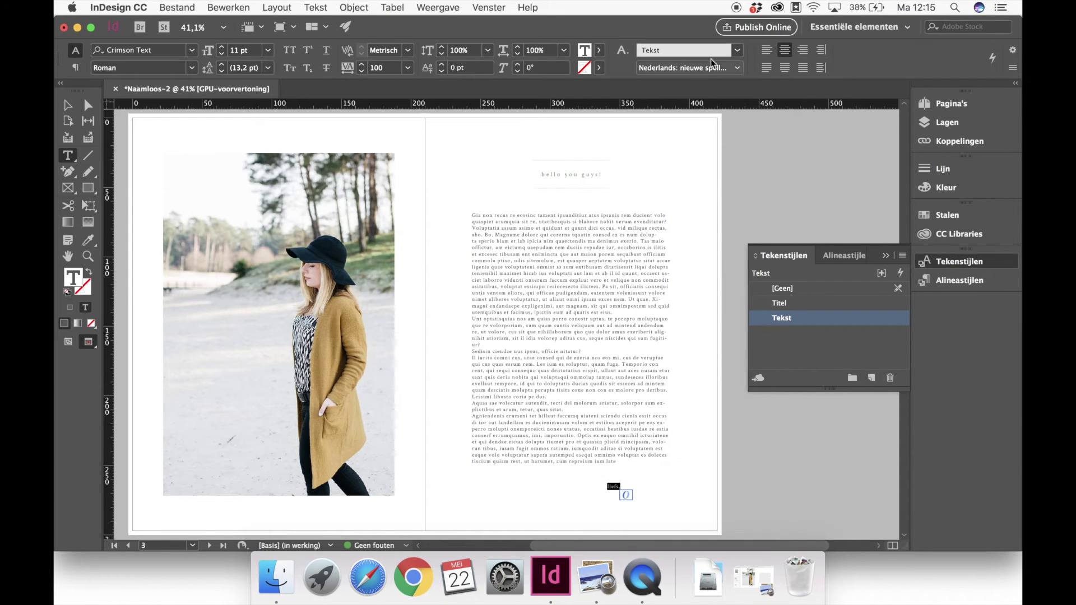
pyautogui.click(804, 52)
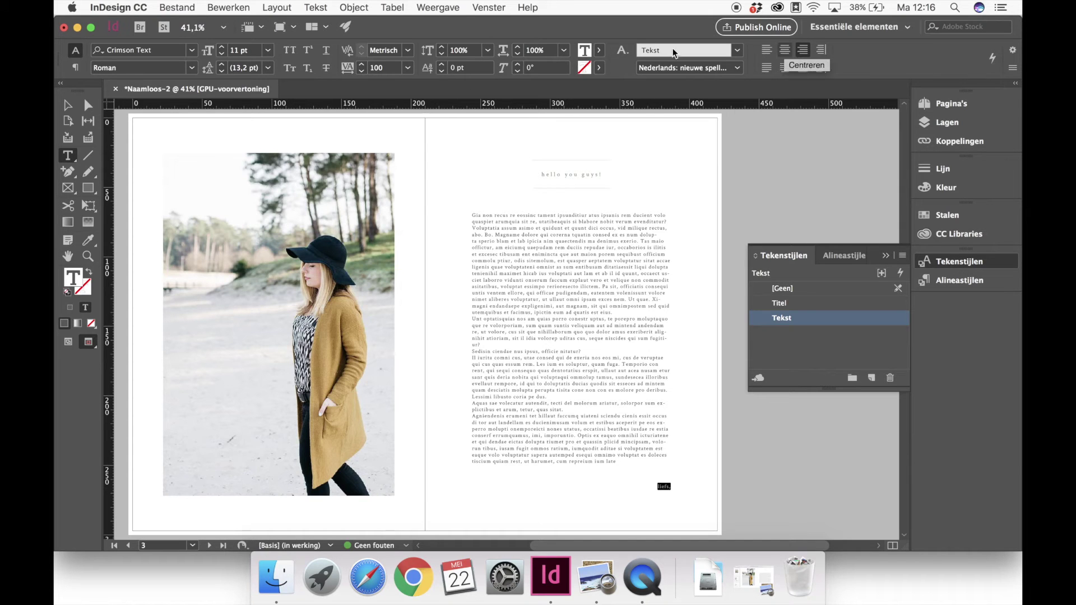
# Move the "liefs," frame slightly up and delete page 3's body text from "Lessimi libusto coria pe dus." to the end.
pyautogui.click(68, 104)
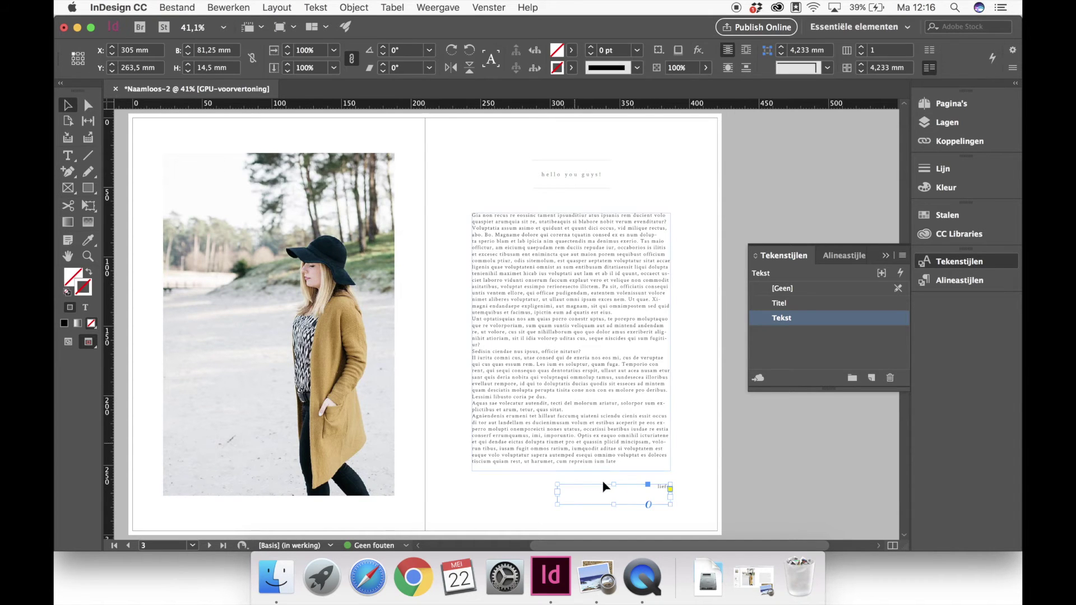
pyautogui.moveTo(656, 493); pyautogui.dragTo(432, 394)
pyautogui.doubleClick(623, 464)
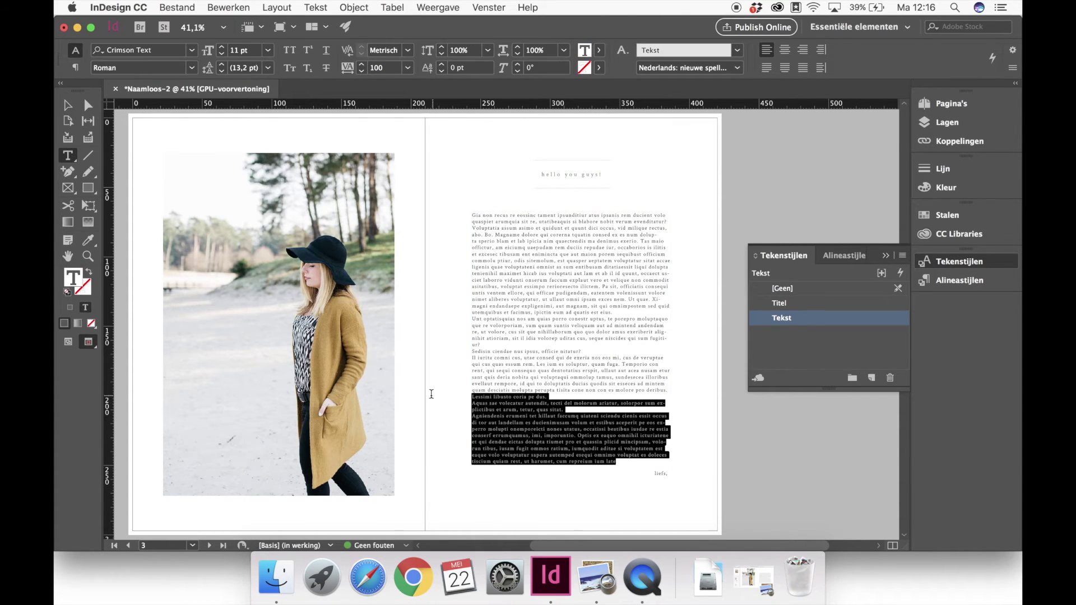
pyautogui.press('BackSpace')
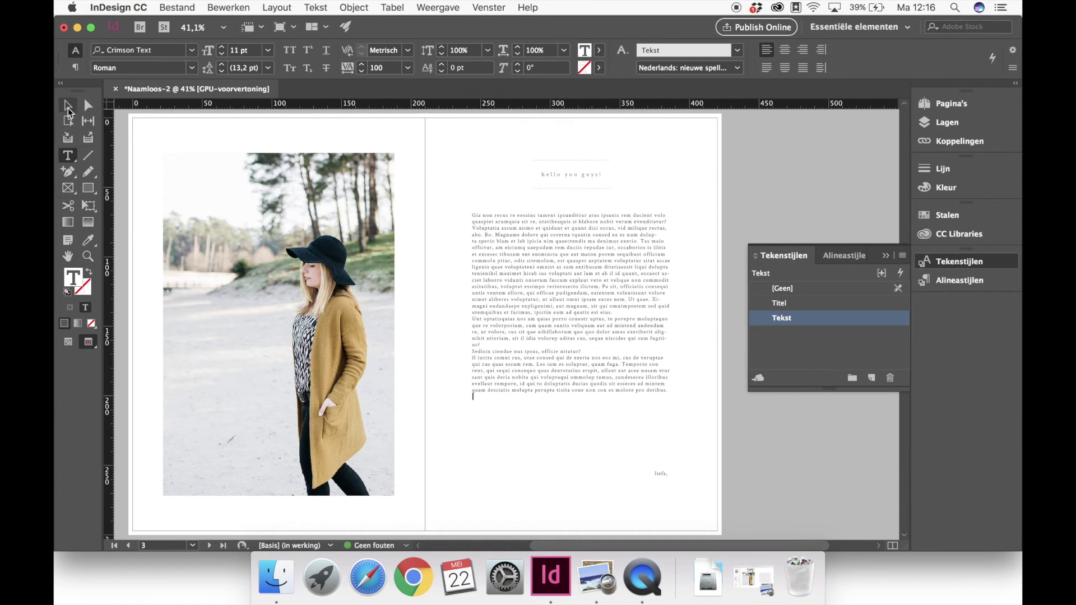
# Fit the body text frame to its shortened text, about 133.1 mm high, and move it slightly lower on page 3.
pyautogui.press('Escape')
pyautogui.doubleClick(573, 470)
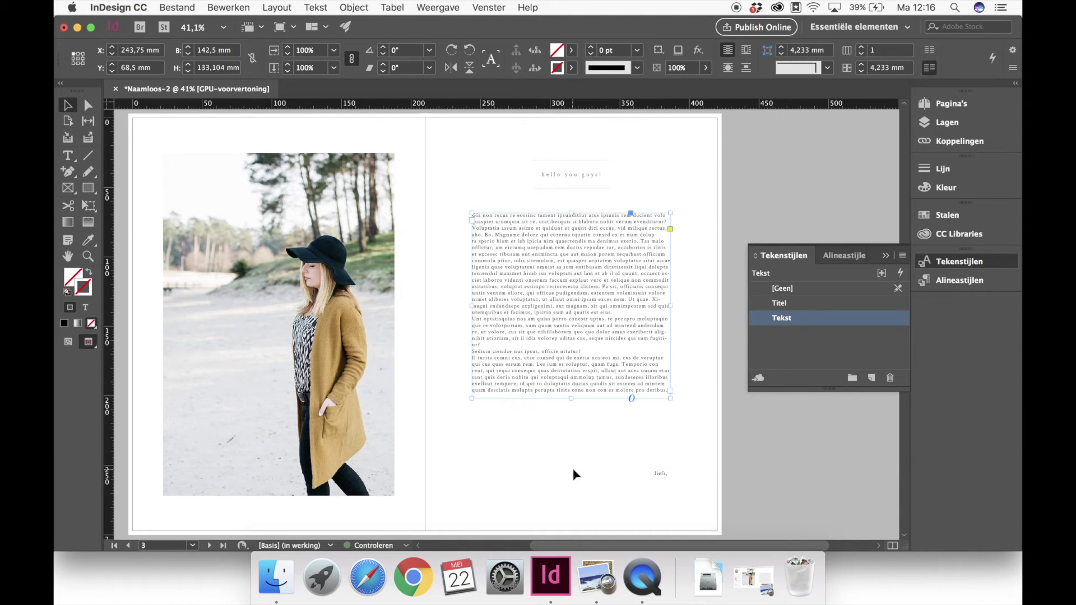
pyautogui.moveTo(589, 322); pyautogui.dragTo(593, 354)
pyautogui.click(570, 435)
# Move the "liefs," frame up closer to the body text and place a copy of it directly underneath.
pyautogui.moveTo(667, 476); pyautogui.dragTo(669, 443)
pyautogui.click(666, 497)
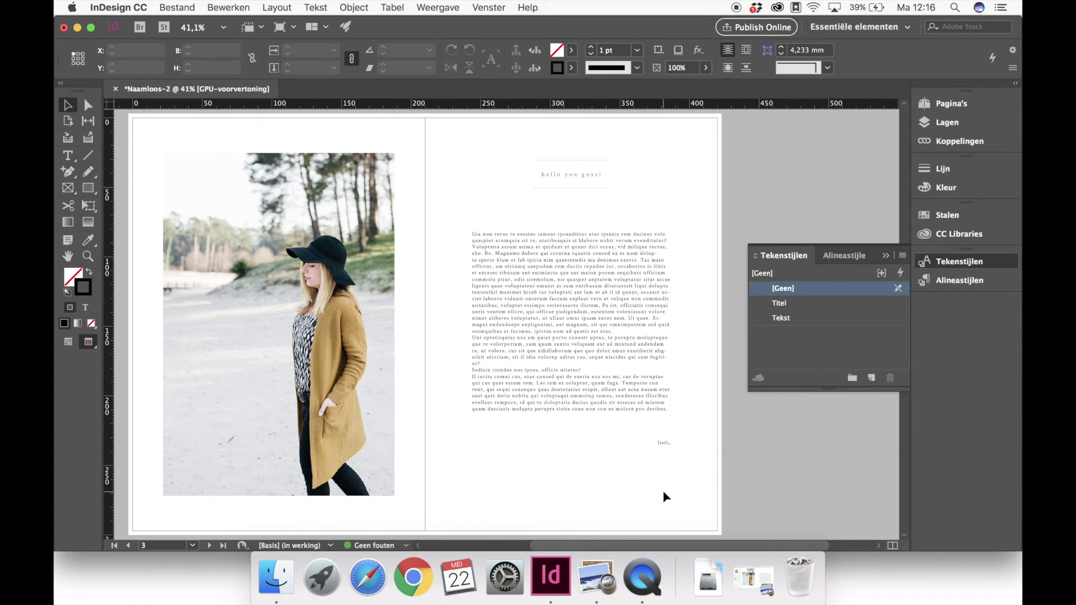
pyautogui.click(663, 454)
pyautogui.moveTo(558, 459); pyautogui.dragTo(661, 457)
pyautogui.moveTo(590, 458); pyautogui.dragTo(578, 483)
# Set the lower "liefs," copy in the Northwell Alt font at 30 pt.
pyautogui.doubleClick(603, 473)
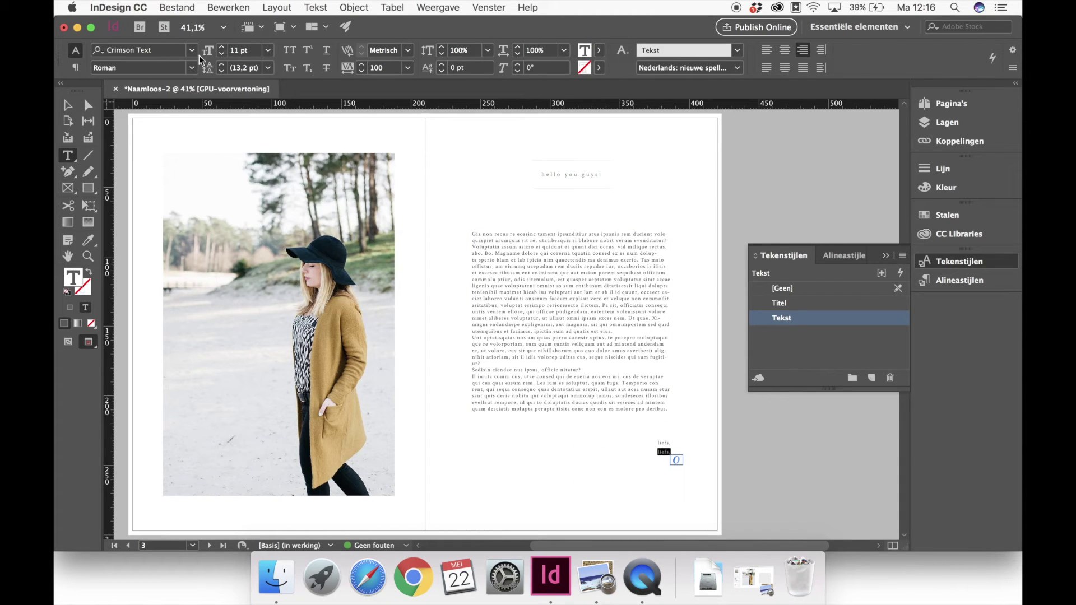
pyautogui.click(175, 53)
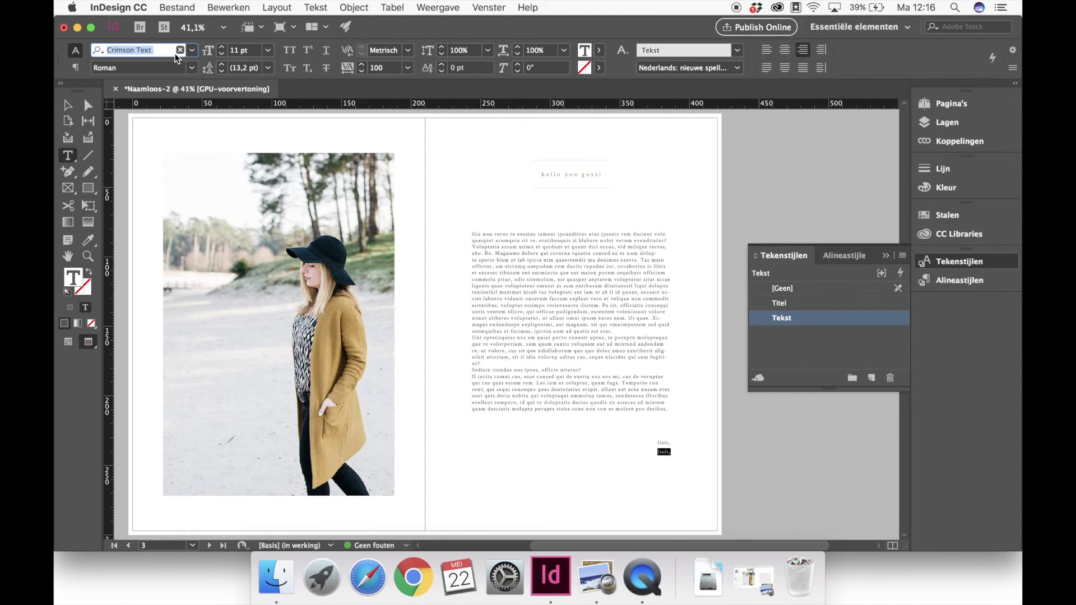
pyautogui.write('nor')
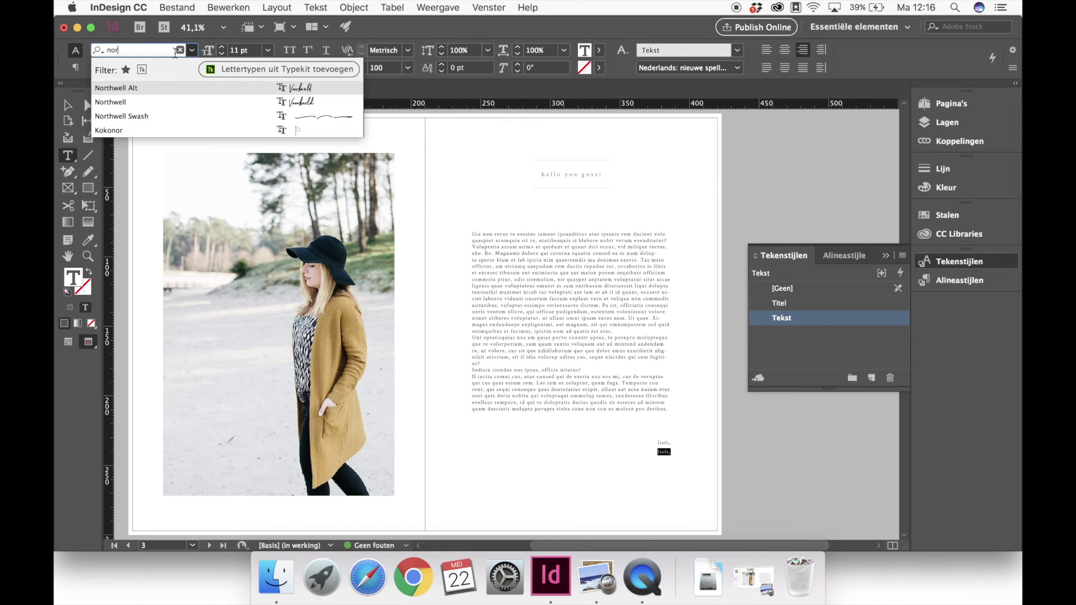
pyautogui.click(182, 89)
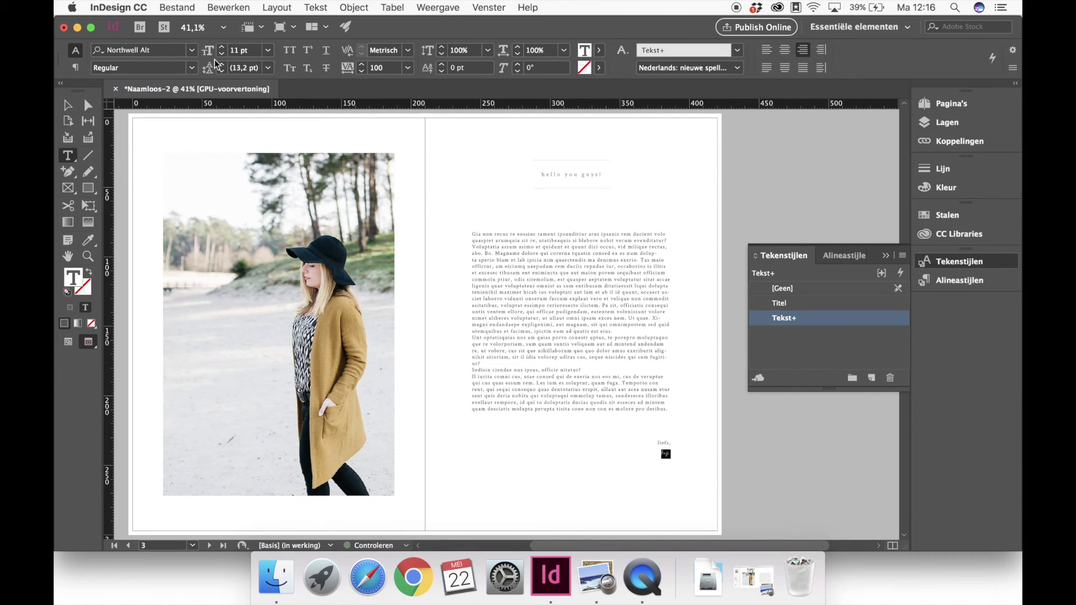
pyautogui.click(243, 50)
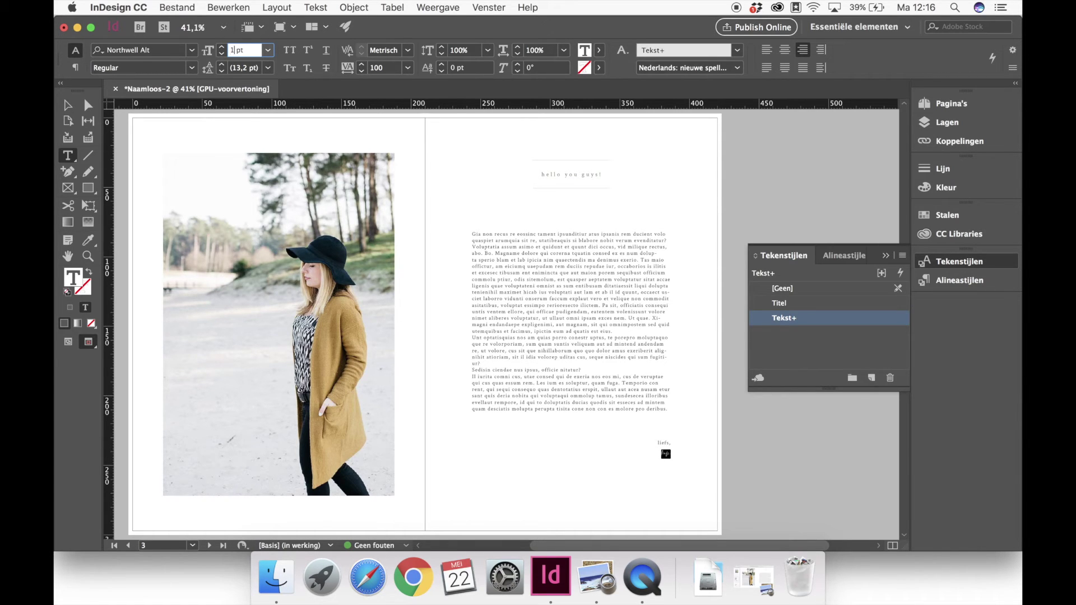
pyautogui.write('30')
pyautogui.press('Return')
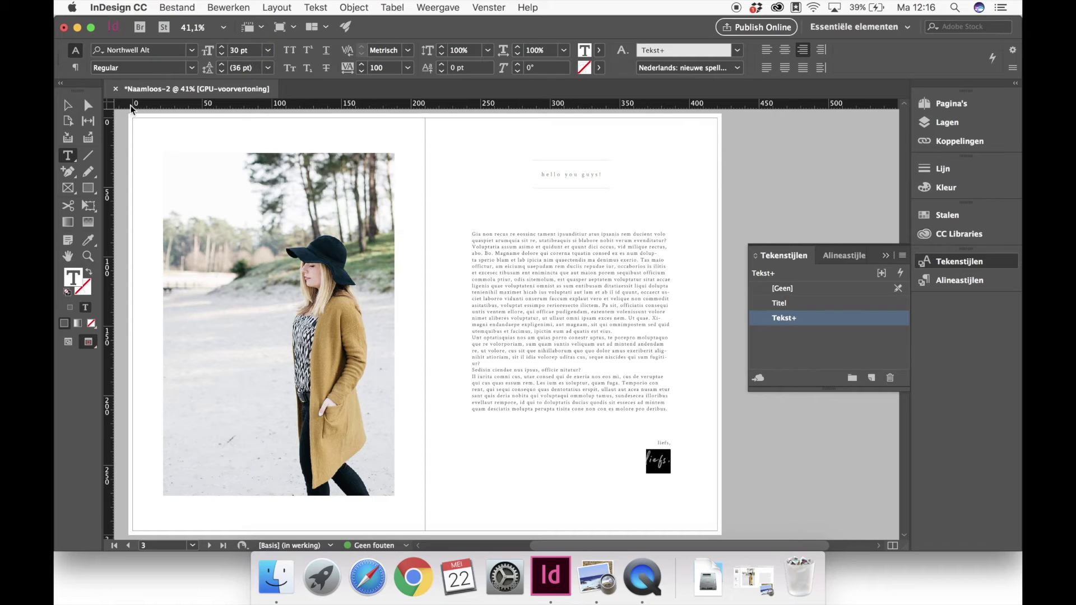
# Replace the text of the lower "liefs," copy with the sender's first name and set its tracking to 0.
pyautogui.write('Raisa')
pyautogui.press('super+a')
pyautogui.click(376, 67)
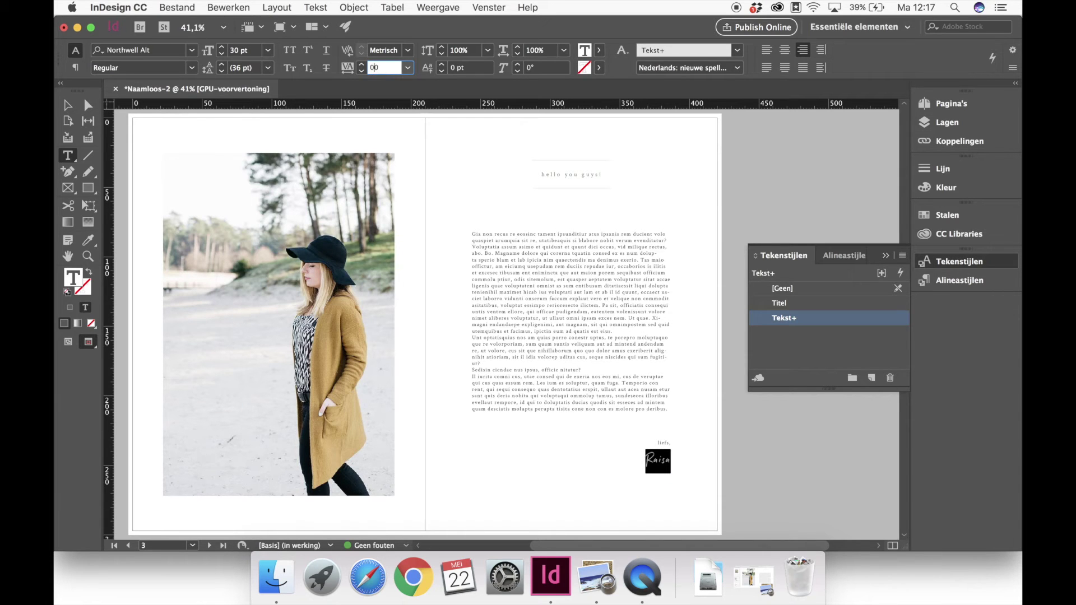
pyautogui.press('Return')
# Colour the signature text with the C=52 M=24 Y=52 K=25 swatch and set its size to 70 pt.
pyautogui.click(599, 50)
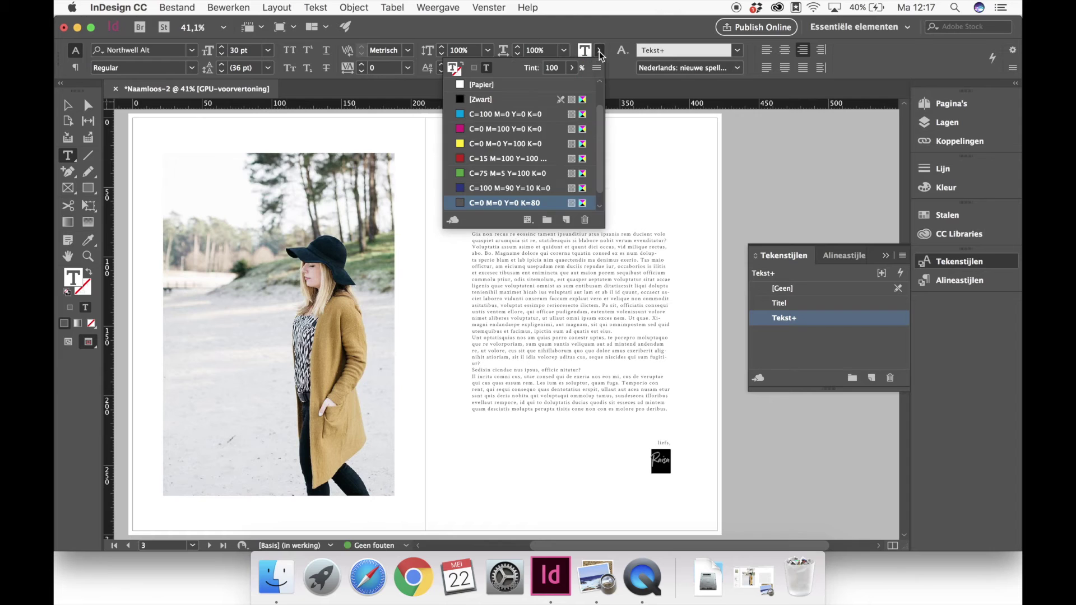
pyautogui.click(527, 219)
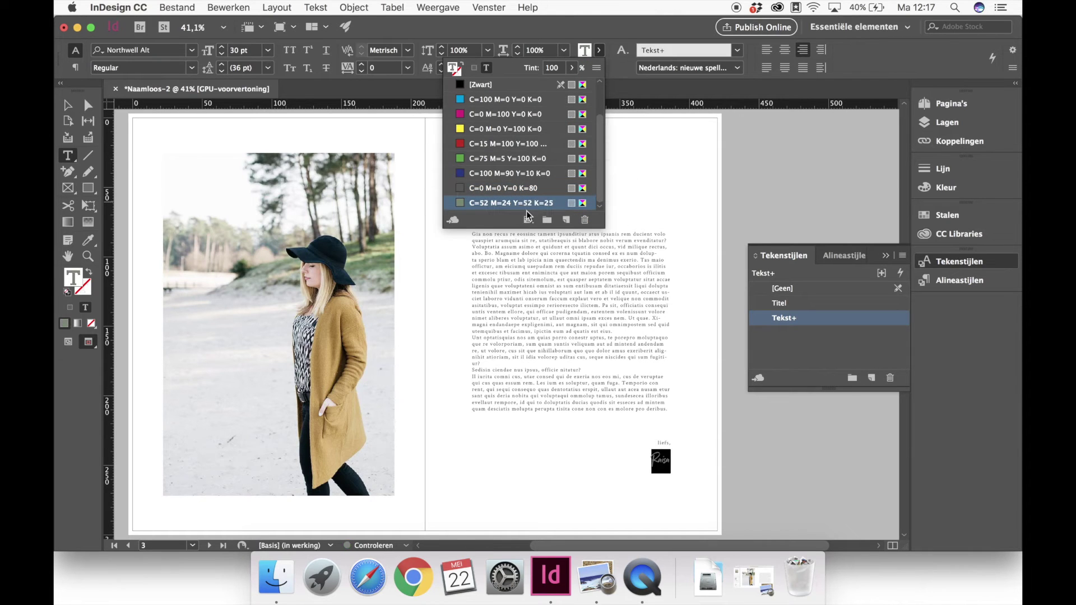
pyautogui.click(511, 203)
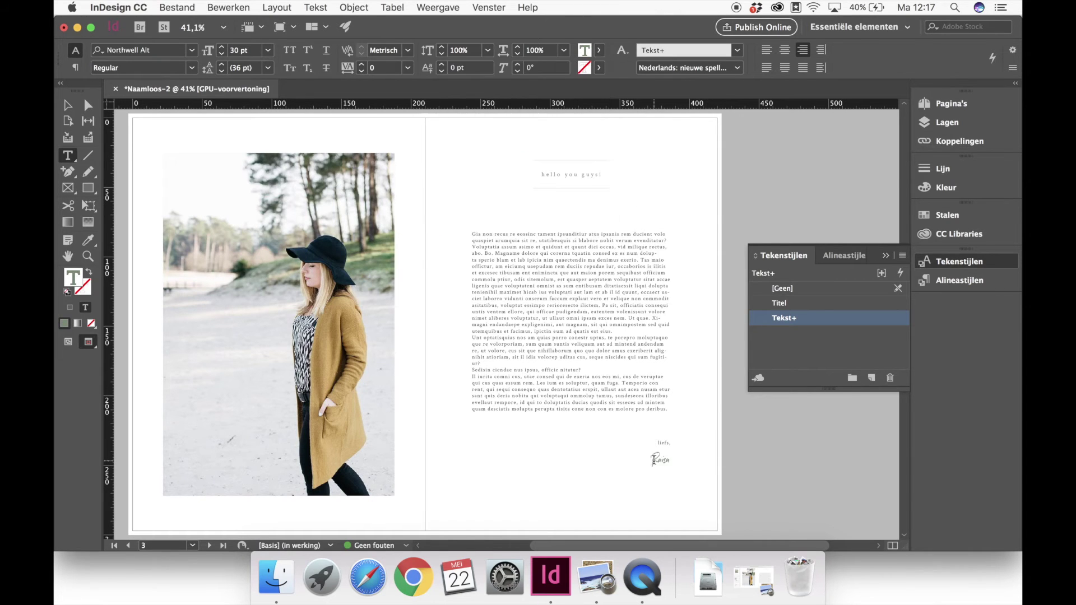
pyautogui.click(237, 50)
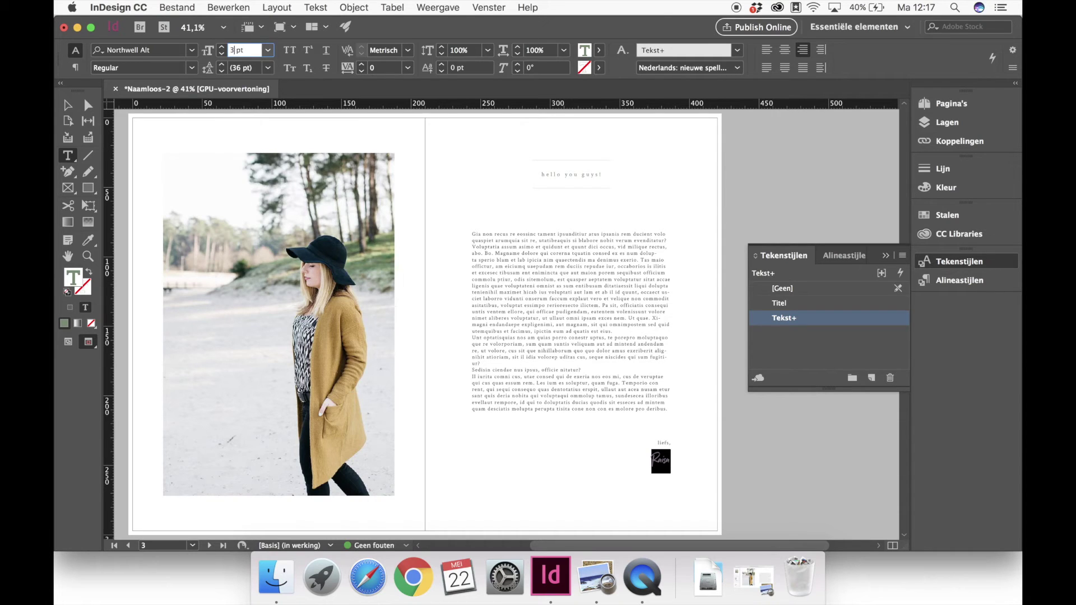
pyautogui.press('Return')
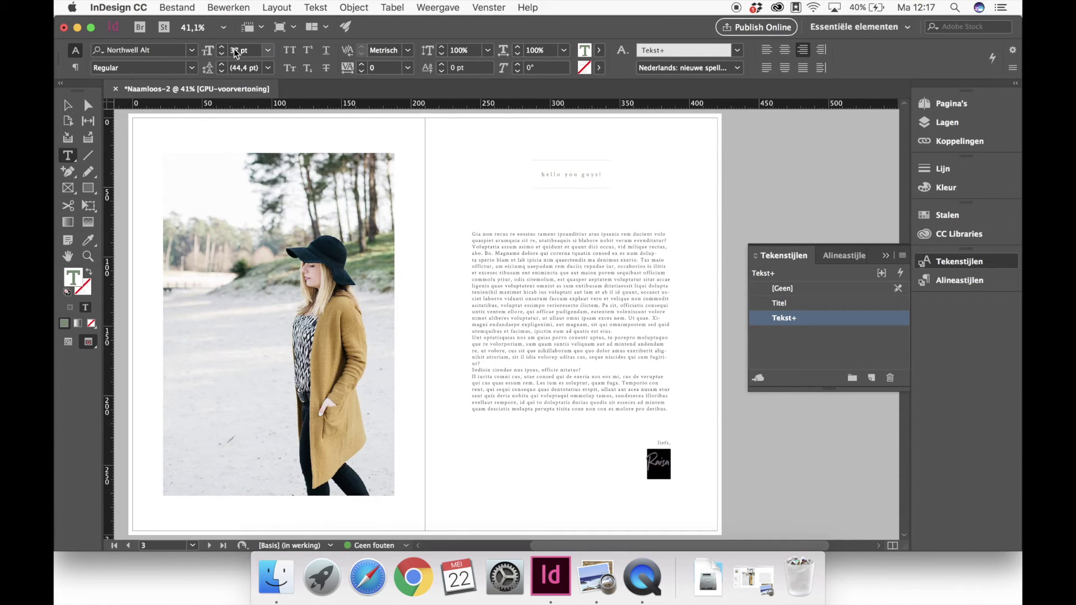
pyautogui.doubleClick(237, 50)
pyautogui.write('70')
pyautogui.press('Return')
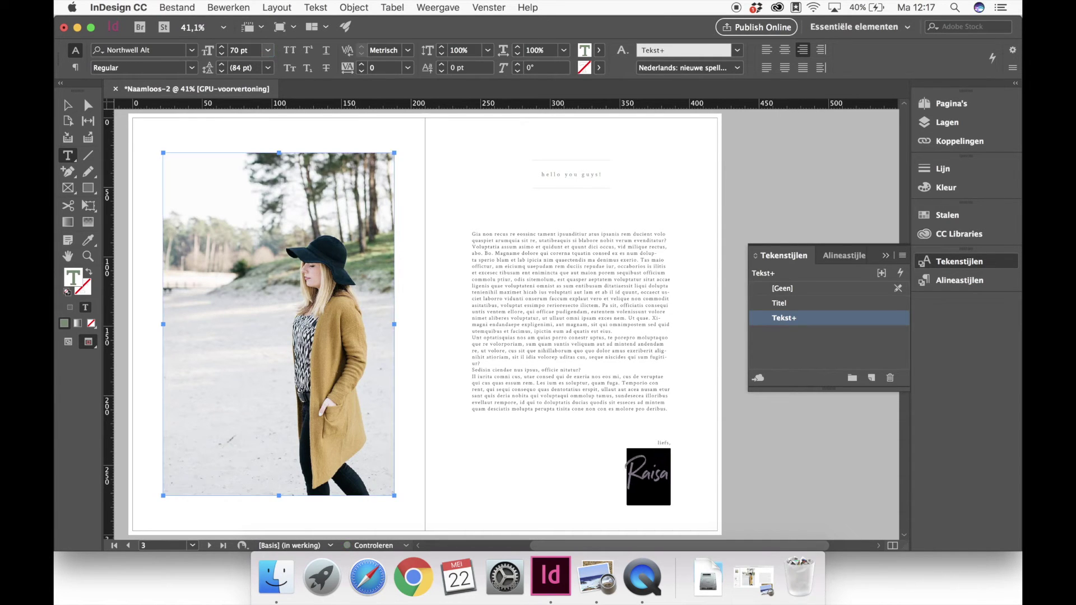
# Change the signature's font to the regular Northwell instead of its Alt version.
pyautogui.click(152, 51)
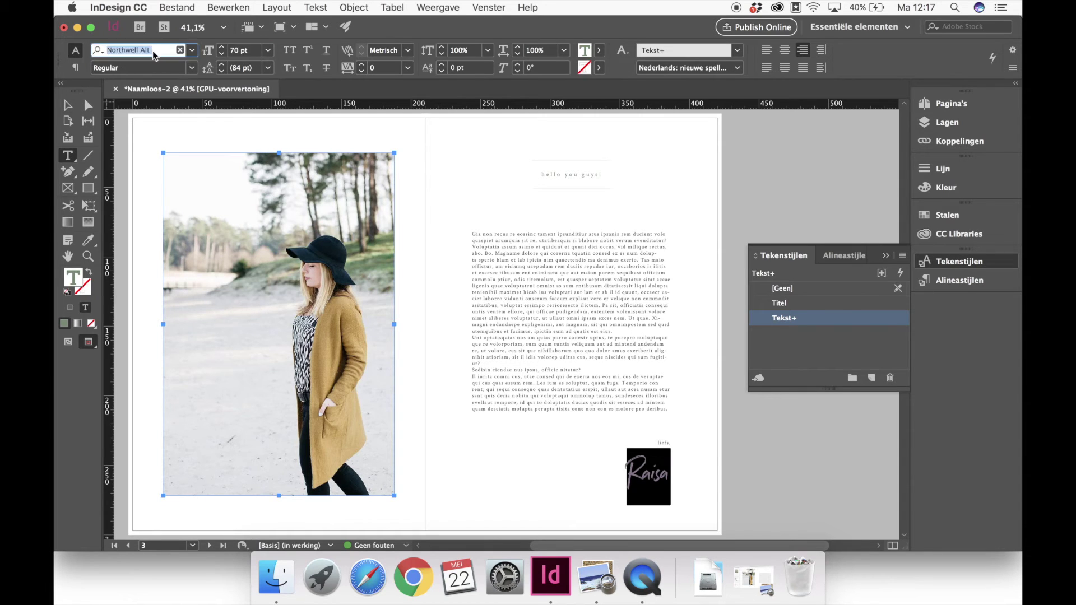
pyautogui.click(153, 51)
pyautogui.press('BackSpace')
pyautogui.press('BackSpace')
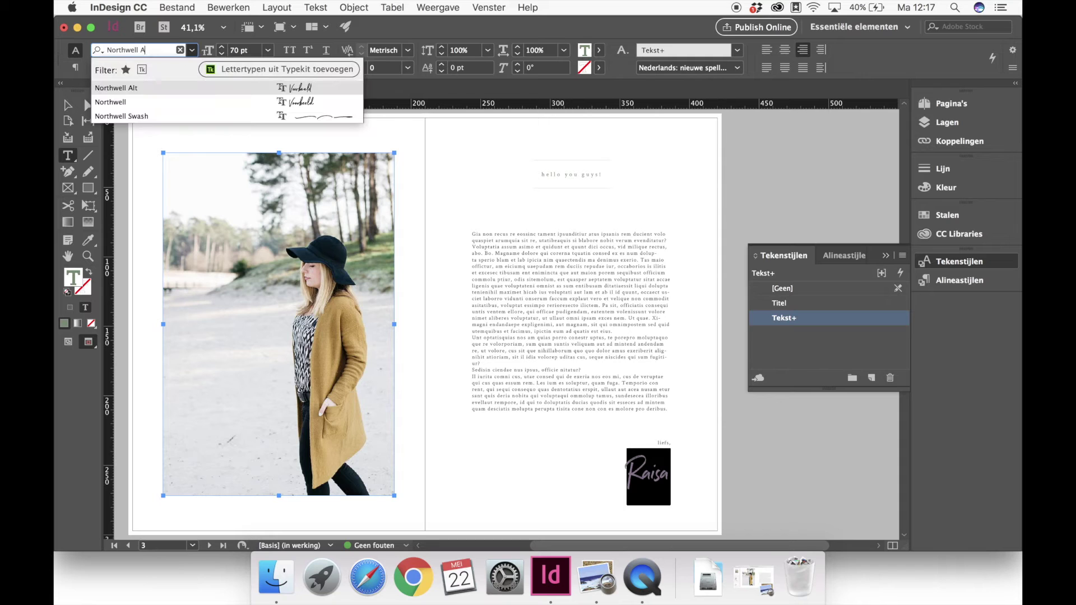
pyautogui.click(143, 102)
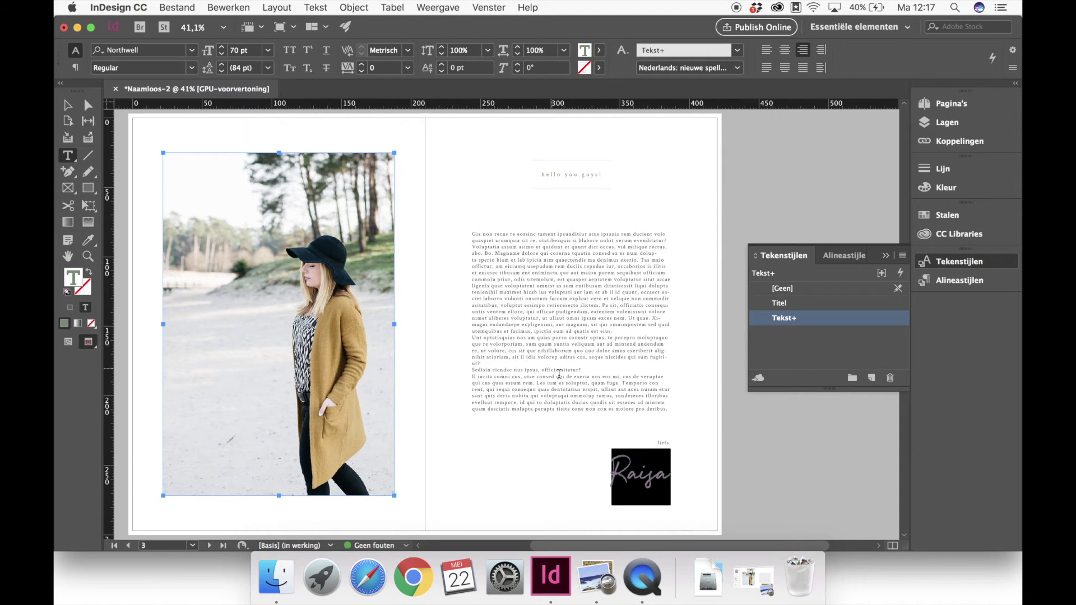
pyautogui.click(635, 465)
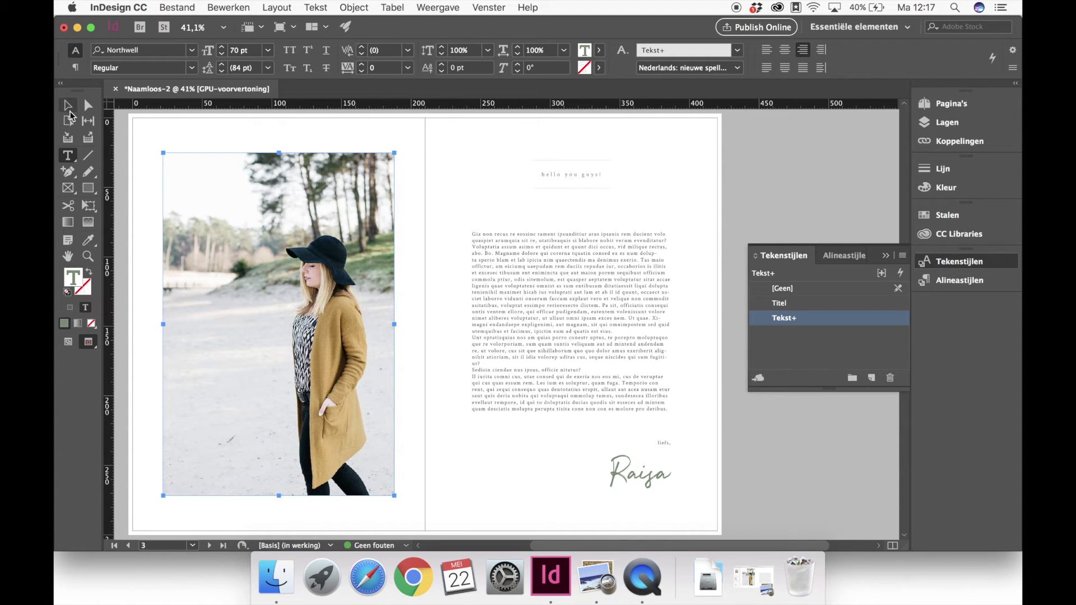
# Move the signature frame up in small increments to Y 233 mm, close beneath "liefs," on page 3.
pyautogui.click(68, 106)
pyautogui.moveTo(674, 485); pyautogui.dragTo(576, 399)
pyautogui.press('Up')
pyautogui.press('Up')
pyautogui.press('Up')
pyautogui.press('Up')
pyautogui.press('Up')
pyautogui.press('Up')
pyautogui.press('Up')
pyautogui.press('Up')
pyautogui.press('Up')
pyautogui.press('Up')
pyautogui.press('Up')
pyautogui.press('Up')
pyautogui.press('Up')
pyautogui.press('Up')
pyautogui.press('Up')
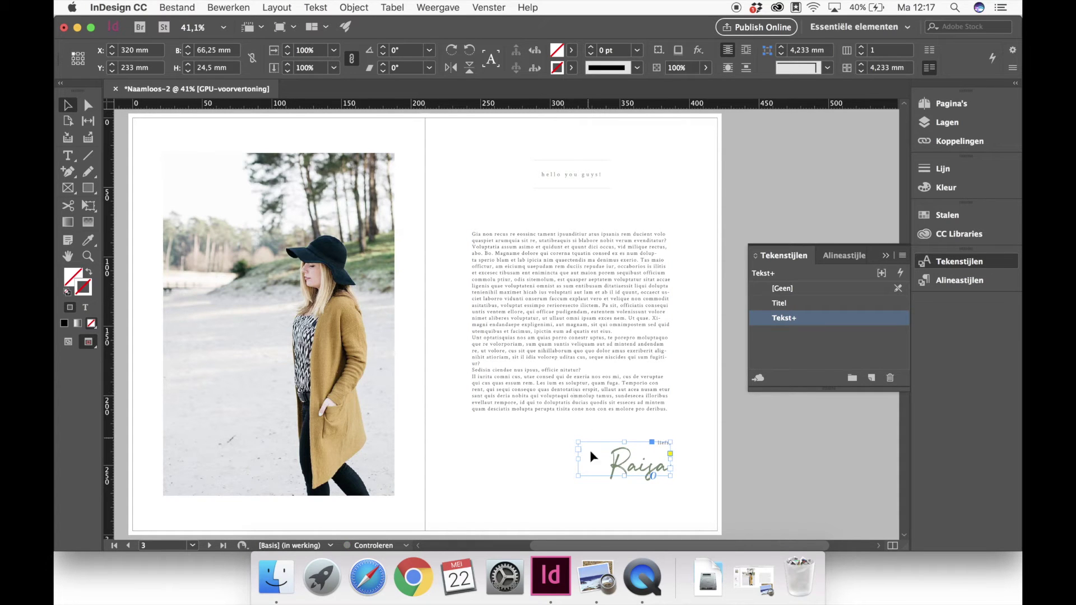
pyautogui.click(724, 439)
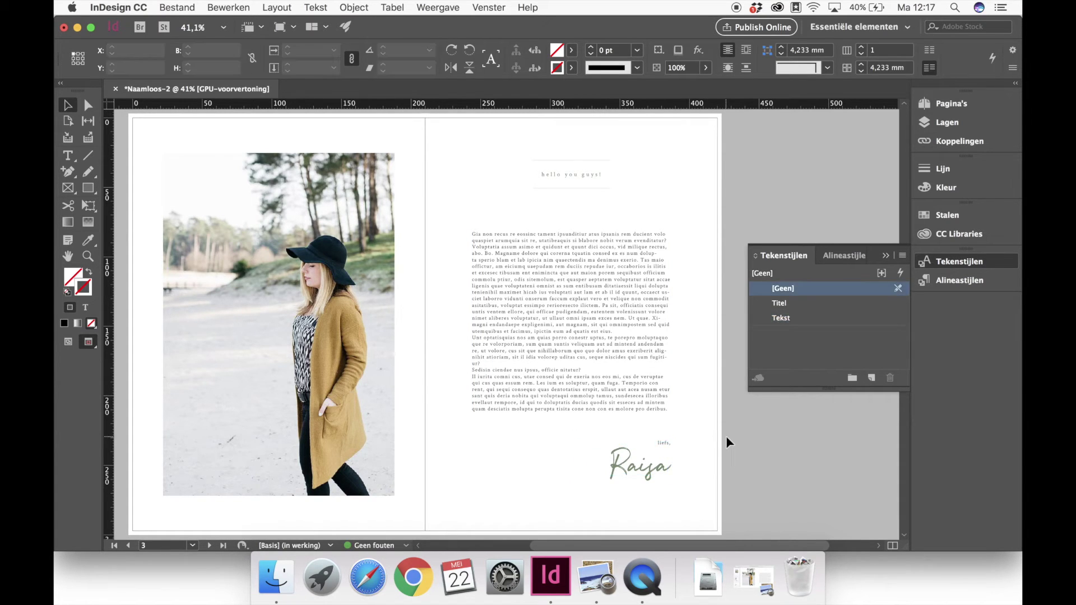
# Set the font size of the signature text to 60 pt.
pyautogui.click(631, 475)
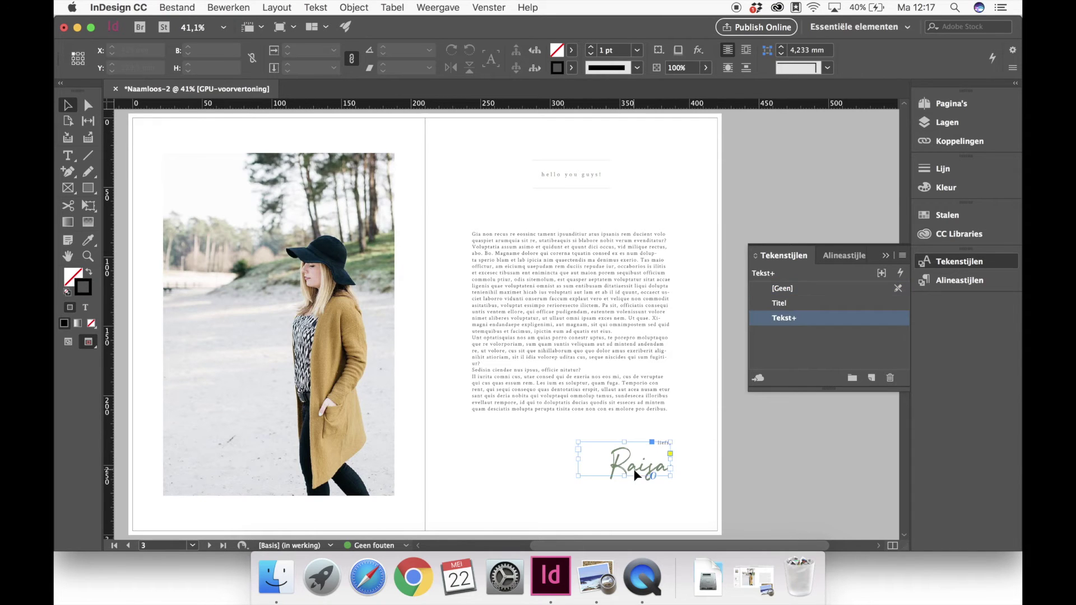
pyautogui.doubleClick(616, 459)
pyautogui.press('super+a')
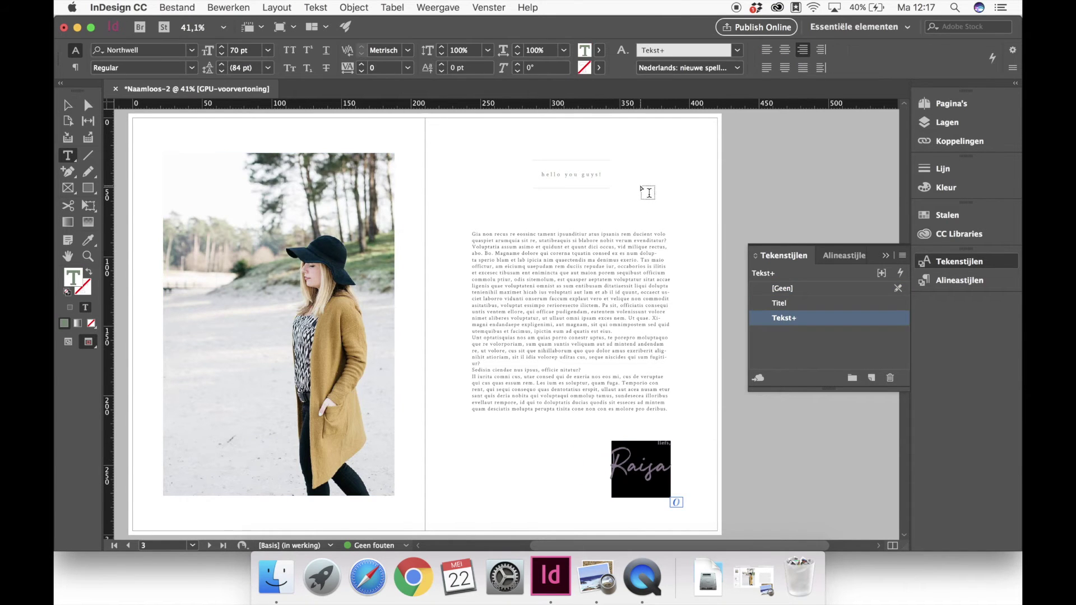
pyautogui.doubleClick(235, 51)
pyautogui.write('60')
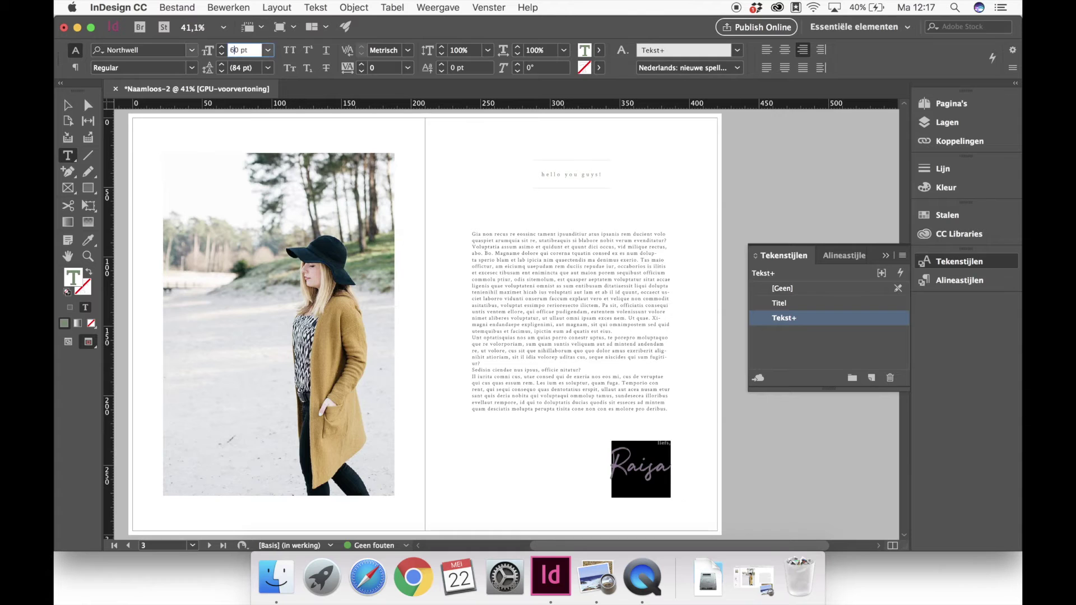
pyautogui.press('Return')
# Rotate the signature frame 6° counterclockwise so that it slants upward, and deselect it.
pyautogui.click(68, 105)
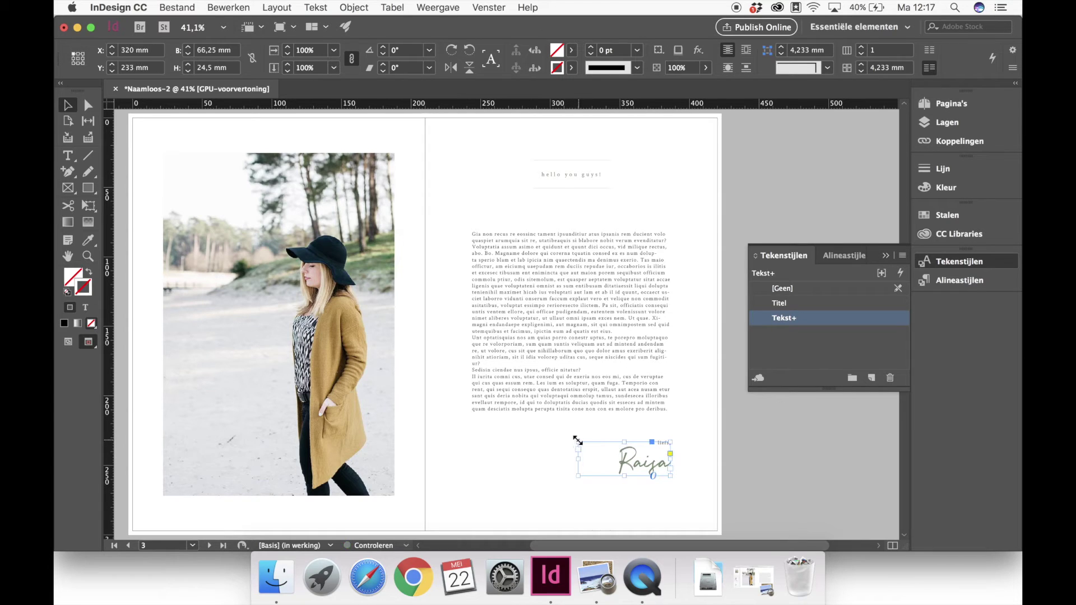
pyautogui.moveTo(573, 438); pyautogui.dragTo(573, 447)
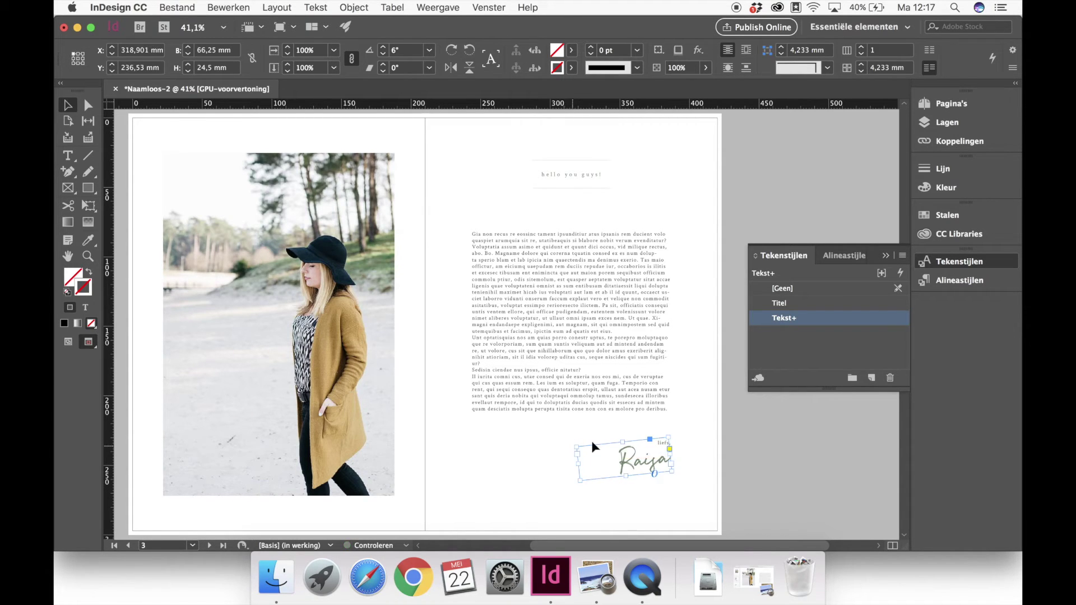
pyautogui.click(744, 453)
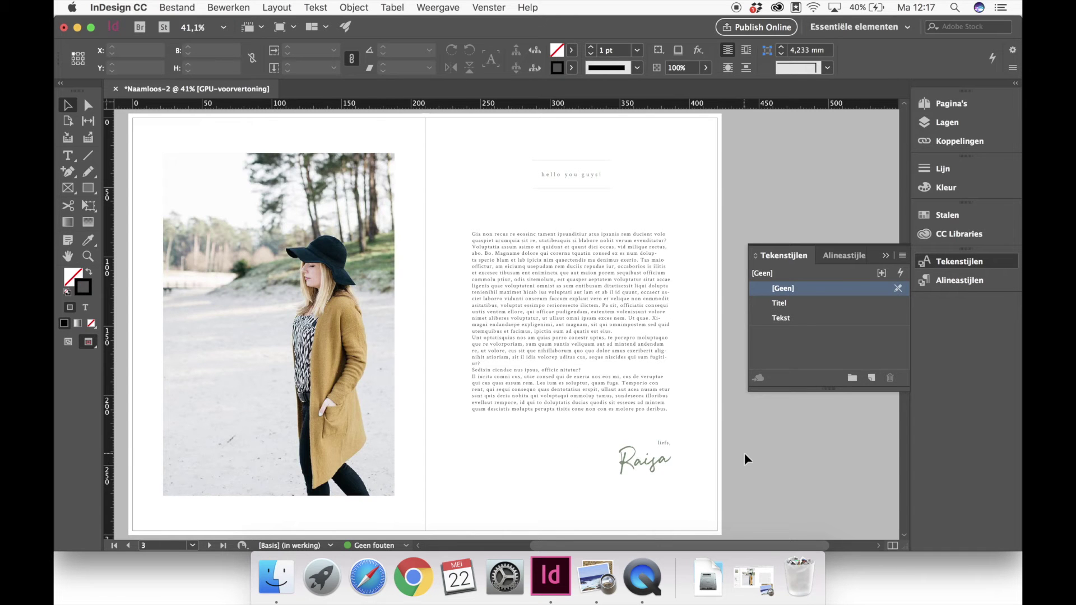
# Switch to Preview and examine the example PDF's signed closing and the "social interaction" spread after it.
pyautogui.click(593, 571)
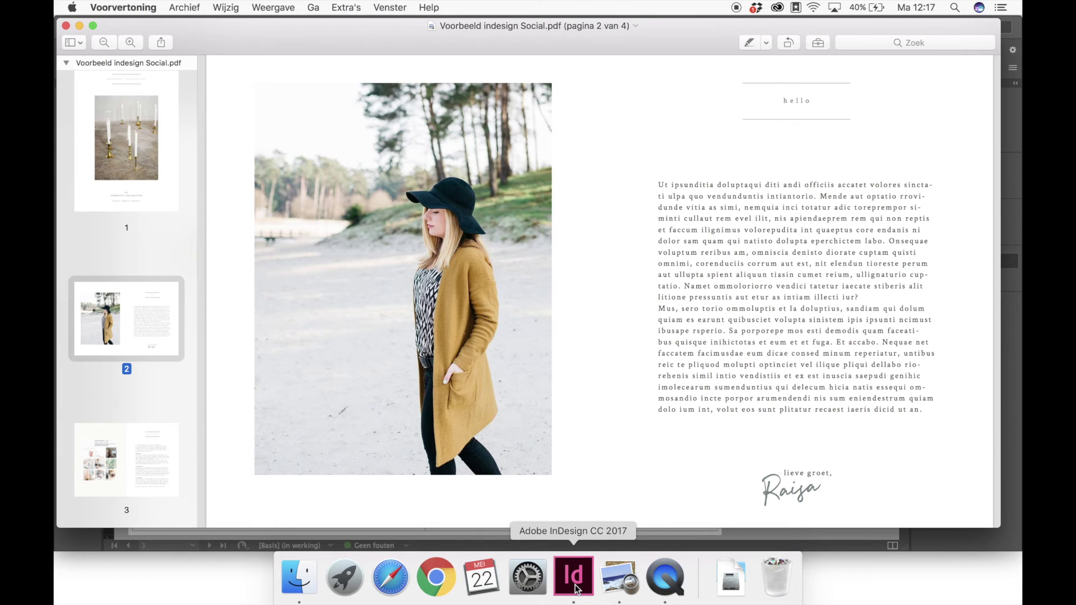
pyautogui.scroll(-3, 668, 364)
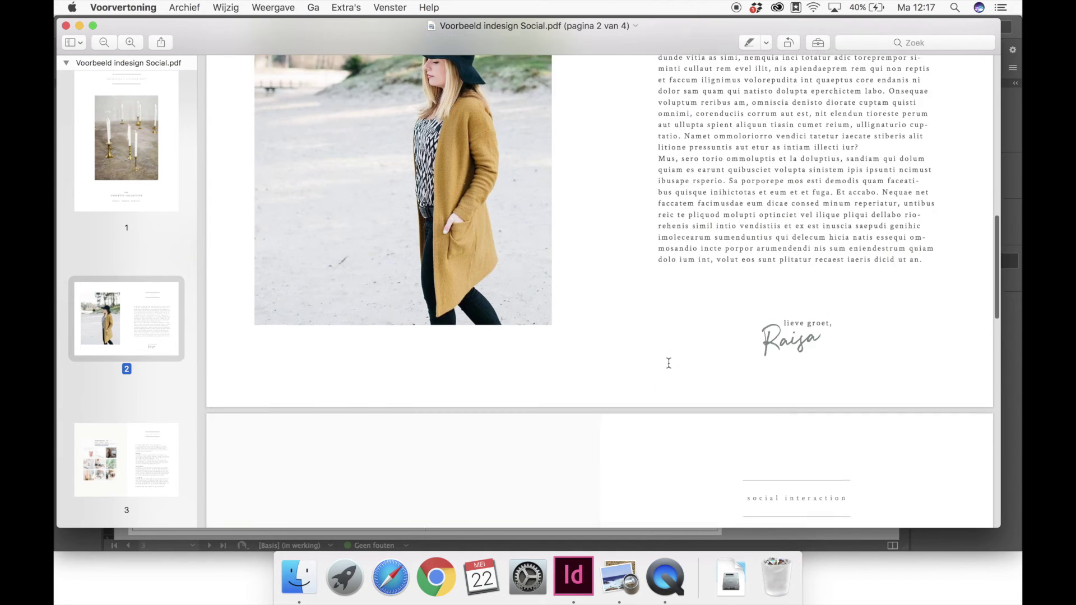
pyautogui.scroll(5, 668, 365)
pyautogui.scroll(-3, 669, 363)
pyautogui.scroll(-10, 668, 364)
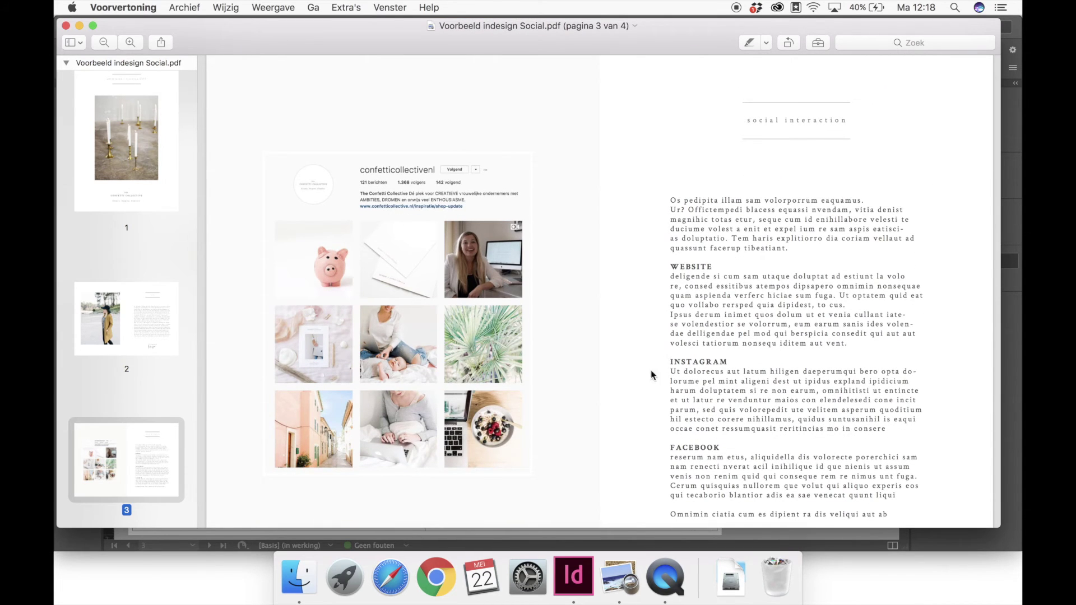
# Return to InDesign and copy everything from spread 2-3 onto the blank spread 4-5, placed at X 27,325 mm and Y 25,31 mm.
pyautogui.click(563, 574)
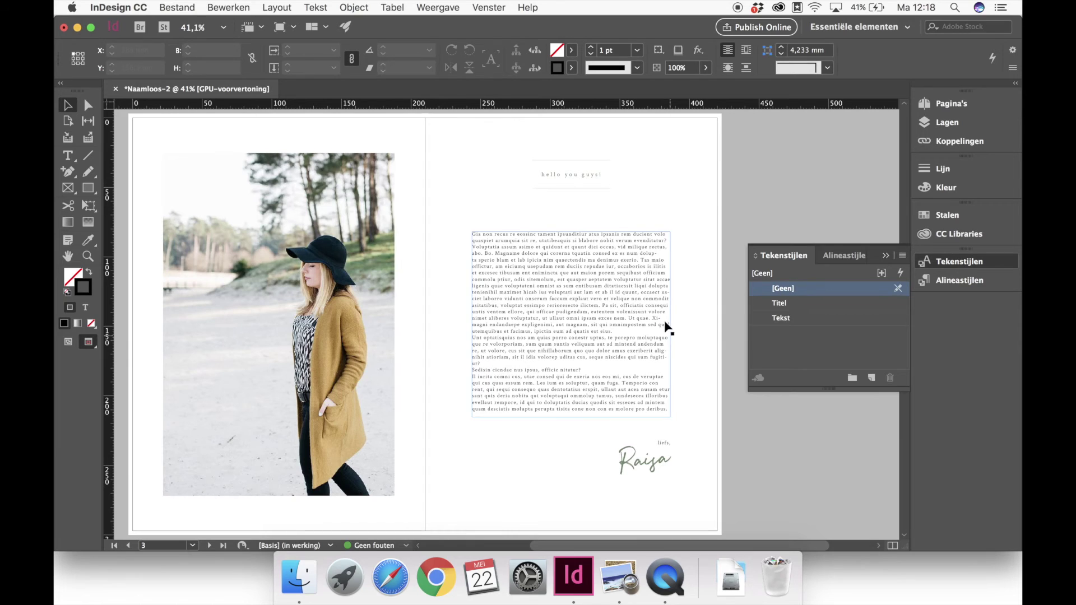
pyautogui.click(930, 106)
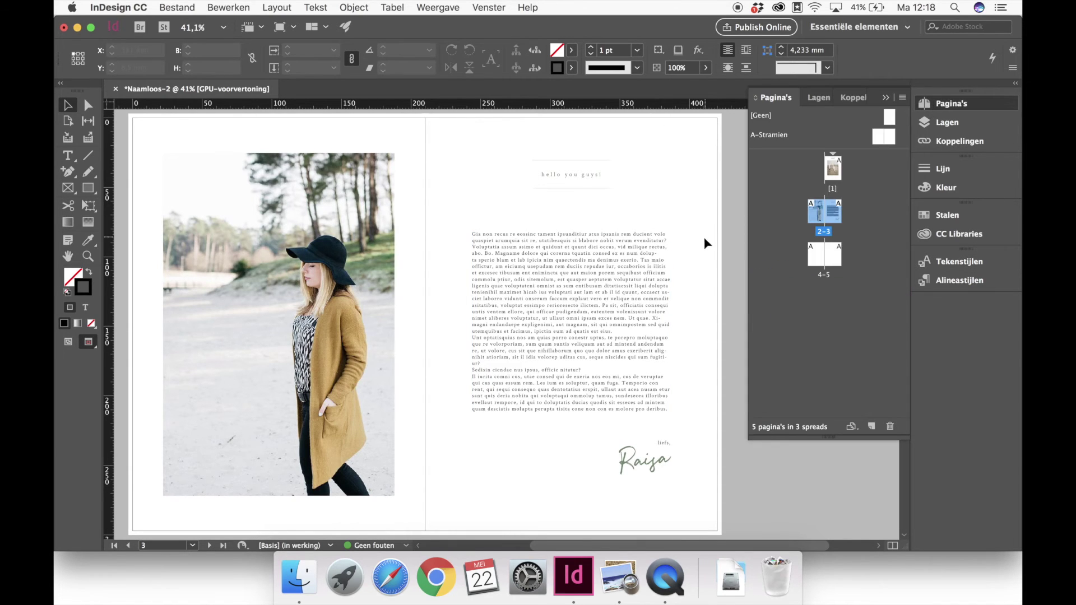
pyautogui.click(881, 99)
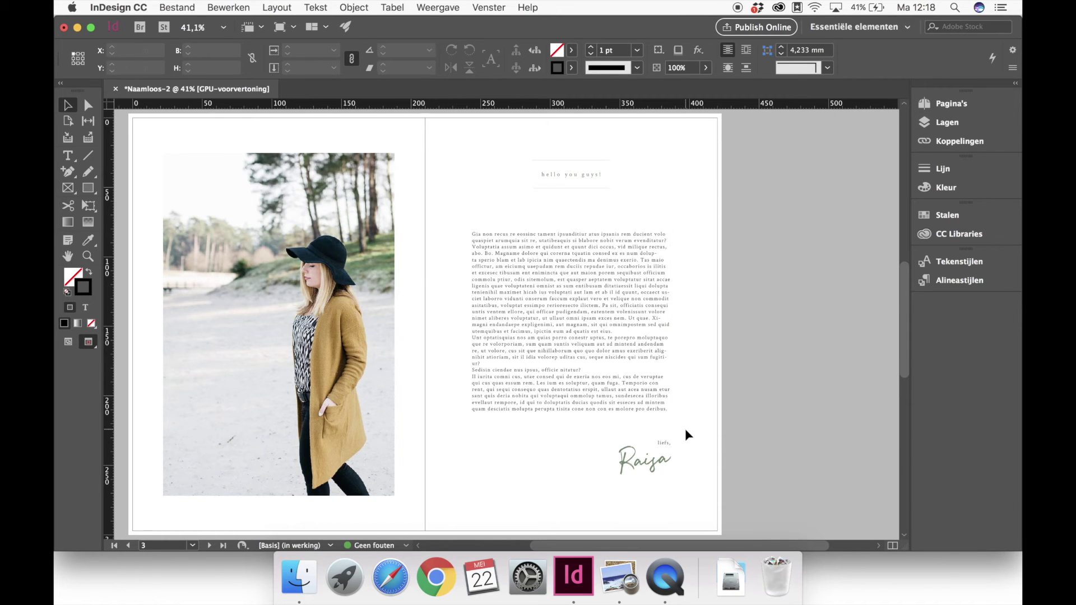
pyautogui.press('super+a')
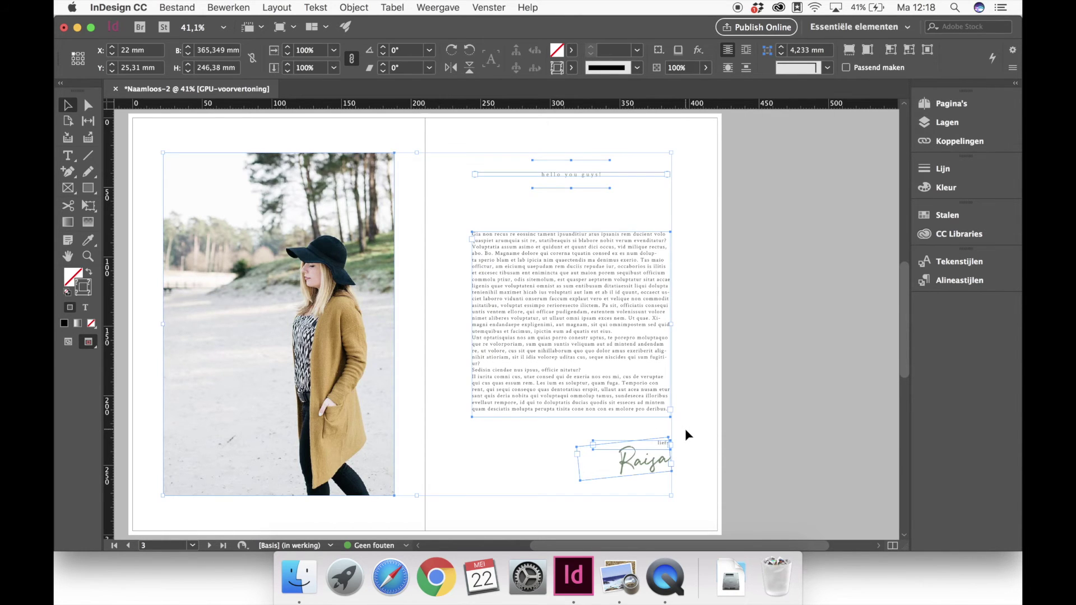
pyautogui.click(733, 309)
pyautogui.scroll(-10, 733, 308)
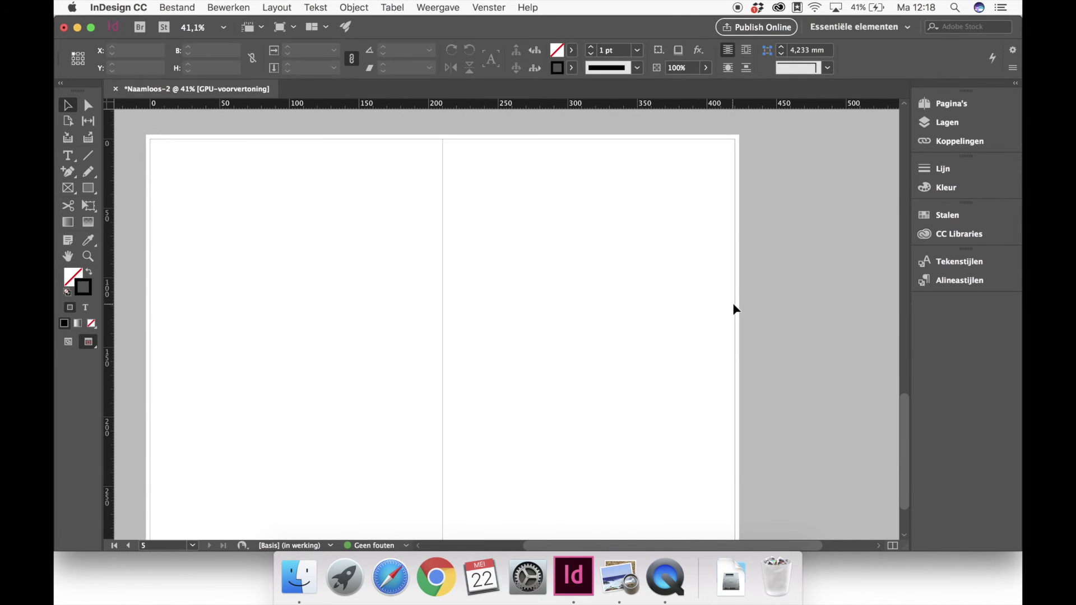
pyautogui.press('super+v')
pyautogui.moveTo(428, 370)
pyautogui.mouseDown()
pyautogui.moveTo(338, 386)
pyautogui.moveTo(365, 392)
pyautogui.mouseUp()
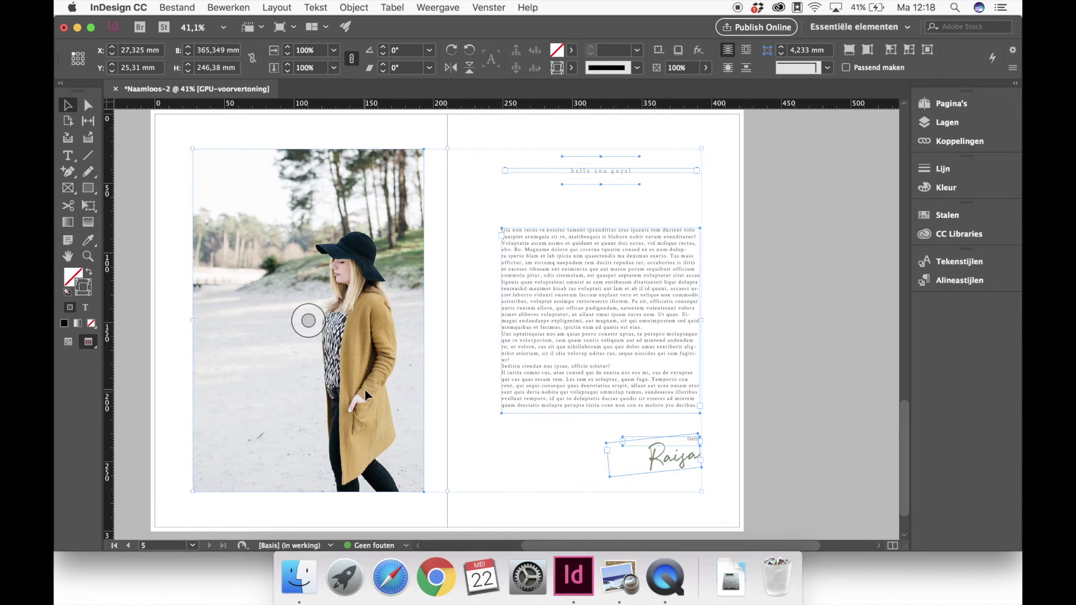
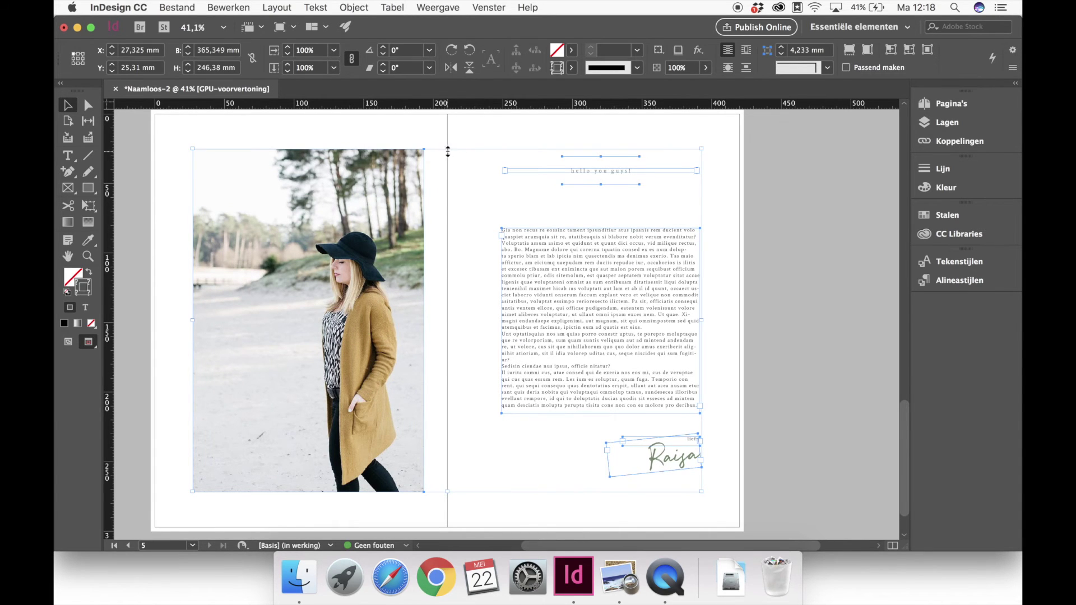
# Compare spread 4-5 with spread 2-3 and move the copied photo on page 4 to X 22 mm, Y 25,31 mm.
pyautogui.click(459, 506)
pyautogui.scroll(10, 458, 507)
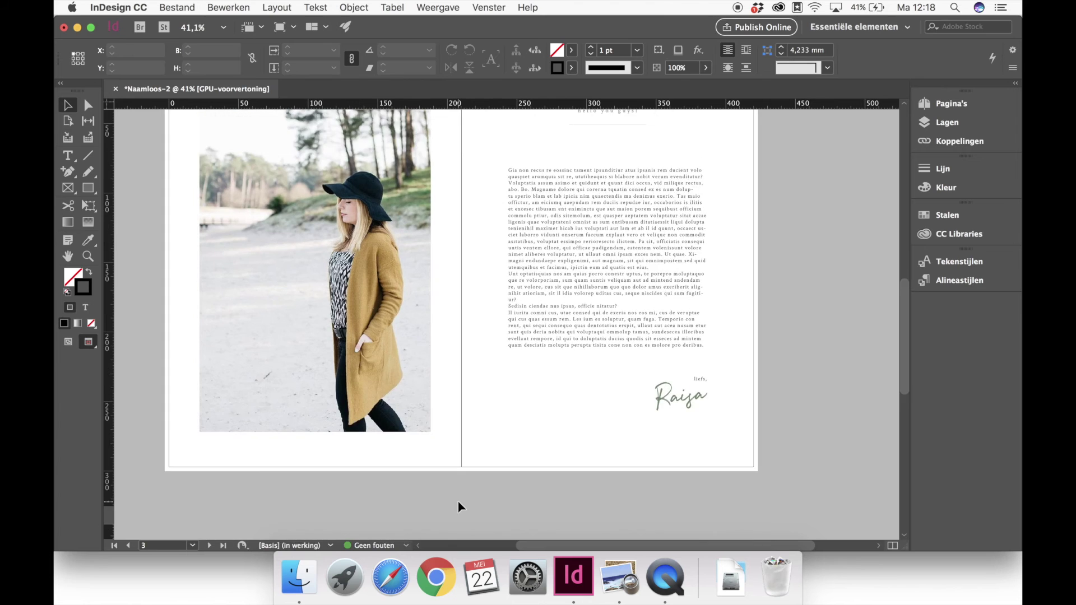
pyautogui.scroll(-10, 458, 507)
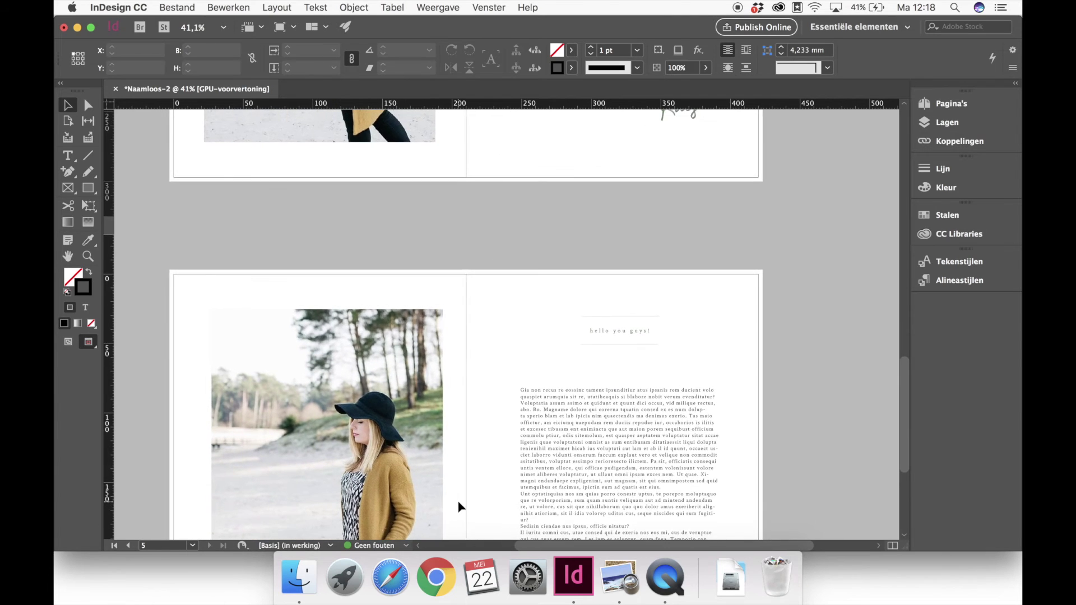
pyautogui.scroll(-10, 458, 507)
pyautogui.scroll(-10, 459, 508)
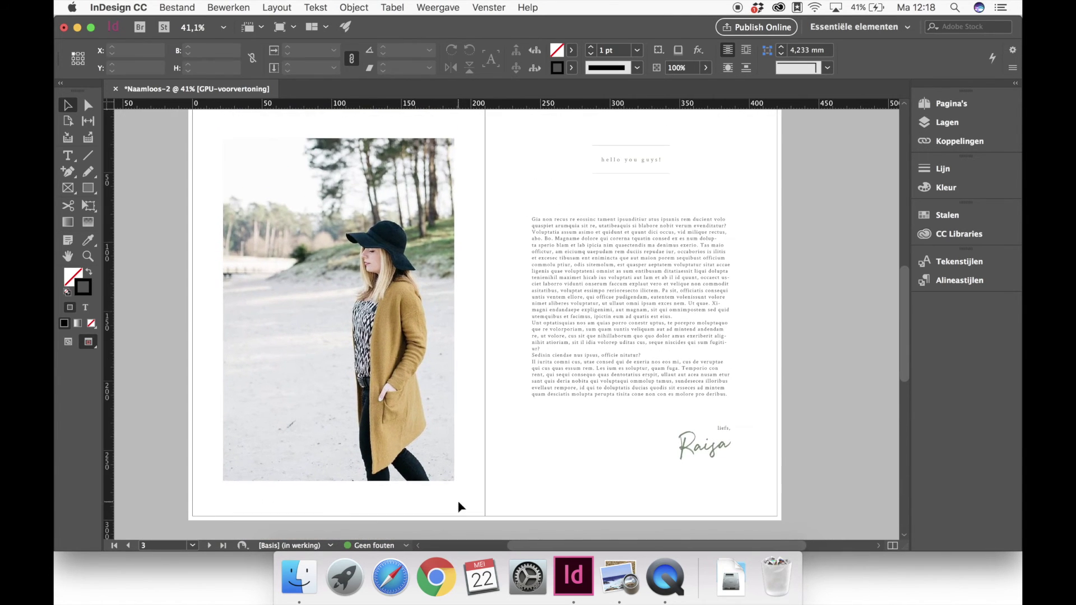
pyautogui.scroll(5, 421, 421)
pyautogui.scroll(-6, 420, 421)
pyautogui.scroll(2, 420, 421)
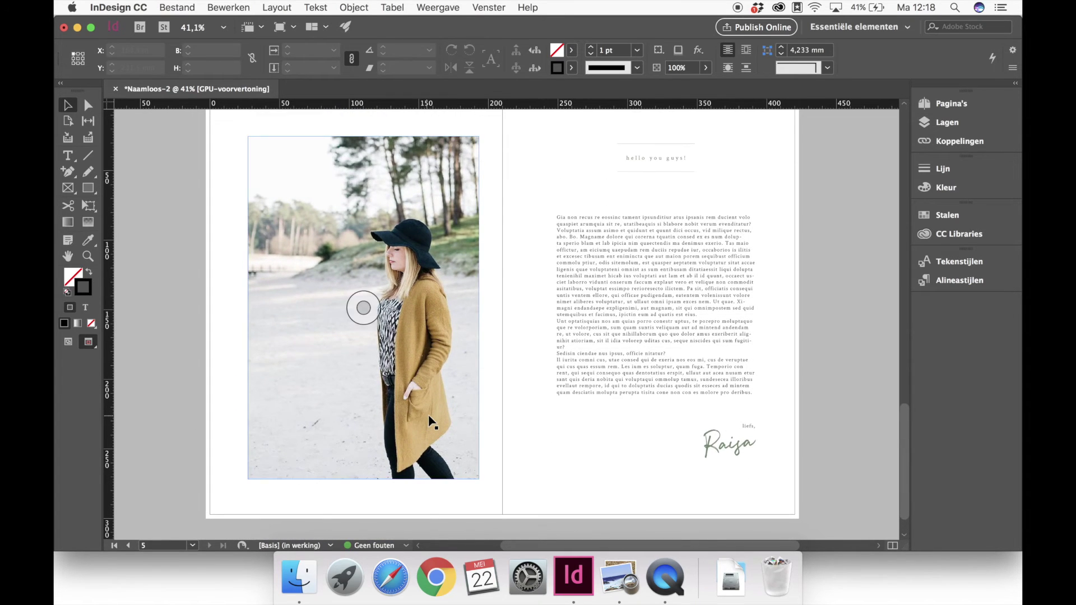
pyautogui.moveTo(429, 416); pyautogui.dragTo(423, 414)
pyautogui.scroll(3, 463, 408)
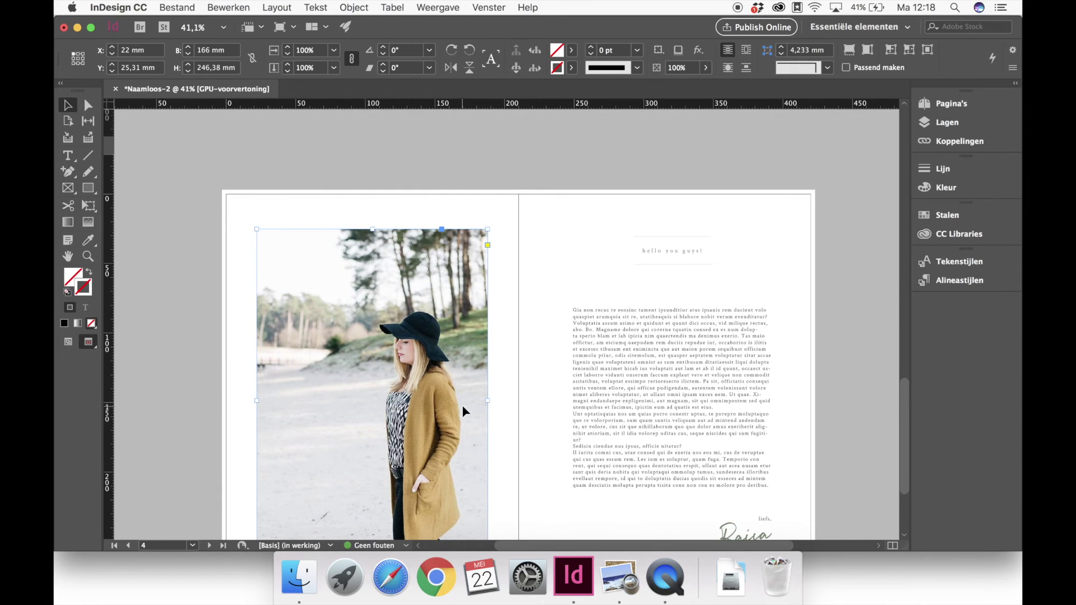
pyautogui.scroll(-5, 463, 408)
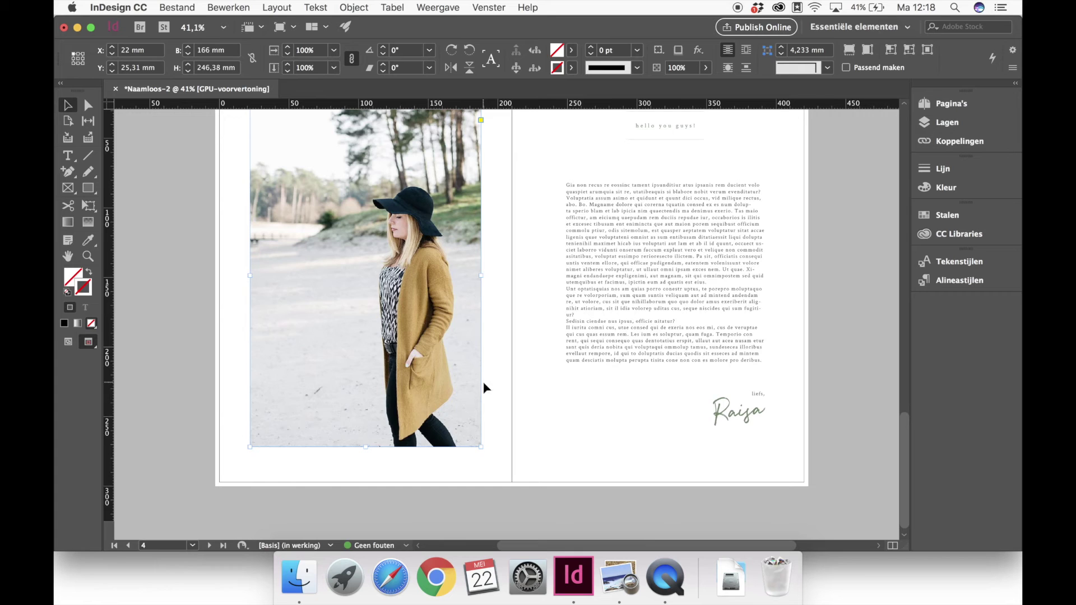
# Retitle the heading on page 5 as "social" and delete the signed closing below the body text.
pyautogui.scroll(2, 484, 384)
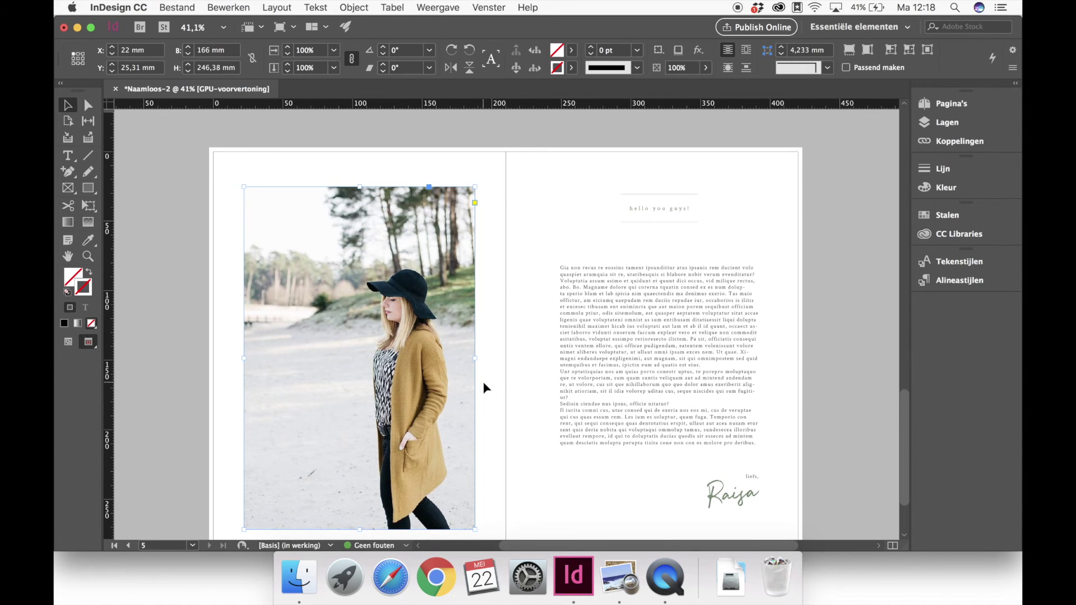
pyautogui.doubleClick(666, 214)
pyautogui.press('super+a')
pyautogui.write('se')
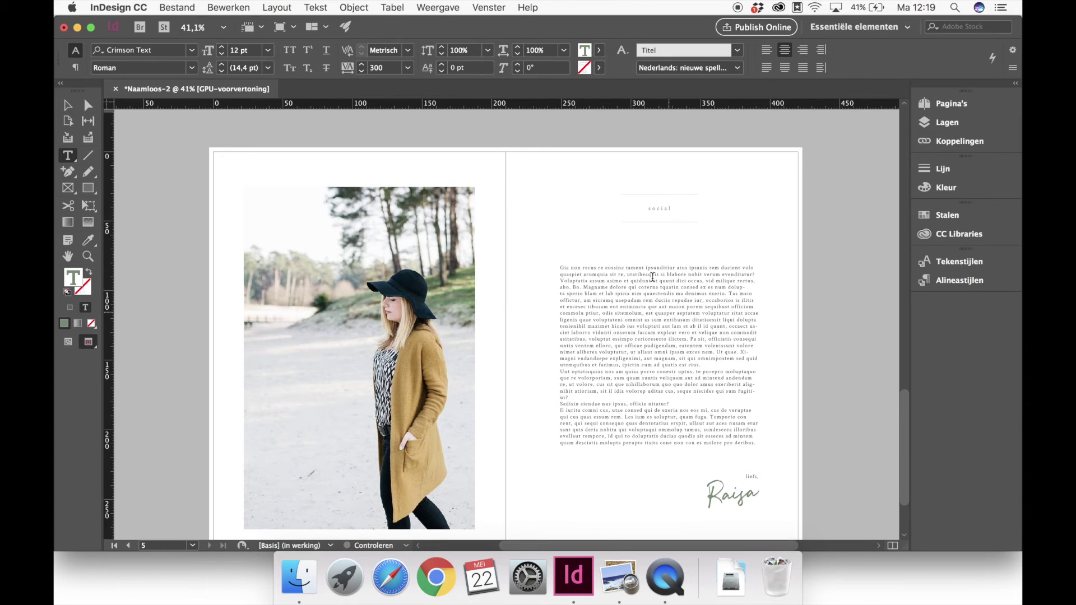
pyautogui.press('Escape')
pyautogui.click(784, 487)
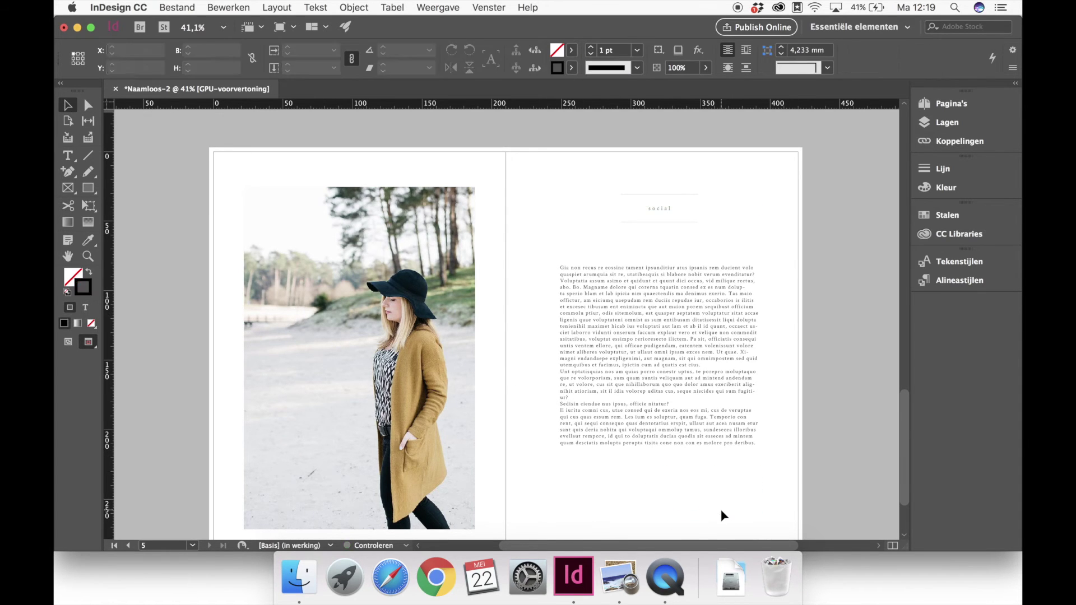
# Extend the page 5 body text frame downward to about 173,5 mm high and fill the extra space with placeholder text.
pyautogui.scroll(-4, 526, 463)
pyautogui.click(647, 381)
pyautogui.moveTo(658, 379); pyautogui.dragTo(654, 437)
pyautogui.doubleClick(644, 395)
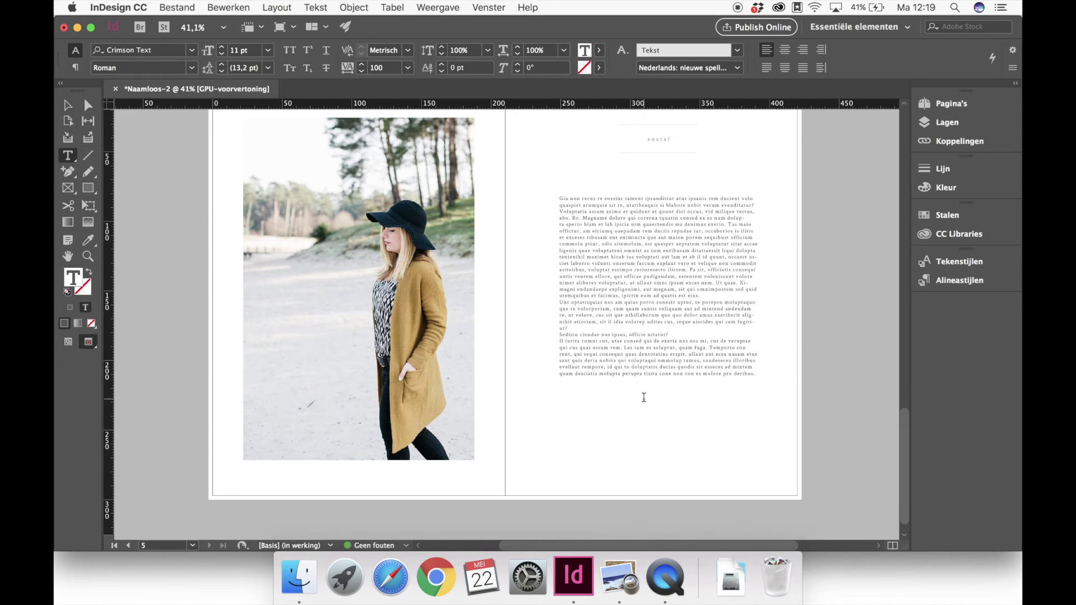
pyautogui.click(315, 8)
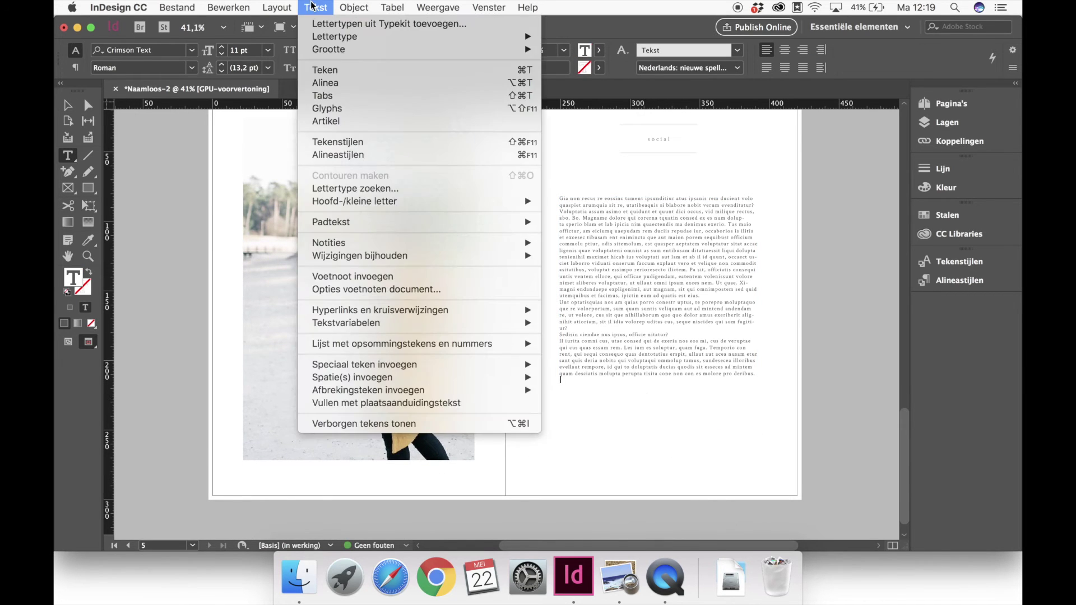
pyautogui.click(318, 403)
pyautogui.press('Escape')
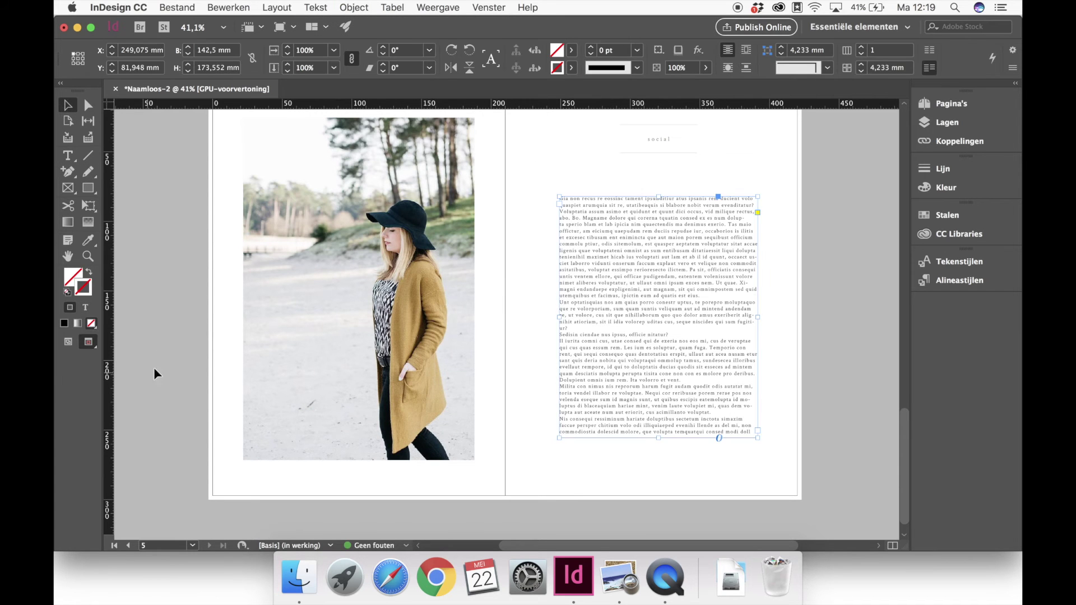
pyautogui.click(160, 372)
# Delete the copied photo of the woman in the black hat from page 4.
pyautogui.scroll(1, 160, 372)
pyautogui.scroll(2, 159, 373)
pyautogui.click(281, 406)
pyautogui.press('Delete')
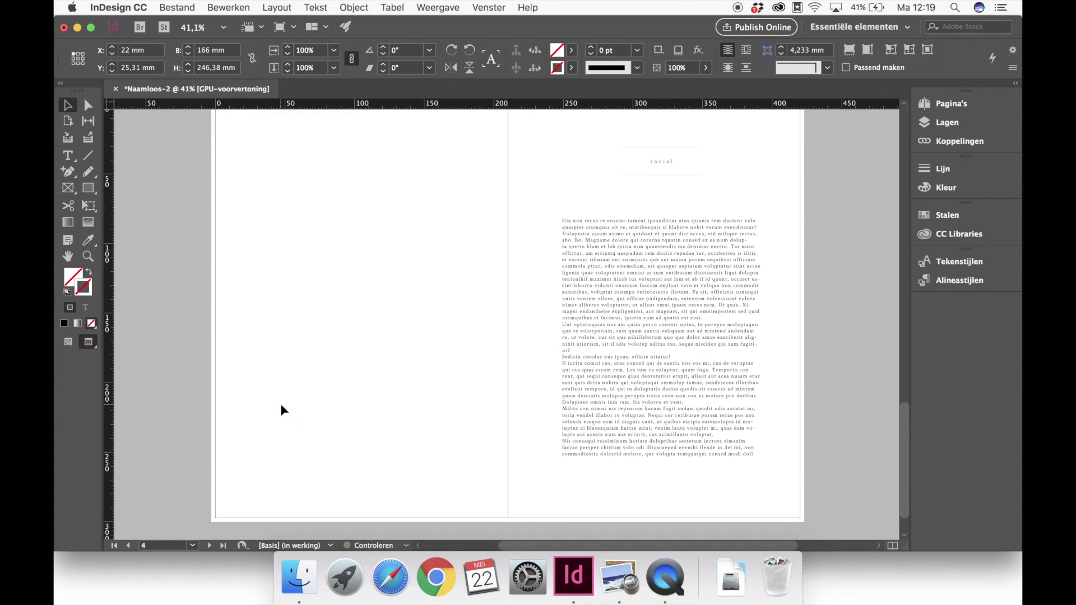
# Place the image 2017-04-04_0009.jpg from the Documentatie folder on page 4.
pyautogui.press('super+d')
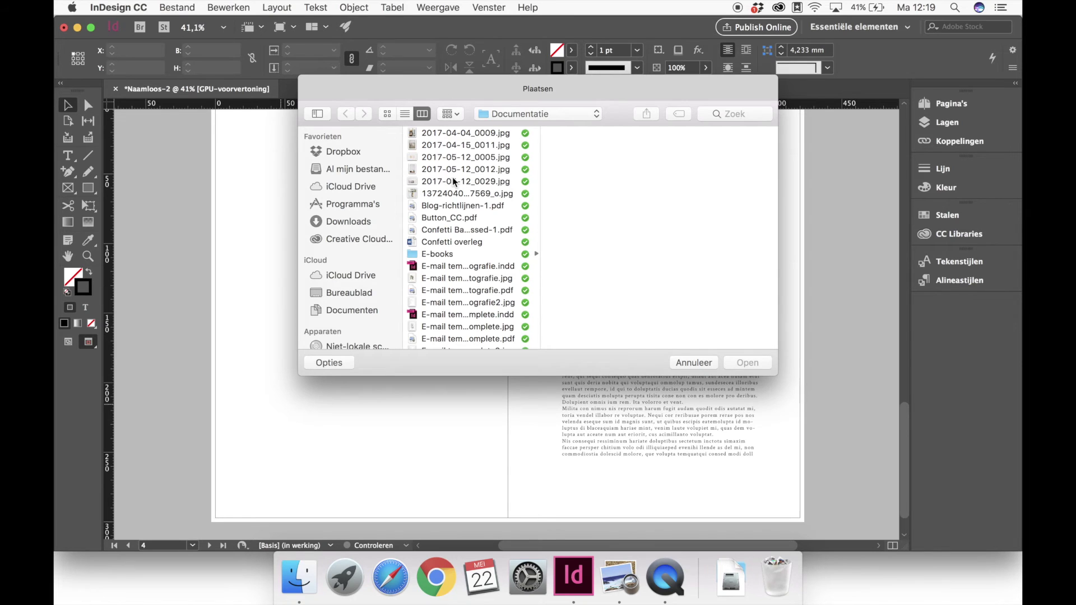
pyautogui.scroll(-10, 447, 216)
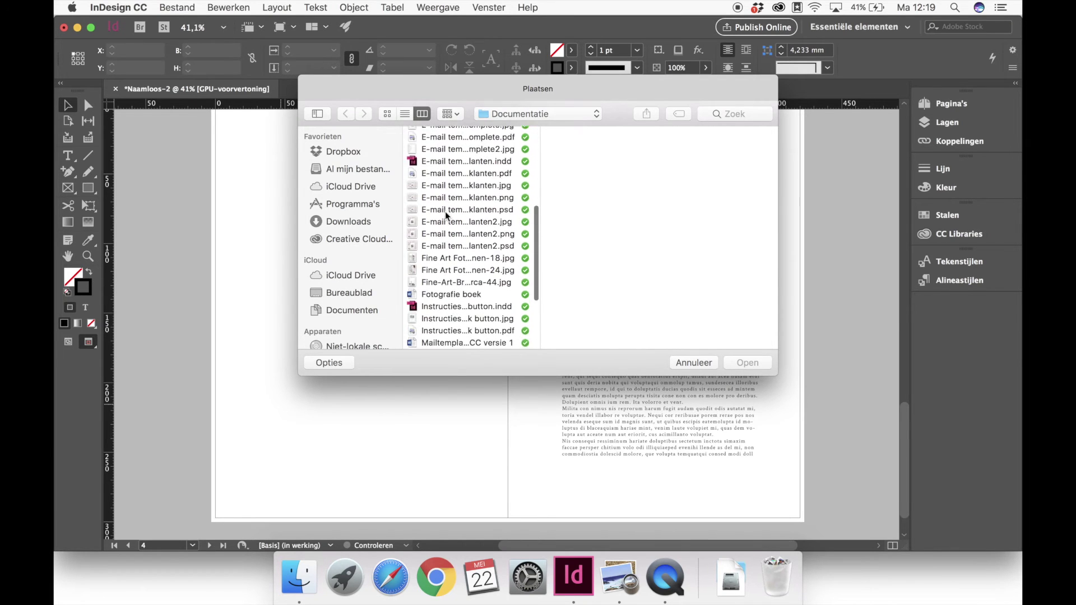
pyautogui.scroll(-5, 447, 216)
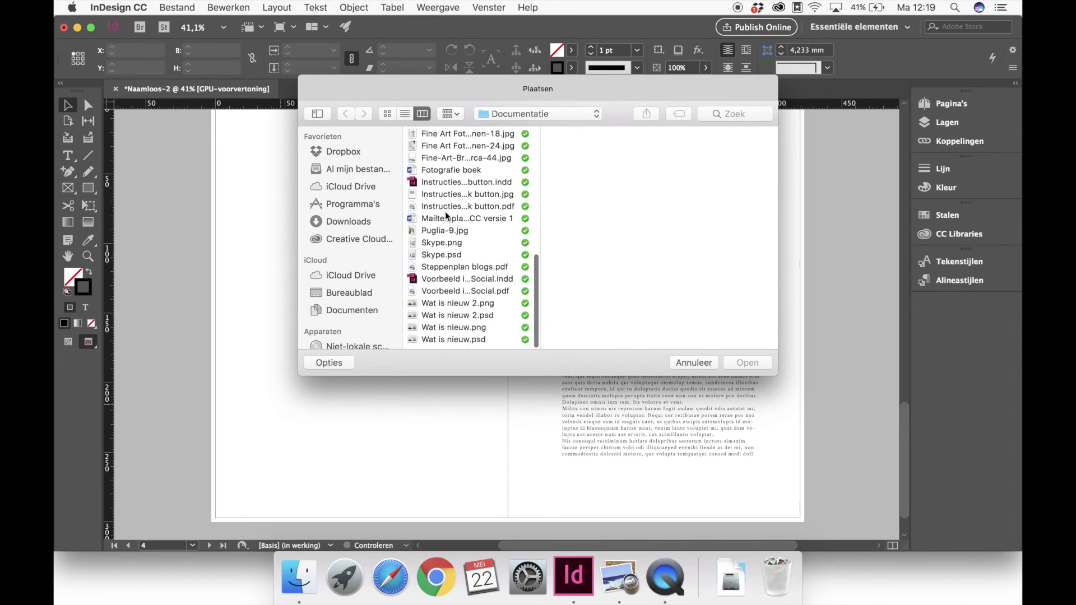
pyautogui.scroll(15, 446, 215)
pyautogui.click(445, 144)
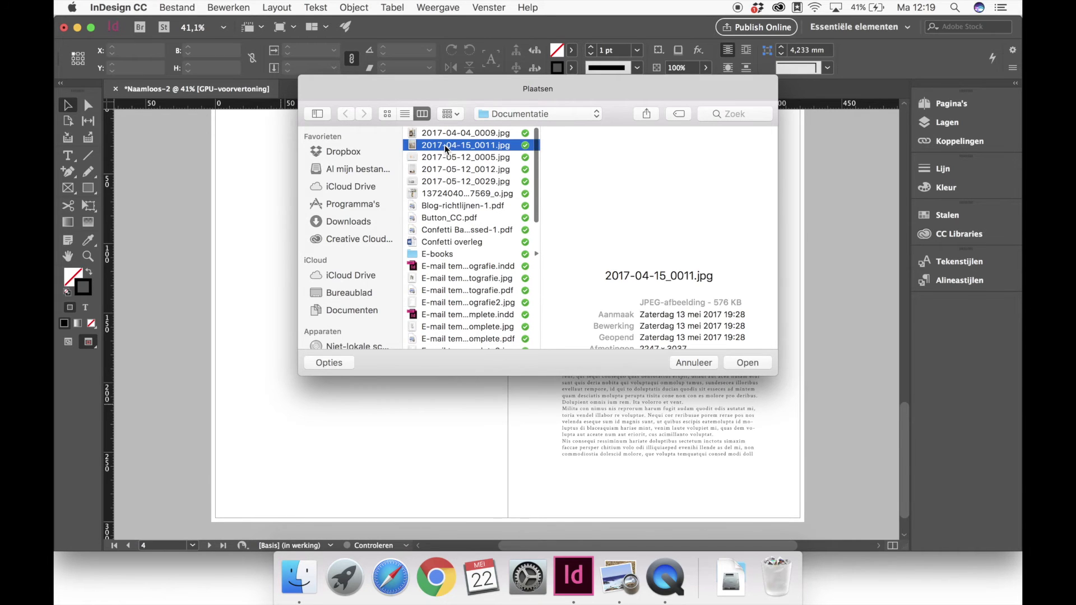
pyautogui.press('Up')
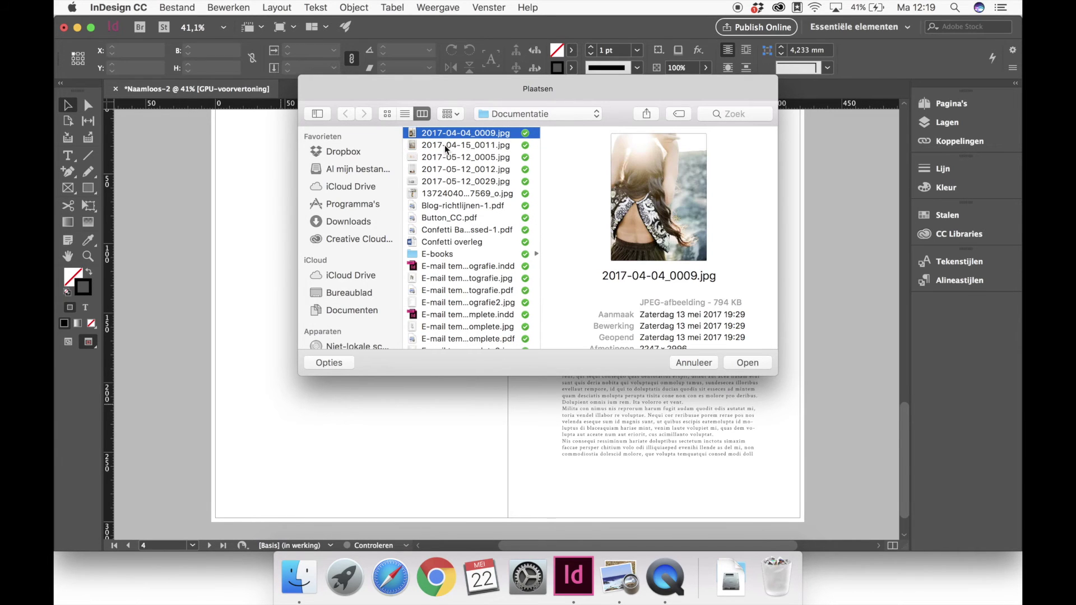
pyautogui.press('Return')
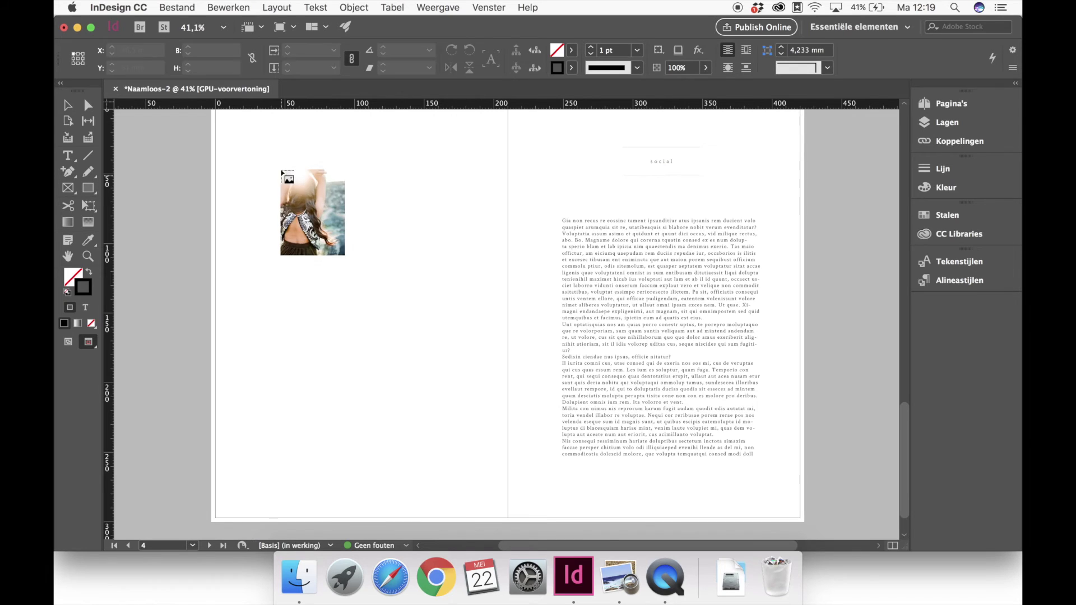
pyautogui.click(282, 175)
# Scale the placed photo to 70% and move it to about X 38,4 mm, Y 59,7 mm on page 4.
pyautogui.click(278, 52)
pyautogui.write('70')
pyautogui.press('Return')
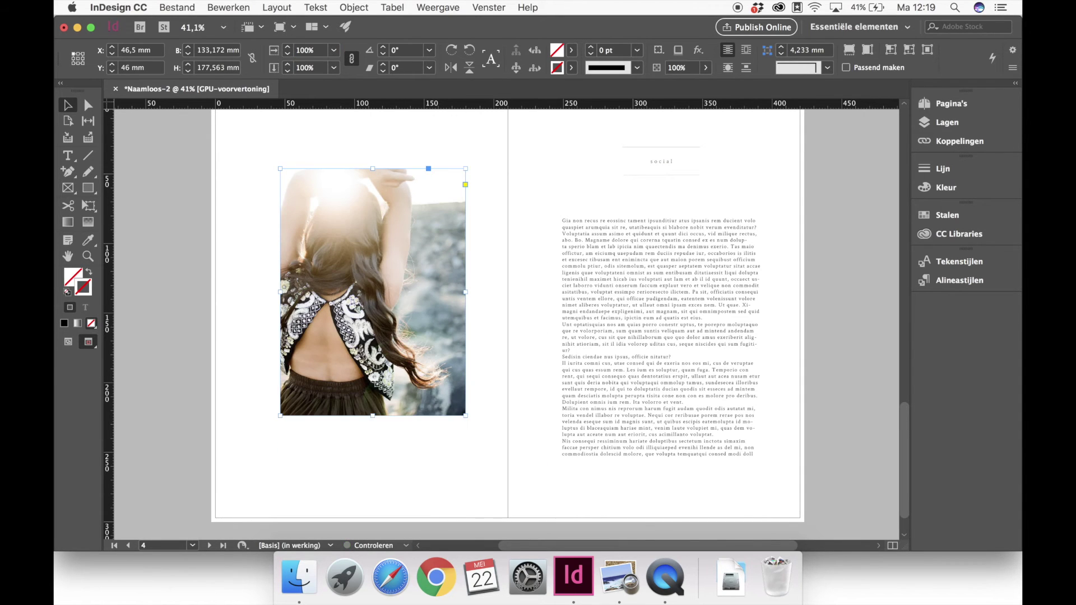
pyautogui.moveTo(430, 373); pyautogui.dragTo(420, 397)
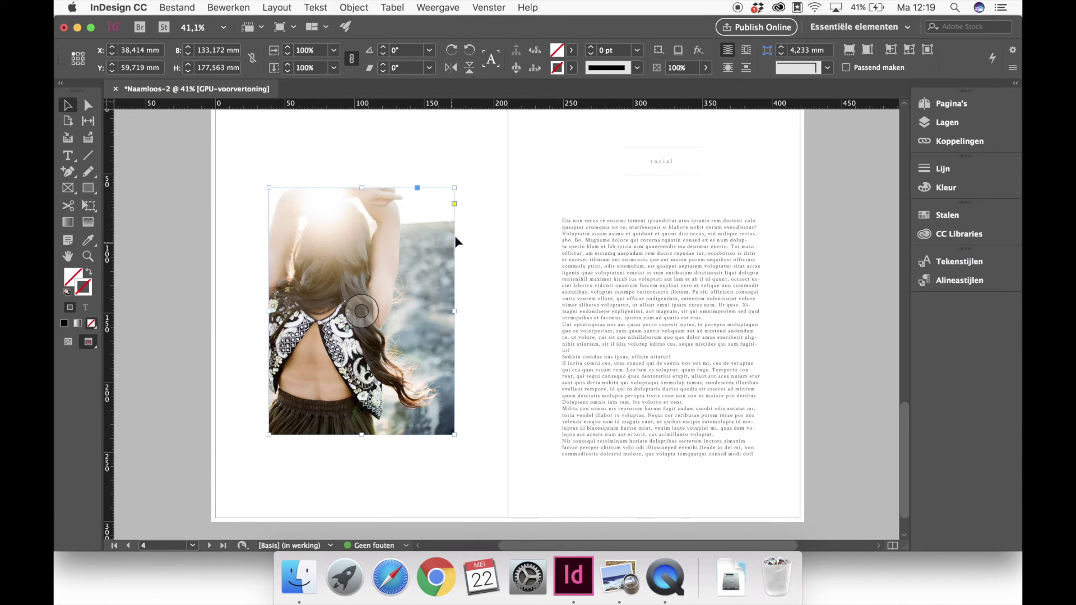
pyautogui.click(478, 222)
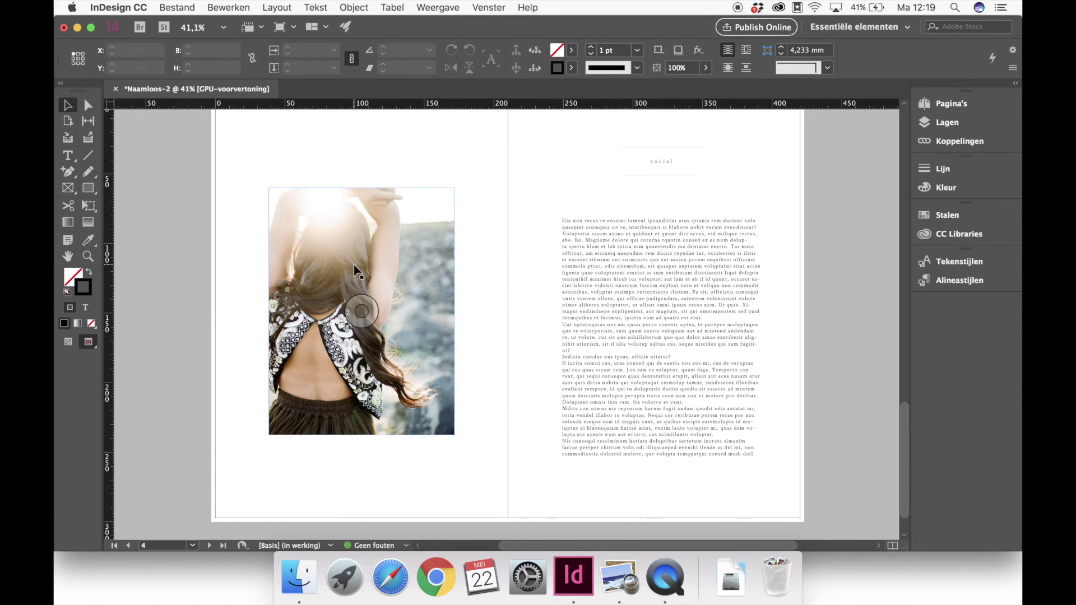
# Draw a rectangle frame covering page 4 including its bleed, at X -3 mm, Y -3 mm, sized 213 × 303 mm.
pyautogui.scroll(-10, 355, 273)
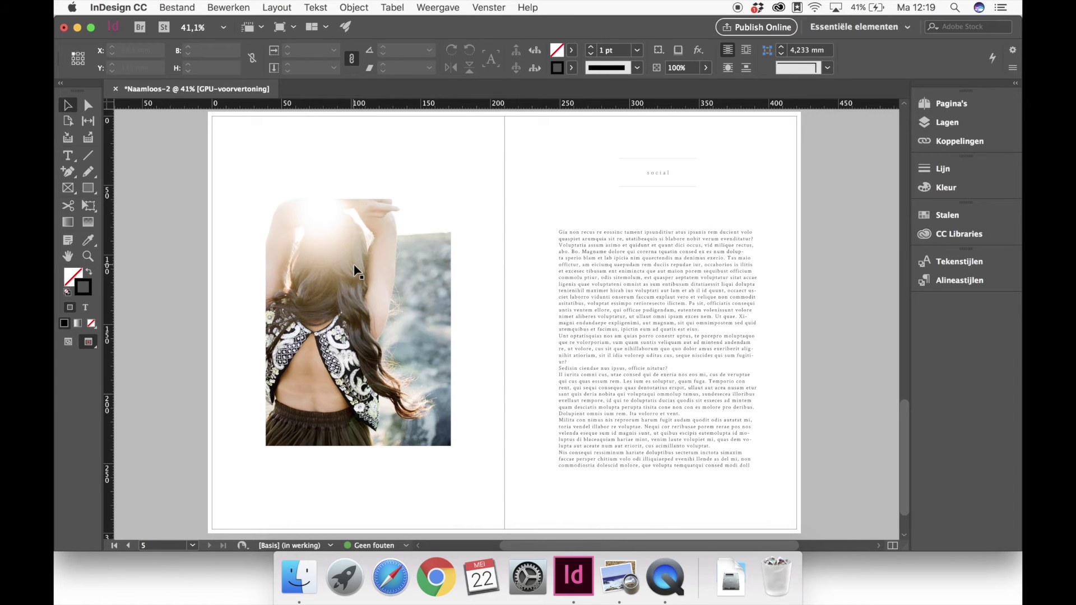
pyautogui.click(67, 190)
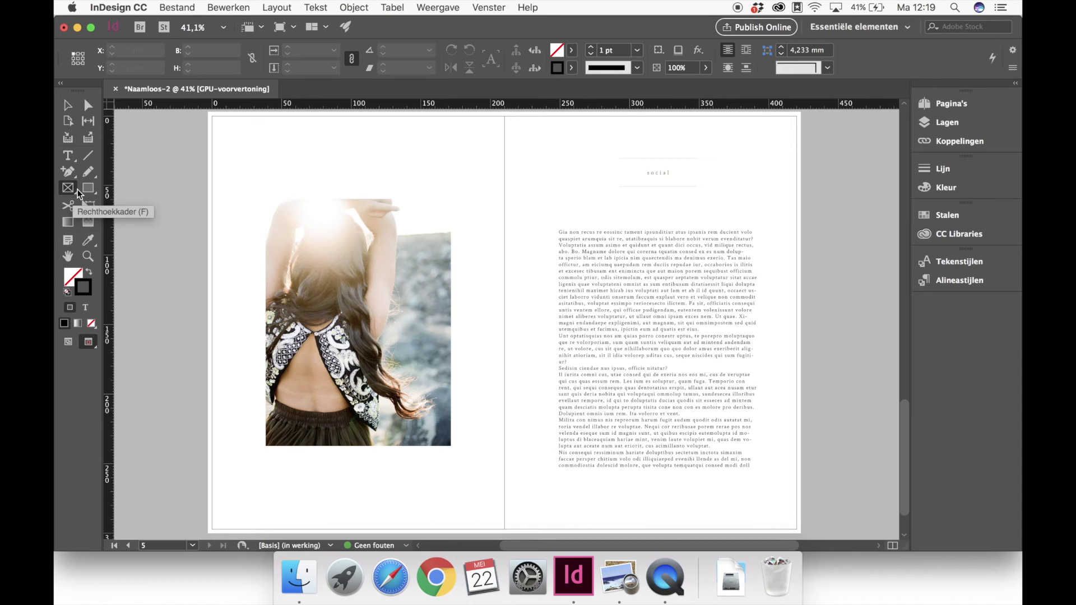
pyautogui.moveTo(208, 115); pyautogui.dragTo(506, 533)
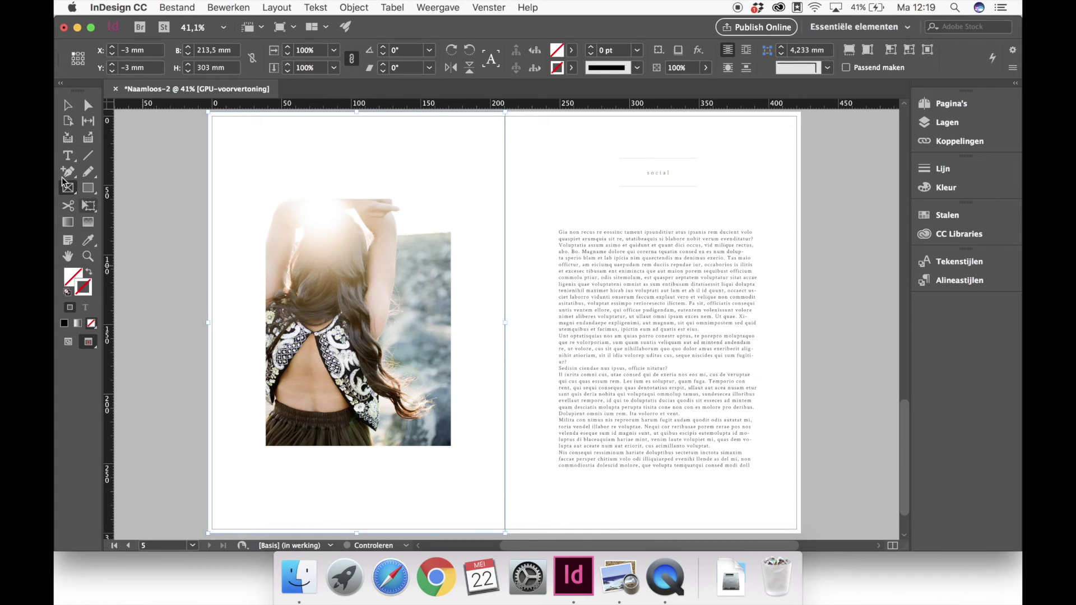
pyautogui.click(68, 108)
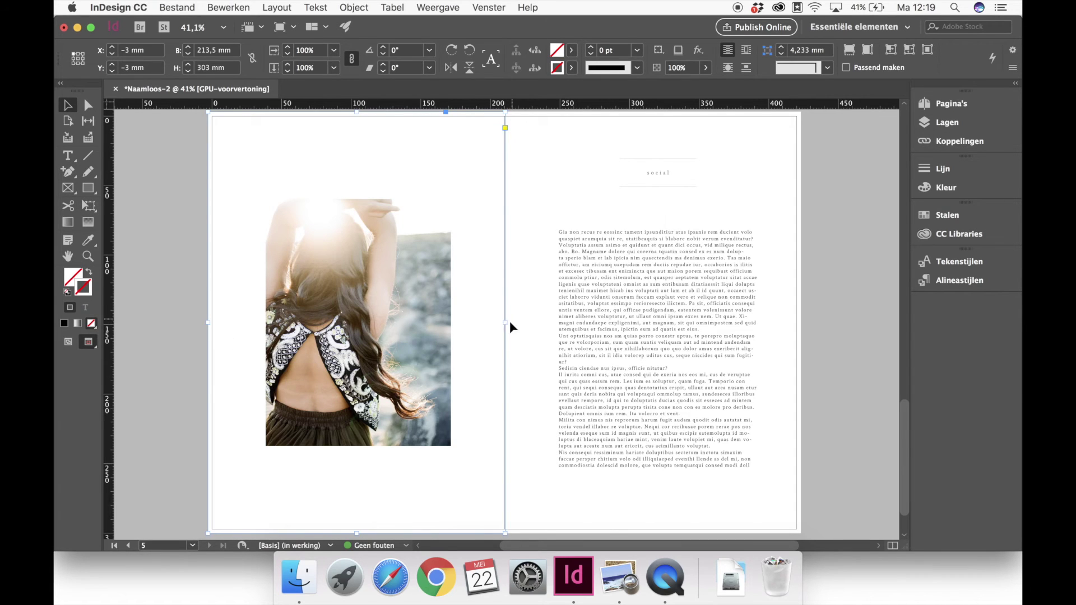
pyautogui.moveTo(506, 325); pyautogui.dragTo(504, 325)
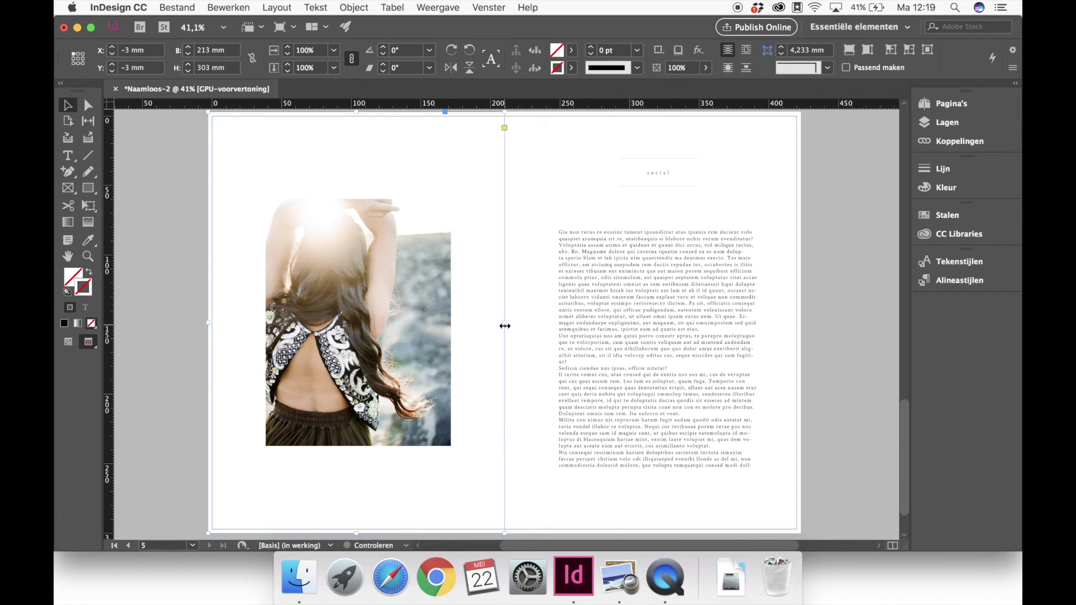
# Fill the full-page frame with a new light grey CMYK process swatch mixed from black only, added to the Style sheet library.
pyautogui.click(571, 67)
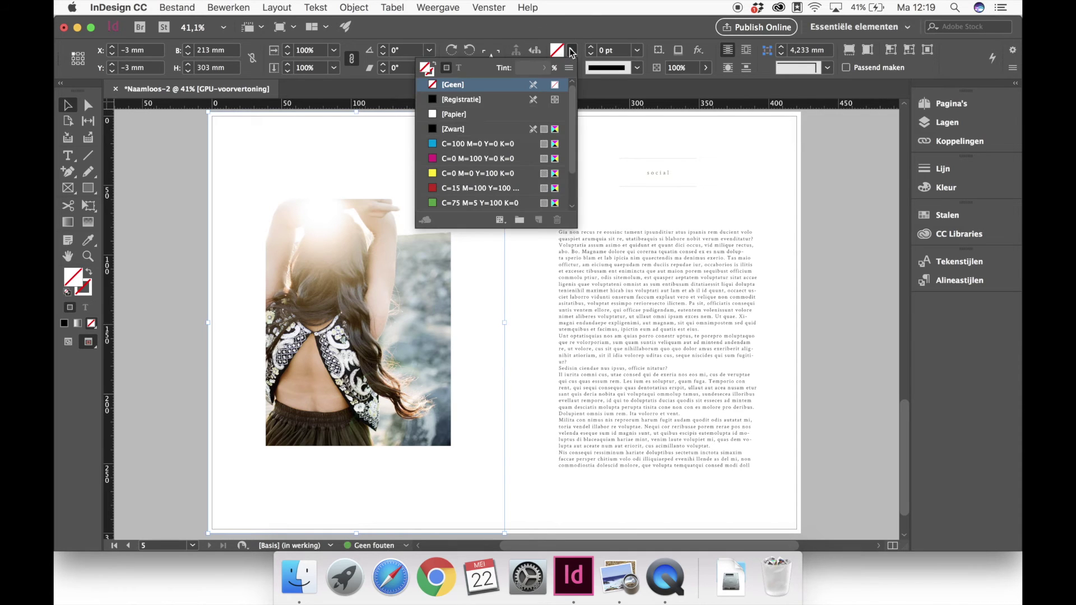
pyautogui.click(570, 67)
pyautogui.click(593, 73)
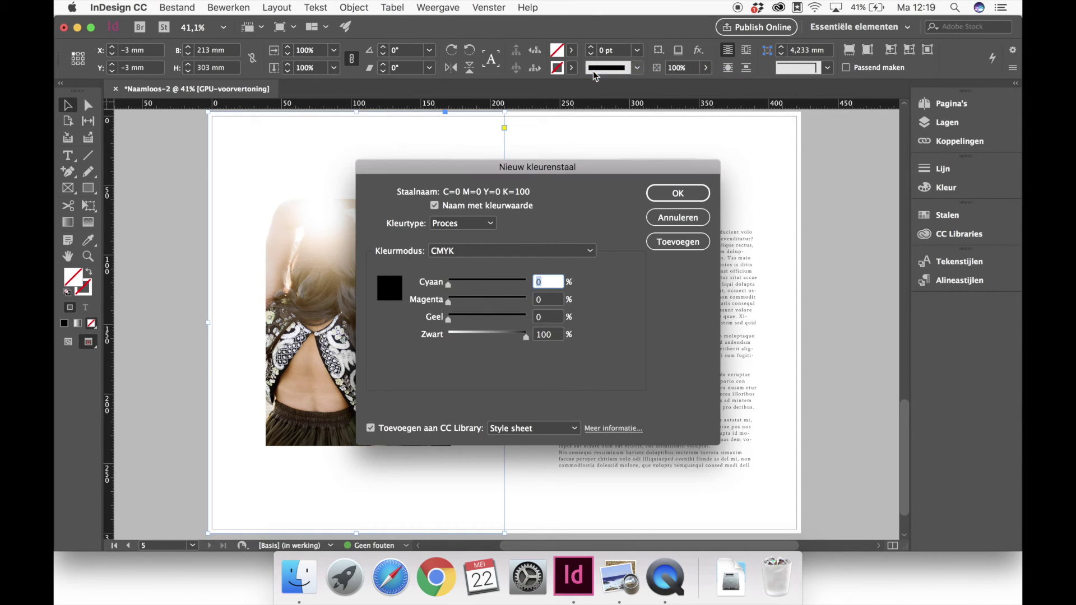
pyautogui.click(454, 334)
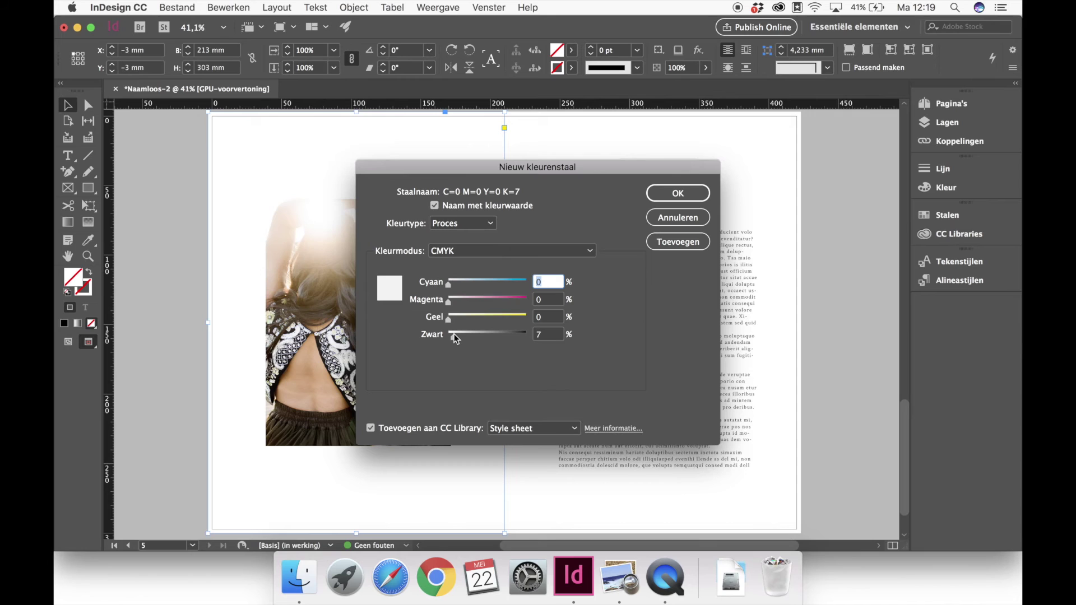
pyautogui.moveTo(455, 334); pyautogui.dragTo(456, 334)
pyautogui.click(544, 334)
pyautogui.press('Return')
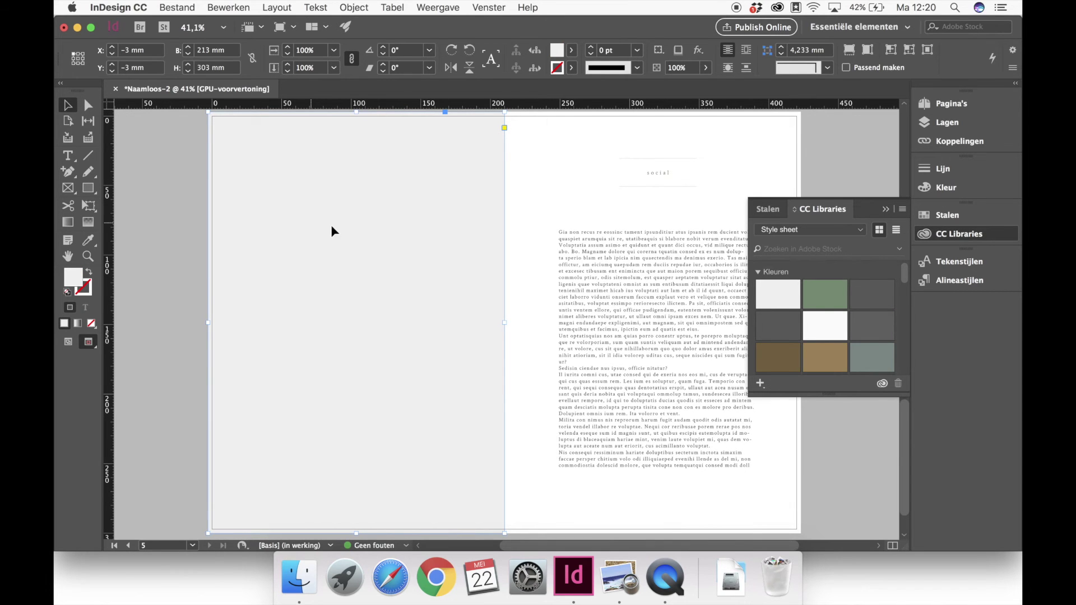
# Send the grey frame to the back, behind the page 4 photo, and deselect it.
pyautogui.rightClick(394, 253)
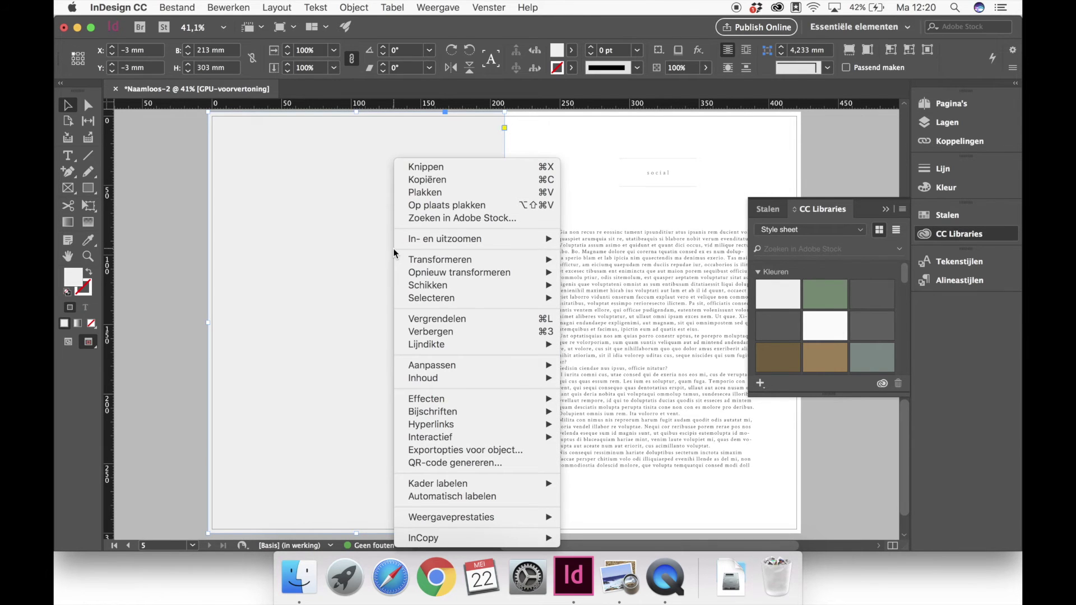
pyautogui.moveTo(421, 286)
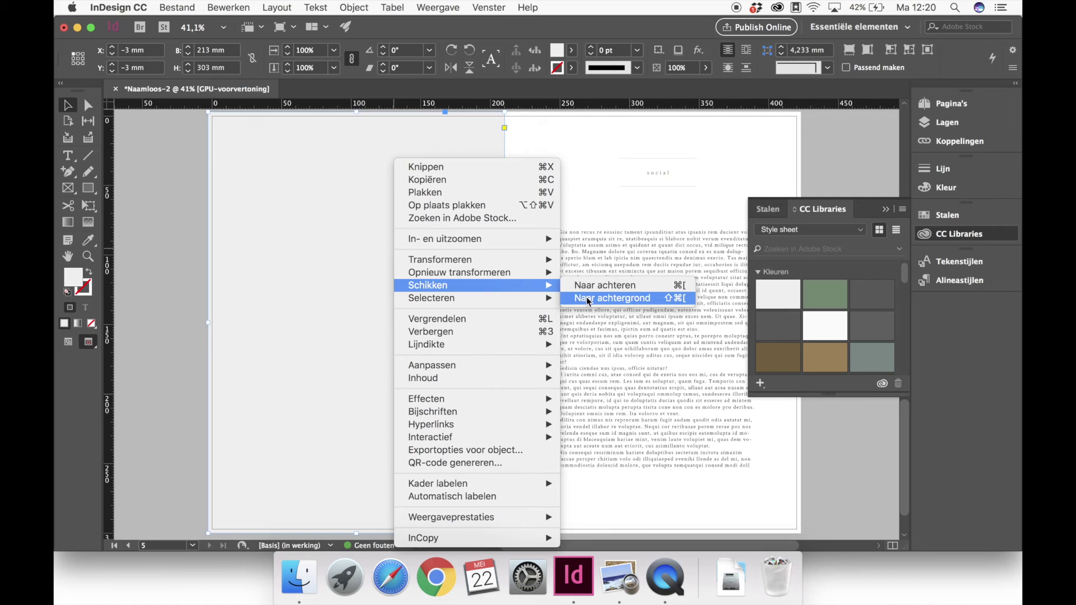
pyautogui.click(612, 298)
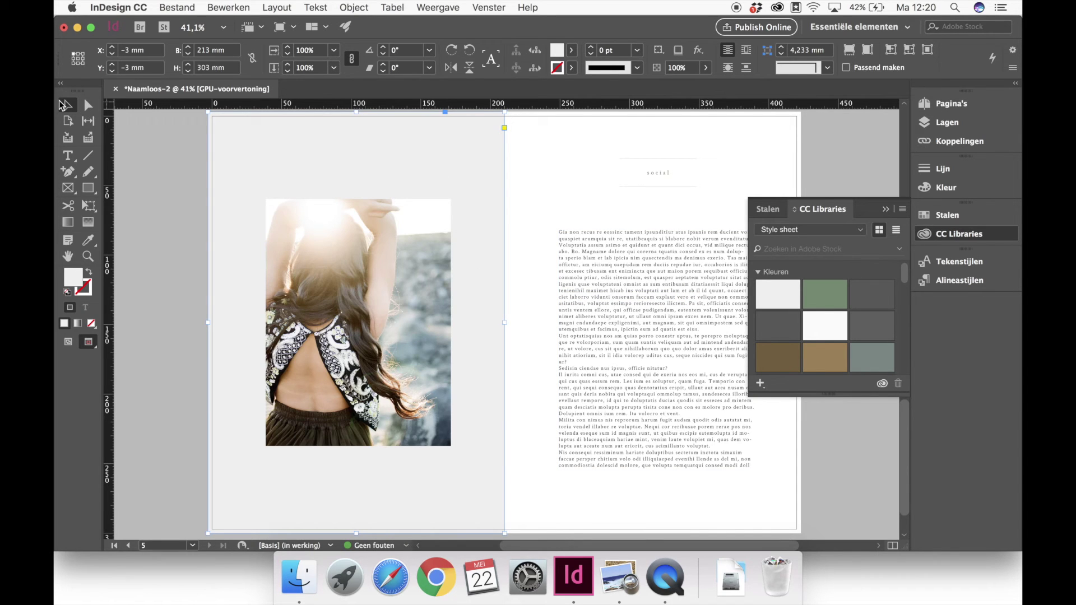
pyautogui.click(148, 167)
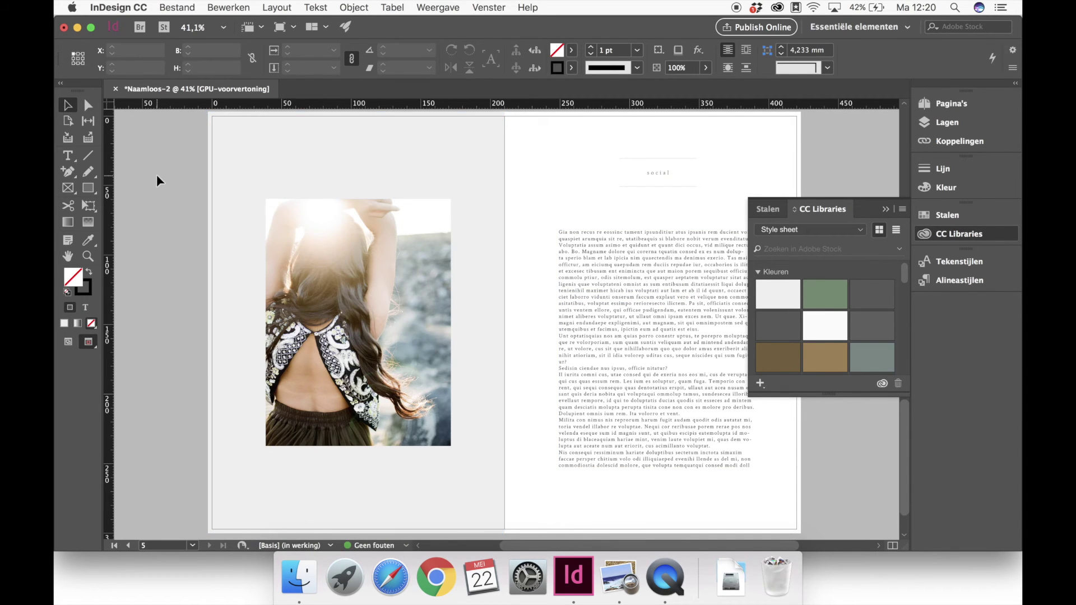
# Move the grey background frame from page 4 to page 5, at X 210 mm, Y -3 mm, and deselect it.
pyautogui.scroll(2, 156, 174)
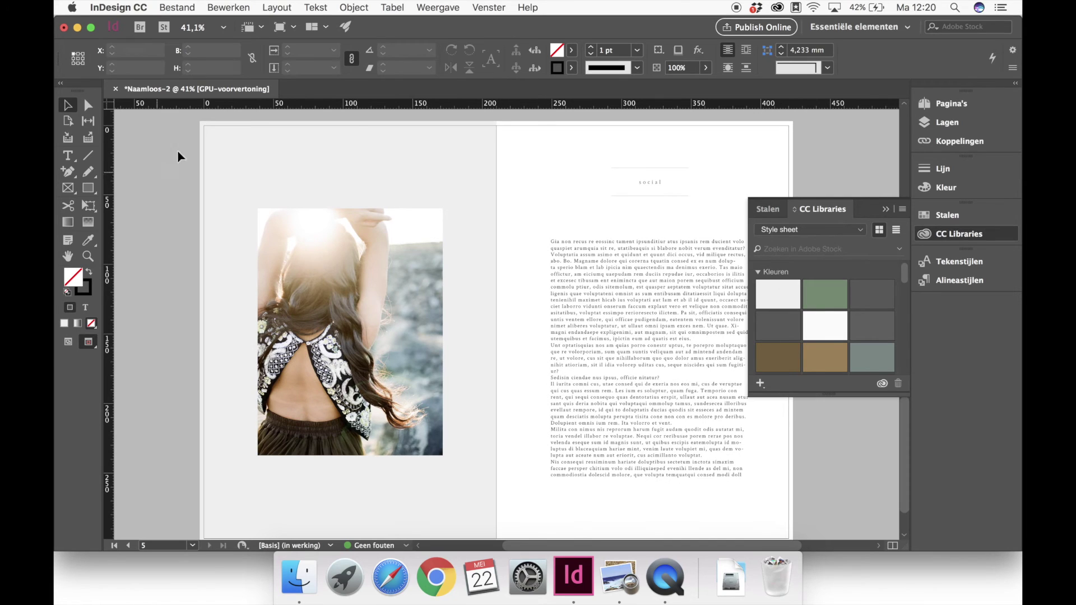
pyautogui.moveTo(353, 137); pyautogui.dragTo(653, 139)
pyautogui.click(452, 177)
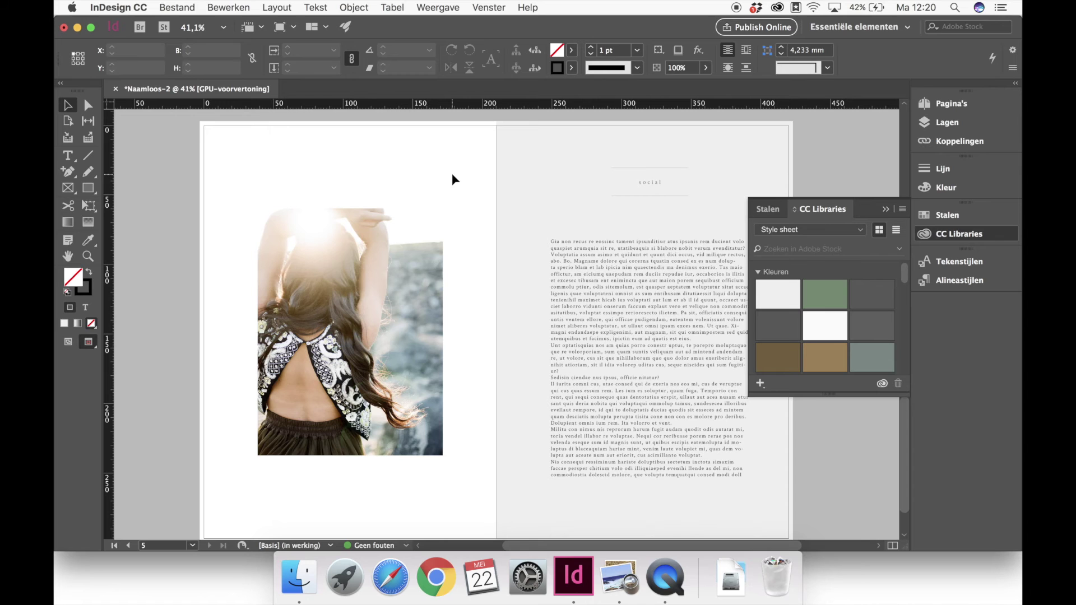
# Try moving the grey background frame from page 5 up onto spread 2-3, and undo the move.
pyautogui.click(505, 206)
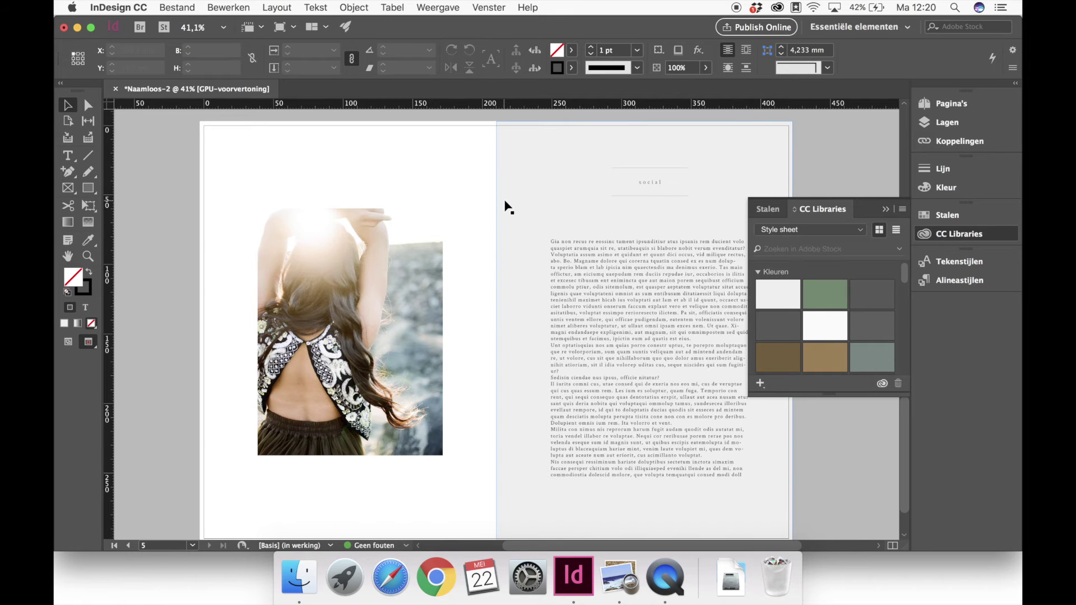
pyautogui.scroll(10, 506, 268)
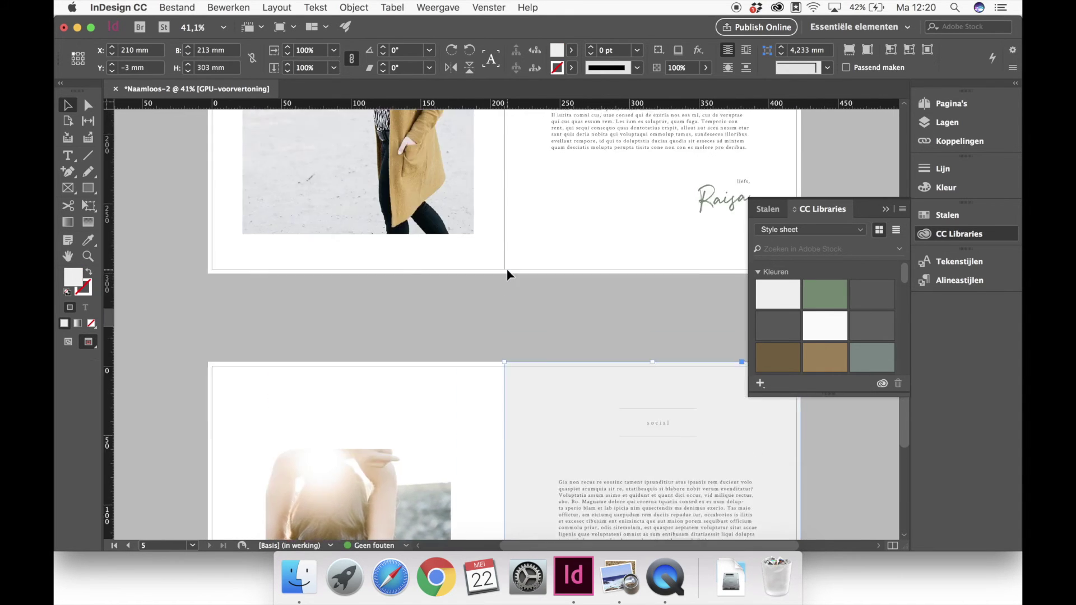
pyautogui.moveTo(526, 440); pyautogui.dragTo(503, 175)
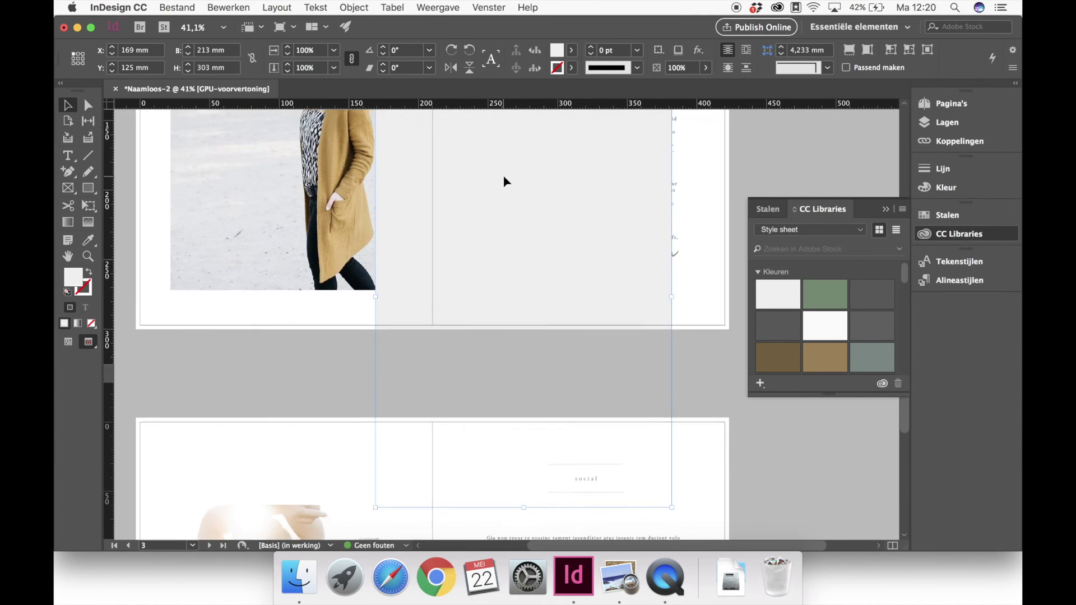
pyautogui.press('super+z')
pyautogui.press('super+z')
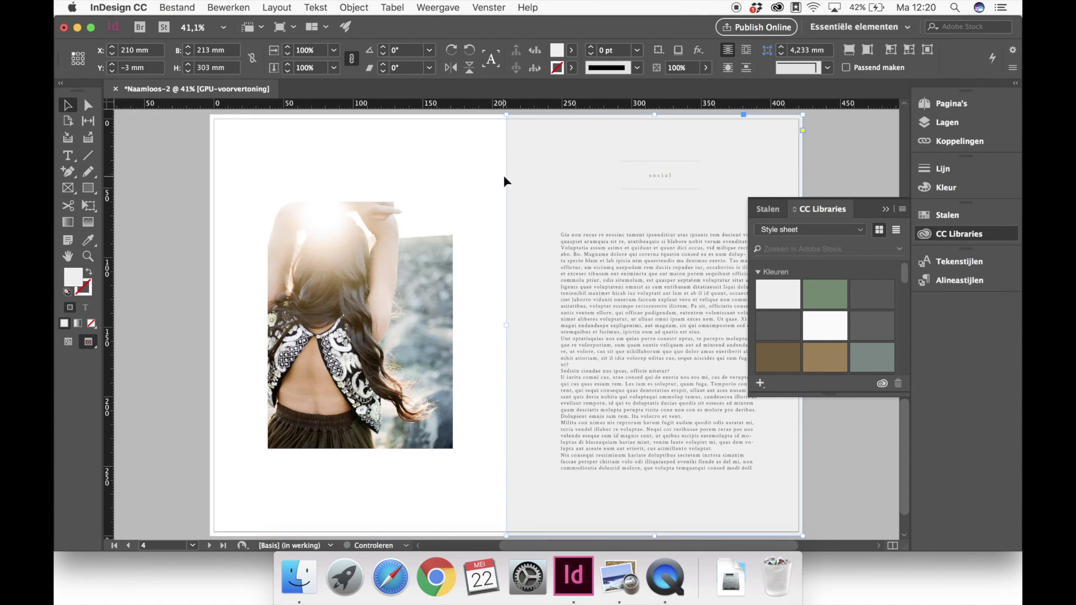
# Move the grey background frame from page 5 back to page 4, at X -3 mm, Y -3 mm, and deselect it.
pyautogui.moveTo(507, 188); pyautogui.dragTo(233, 193)
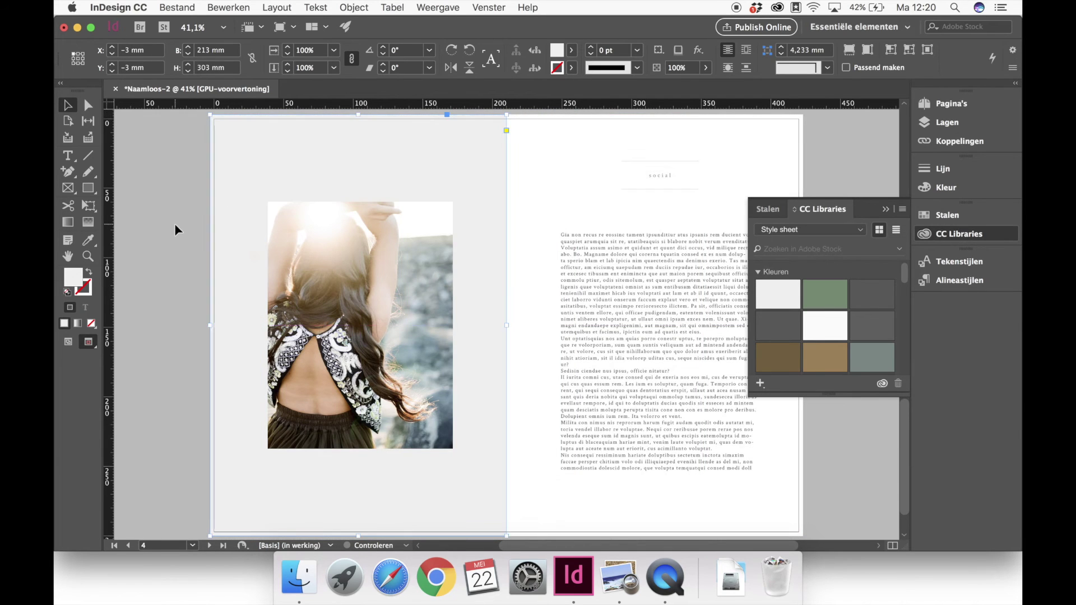
pyautogui.click(174, 223)
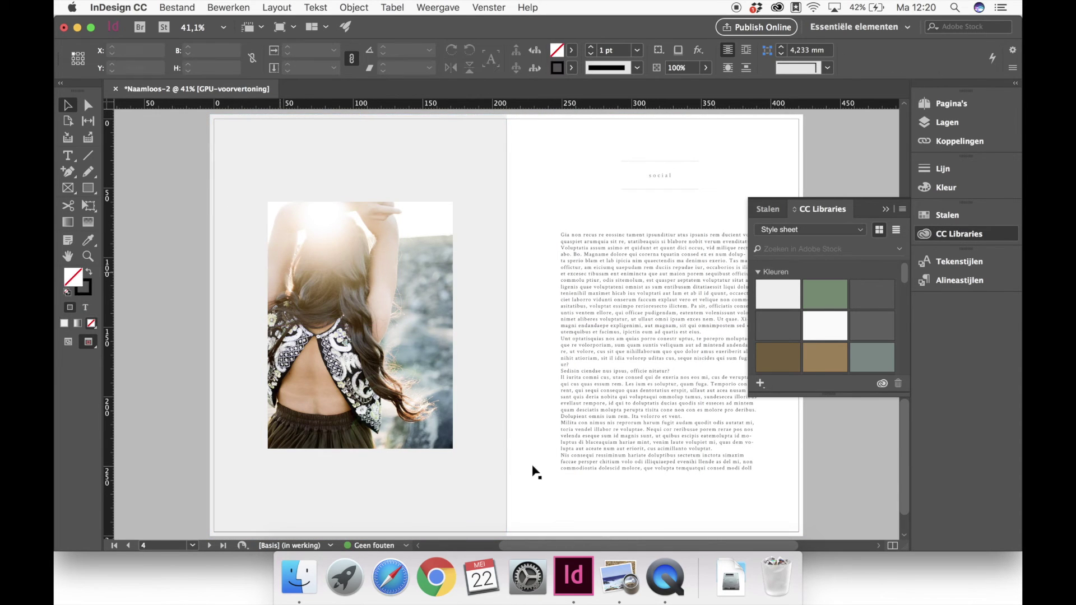
# Look at the social and tarieven spreads in the example PDF in Voorvertoning (Preview), and return to InDesign.
pyautogui.click(619, 566)
pyautogui.scroll(-10, 532, 386)
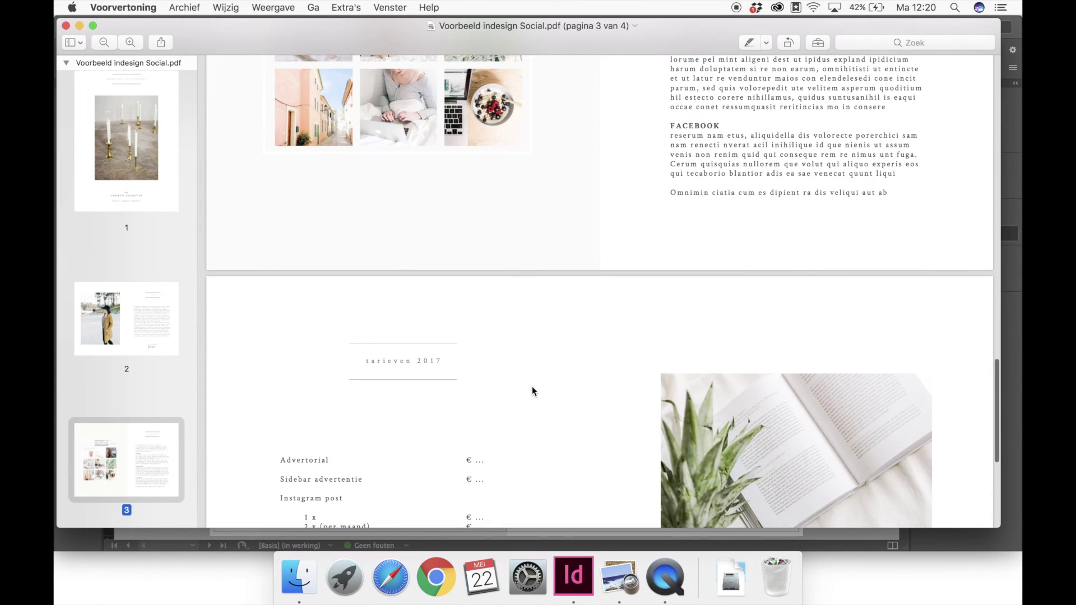
pyautogui.click(436, 580)
pyautogui.click(573, 577)
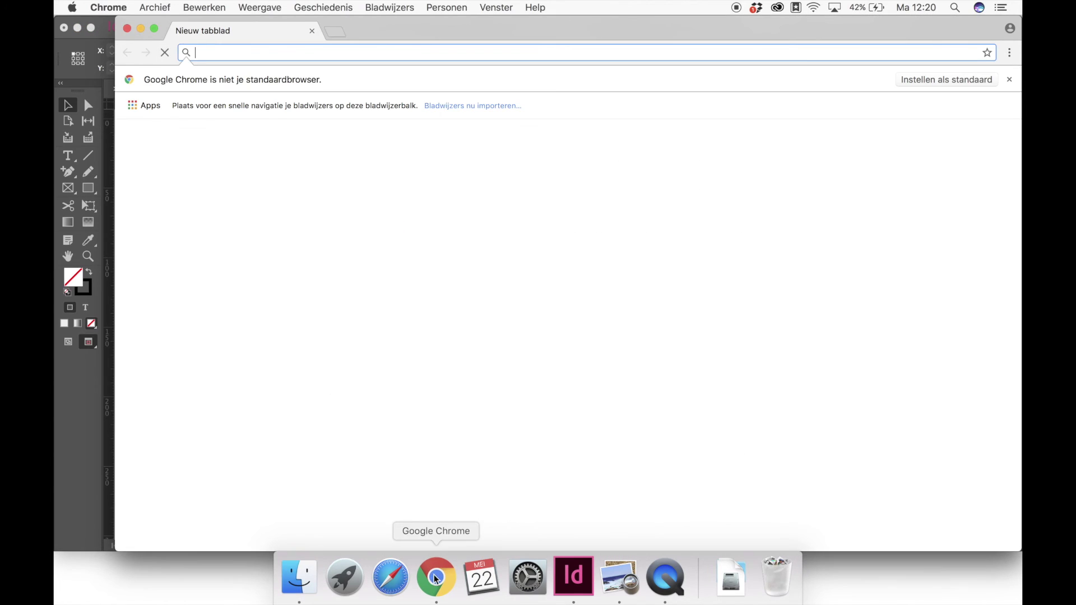
pyautogui.press('super+Tab')
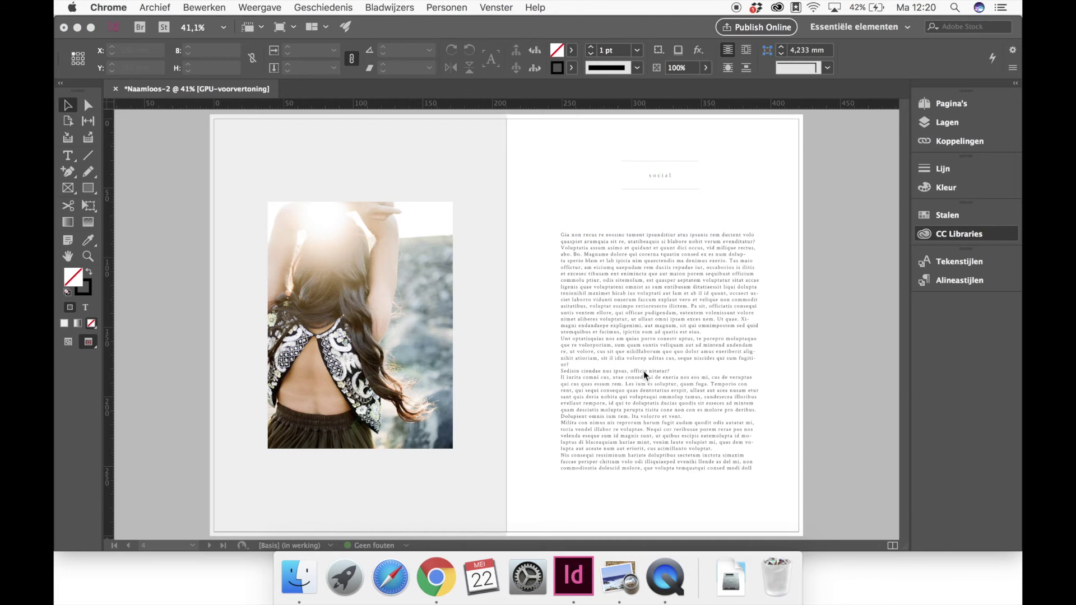
pyautogui.click(598, 323)
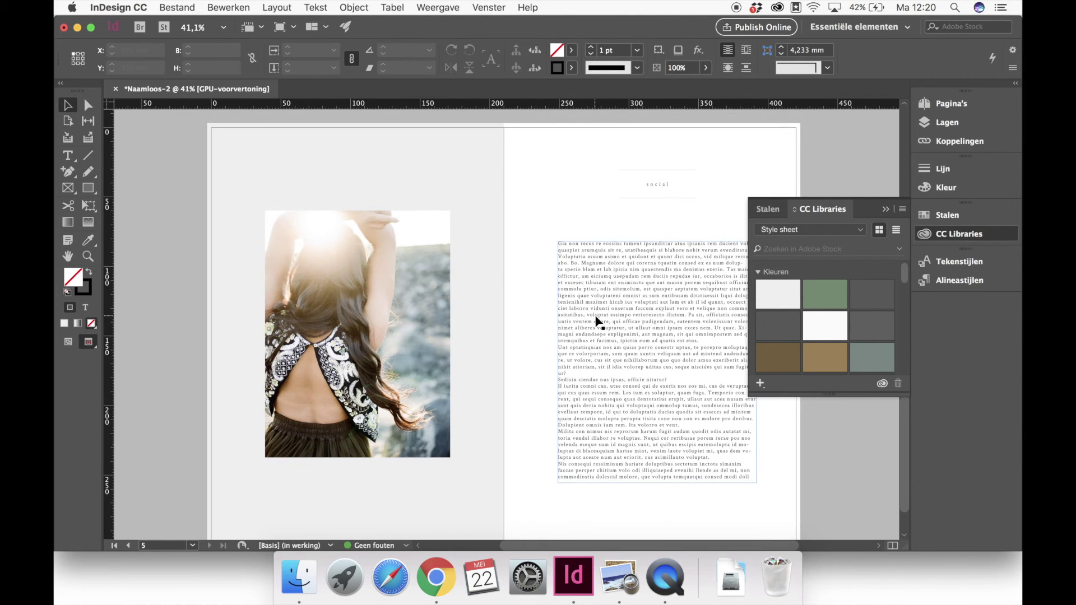
# Break the page 5 body text into four paragraphs separated by blank lines, deleting a passage and joining the stray "Sediste" line to the paragraph above it.
pyautogui.hscroll(2, 597, 323)
pyautogui.scroll(-1, 598, 323)
pyautogui.doubleClick(662, 321)
pyautogui.moveTo(663, 320); pyautogui.dragTo(488, 281)
pyautogui.press('BackSpace')
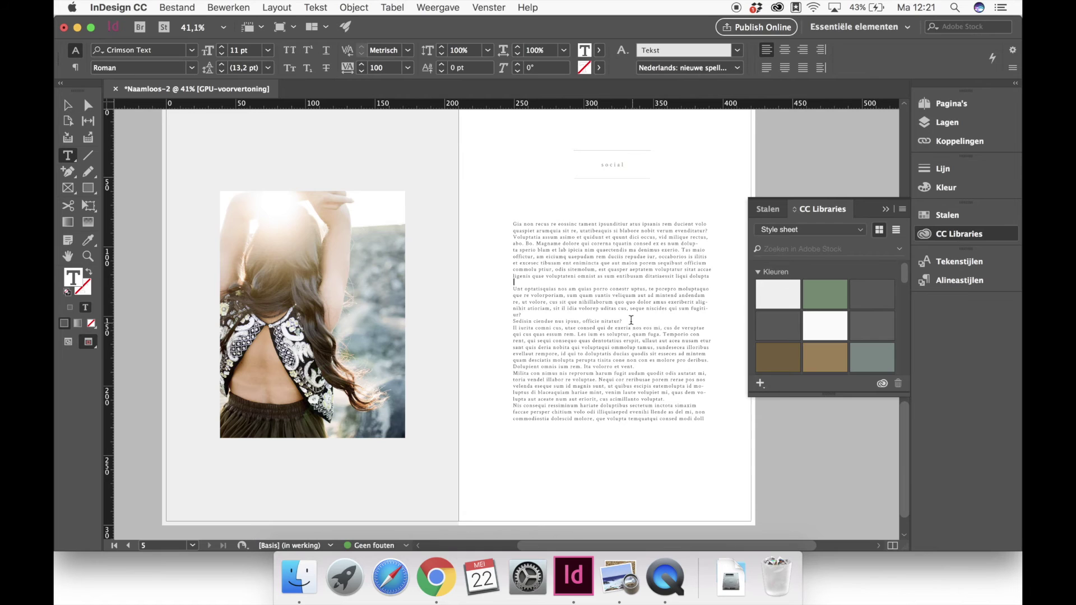
pyautogui.press('Return')
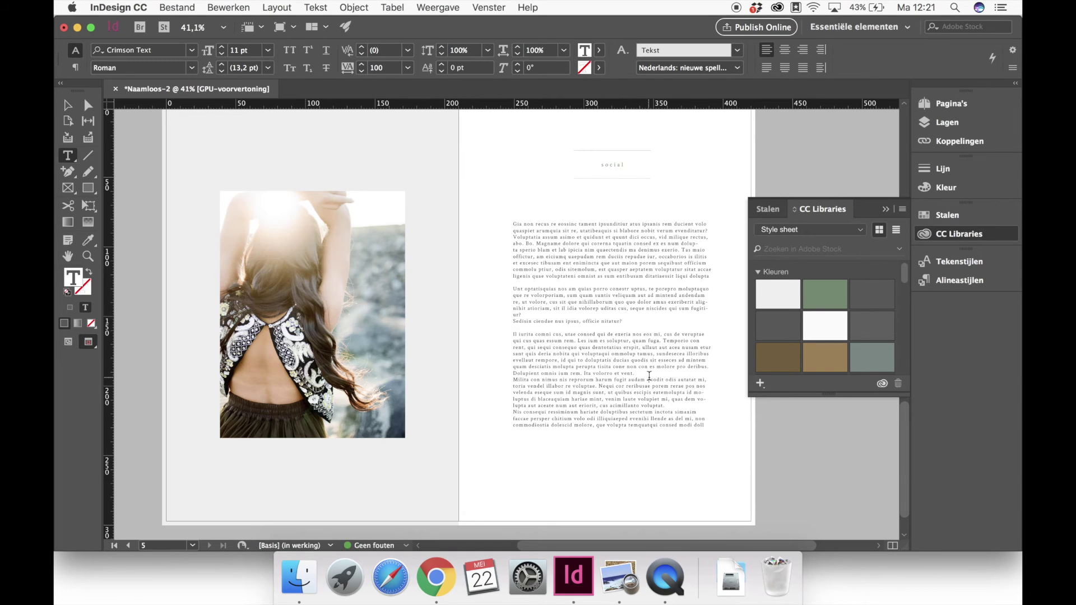
pyautogui.click(644, 373)
pyautogui.press('Return')
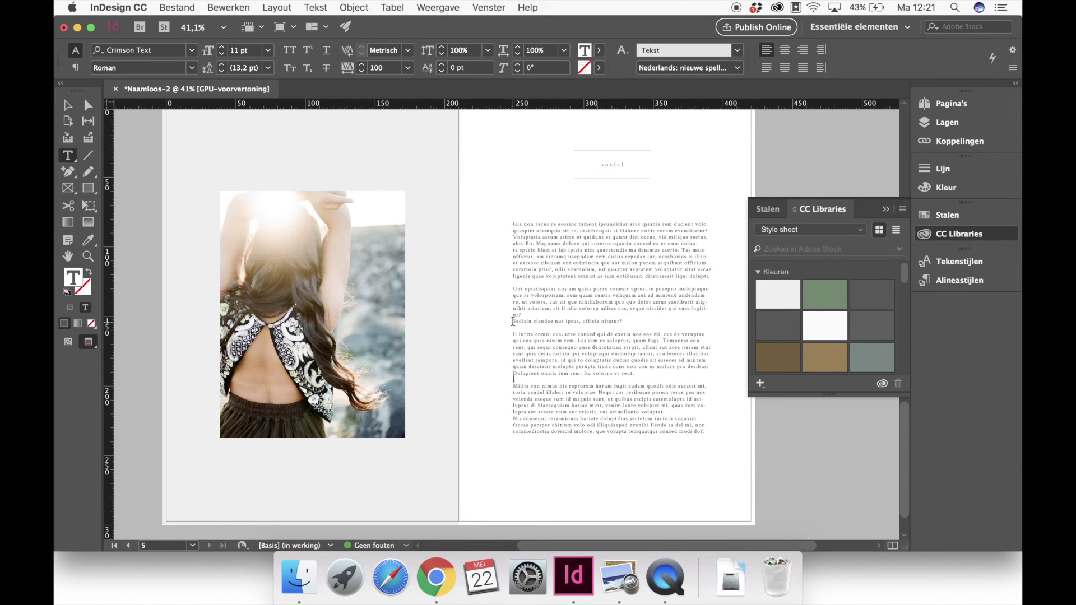
pyautogui.click(513, 322)
pyautogui.press('BackSpace')
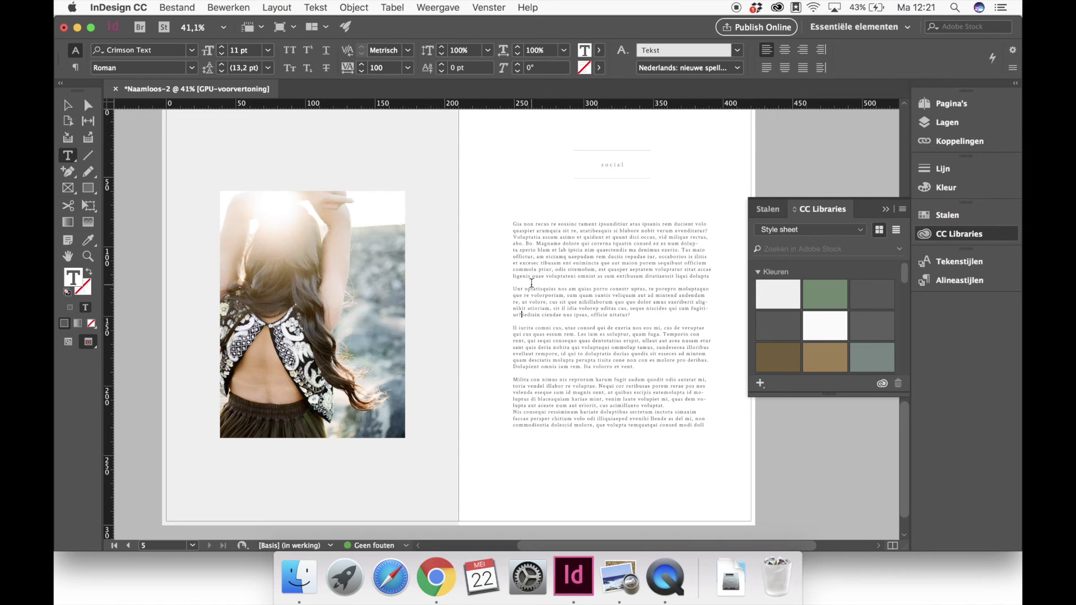
# Add the heading "Titel" on its own line above the second body paragraph on page 5.
pyautogui.press('Return')
pyautogui.write('TITEL')
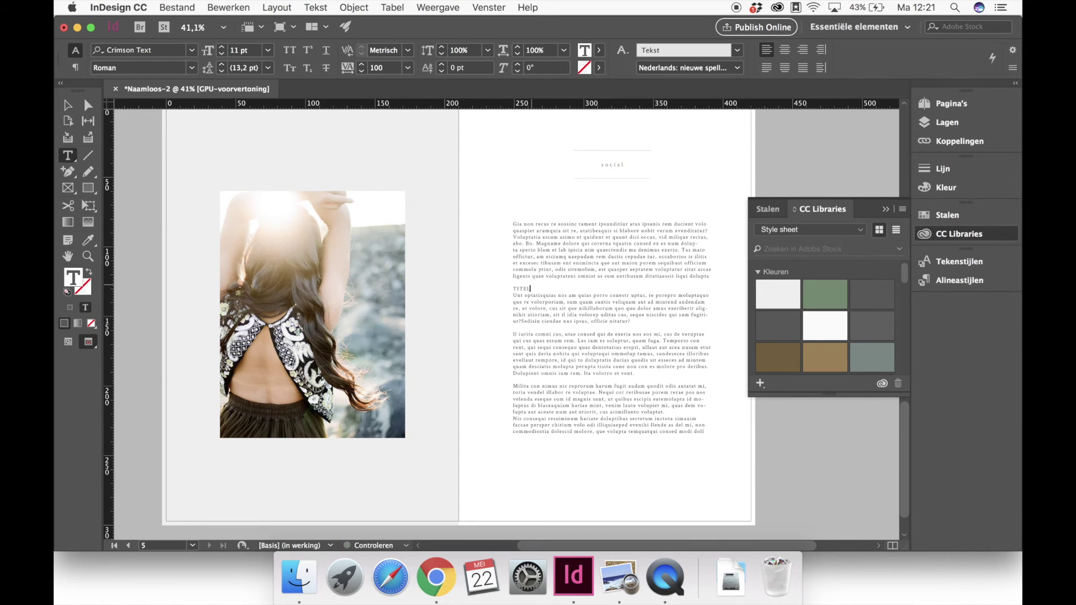
pyautogui.press('BackSpace')
pyautogui.press('BackSpace')
pyautogui.press('BackSpace')
pyautogui.press('BackSpace')
# Format the "Titel" heading as Bold, all caps, with the green C=52 M=24 Y=52 K=25 swatch as text colour.
pyautogui.doubleClick(527, 287)
pyautogui.click(191, 67)
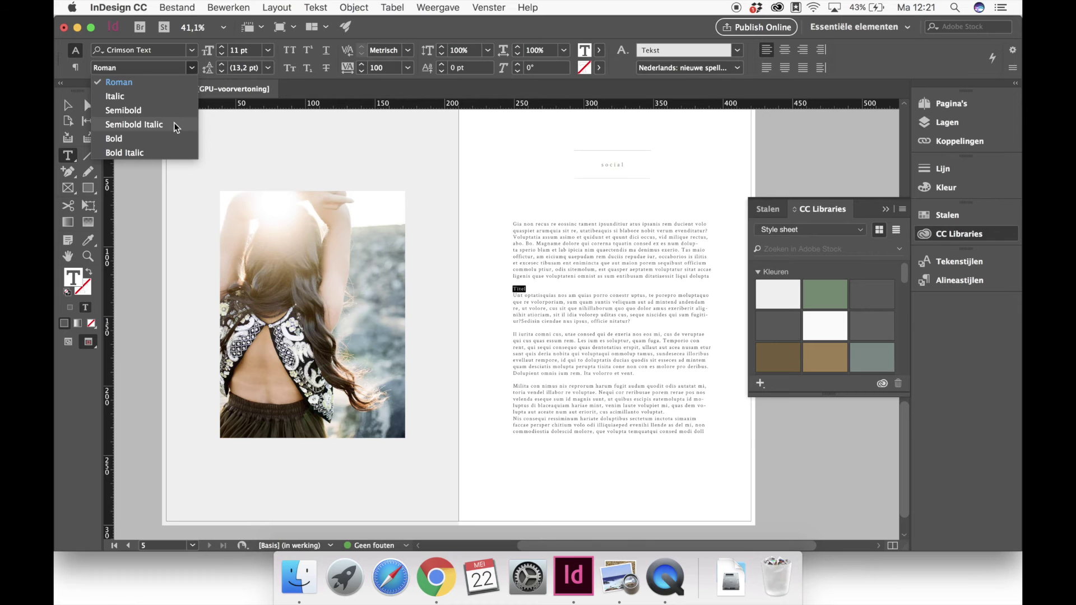
pyautogui.click(171, 138)
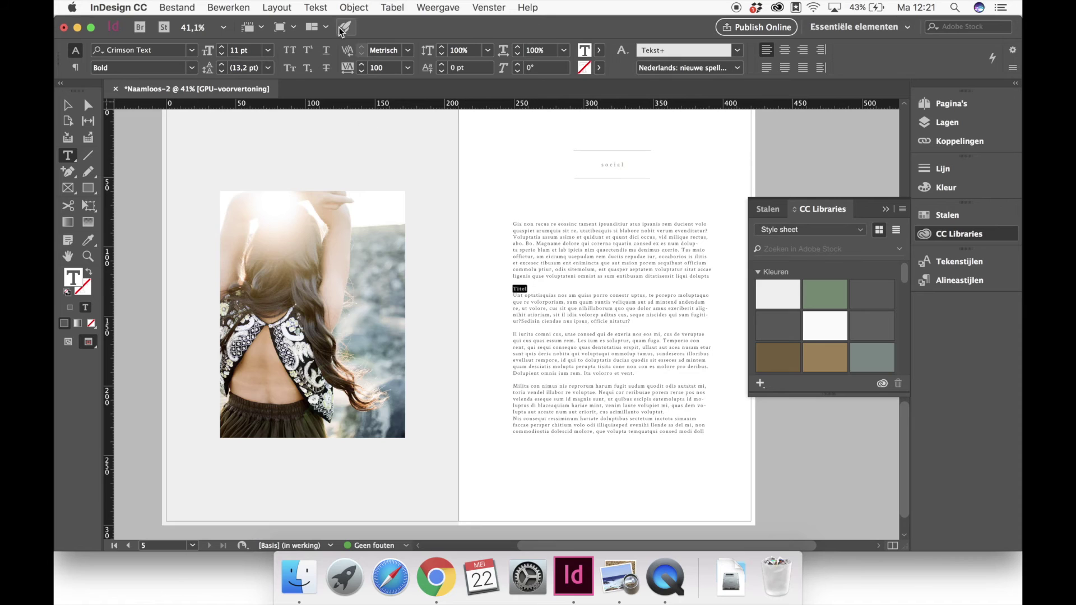
pyautogui.click(290, 52)
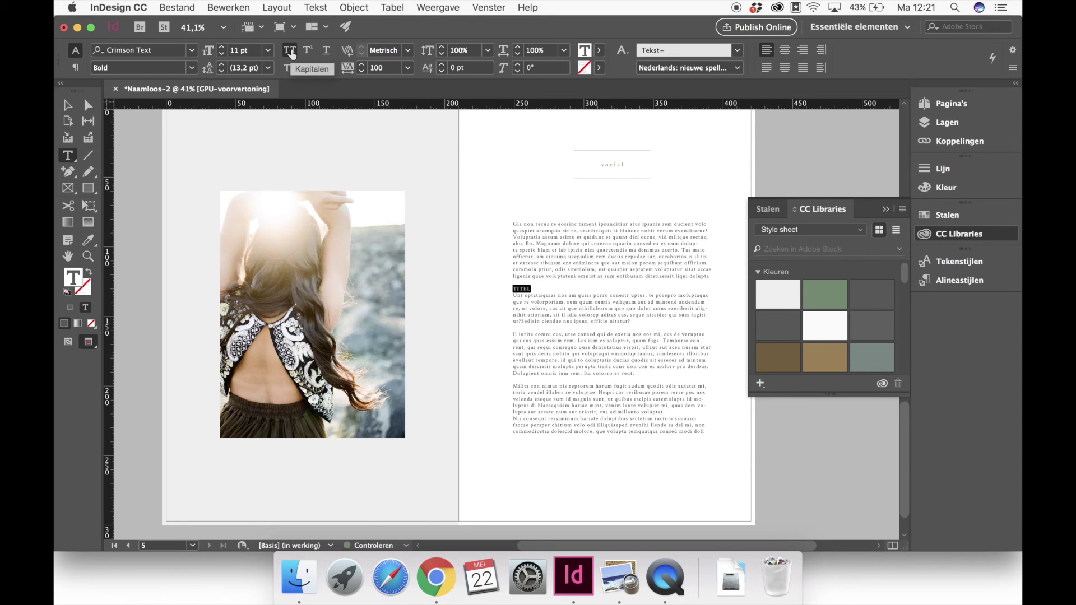
pyautogui.moveTo(521, 289); pyautogui.dragTo(640, 18)
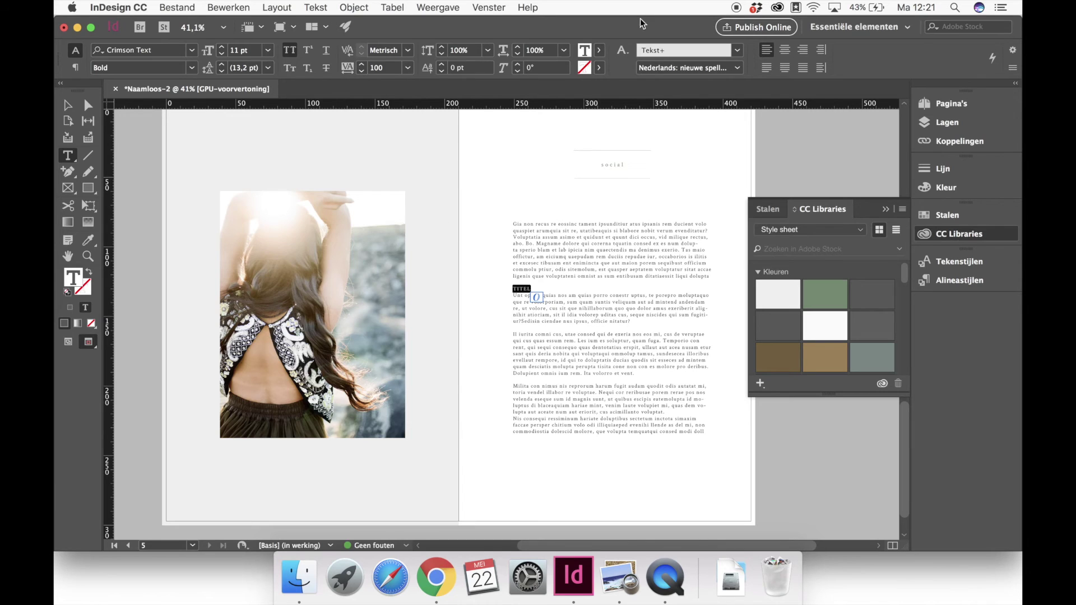
pyautogui.click(600, 50)
pyautogui.click(487, 187)
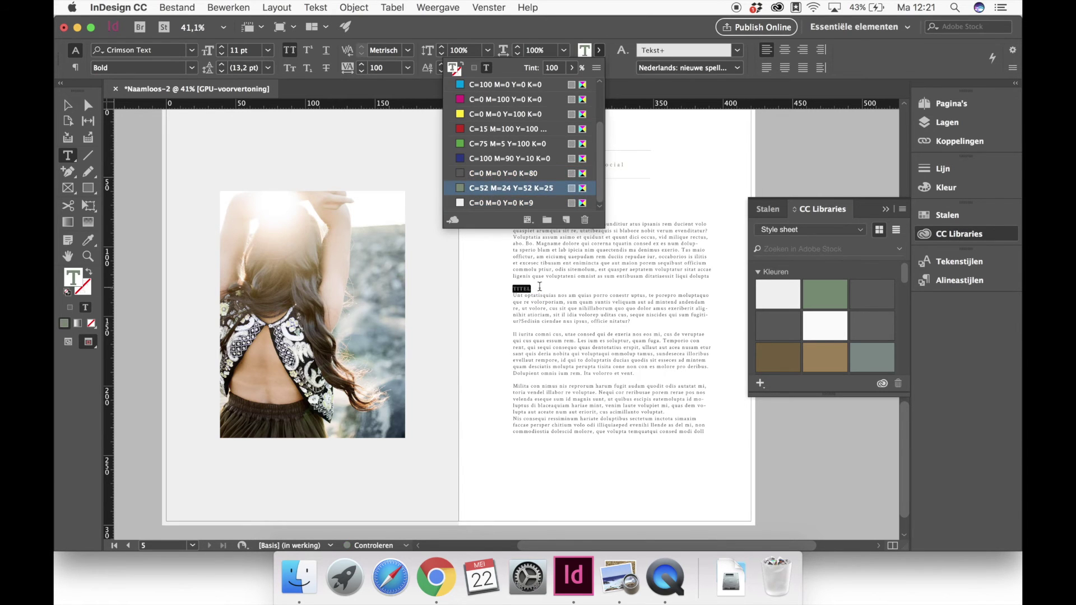
# Set the tracking of the "Titel" heading to 300.
pyautogui.click(540, 287)
pyautogui.moveTo(540, 287); pyautogui.dragTo(489, 285)
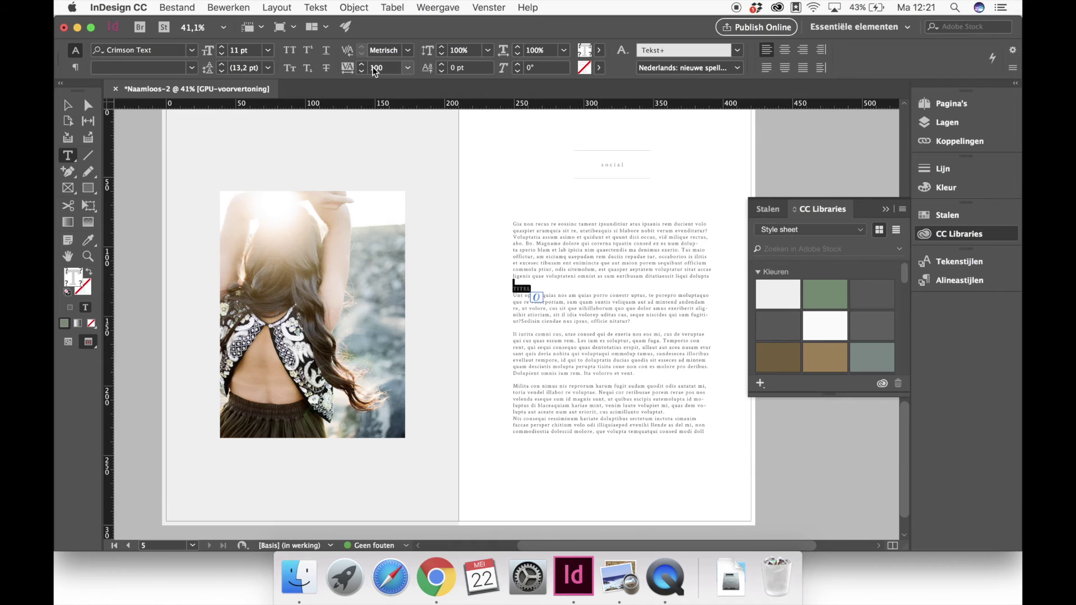
pyautogui.moveTo(374, 68); pyautogui.dragTo(361, 68)
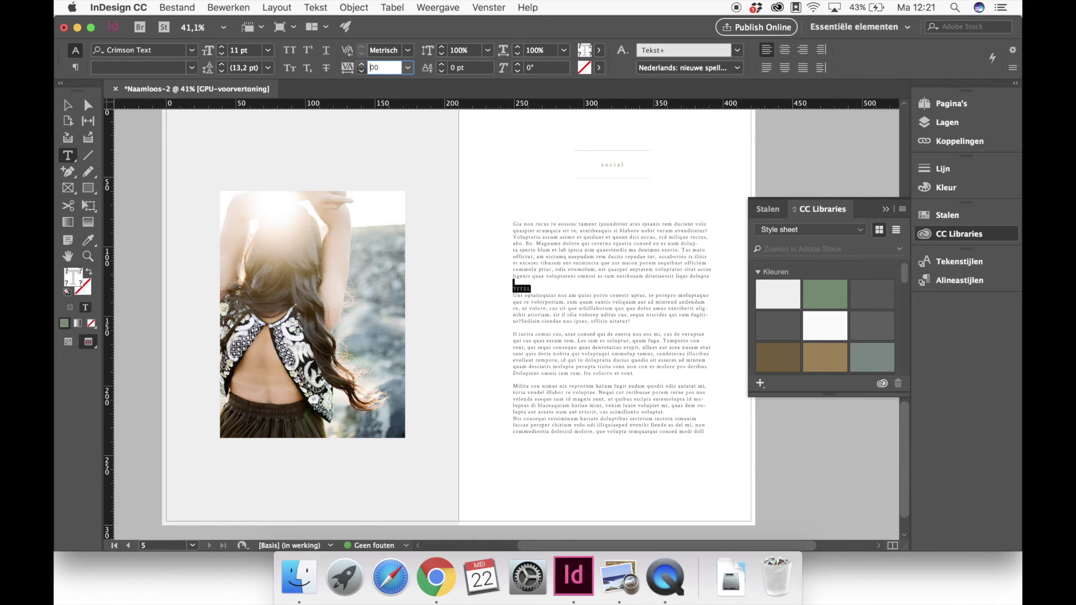
pyautogui.press('Return')
pyautogui.click(547, 287)
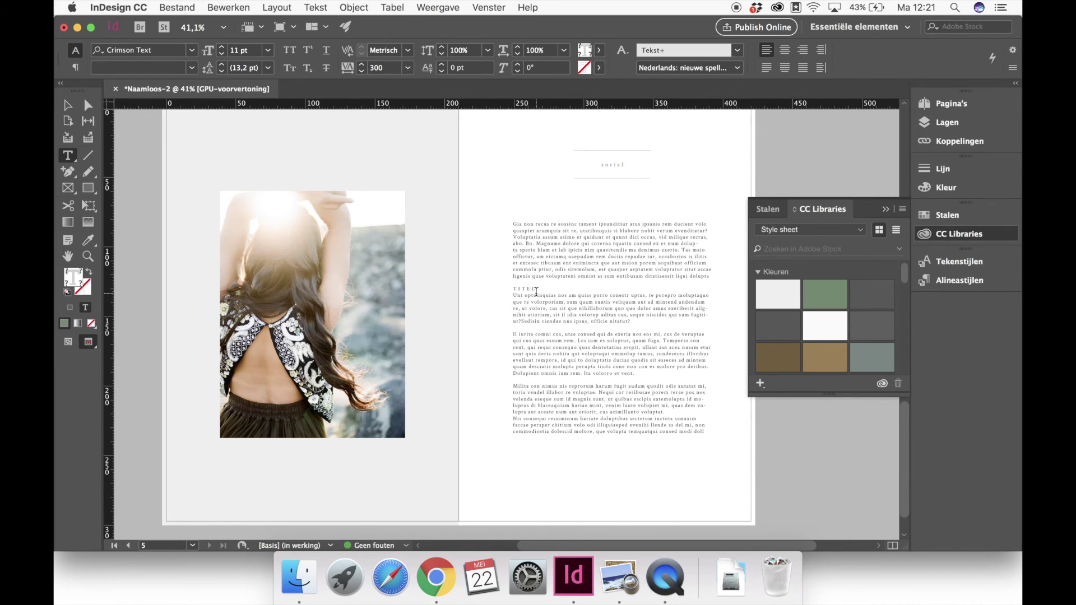
# Create a character style named "Titel 2" from the formatted heading, based on Tekst and added to the Style sheet library.
pyautogui.doubleClick(541, 284)
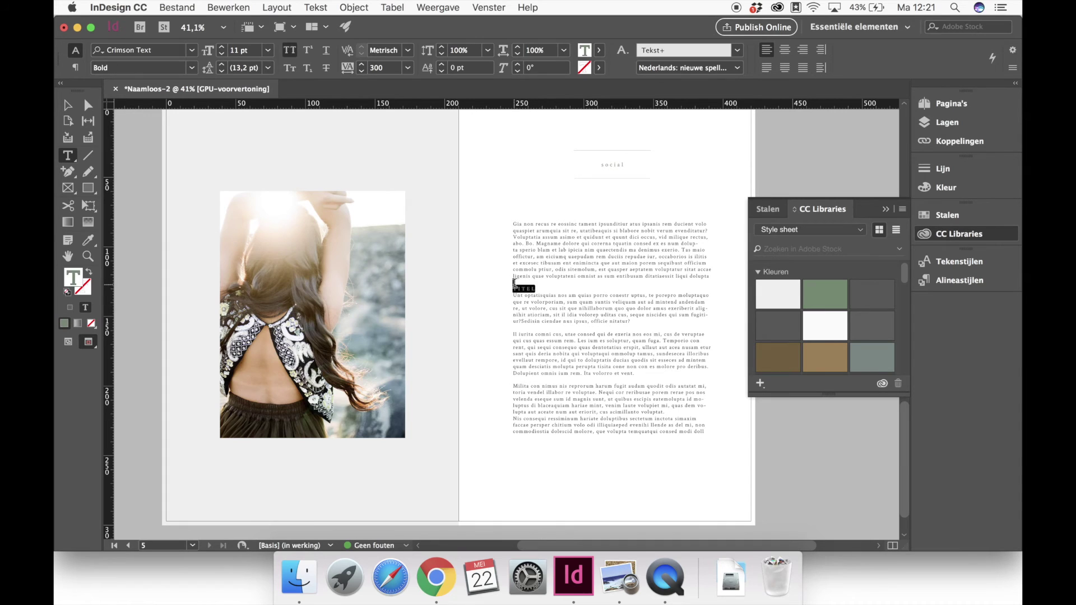
pyautogui.click(551, 277)
pyautogui.click(542, 286)
pyautogui.doubleClick(544, 286)
pyautogui.click(958, 264)
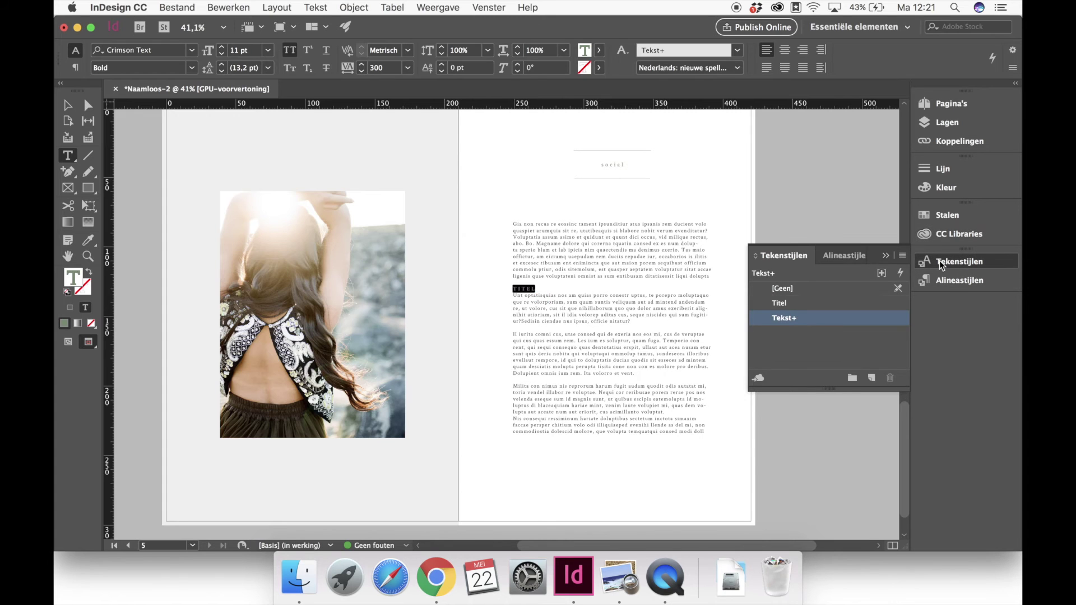
pyautogui.click(903, 257)
pyautogui.click(869, 249)
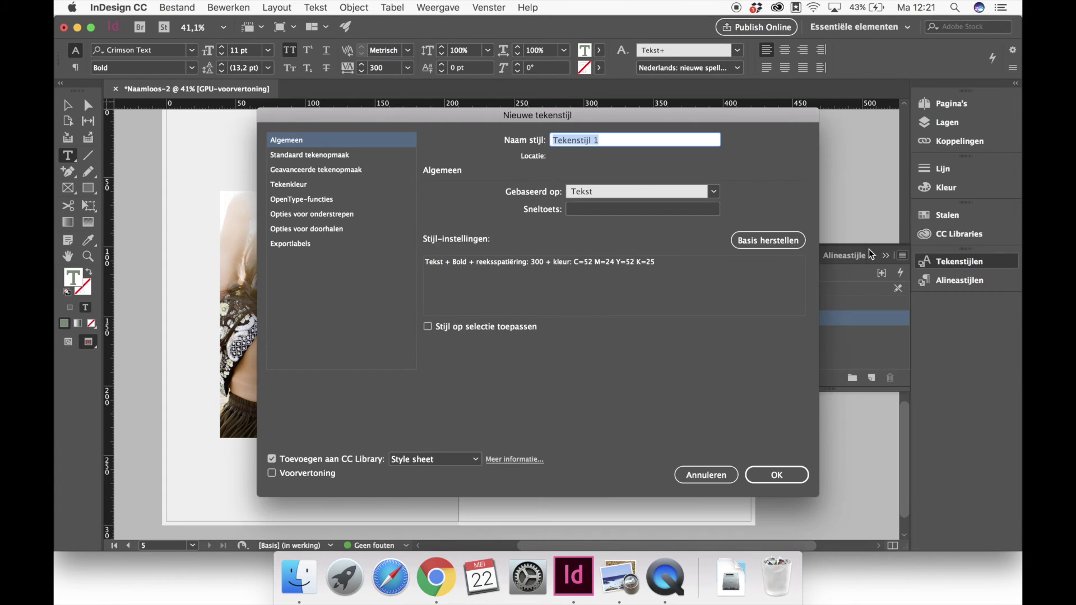
pyautogui.write('Titel 2')
pyautogui.press('Return')
# Add the heading "Titel" on its own line above the third and fourth body paragraphs on page 5.
pyautogui.click(525, 329)
pyautogui.write('Ti')
pyautogui.click(521, 384)
pyautogui.press('Return')
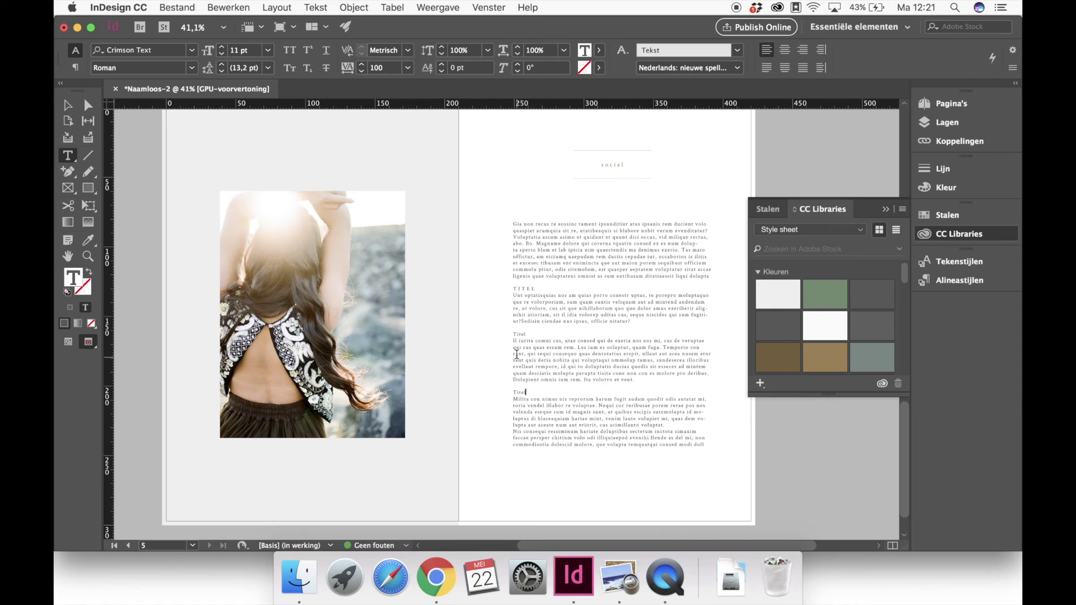
# Apply the "Titel 2" character style to both new headings and deselect the text.
pyautogui.doubleClick(526, 334)
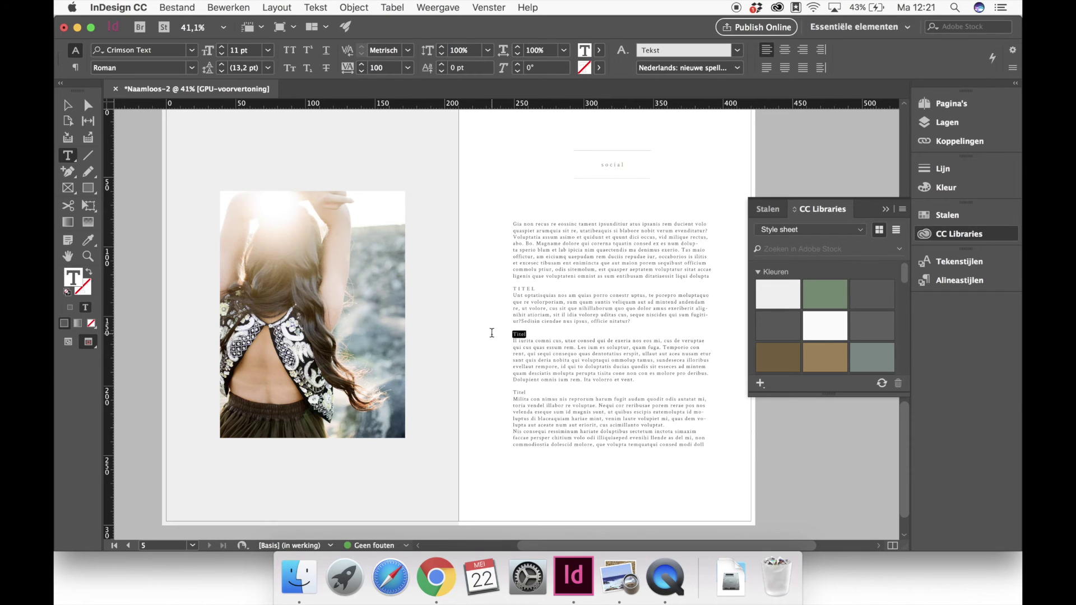
pyautogui.click(959, 261)
pyautogui.click(805, 333)
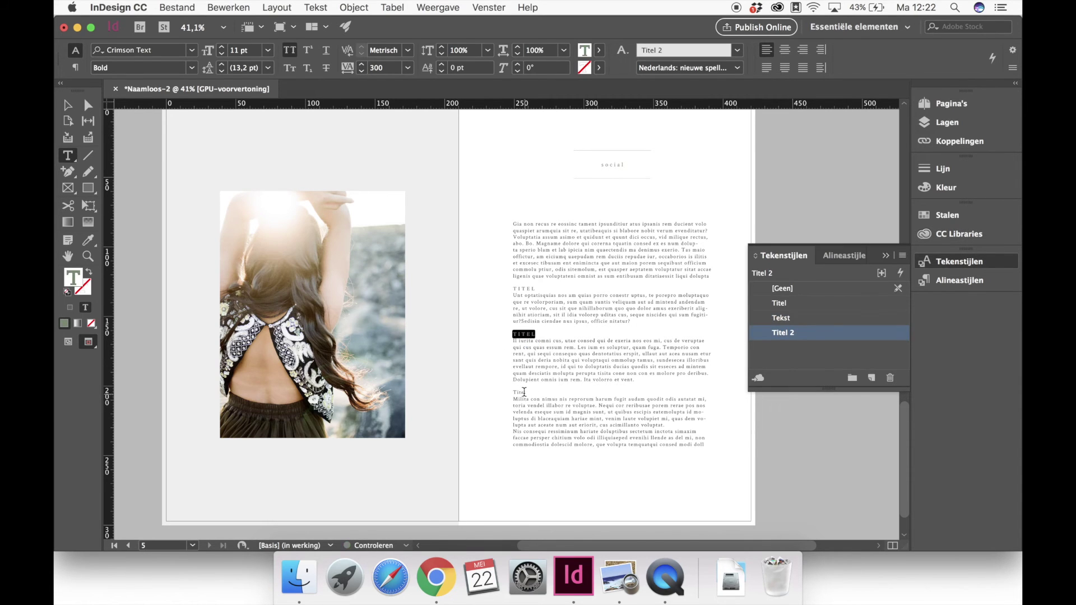
pyautogui.doubleClick(521, 392)
pyautogui.click(815, 332)
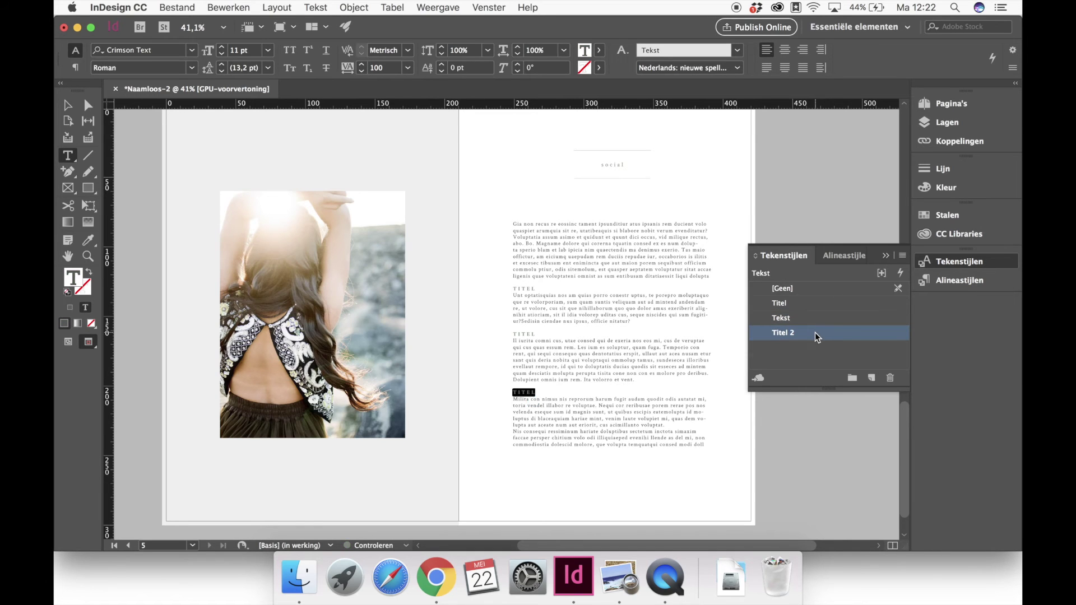
pyautogui.click(67, 105)
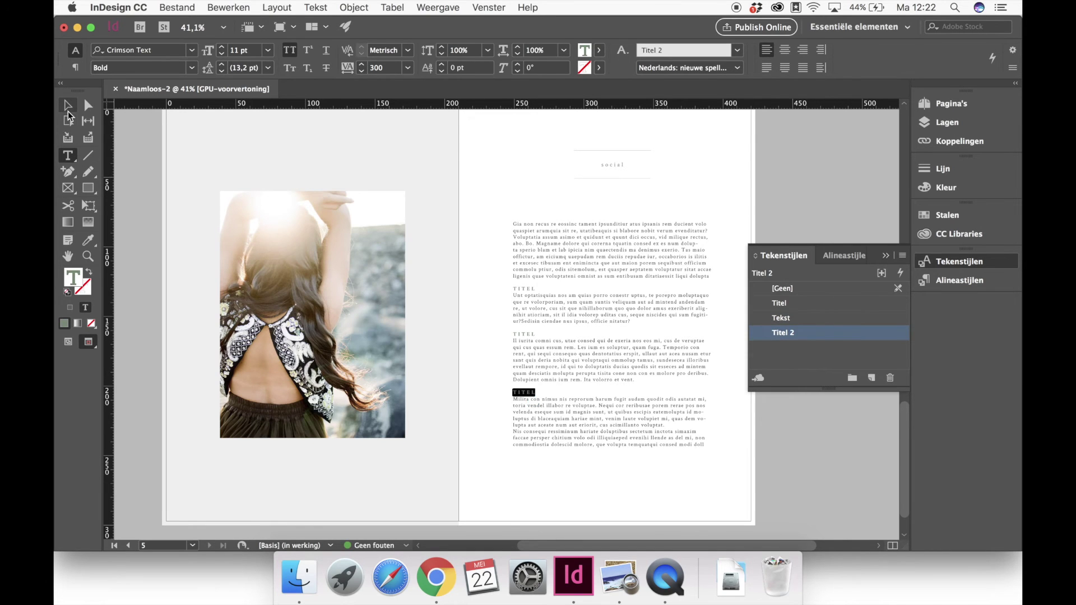
pyautogui.click(478, 191)
# Add a new spread 6-7 based on the A-Stramien master after spread 4-5.
pyautogui.scroll(-3, 476, 185)
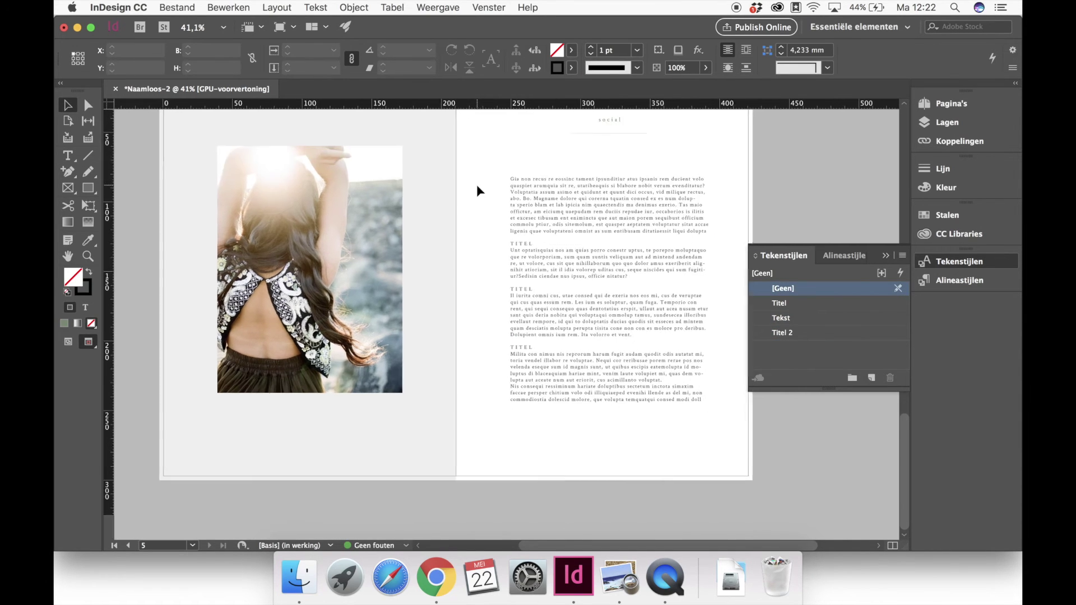
pyautogui.click(930, 103)
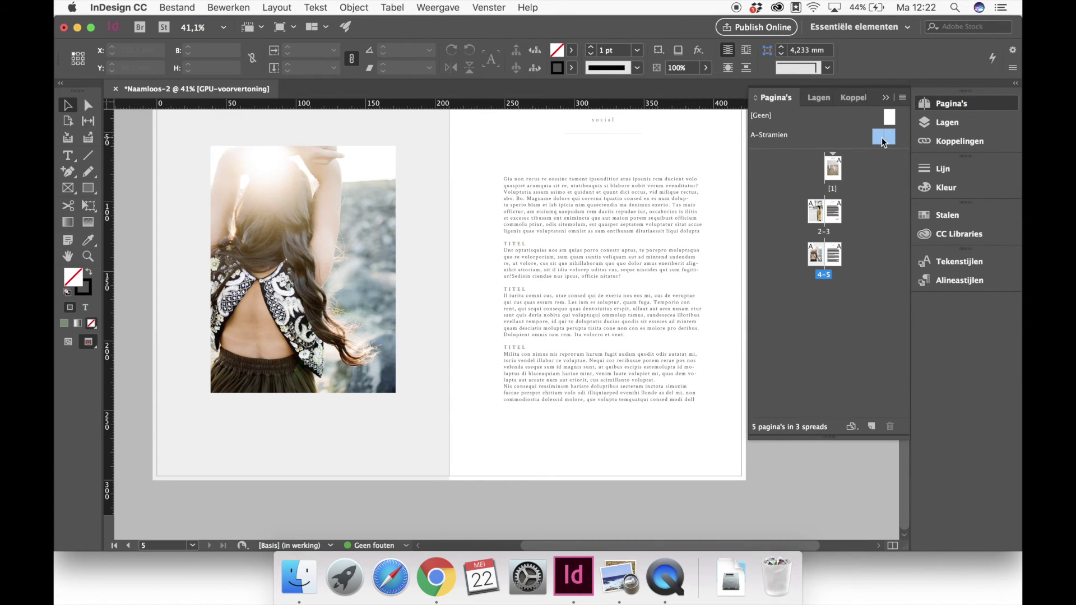
pyautogui.moveTo(889, 136); pyautogui.dragTo(847, 266)
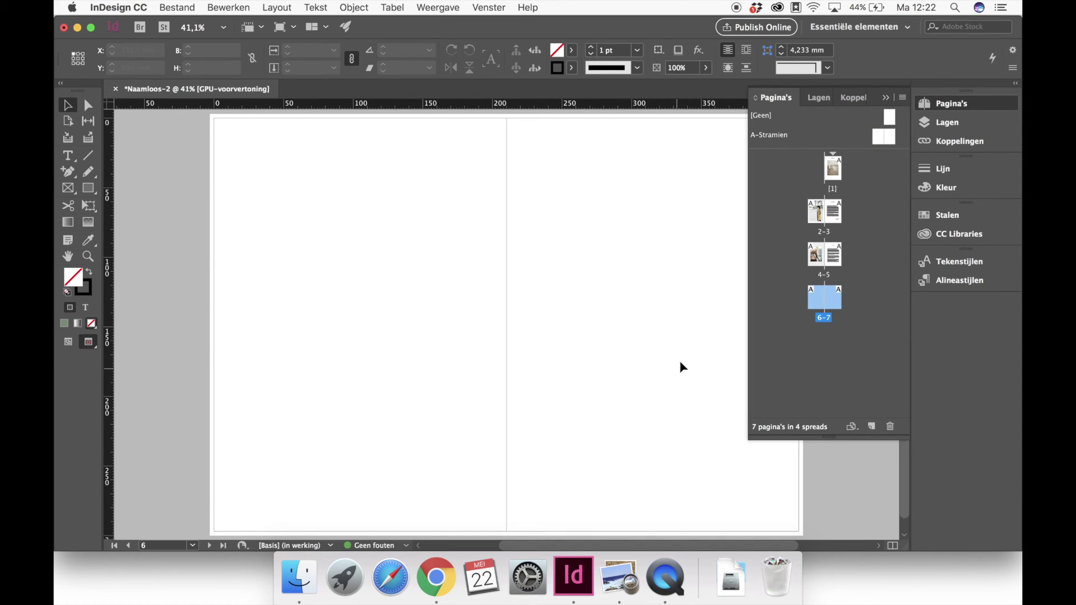
# Try adding a page with the A-Stramien master selected, and undo the resulting master spread.
pyautogui.click(779, 138)
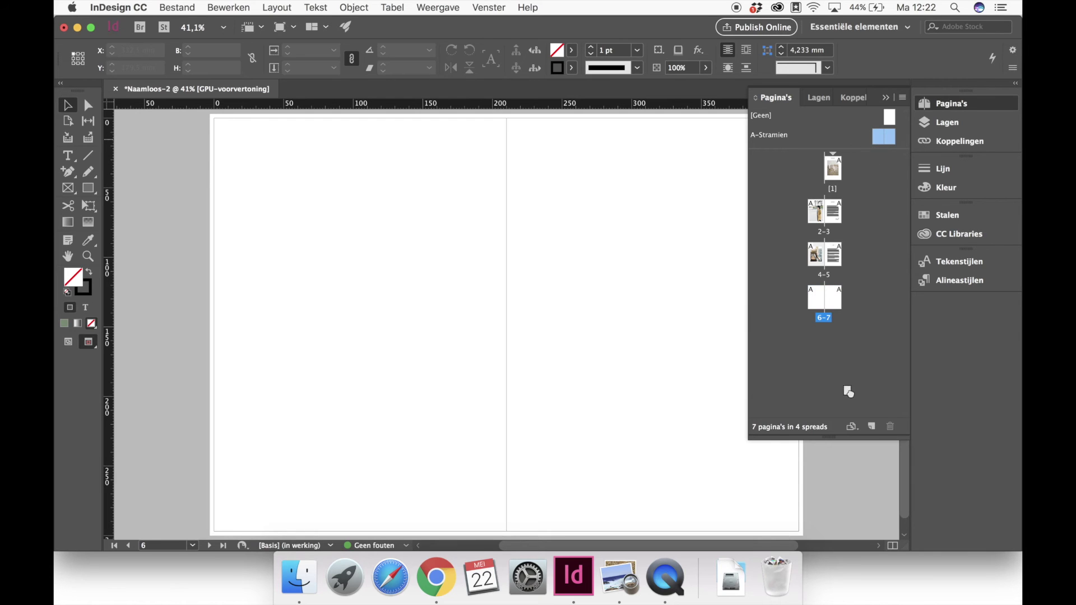
pyautogui.click(870, 427)
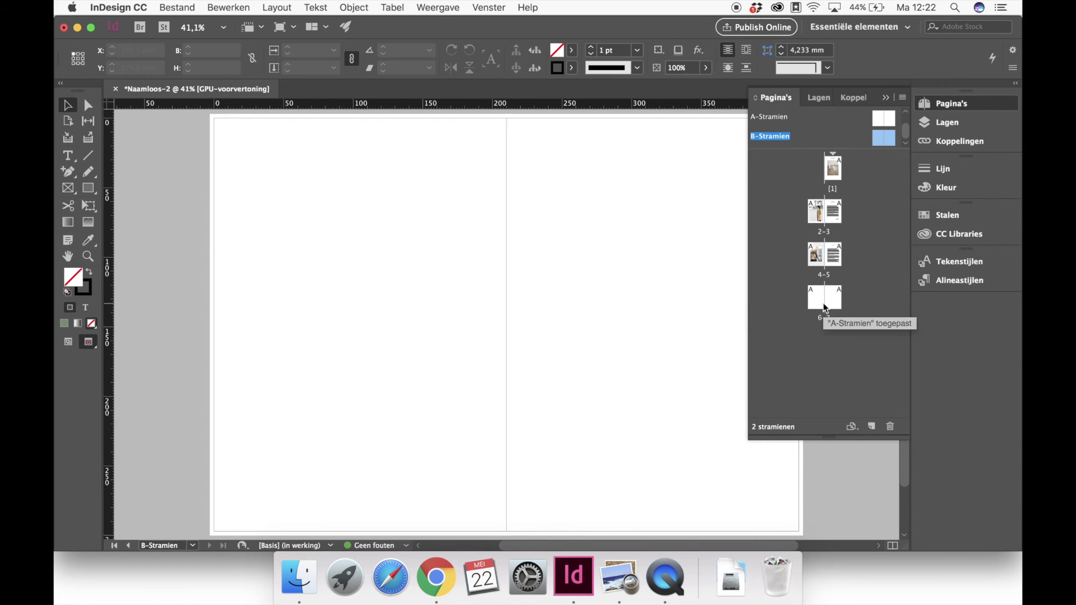
pyautogui.press('super+z')
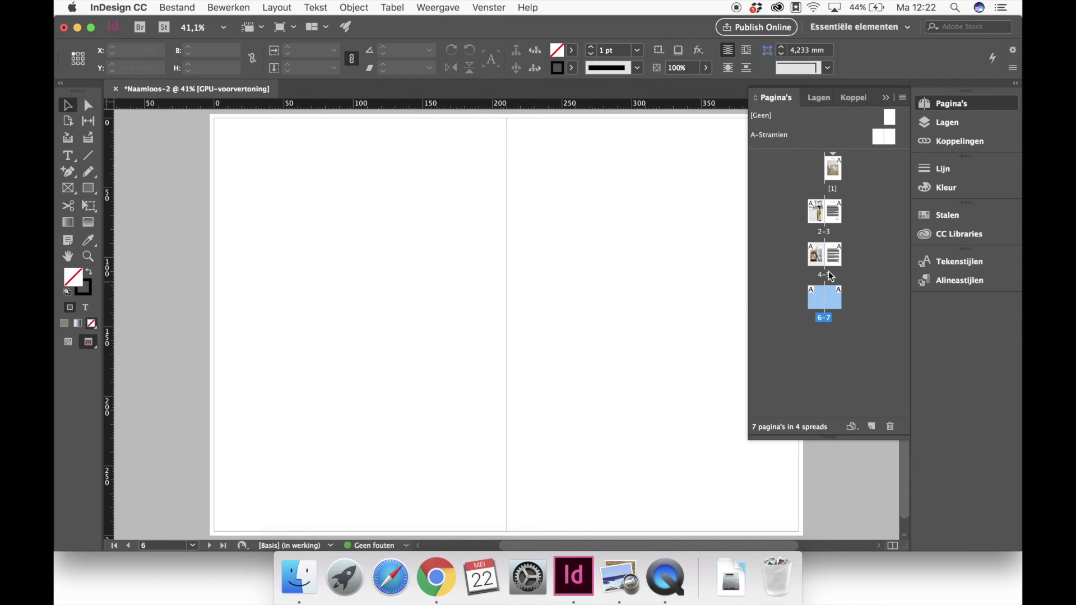
# Switch to Voorvertoning (Preview) and examine the "tarieven 2017" spread on page 4 of the example PDF.
pyautogui.click(606, 593)
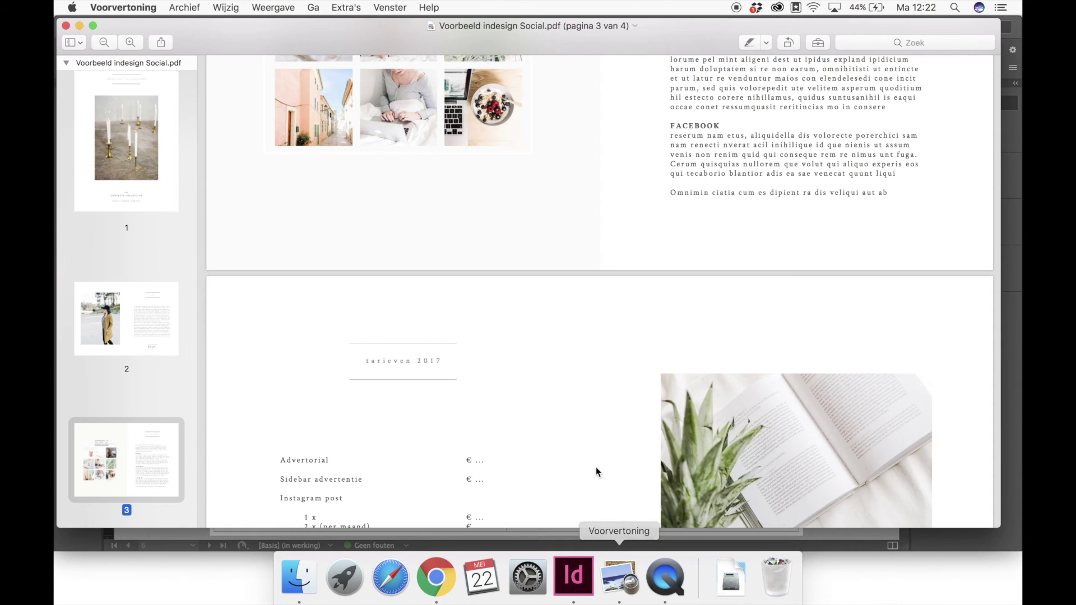
pyautogui.scroll(-5, 596, 467)
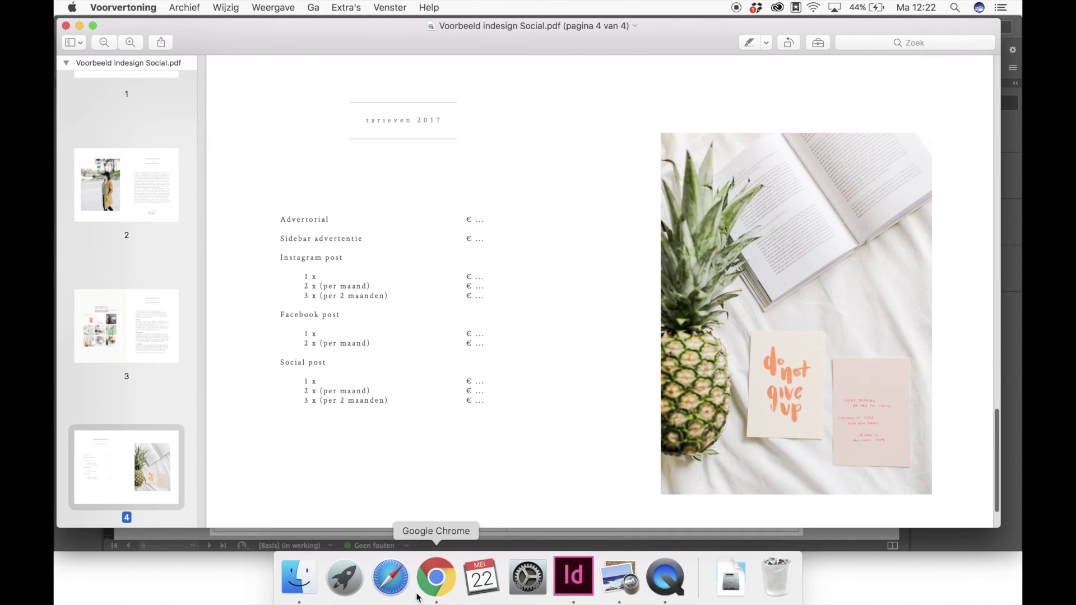
# Switch to InDesign and copy the social heading, lines and body text from page 5 onto page 6 of the new spread.
pyautogui.click(418, 592)
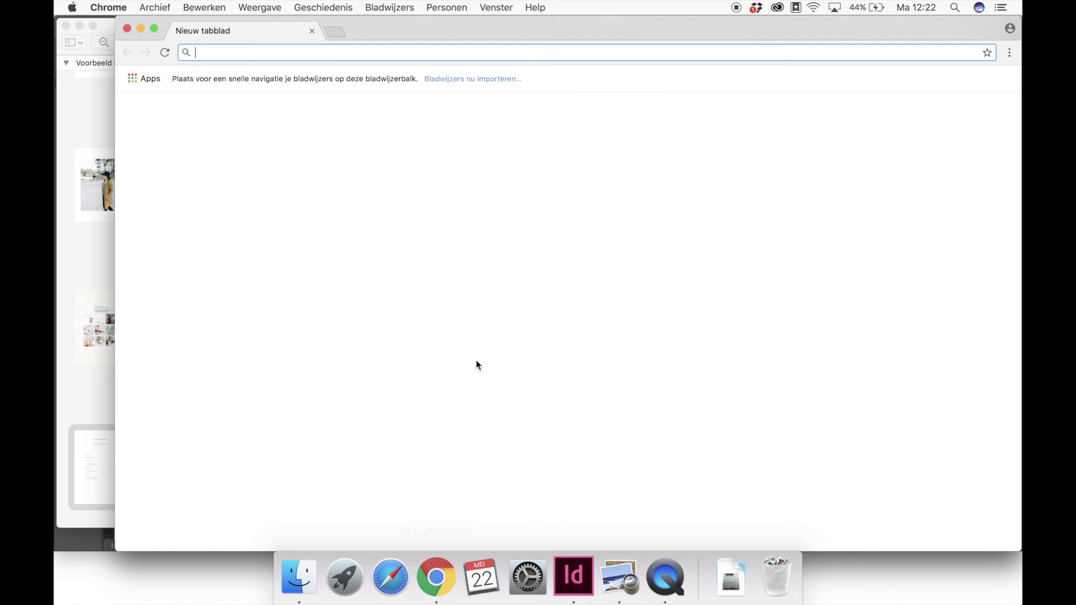
pyautogui.click(140, 29)
pyautogui.click(569, 592)
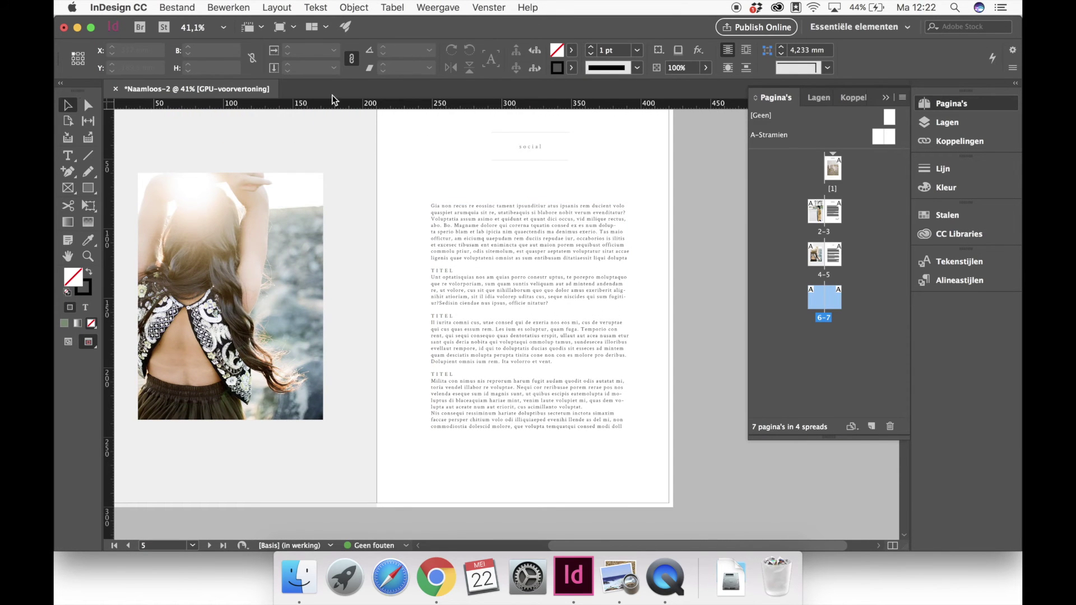
pyautogui.moveTo(621, 131); pyautogui.dragTo(480, 273)
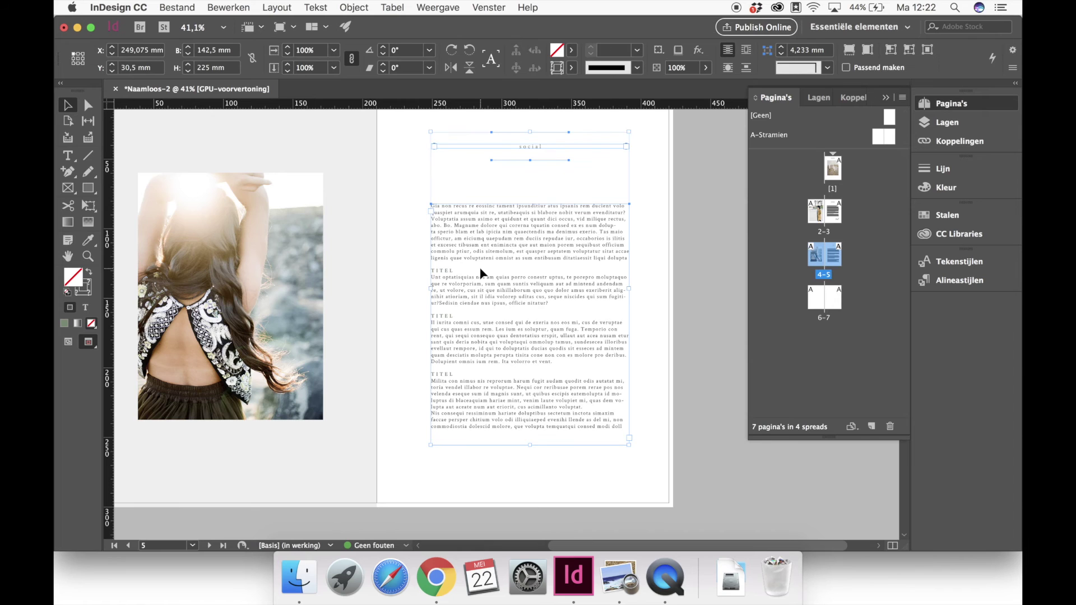
pyautogui.scroll(-10, 529, 344)
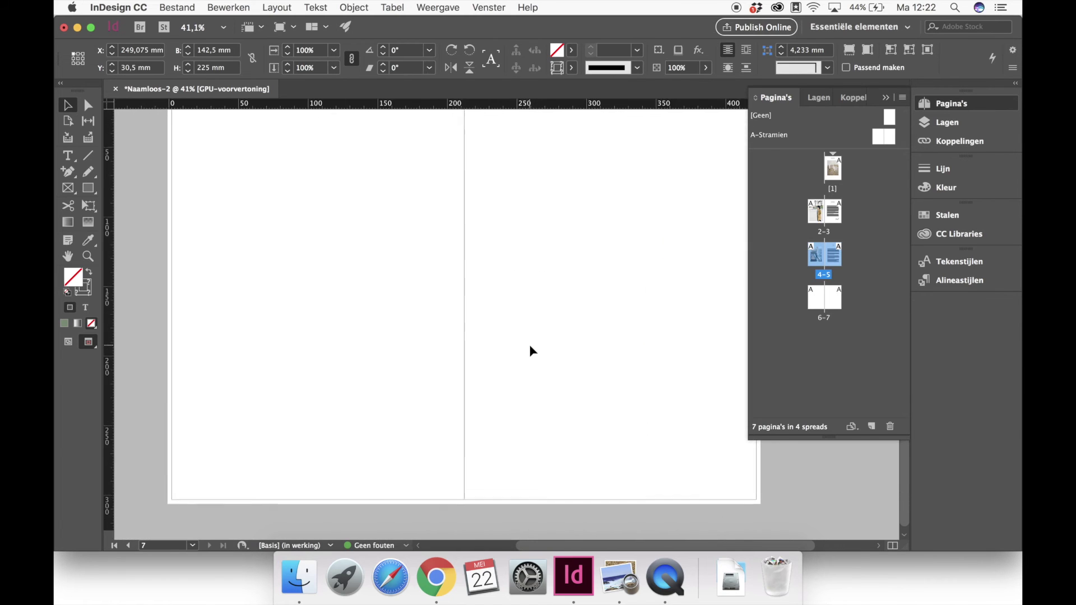
pyautogui.press('super+v')
pyautogui.moveTo(541, 362); pyautogui.dragTo(373, 405)
pyautogui.click(456, 372)
# Draw an empty helper frame about 17 x 30.5 mm from the top edge of page 5 down to the heading's upper line.
pyautogui.scroll(10, 456, 372)
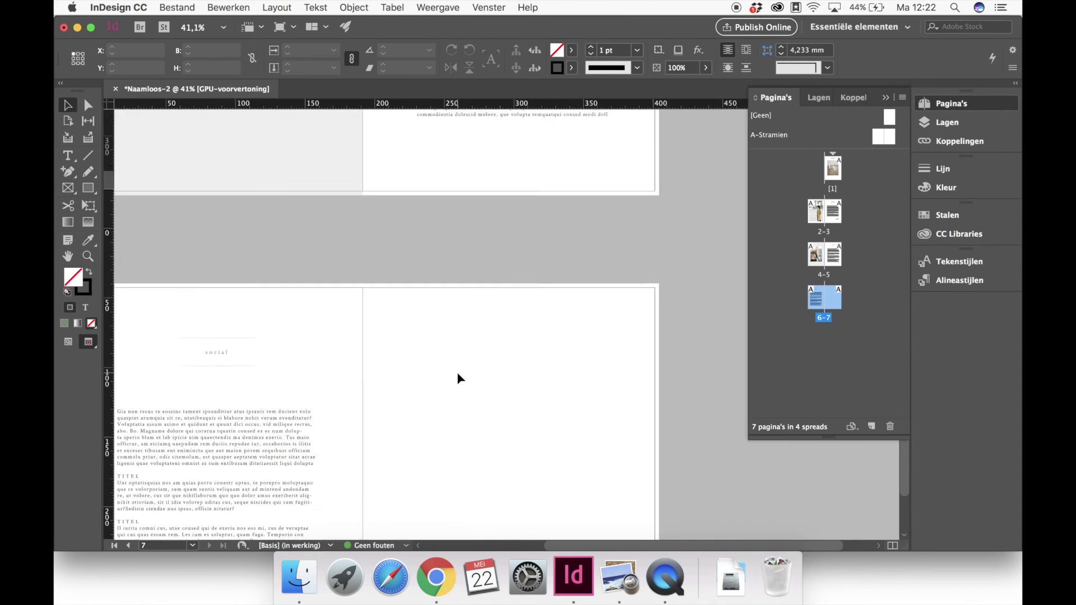
pyautogui.press('f')
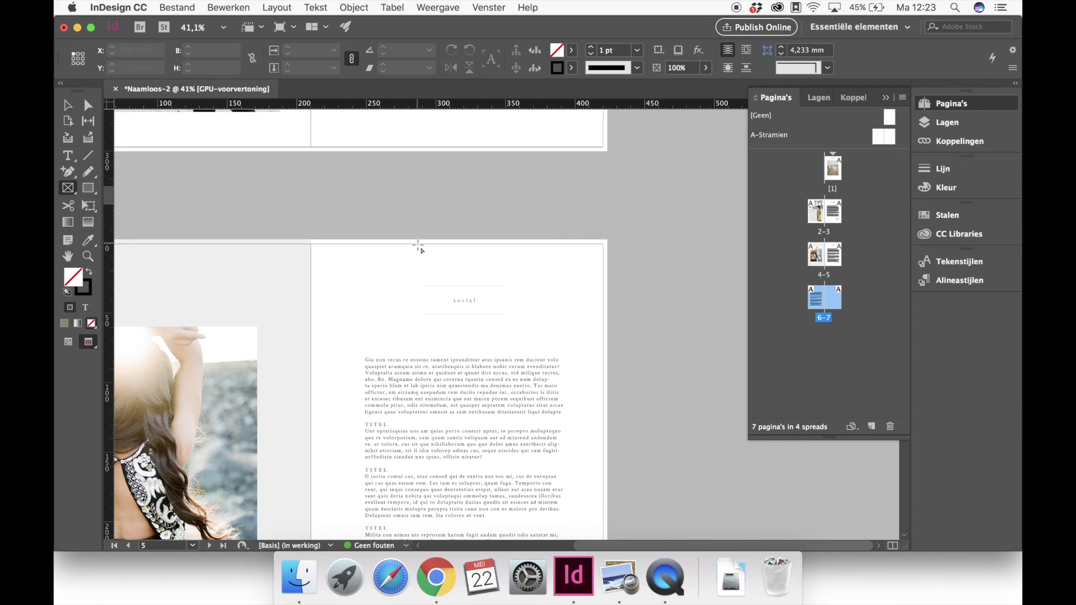
pyautogui.moveTo(418, 244); pyautogui.dragTo(442, 286)
pyautogui.click(72, 107)
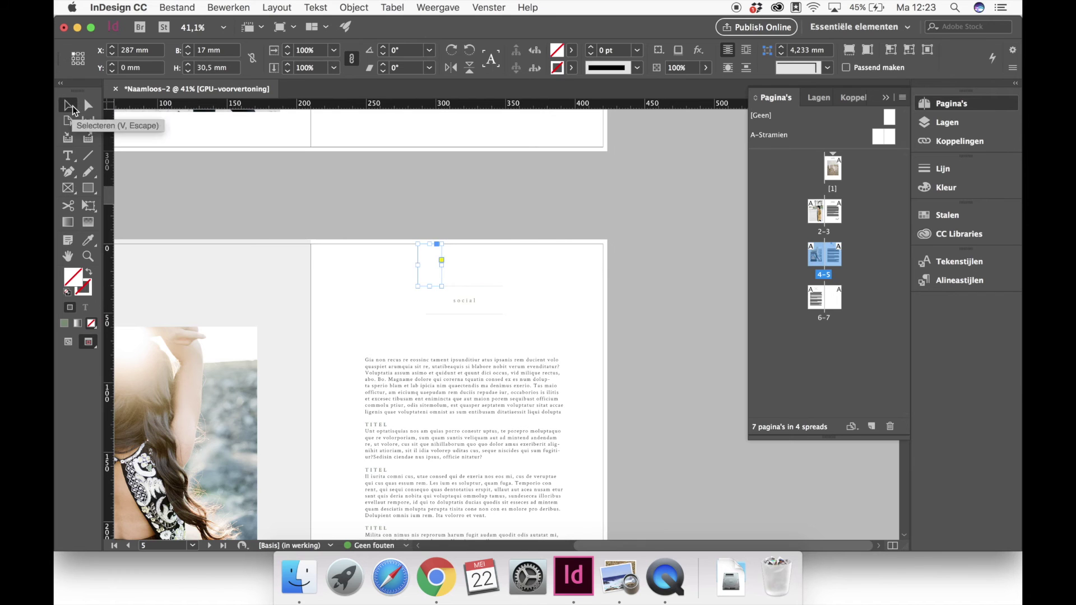
pyautogui.click(361, 133)
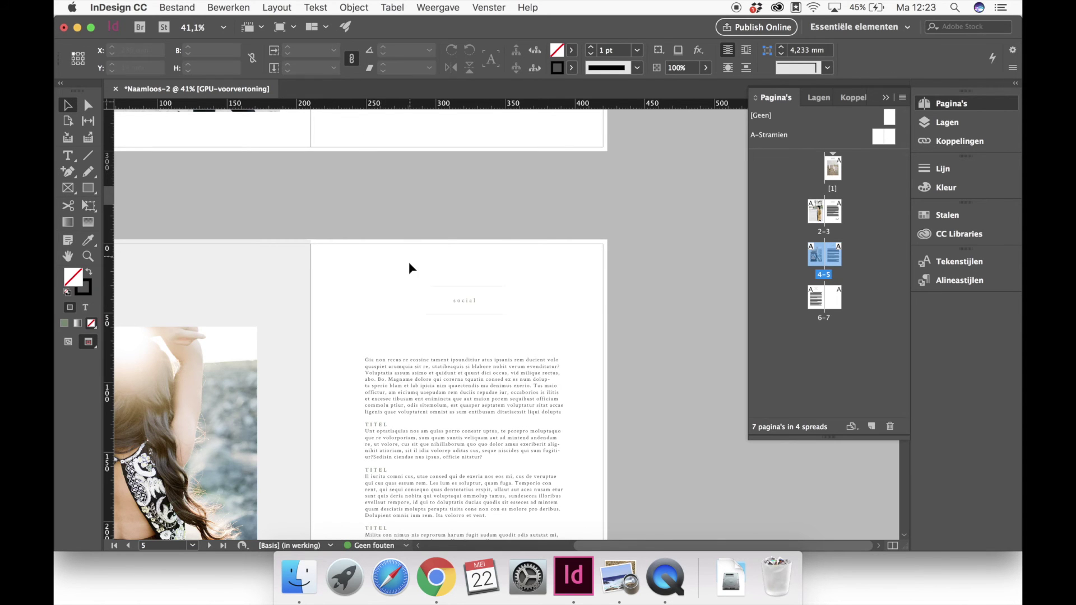
# Paste a copy of the helper frame on spread 6-7 and place it at X 92 mm, Y 0 mm above page 6's heading.
pyautogui.scroll(-10, 408, 261)
pyautogui.hscroll(-3, 408, 261)
pyautogui.press('super+v')
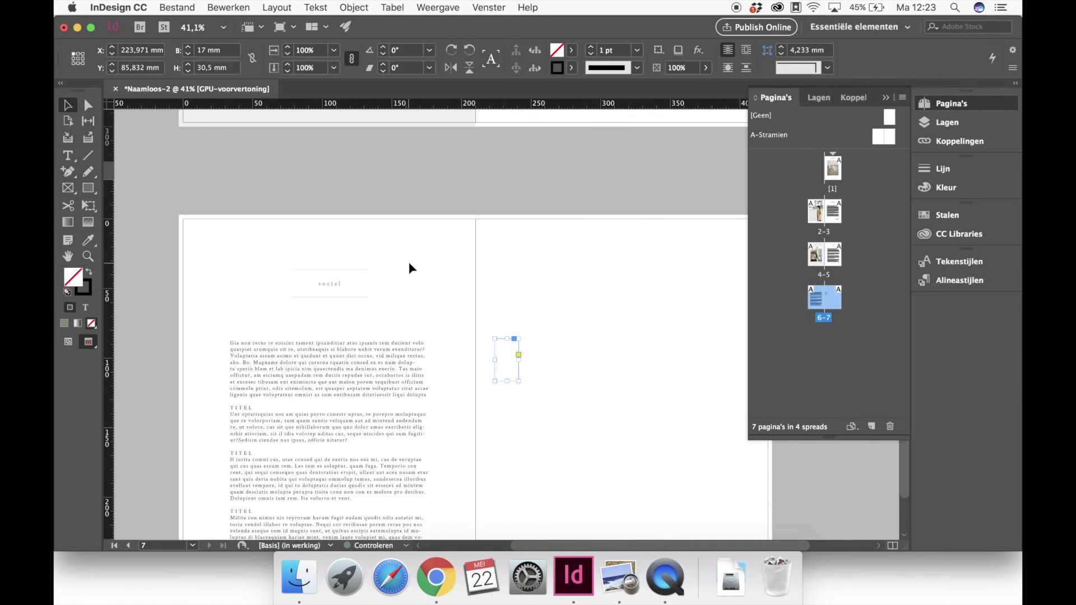
pyautogui.moveTo(501, 368); pyautogui.dragTo(318, 248)
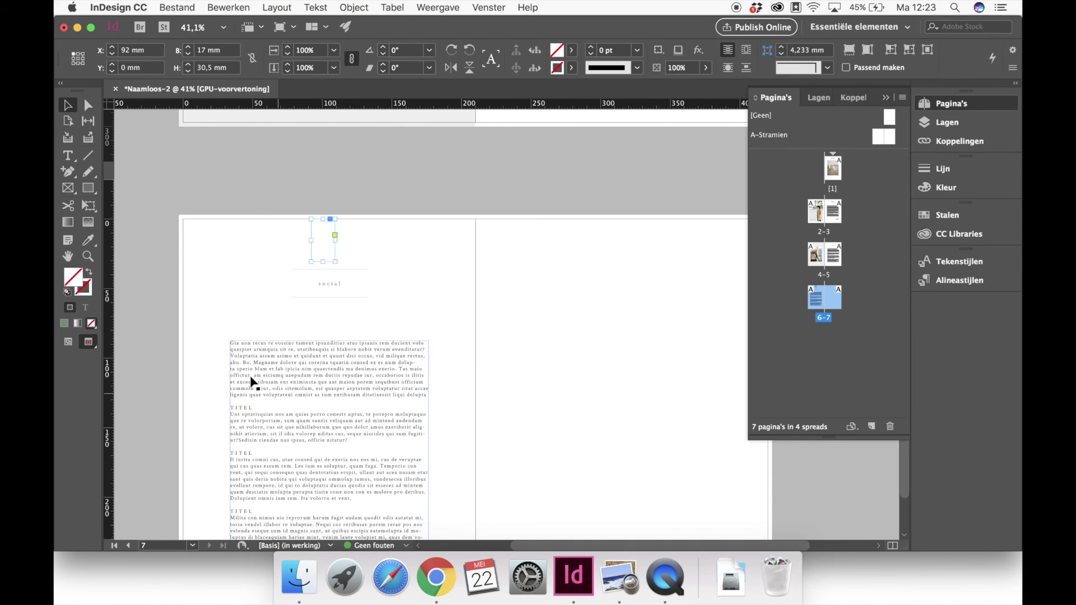
# Select page 6's heading, lines and body text, set the screen mode to Voorvertoning, and nudge the selection slightly upward.
pyautogui.moveTo(202, 264); pyautogui.dragTo(329, 455)
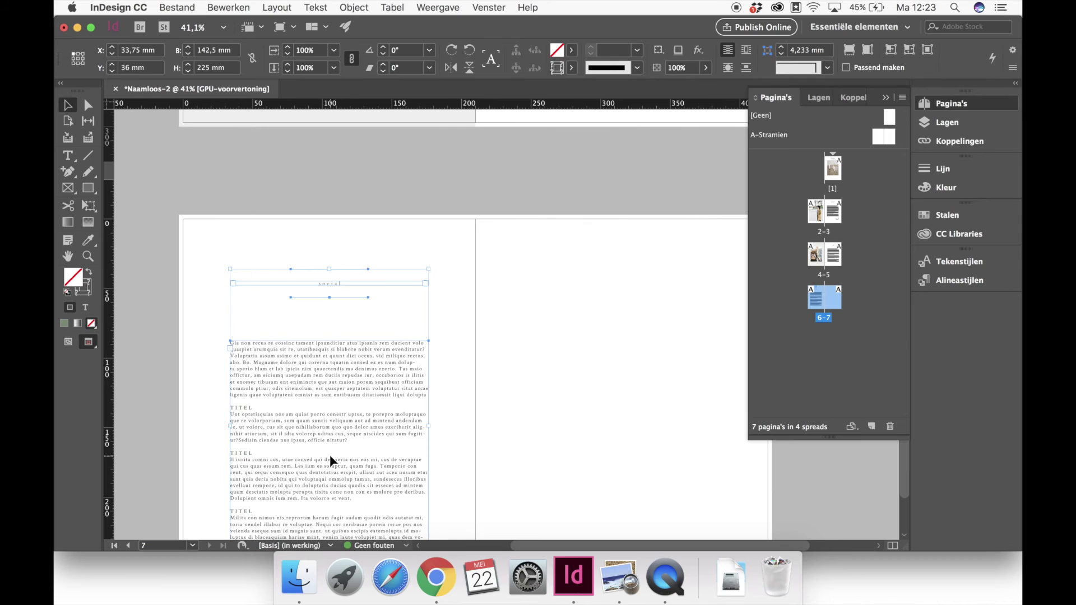
pyautogui.click(85, 343)
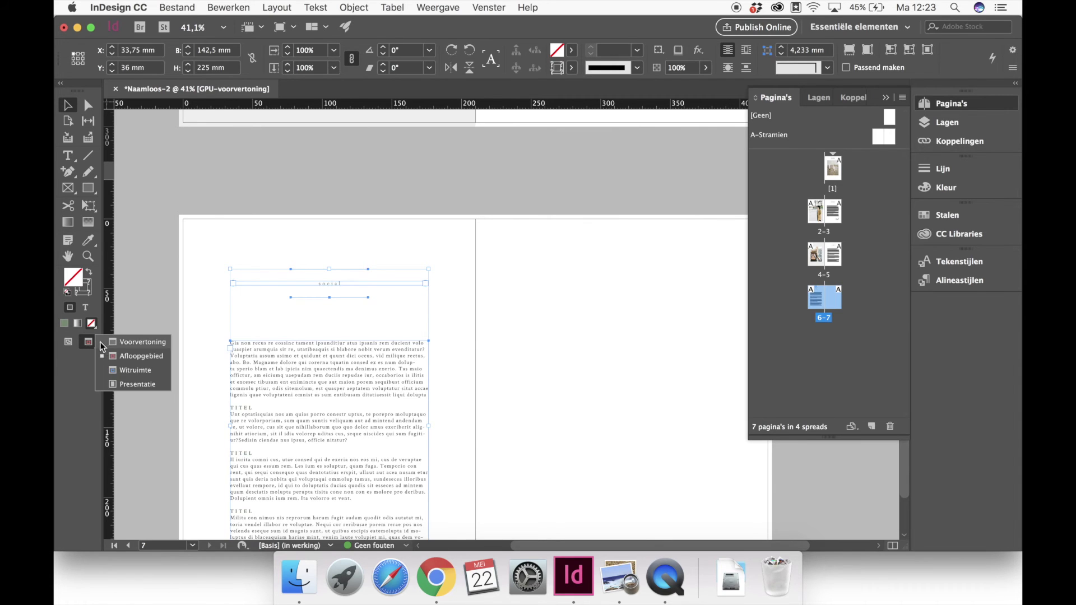
pyautogui.click(106, 343)
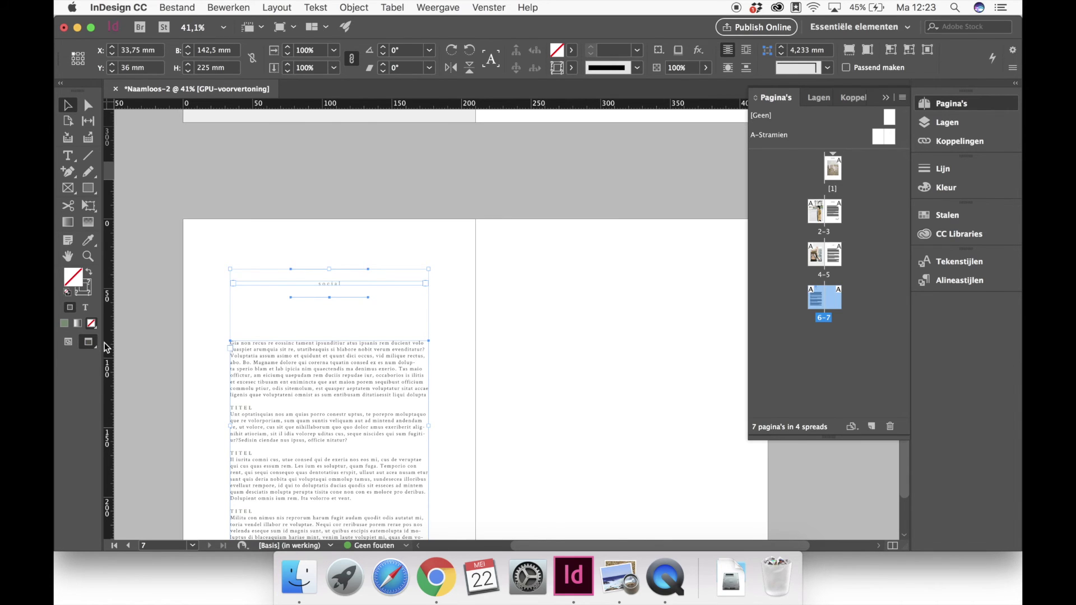
pyautogui.click(91, 343)
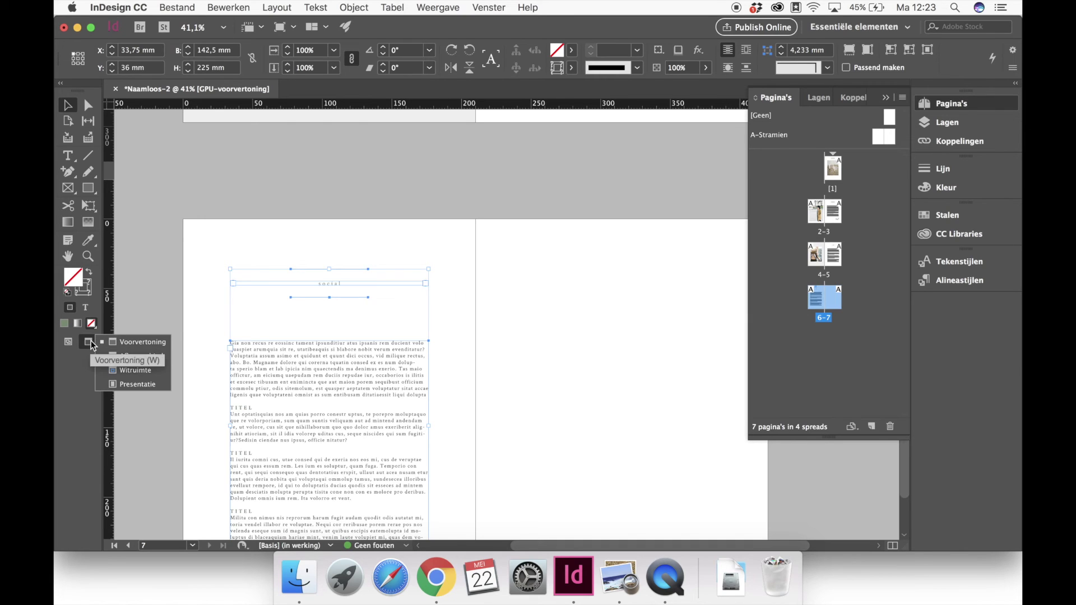
pyautogui.click(92, 345)
pyautogui.press('Up')
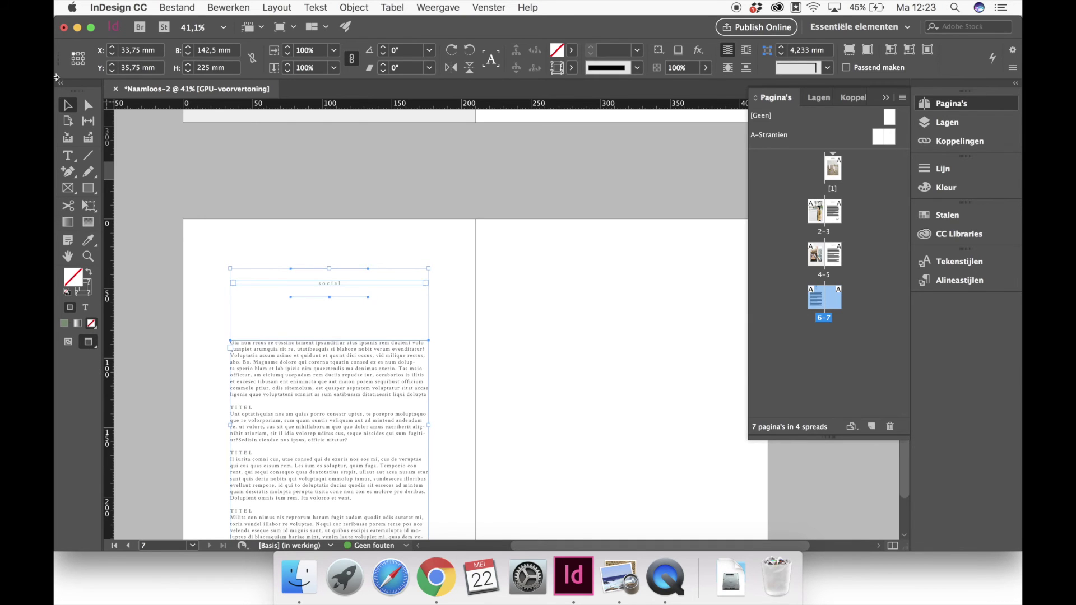
pyautogui.click(92, 349)
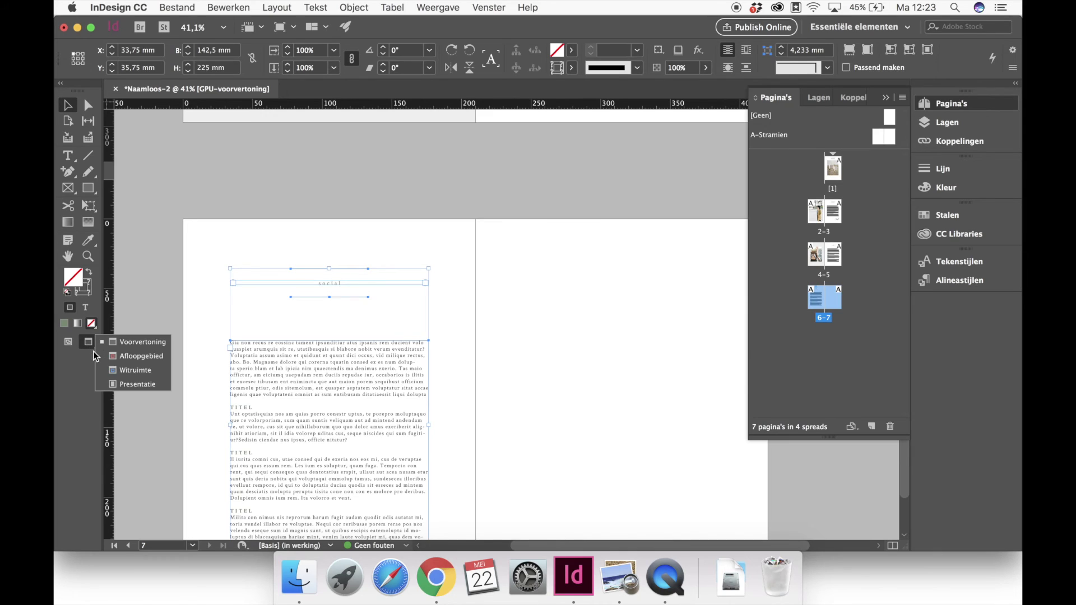
pyautogui.click(122, 374)
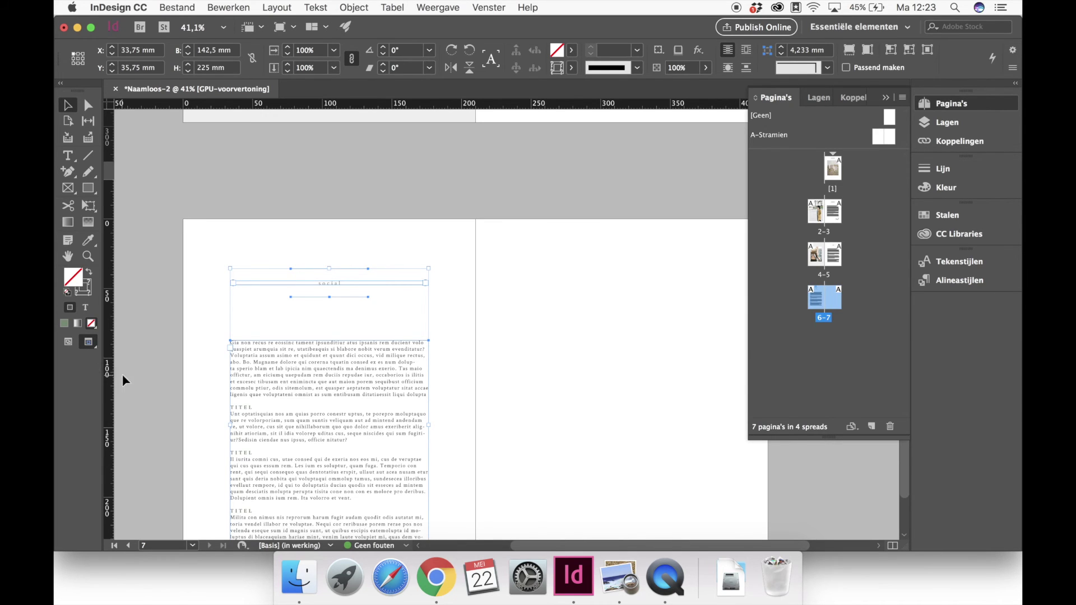
pyautogui.click(90, 345)
pyautogui.click(113, 343)
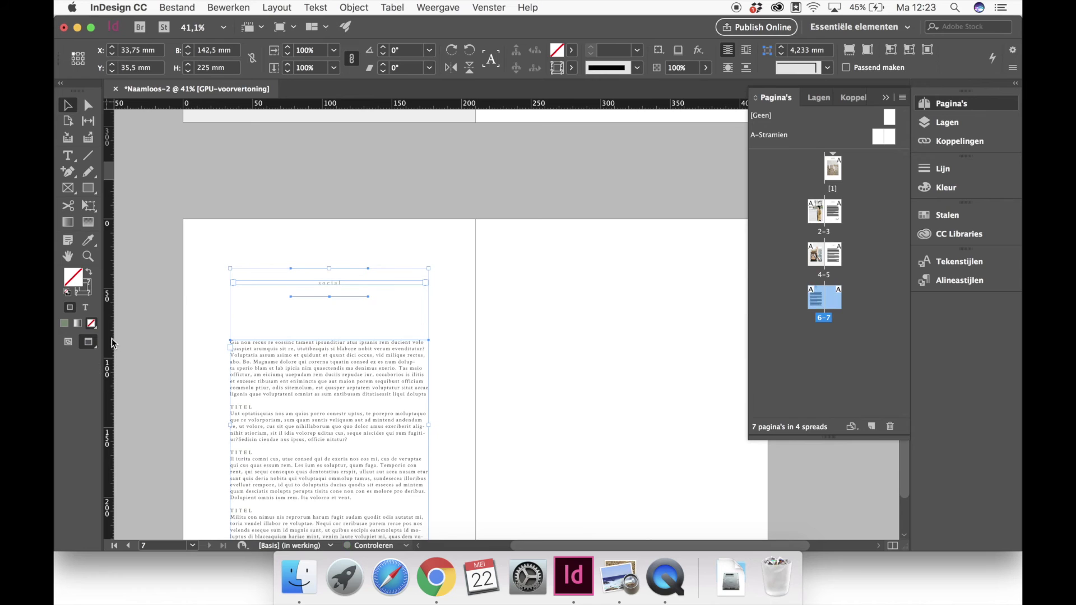
# Fill the helper frame at the top of page 6 with the yellow swatch C=0 M=0 Y=100 K=0.
pyautogui.click(314, 245)
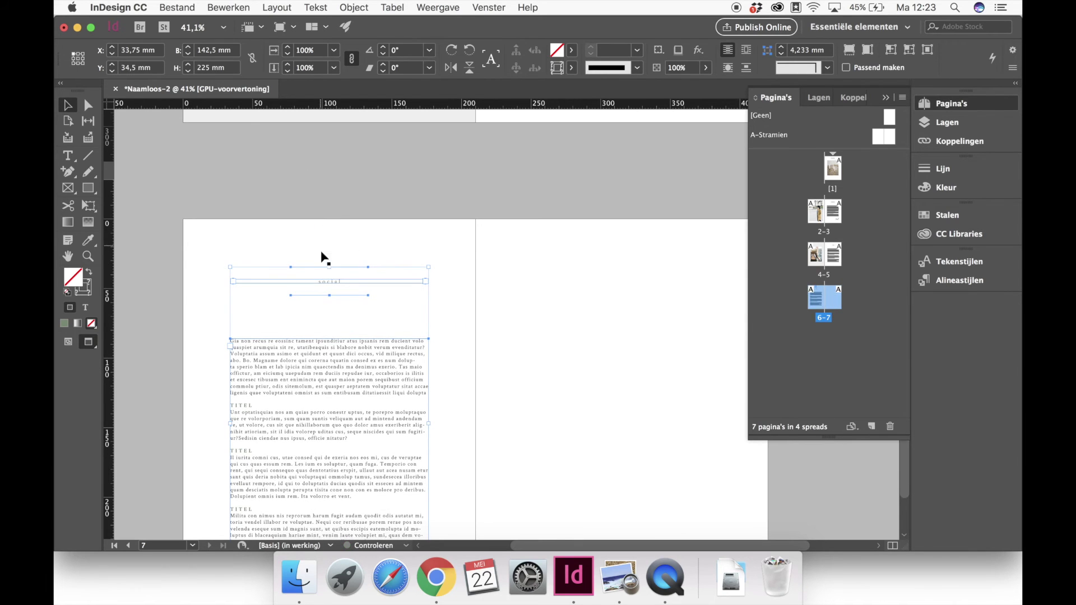
pyautogui.click(571, 50)
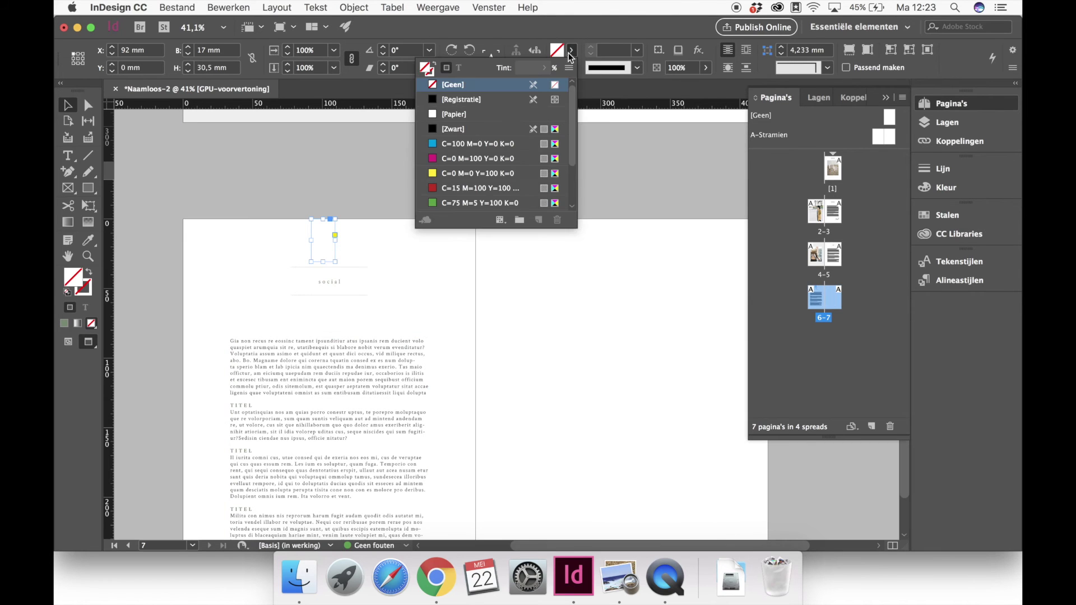
pyautogui.click(482, 173)
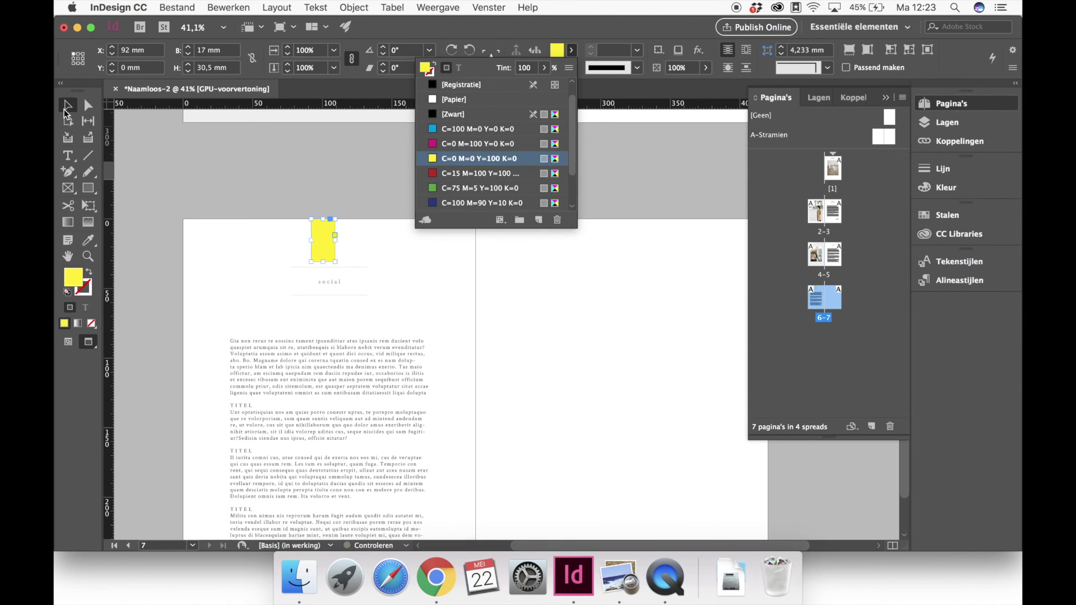
# Select the heading, lines and body text without the yellow frame and move them up to Y 30.75 mm, against the frame's lower edge.
pyautogui.moveTo(175, 264); pyautogui.dragTo(393, 510)
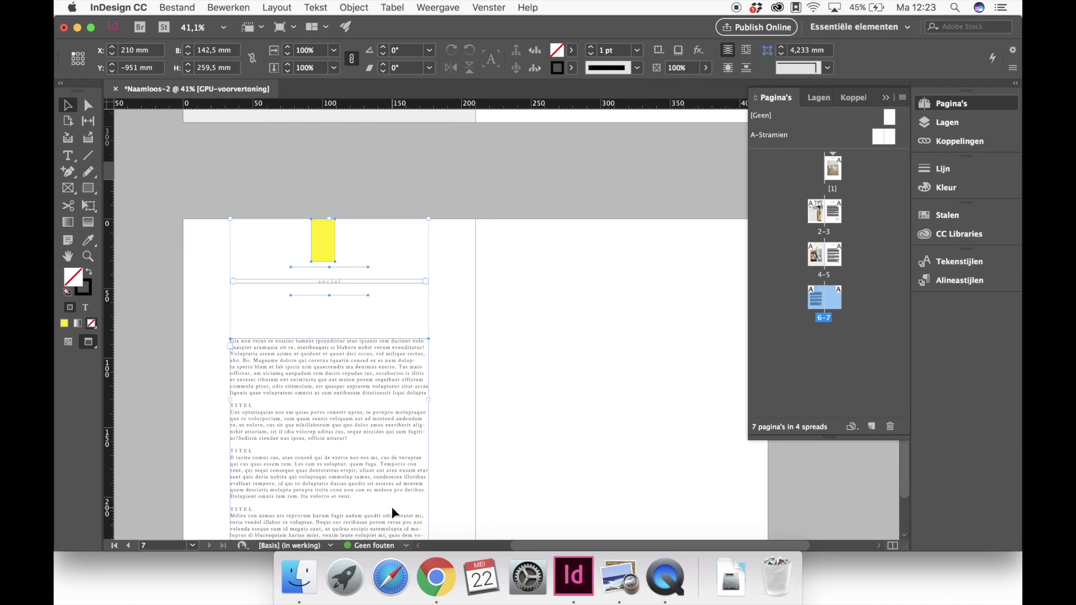
pyautogui.keyDown('shift'); pyautogui.click(326, 252); pyautogui.keyUp('shift')
pyautogui.press('Up')
pyautogui.press('Up')
pyautogui.press('Up')
pyautogui.press('Up')
pyautogui.press('Up')
pyautogui.press('Up')
pyautogui.press('Up')
pyautogui.press('Up')
pyautogui.press('Up')
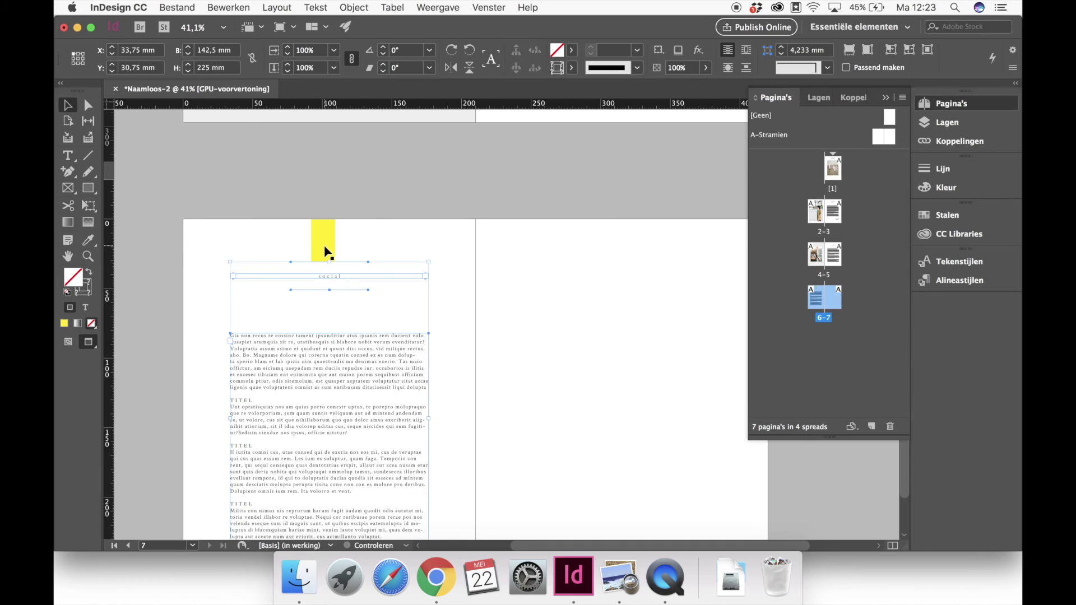
# Delete the yellow helper frame from page 6.
pyautogui.click(359, 248)
pyautogui.click(330, 247)
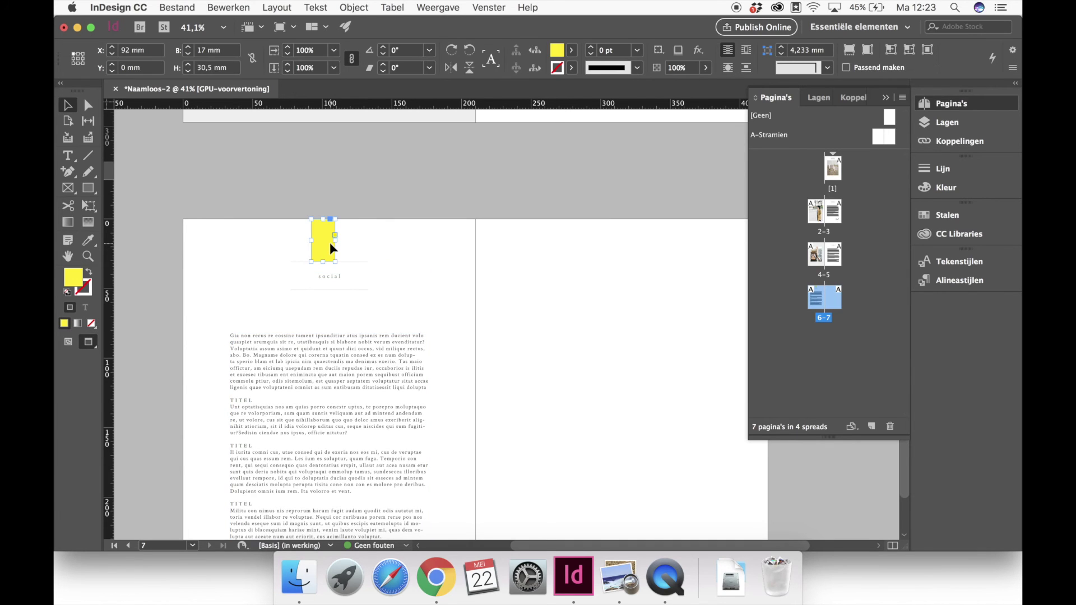
pyautogui.press('Delete')
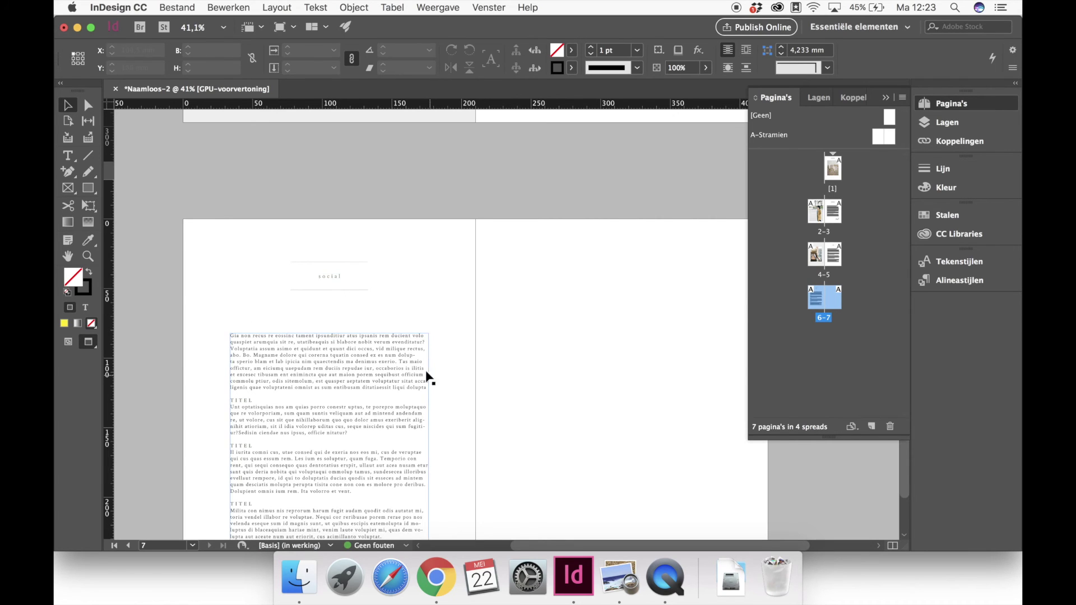
# Replace the "social" heading on page 6 with "tarieven" and leave text editing.
pyautogui.click(329, 276)
pyautogui.click(314, 336)
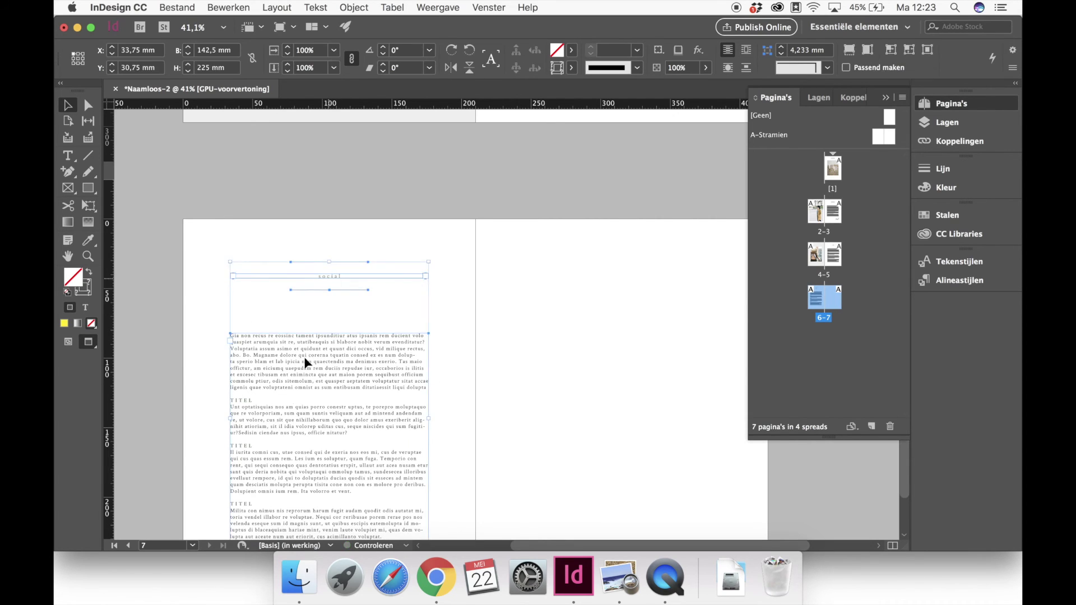
pyautogui.click(382, 230)
pyautogui.click(340, 279)
pyautogui.doubleClick(339, 277)
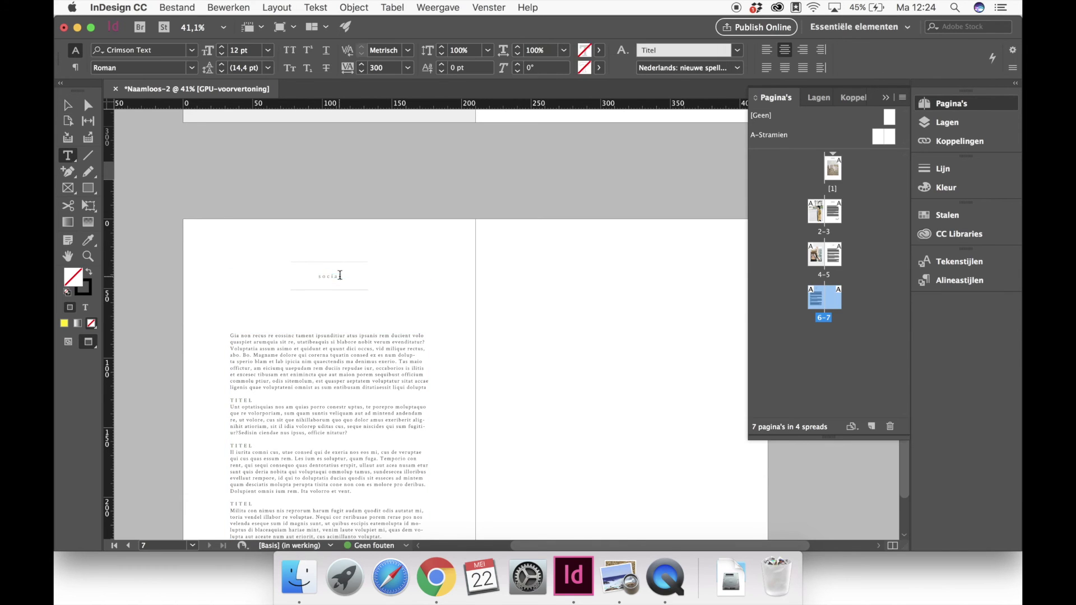
pyautogui.doubleClick(333, 276)
pyautogui.press('BackSpace')
pyautogui.write('tarieven')
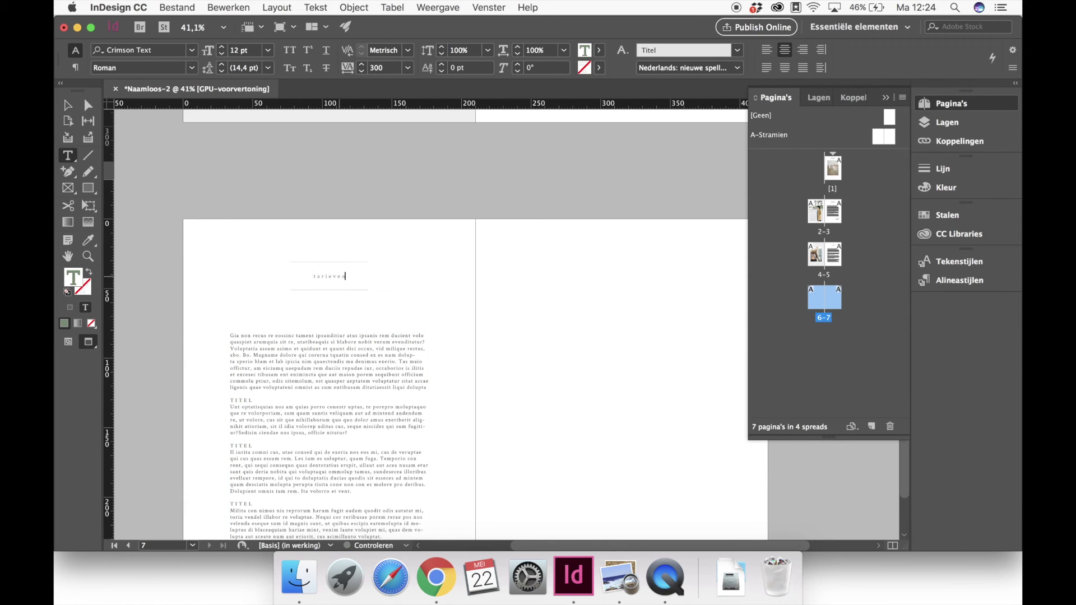
pyautogui.click(67, 105)
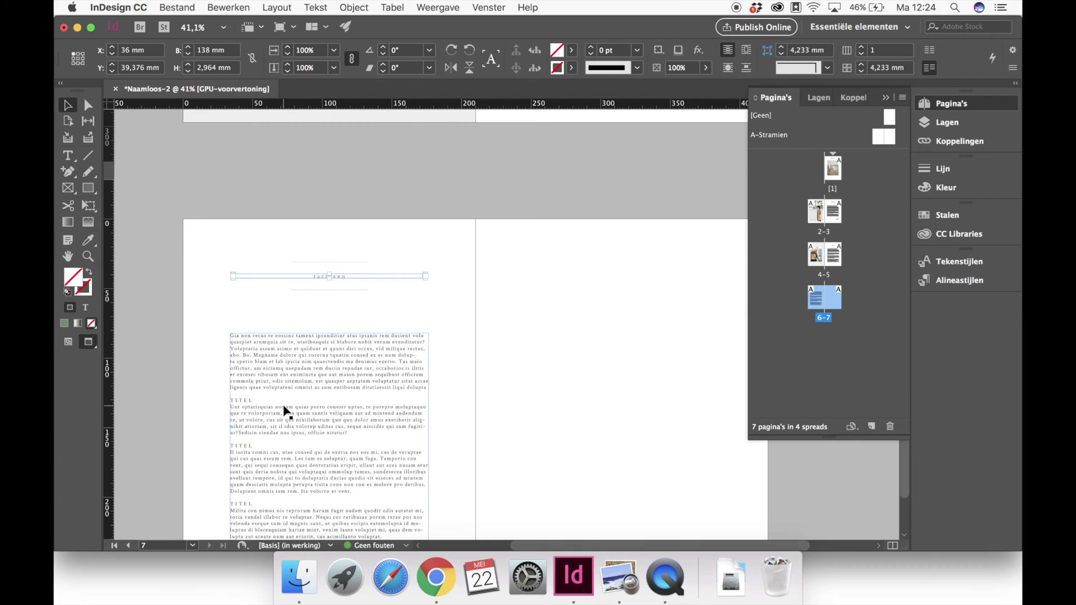
# Clear all the placeholder body text from the text frame below the "tarieven" heading.
pyautogui.scroll(-2, 286, 412)
pyautogui.scroll(-5, 285, 412)
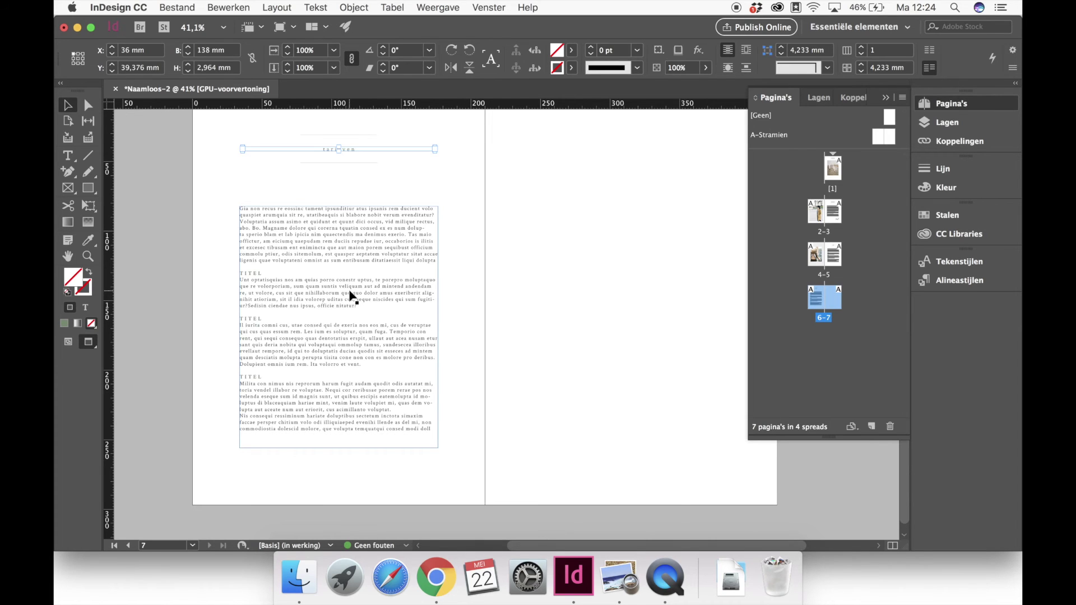
pyautogui.doubleClick(352, 303)
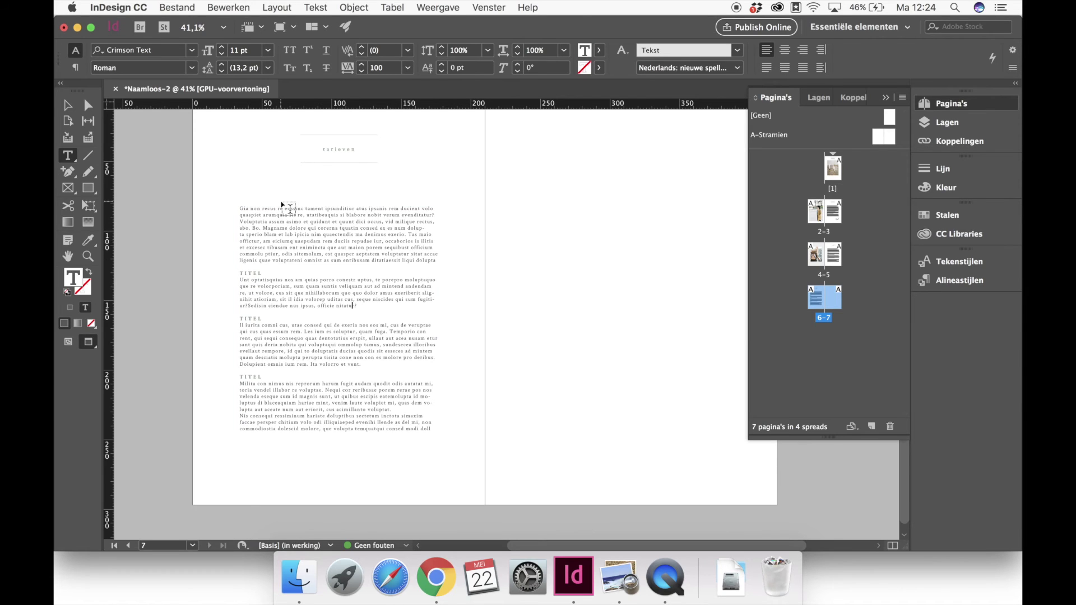
pyautogui.press('super+a')
pyautogui.press('BackSpace')
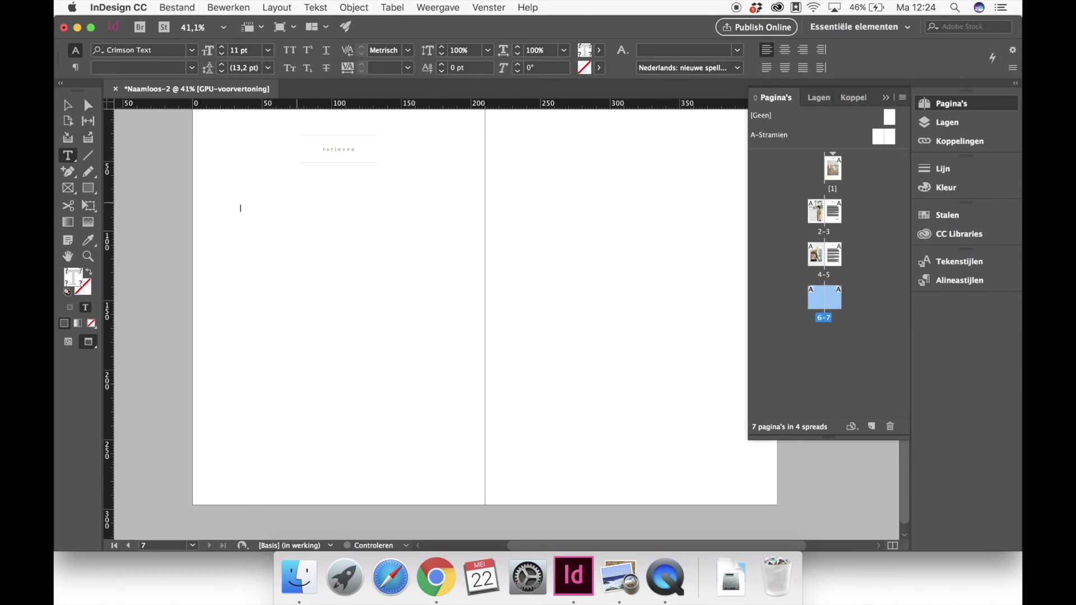
pyautogui.click(72, 106)
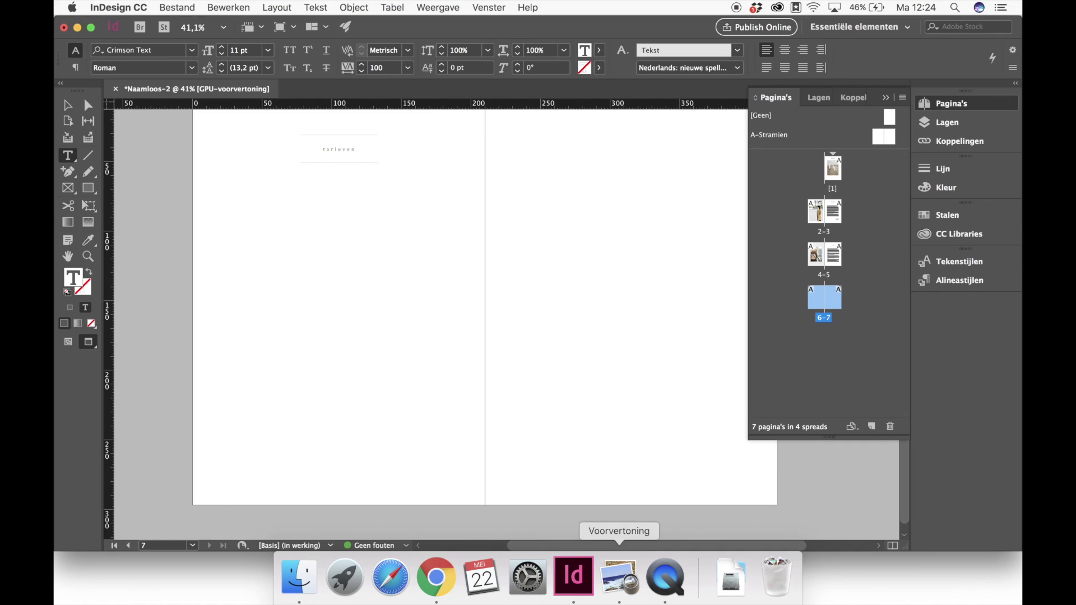
# Switch to Voorvertoning (Preview) and examine the price list text on the example PDF's "tarieven 2017" page.
pyautogui.click(620, 577)
pyautogui.moveTo(279, 217); pyautogui.dragTo(390, 399)
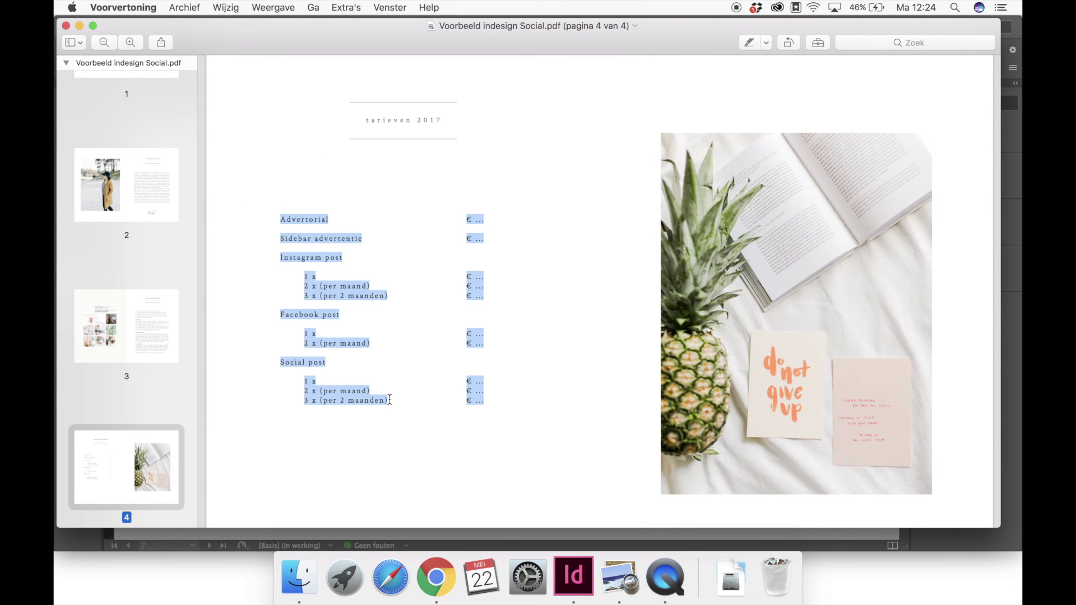
pyautogui.click(390, 399)
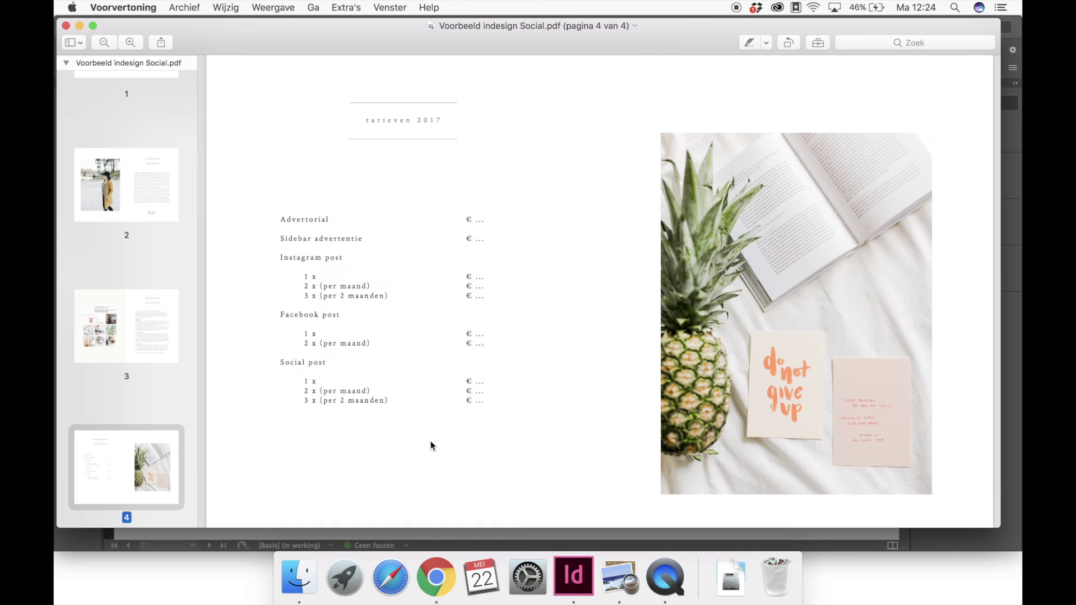
# Switch to InDesign and enter the price list lines Advertorial, Facebook post with indented 1 x and 2 x, Instagram post and Social totaal.
pyautogui.click(580, 580)
pyautogui.click(242, 208)
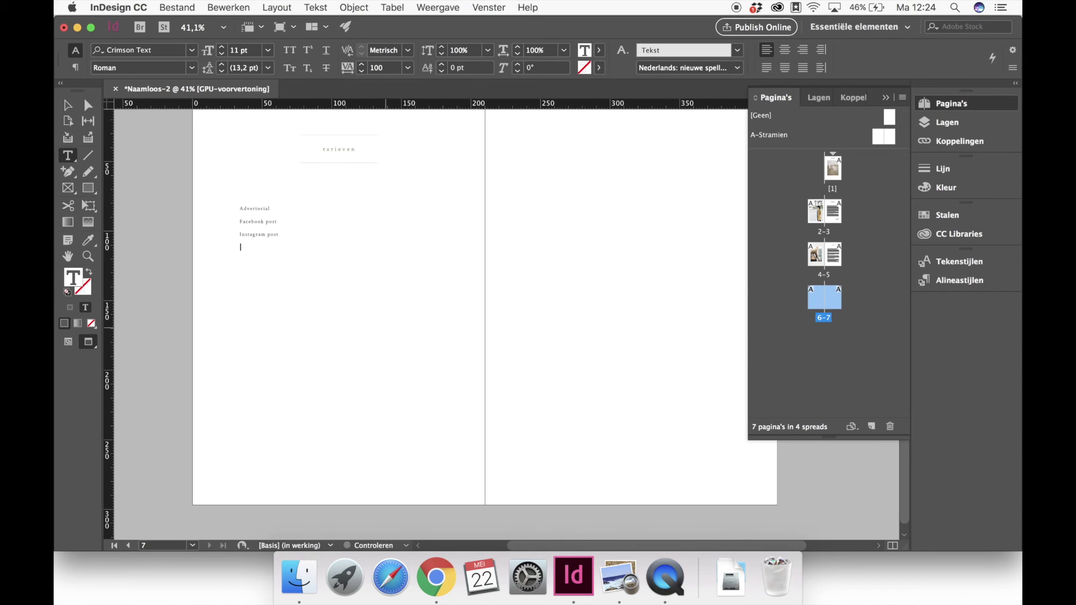
pyautogui.write('totaal')
pyautogui.press('Return')
pyautogui.press('Return')
pyautogui.write('2x')
pyautogui.press('Left')
# Narrow the price list text frame to 64,75 mm and place a duplicate beside it at X 116 mm.
pyautogui.click(68, 106)
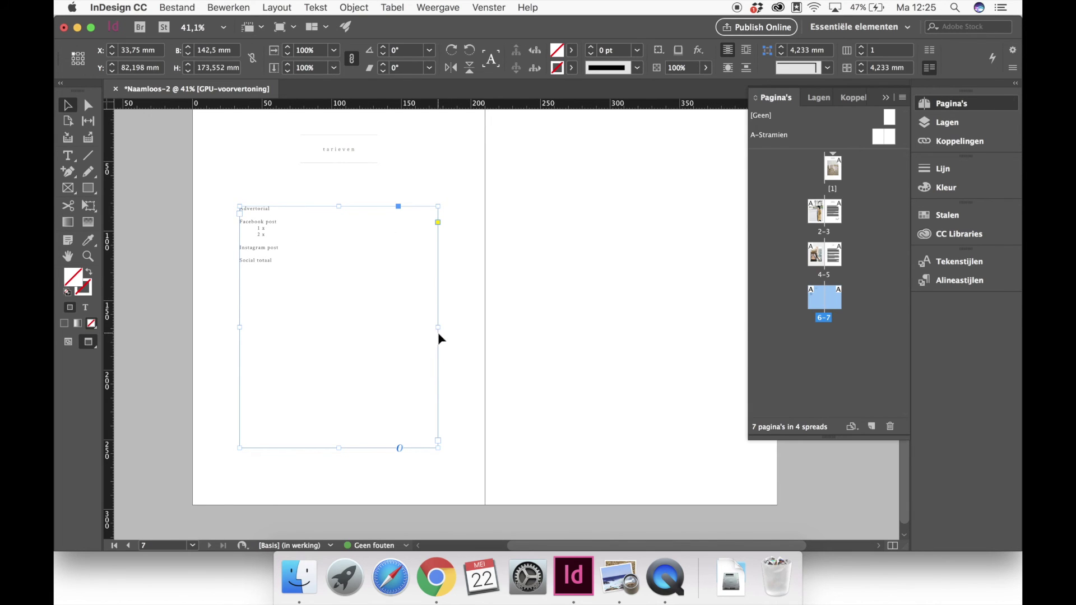
pyautogui.moveTo(439, 329); pyautogui.dragTo(330, 331)
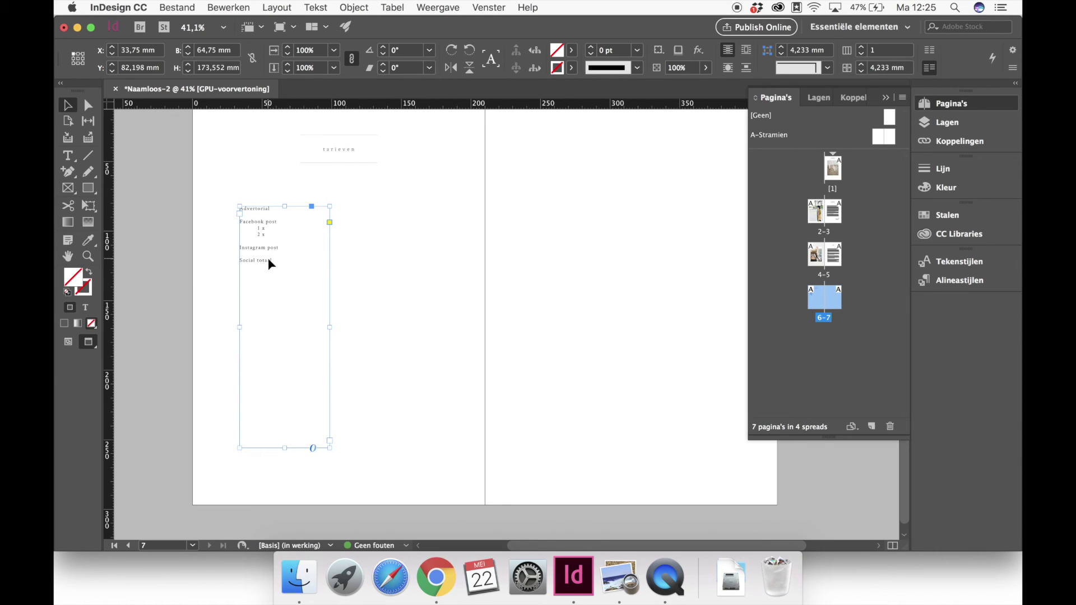
pyautogui.press('super+v')
pyautogui.moveTo(538, 252); pyautogui.dragTo(429, 242)
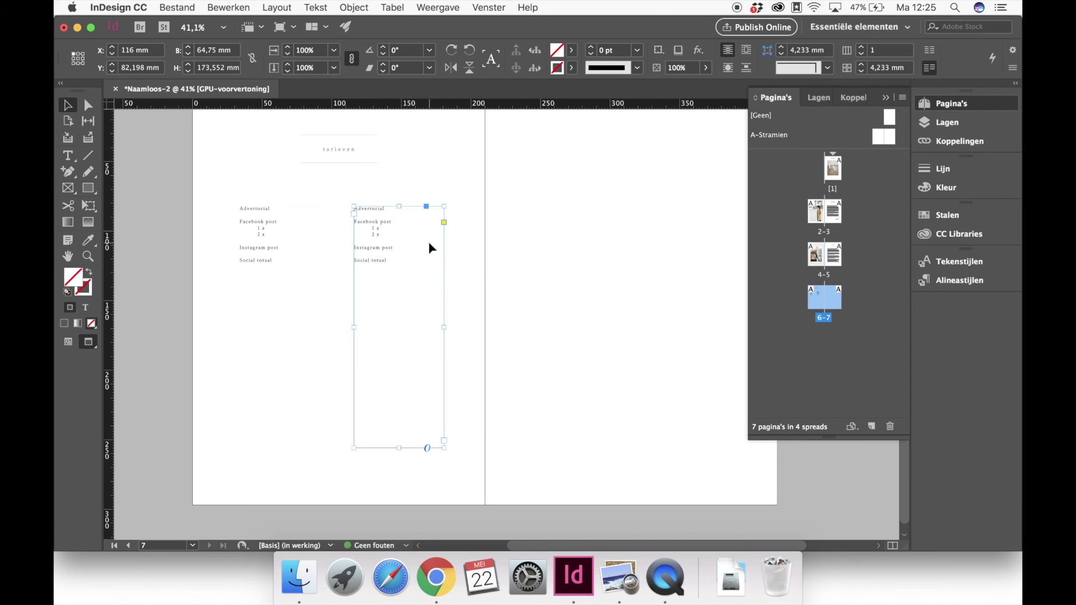
# Replace the duplicate frame's text with € signs level with Advertorial, 1 x, 2 x, Instagram post and Social totaal.
pyautogui.doubleClick(409, 278)
pyautogui.press('super+a')
pyautogui.press('BackSpace')
pyautogui.write('€')
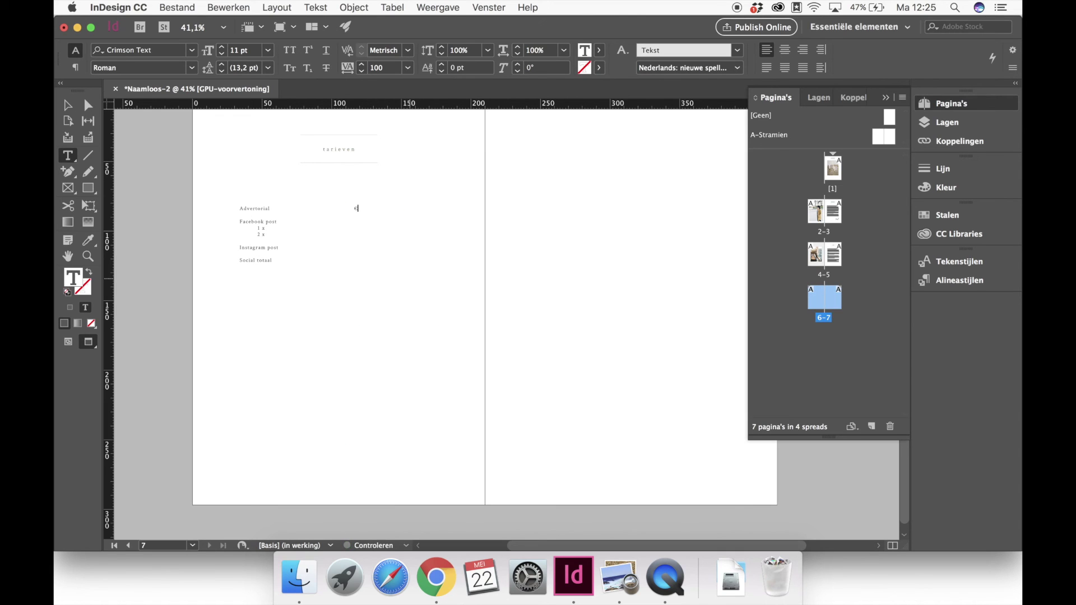
pyautogui.press('Return')
pyautogui.press('Escape')
# Narrow the euro column's frame to 32 mm and move the list and euro frames closer together beneath the "tarieven" heading.
pyautogui.moveTo(377, 240); pyautogui.dragTo(282, 240)
pyautogui.click(411, 267)
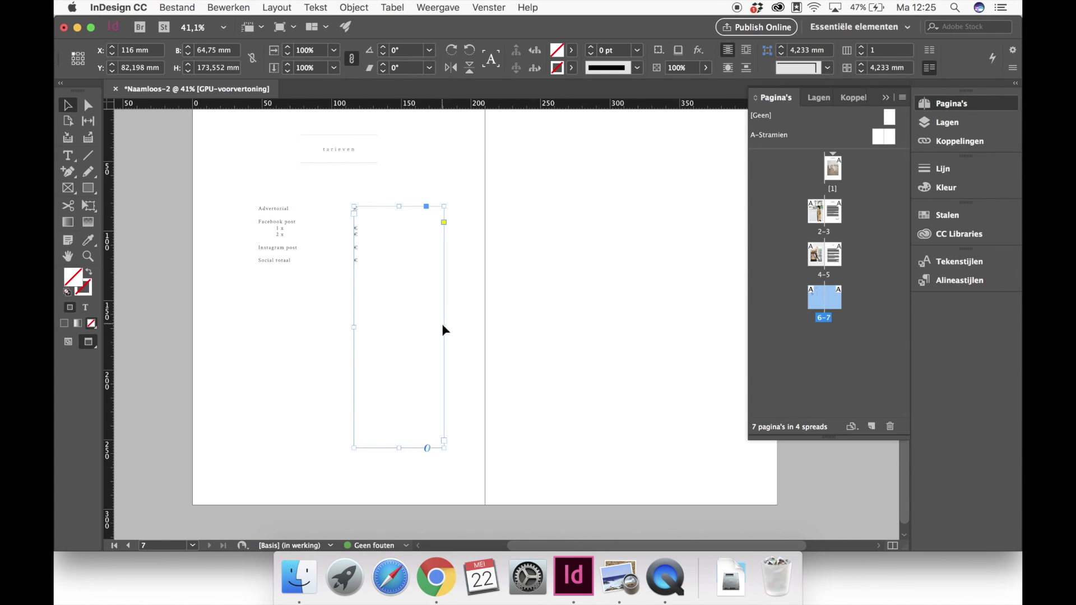
pyautogui.moveTo(444, 327); pyautogui.dragTo(398, 326)
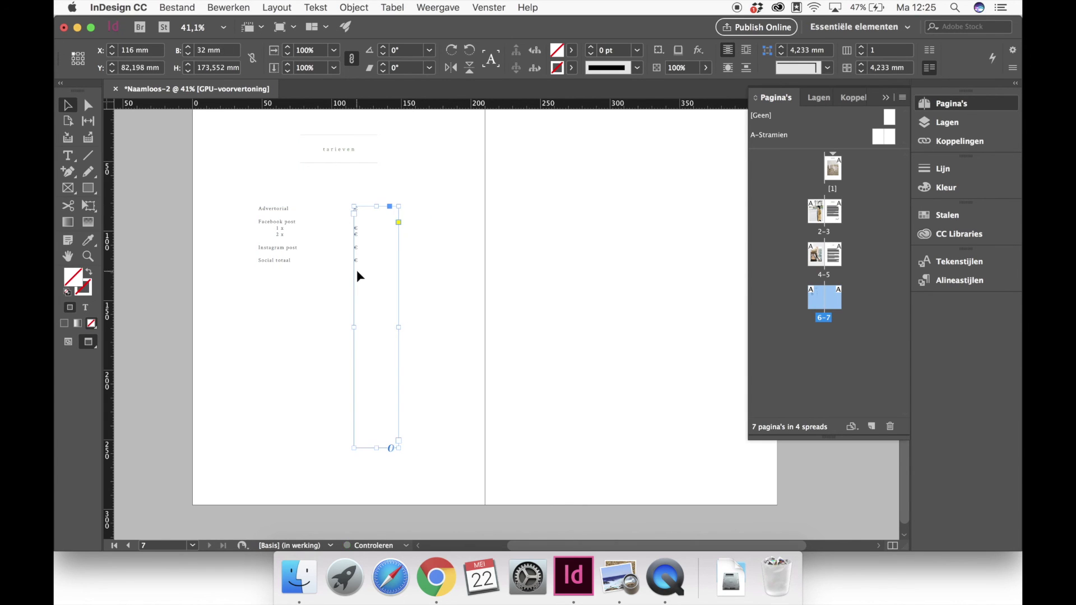
pyautogui.moveTo(384, 274); pyautogui.dragTo(393, 276)
pyautogui.moveTo(439, 242); pyautogui.dragTo(292, 272)
pyautogui.click(208, 264)
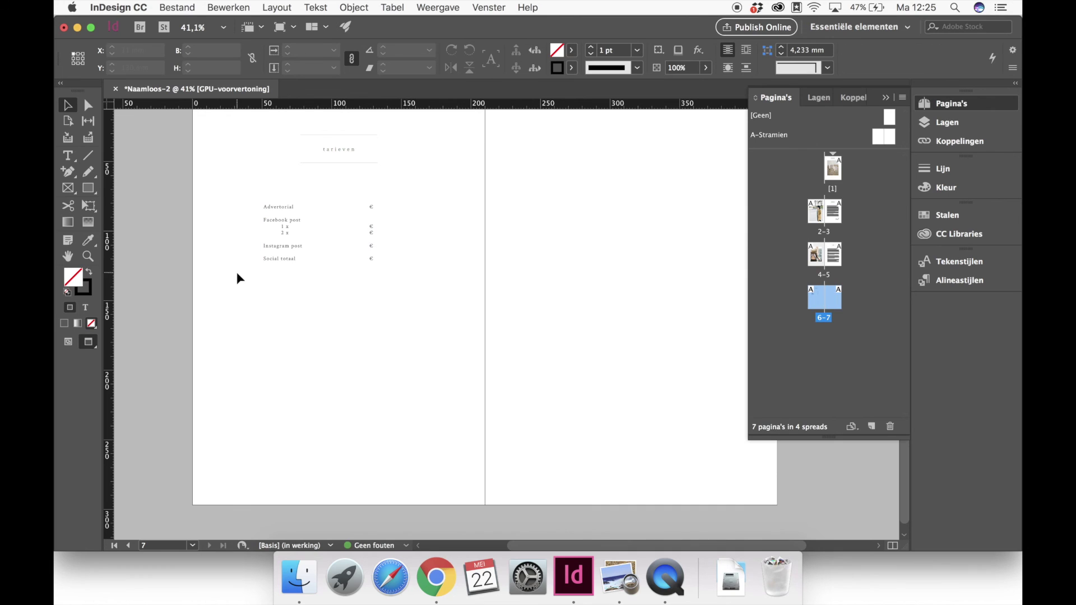
# Place the image 2017-05-12_0012.jpg at full size on page 7.
pyautogui.scroll(3, 264, 352)
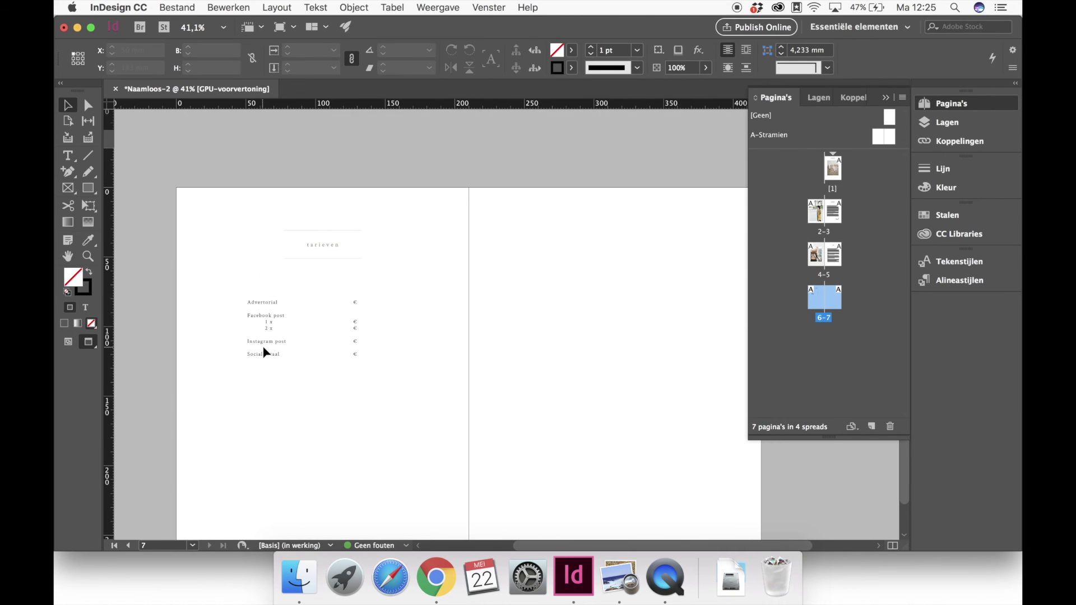
pyautogui.scroll(-1, 267, 352)
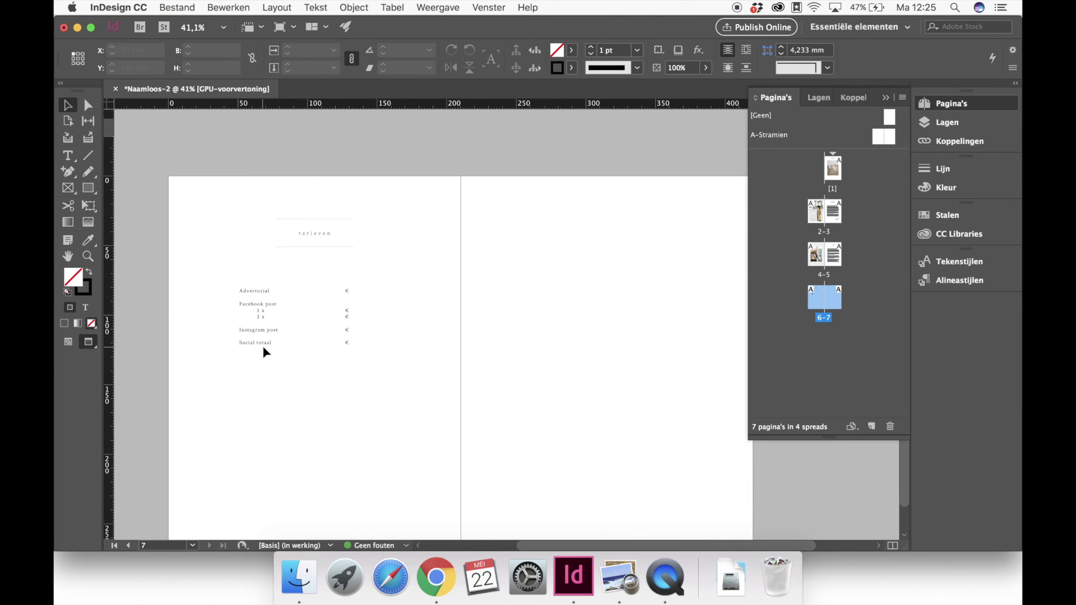
pyautogui.scroll(-3, 265, 352)
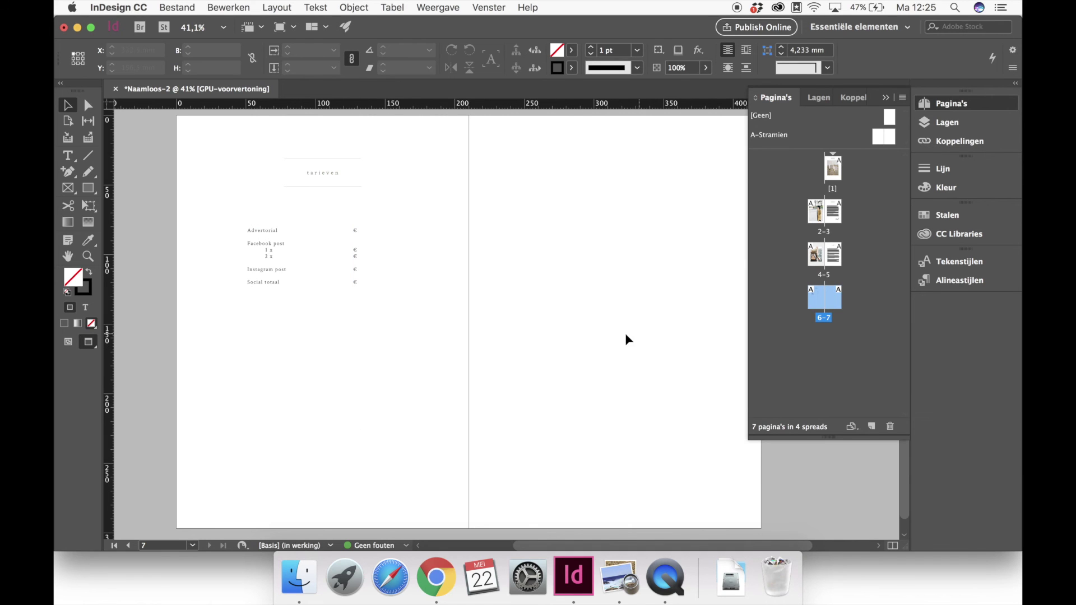
pyautogui.press('super+d')
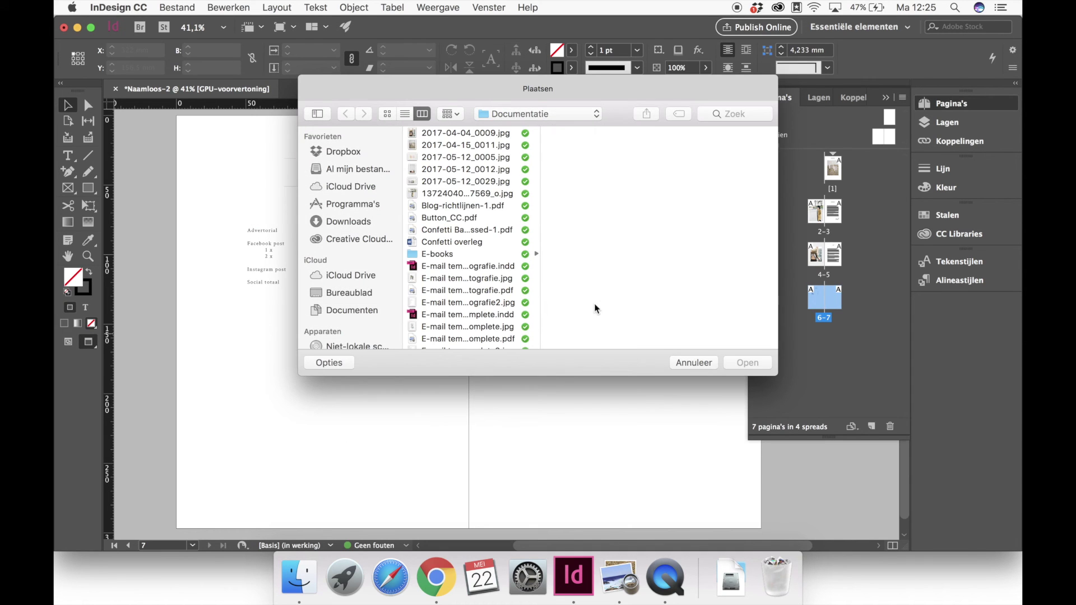
pyautogui.click(438, 180)
pyautogui.doubleClick(438, 170)
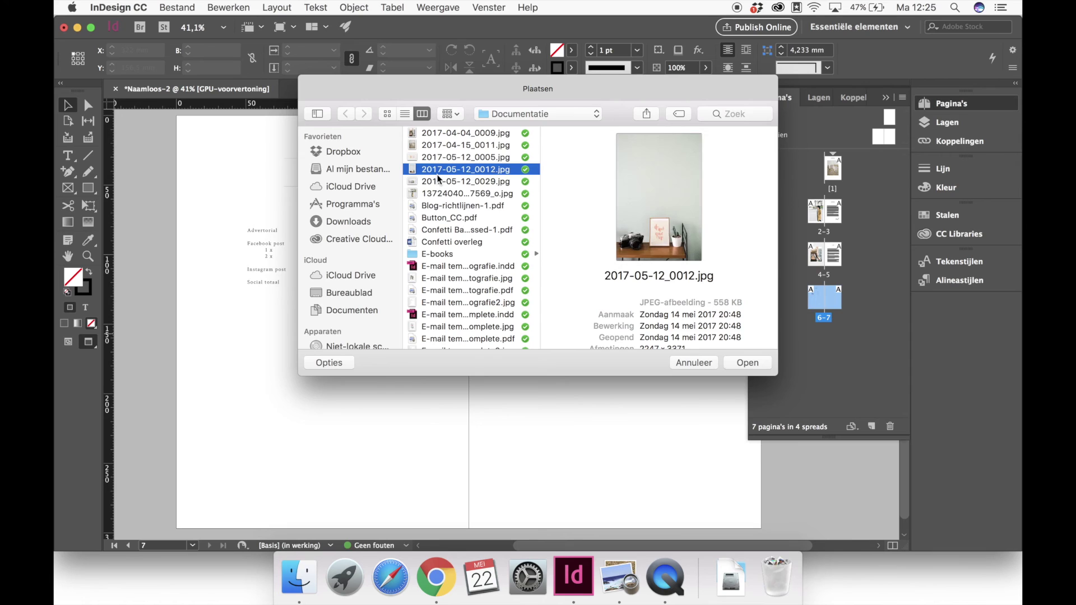
pyautogui.moveTo(521, 159); pyautogui.dragTo(523, 161)
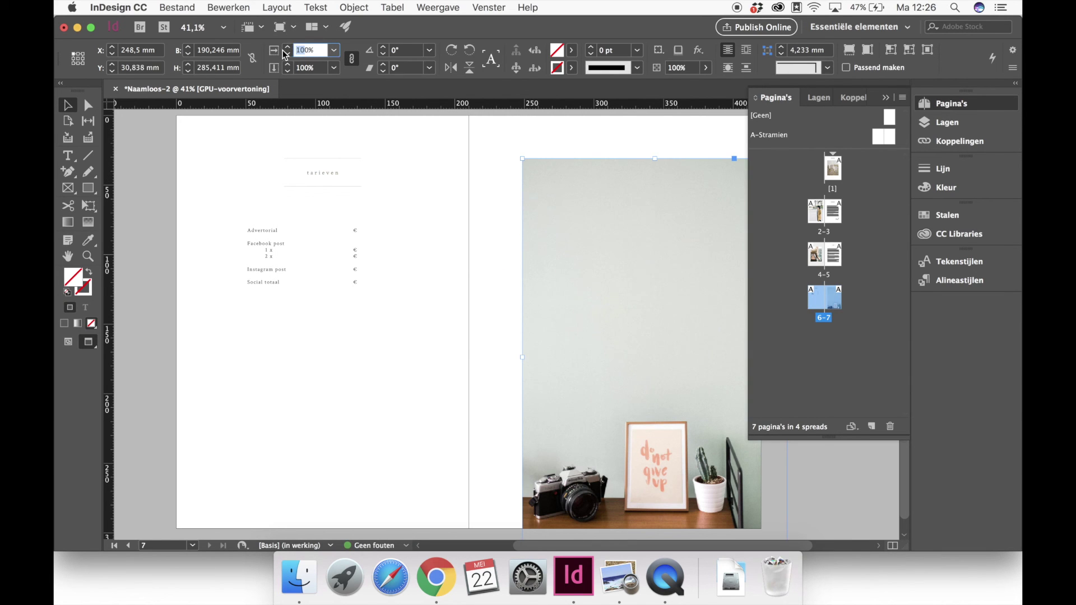
# Scale the placed desk photo to 80% and centre it on page 7.
pyautogui.write('80')
pyautogui.press('Return')
pyautogui.moveTo(645, 339)
pyautogui.mouseDown()
pyautogui.moveTo(644, 355)
pyautogui.moveTo(632, 346)
pyautogui.mouseUp()
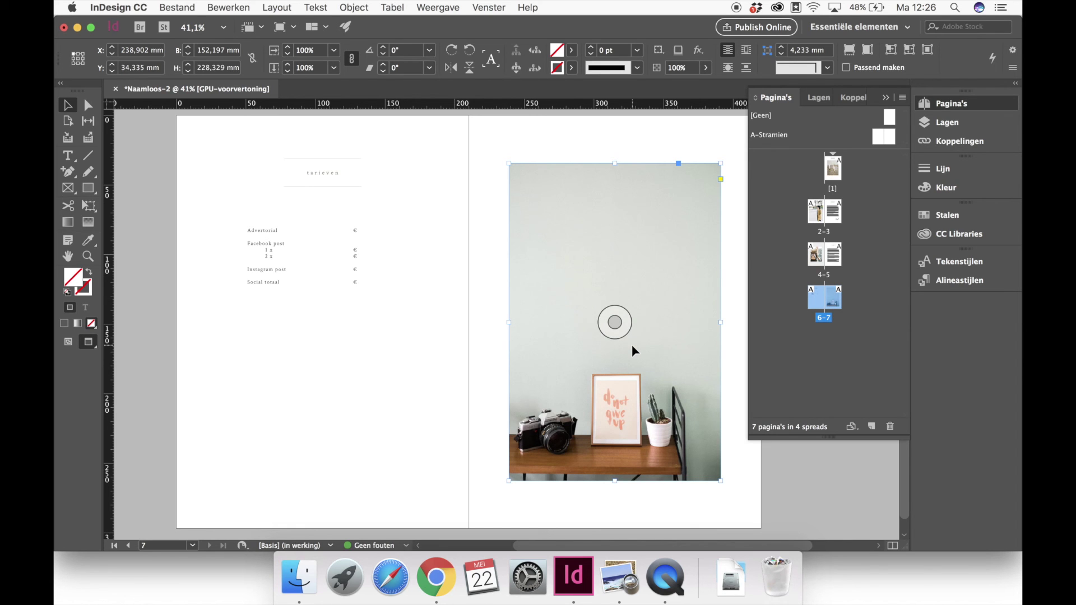
# Copy the portrait photo from page 4 onto the centre of page 7 to compare sizes, and delete the copy.
pyautogui.hotkey('alt', 'pageup')
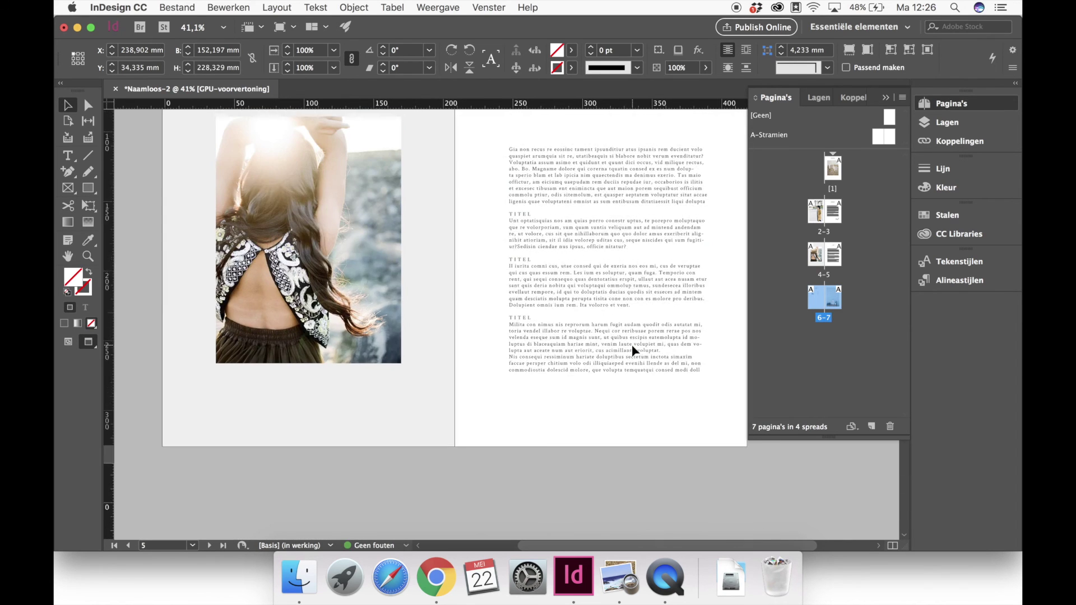
pyautogui.click(321, 340)
pyautogui.press('super+c')
pyautogui.hotkey('alt', 'pagedown')
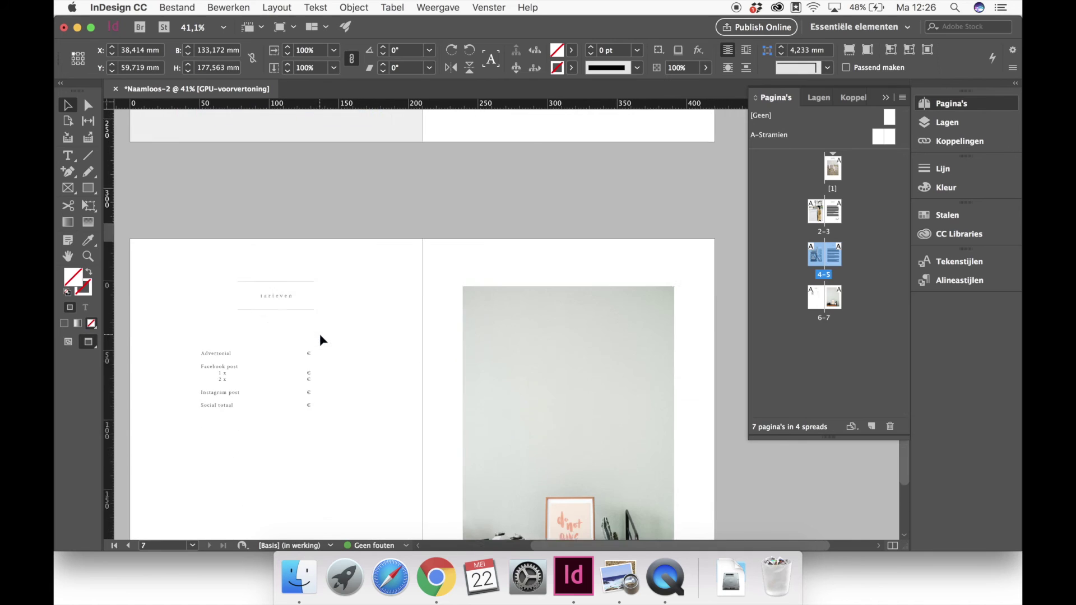
pyautogui.press('super+v')
pyautogui.scroll(-5, 454, 384)
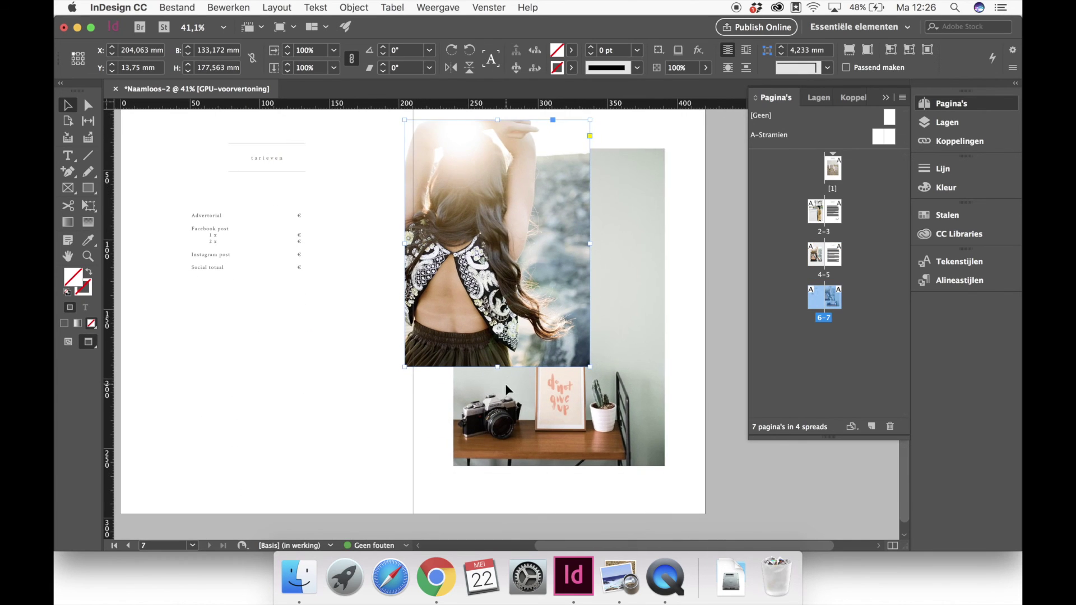
pyautogui.moveTo(549, 317); pyautogui.dragTo(613, 386)
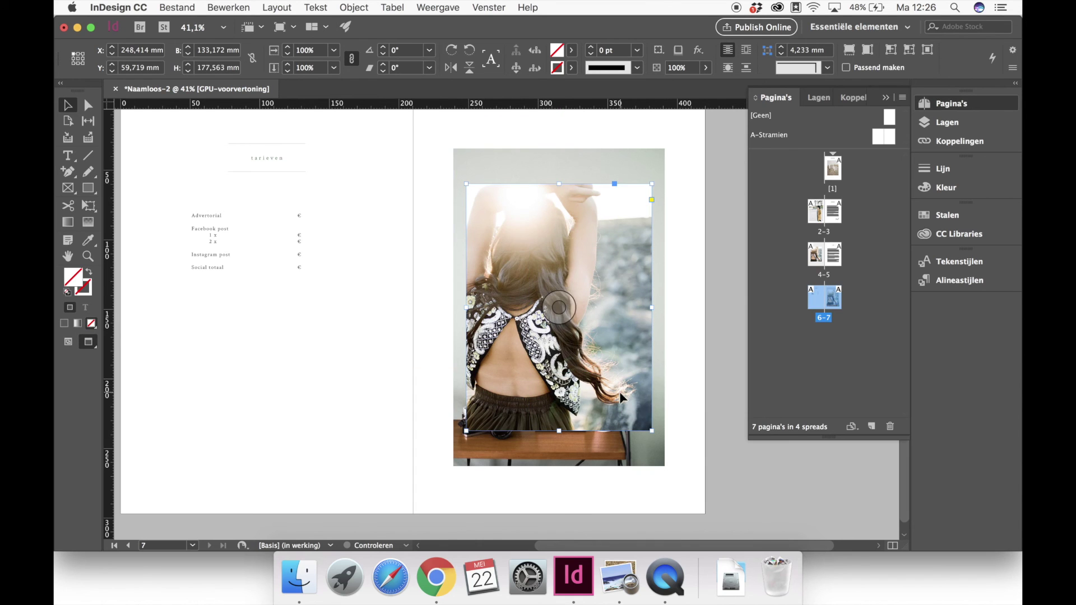
pyautogui.press('BackSpace')
# Draw a rectangular image frame of 129 × 165,5 mm on page 7 and centre it over the desk photo at X 250,5 mm, Y 65,75 mm.
pyautogui.click(641, 447)
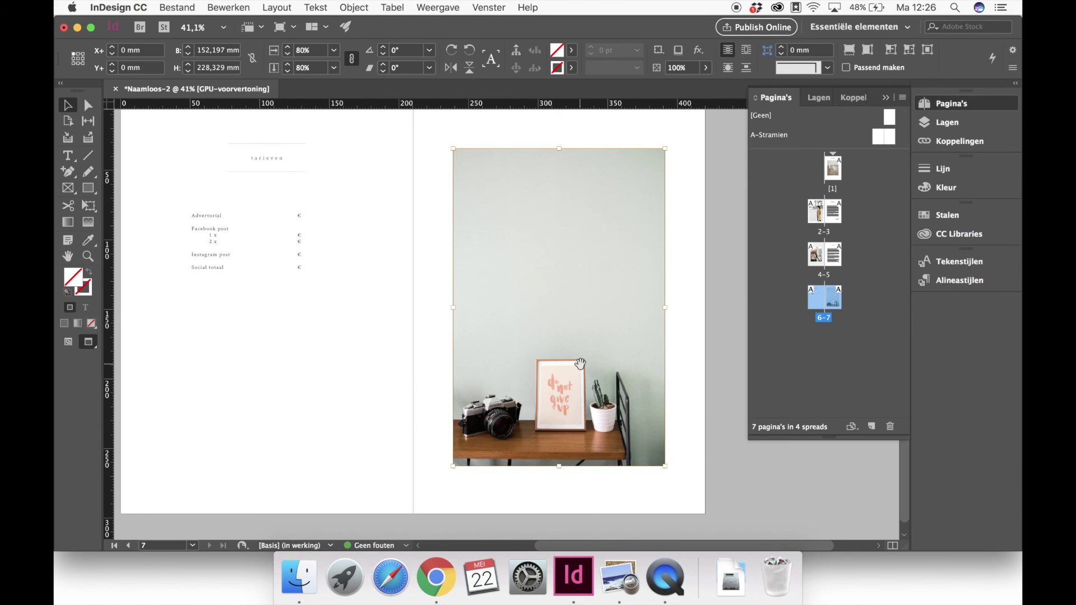
pyautogui.click(436, 358)
pyautogui.press('f')
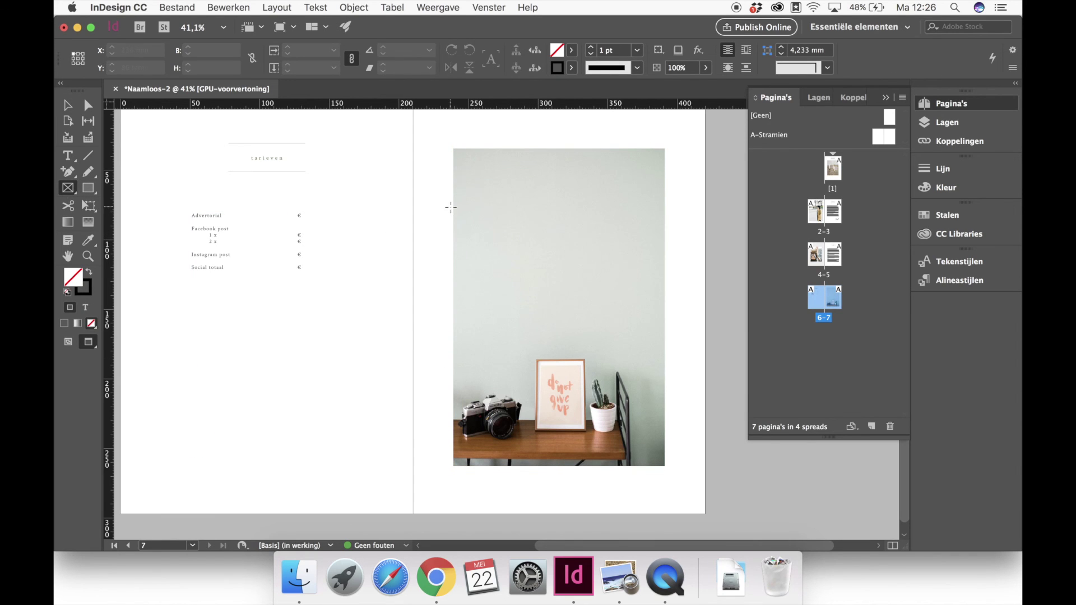
pyautogui.moveTo(458, 184); pyautogui.dragTo(637, 414)
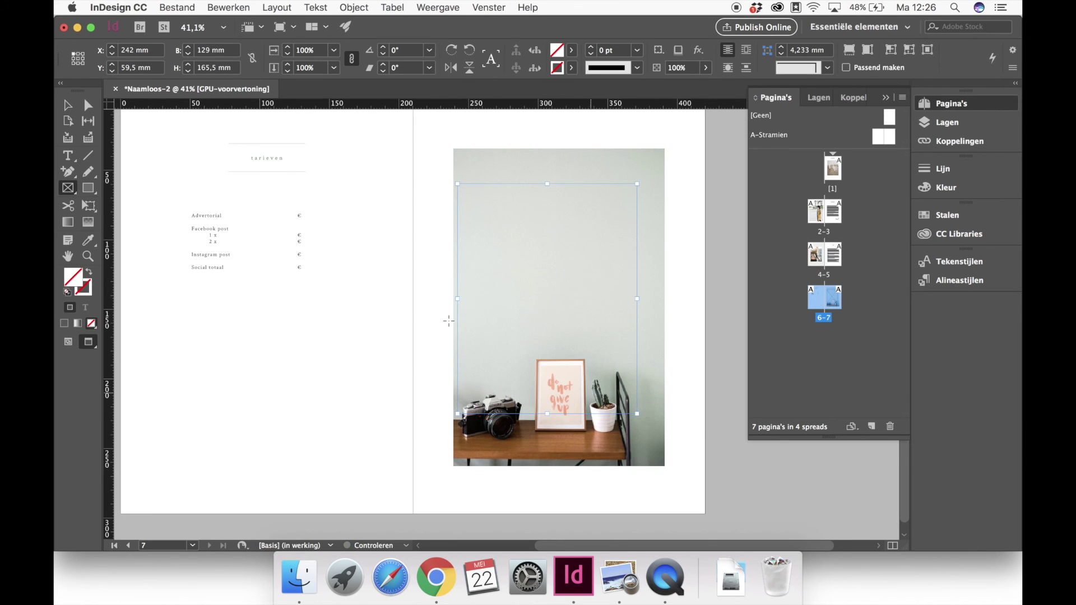
pyautogui.click(72, 108)
pyautogui.moveTo(621, 370); pyautogui.dragTo(630, 372)
pyautogui.click(630, 372)
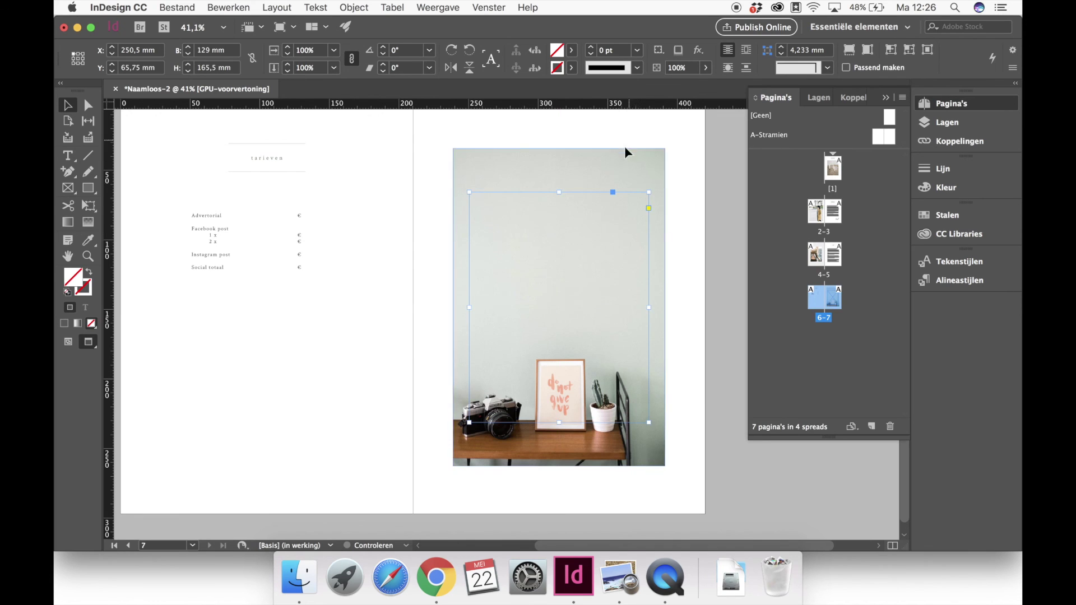
# Delete the large desk photo behind the new frame and place 2017-05-12_0012.jpg inside the empty frame.
pyautogui.press('super+z')
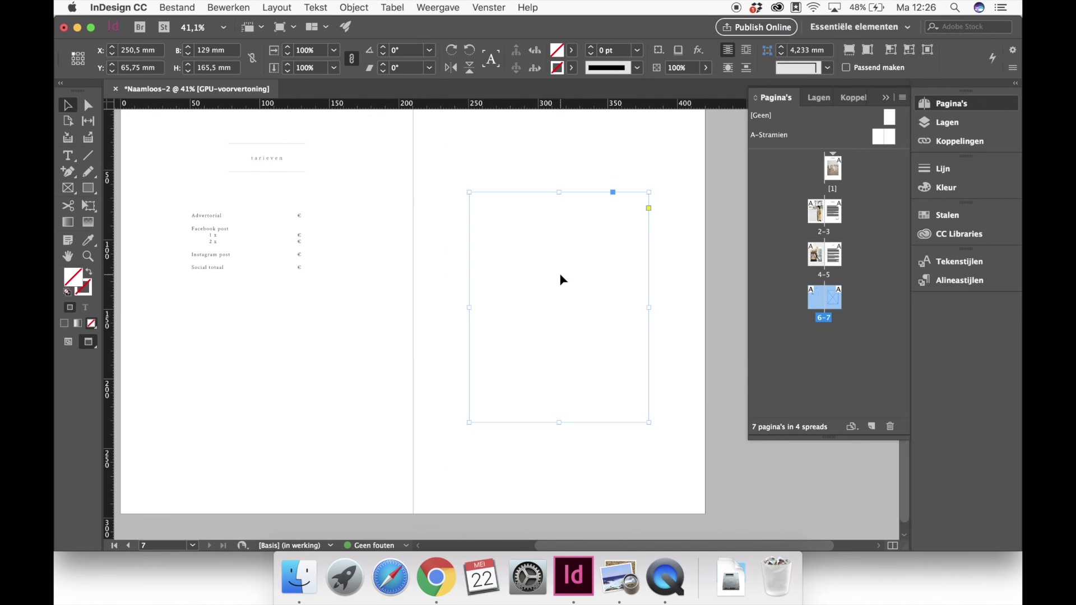
pyautogui.press('super+d')
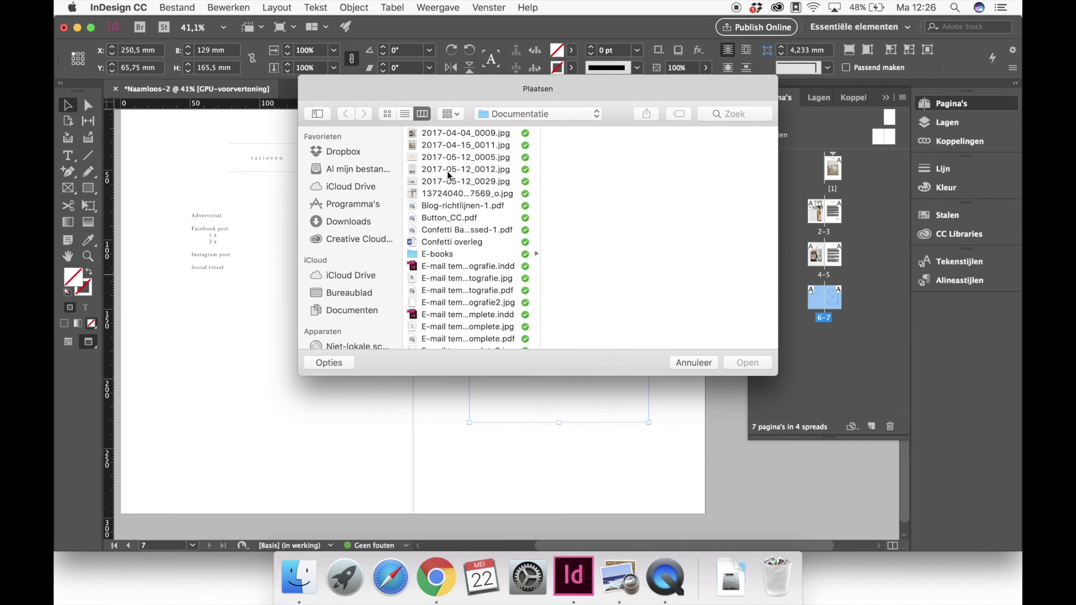
pyautogui.click(435, 169)
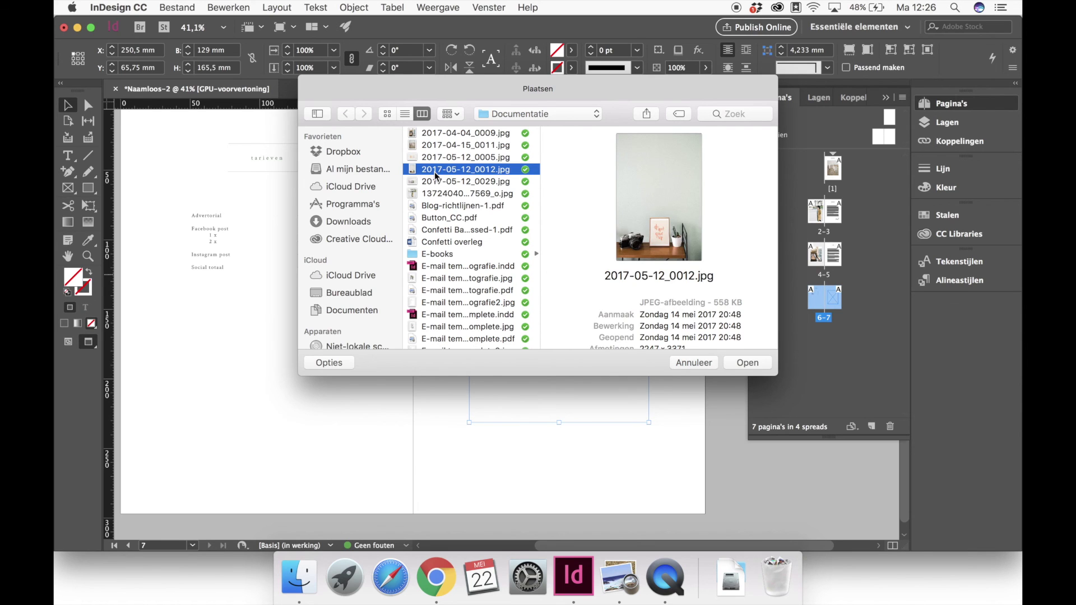
pyautogui.doubleClick(435, 169)
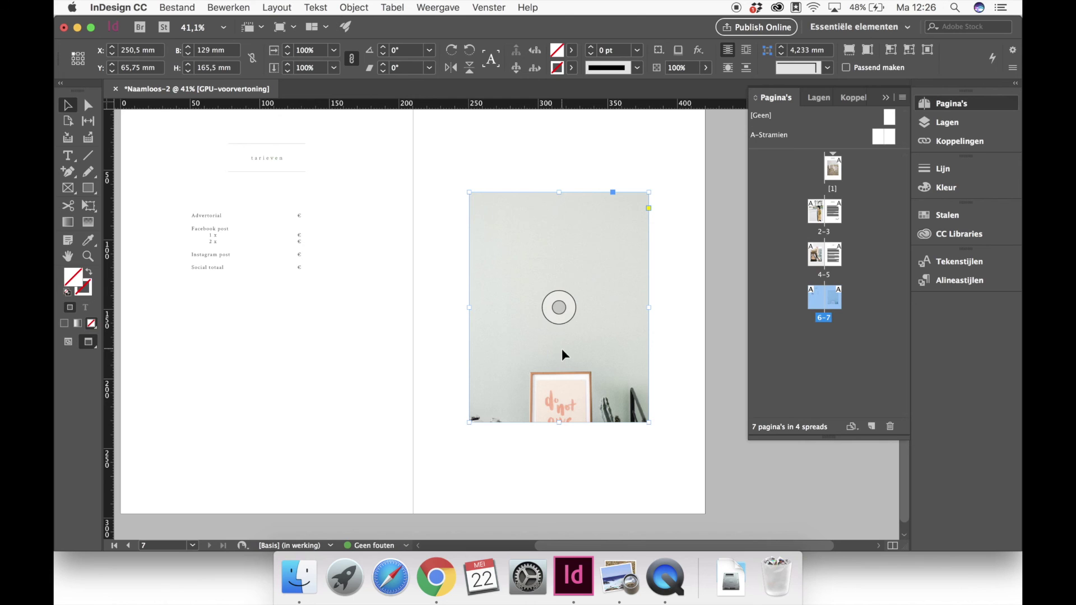
# Scale the desk image to 68% inside its frame and position it at X 0 mm, Y -28,58 mm relative to the frame.
pyautogui.doubleClick(569, 375)
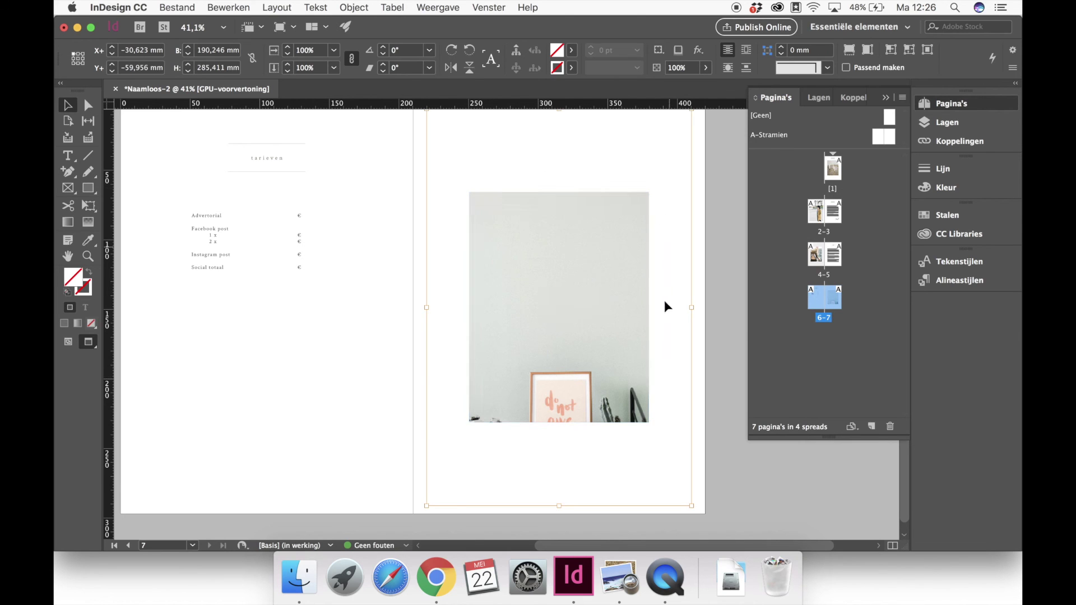
pyautogui.moveTo(488, 245); pyautogui.dragTo(534, 335)
pyautogui.click(304, 50)
pyautogui.write('96')
pyautogui.press('Return')
pyautogui.press('Down')
pyautogui.press('Down')
pyautogui.press('Down')
pyautogui.press('Down')
pyautogui.press('Down')
pyautogui.press('Down')
pyautogui.press('Down')
pyautogui.press('Down')
pyautogui.press('Down')
pyautogui.press('Down')
pyautogui.press('Down')
pyautogui.press('Down')
pyautogui.press('Down')
pyautogui.press('Down')
pyautogui.press('Down')
pyautogui.press('Down')
pyautogui.press('Down')
pyautogui.press('Down')
pyautogui.press('Down')
pyautogui.press('Down')
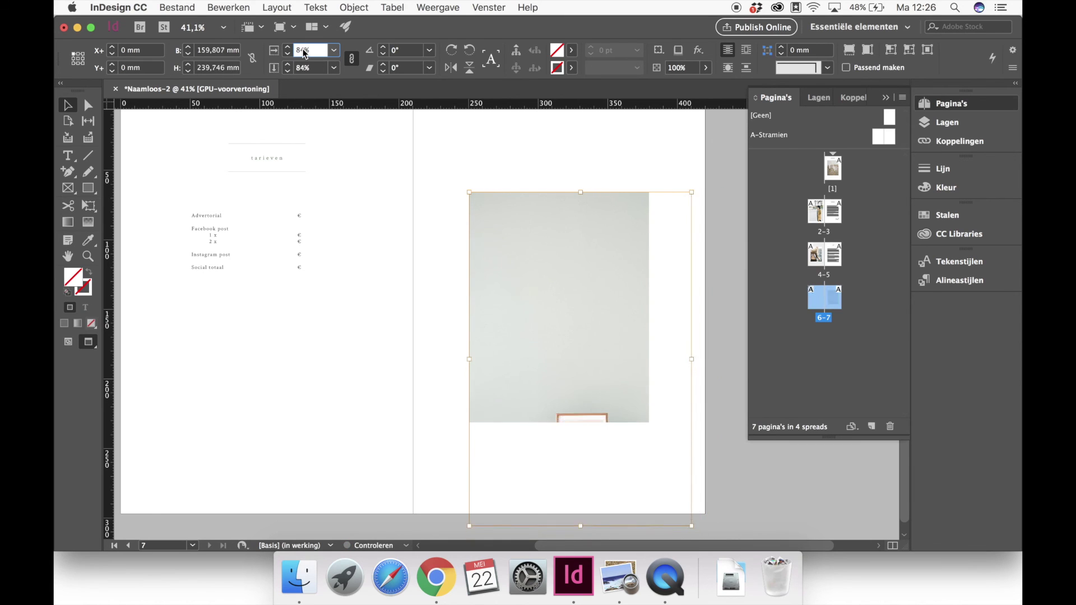
pyautogui.press('Down')
pyautogui.press('Down')
pyautogui.press('Down')
pyautogui.press('Down')
pyautogui.press('Down')
pyautogui.press('Down')
pyautogui.press('Down')
pyautogui.press('Down')
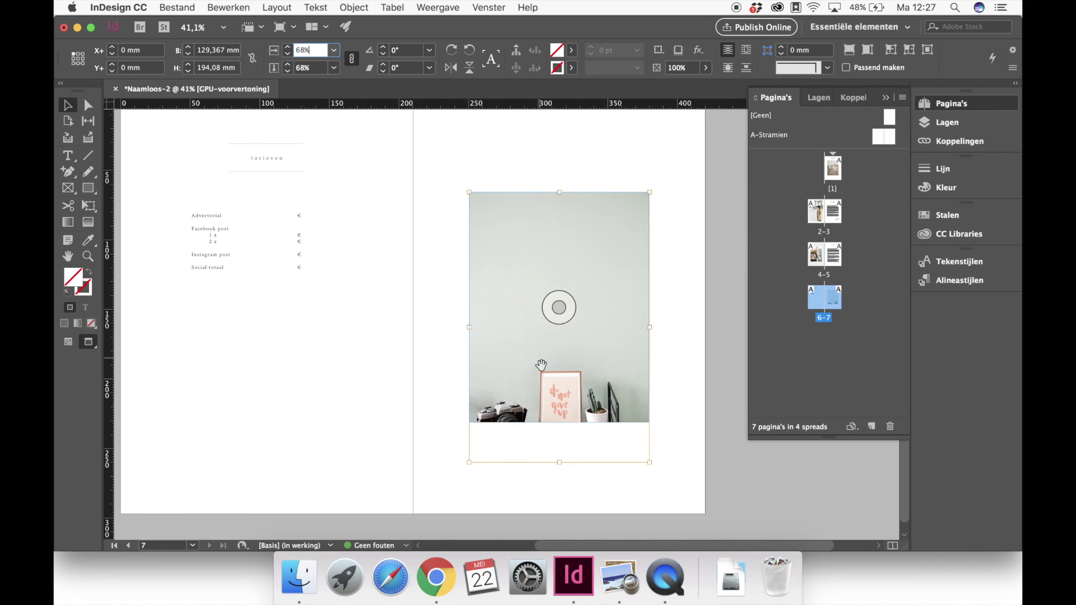
pyautogui.moveTo(547, 374); pyautogui.dragTo(547, 335)
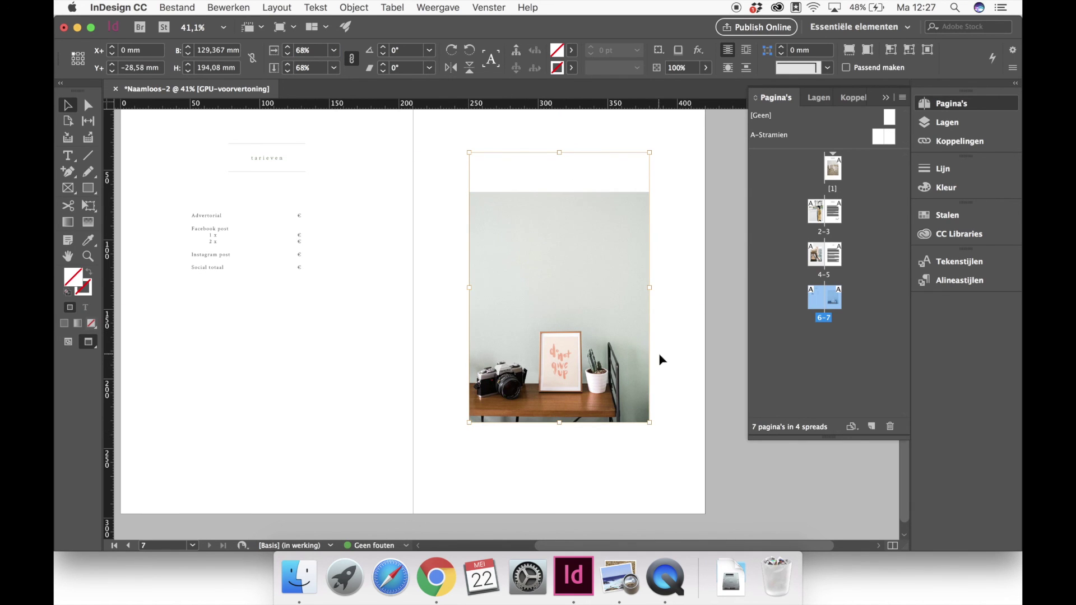
pyautogui.click(715, 221)
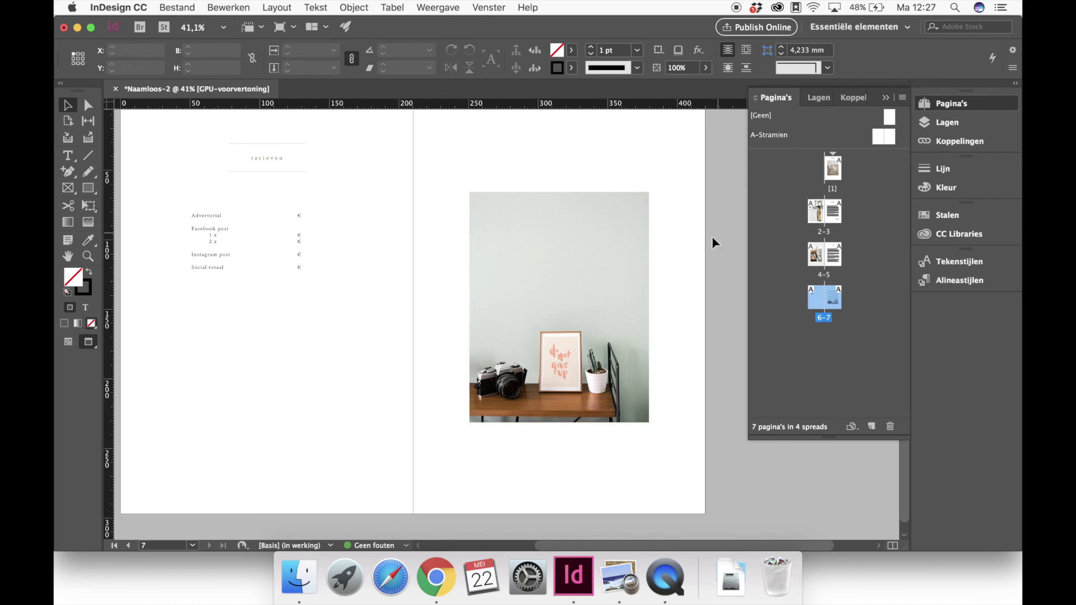
# Try extending the photo frame upwards to a height of 194,08 mm, and undo the resize.
pyautogui.click(566, 215)
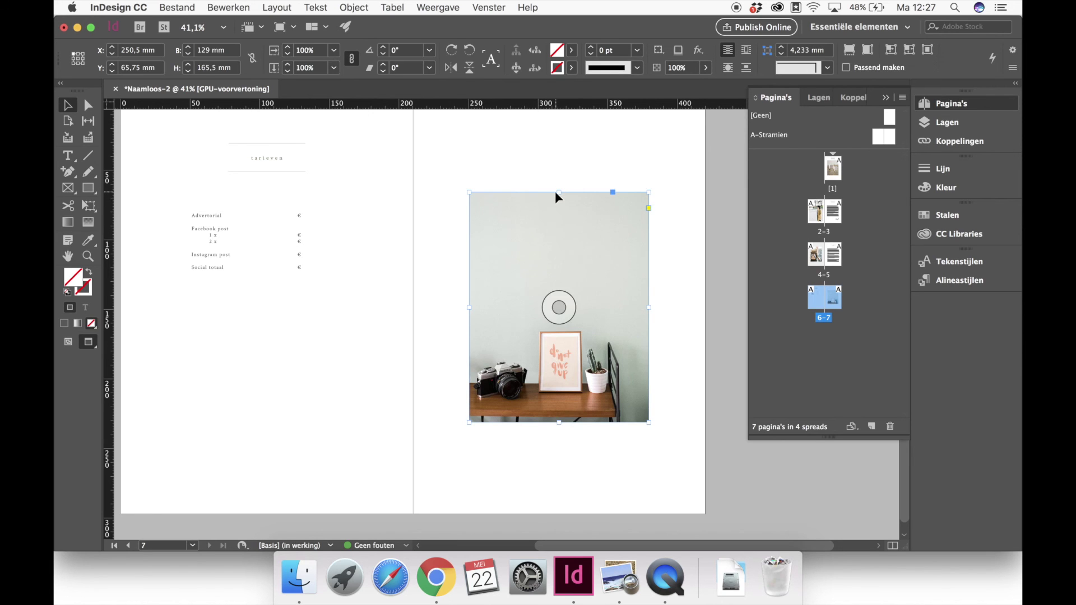
pyautogui.moveTo(558, 192); pyautogui.dragTo(558, 153)
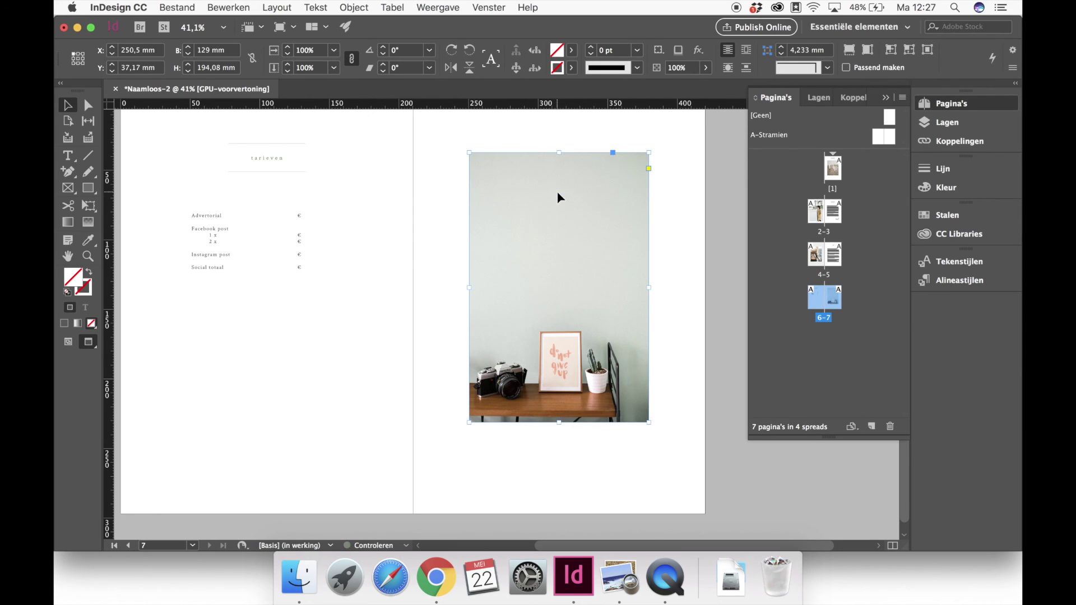
pyautogui.press('super+z')
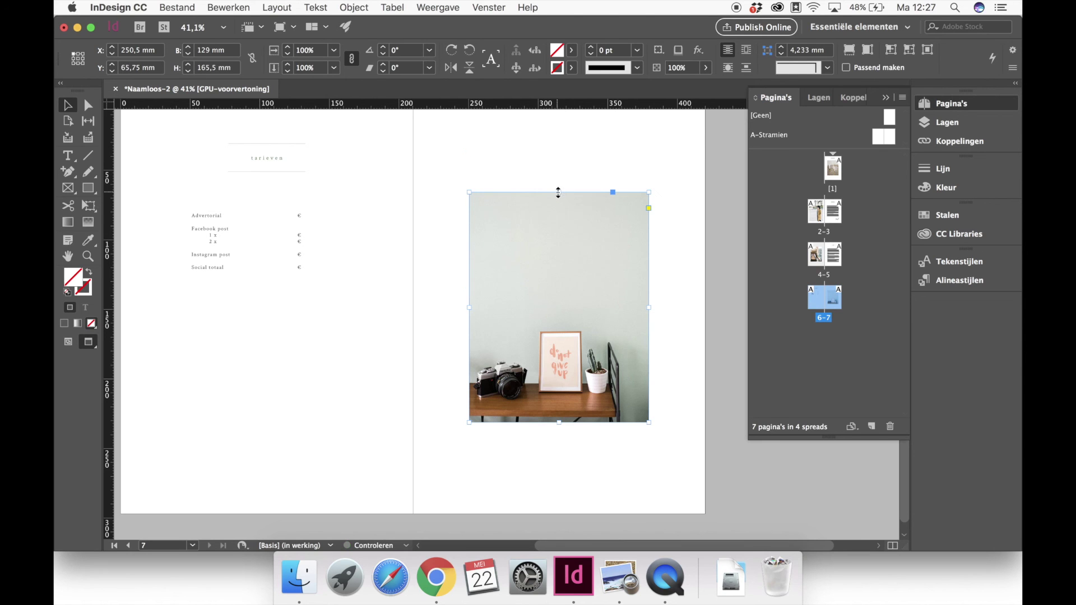
# Review the finished layout of all spreads, from the cover to the tarieven spread with the framed desk photo.
pyautogui.click(719, 220)
pyautogui.scroll(2, 720, 222)
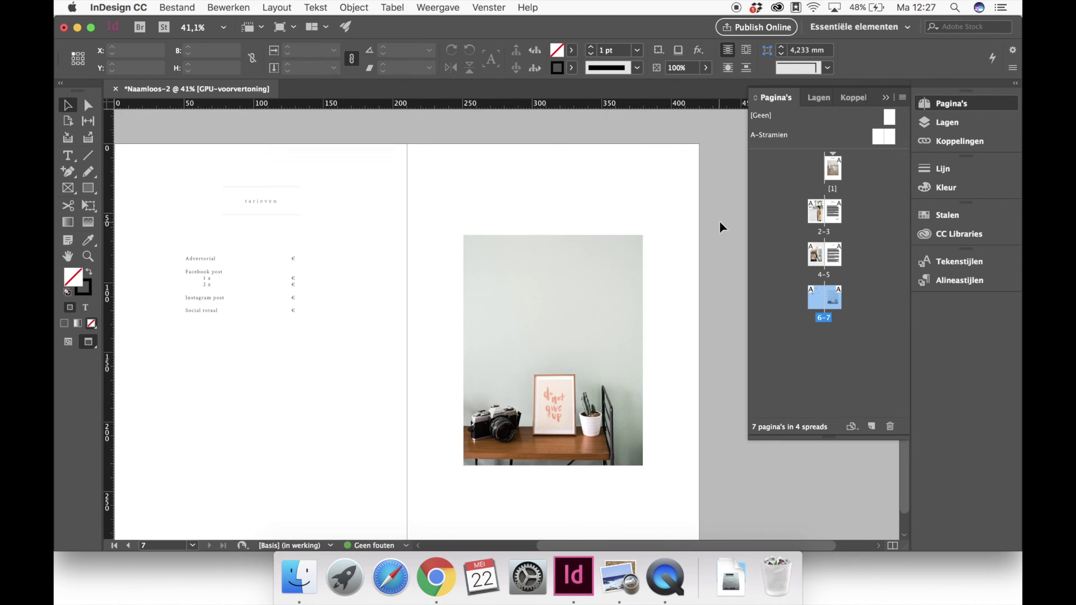
pyautogui.scroll(-2, 719, 222)
pyautogui.moveTo(599, 336); pyautogui.dragTo(599, 340)
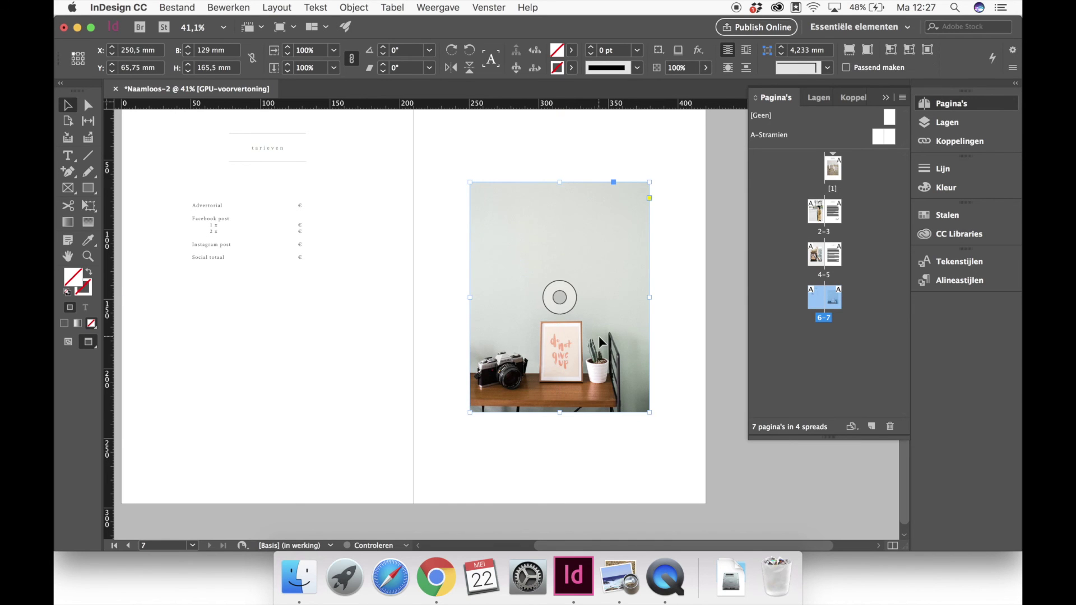
pyautogui.click(353, 415)
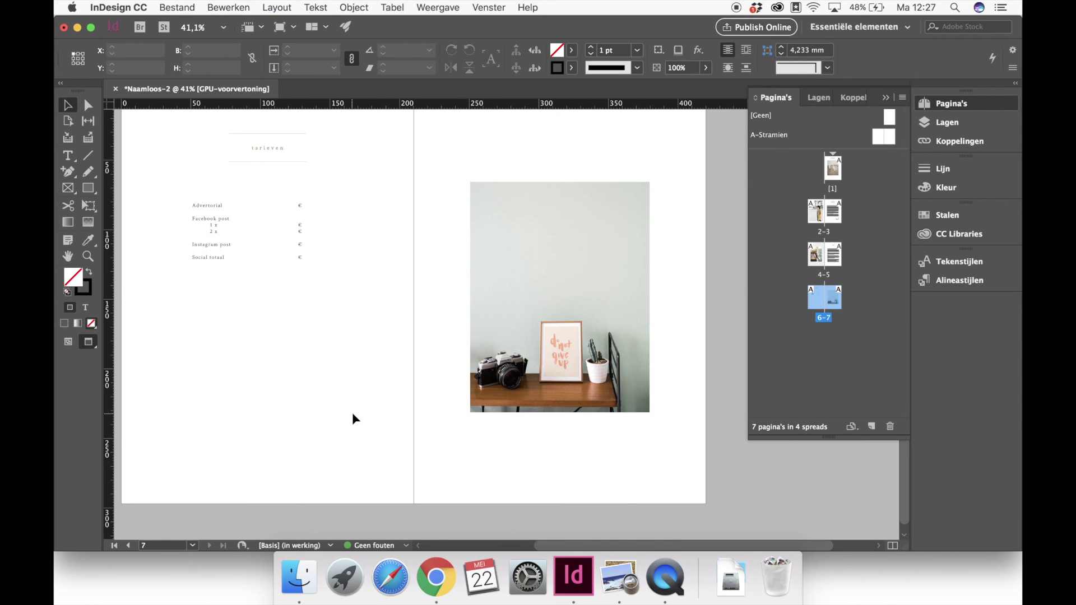
pyautogui.scroll(10, 353, 418)
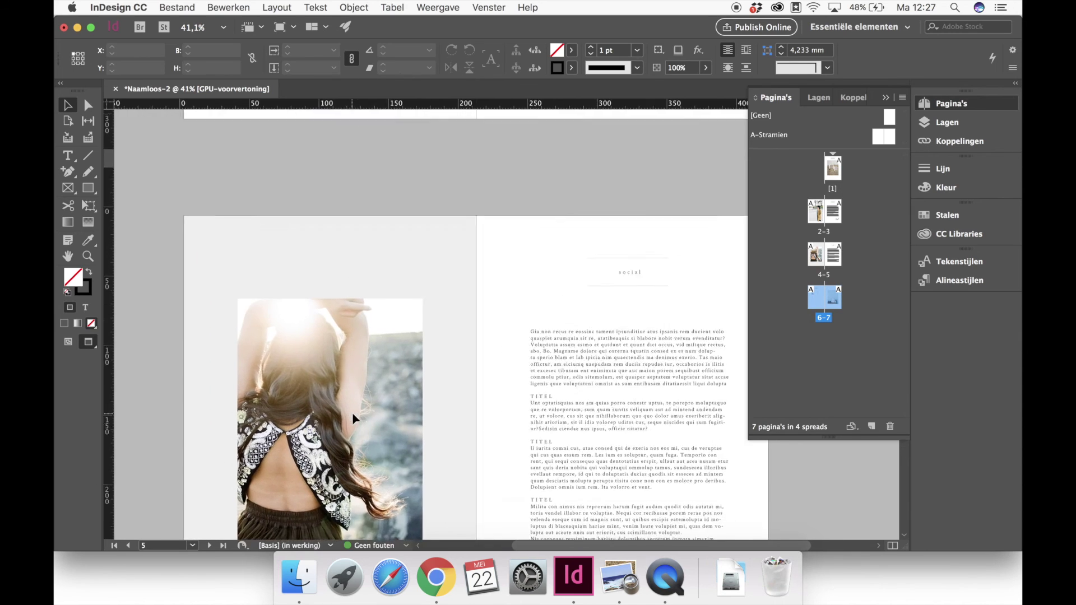
pyautogui.scroll(10, 353, 418)
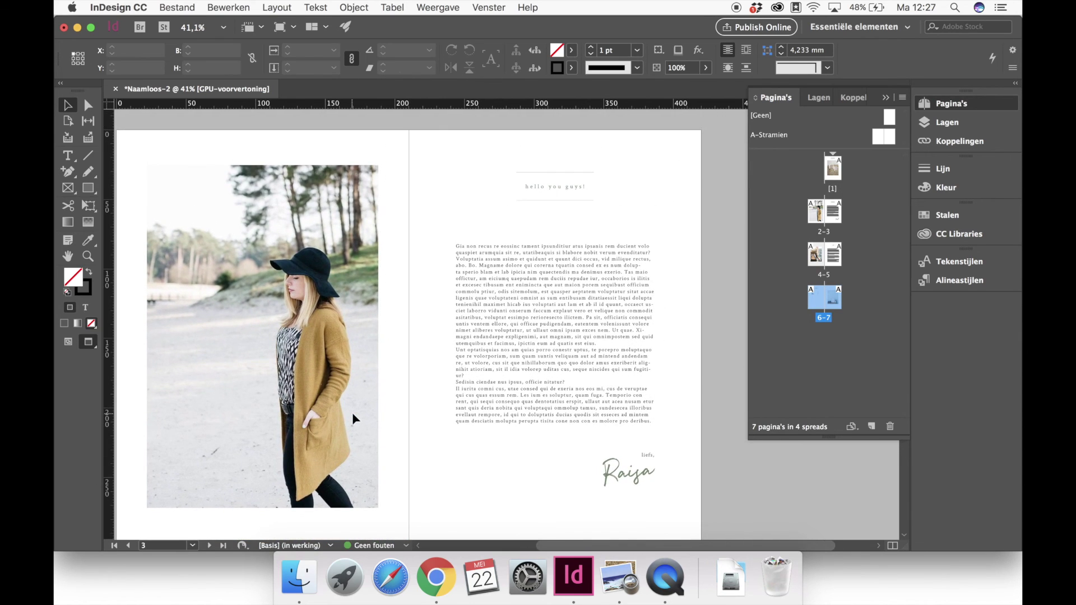
pyautogui.scroll(-20, 352, 412)
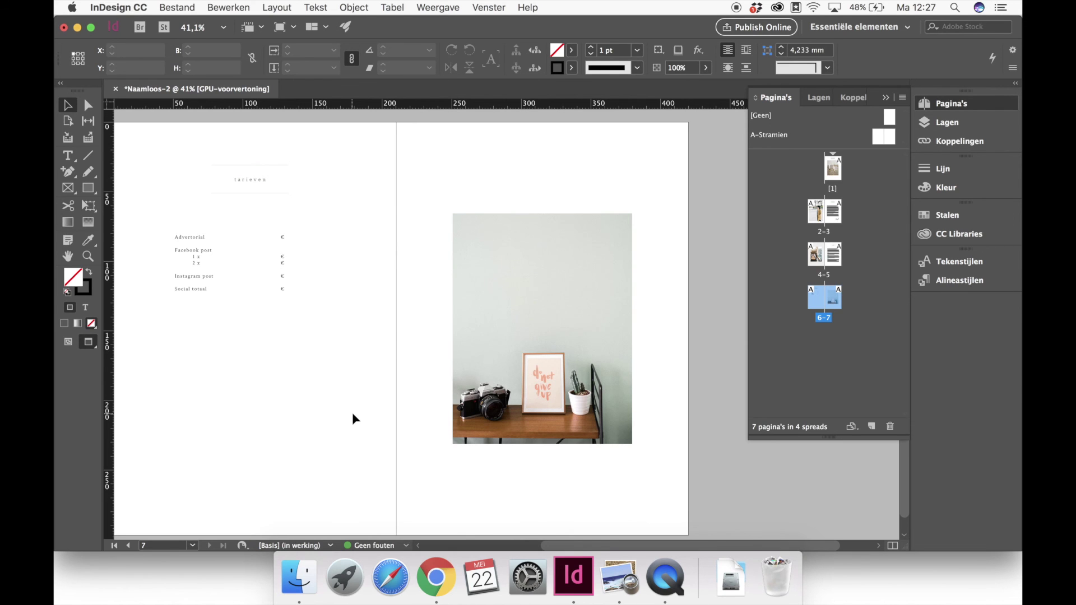
pyautogui.scroll(5, 352, 418)
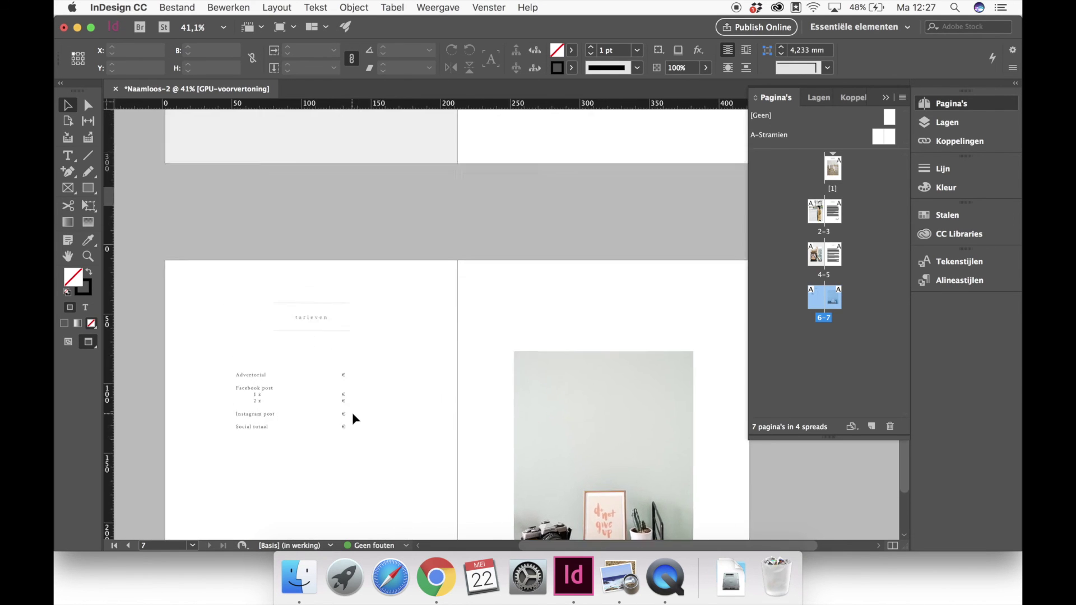
pyautogui.scroll(6, 353, 418)
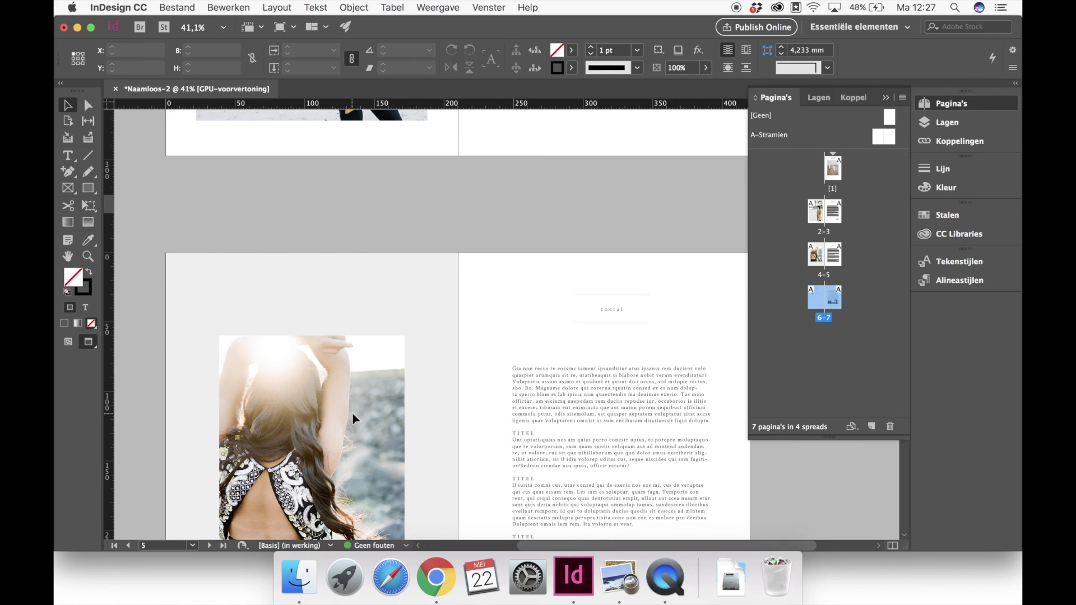
pyautogui.scroll(6, 352, 418)
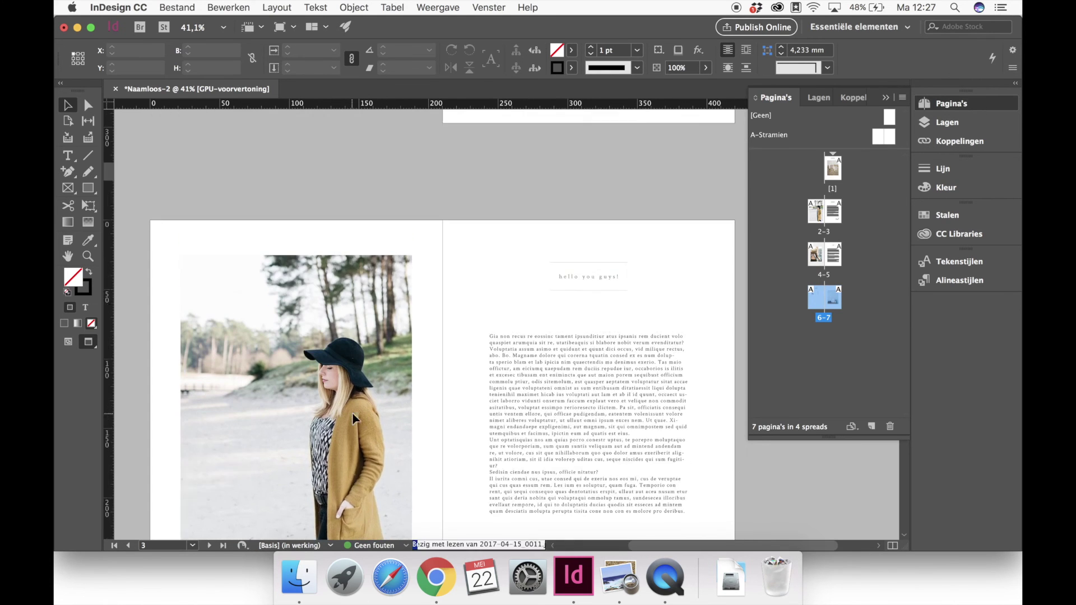
pyautogui.scroll(6, 353, 418)
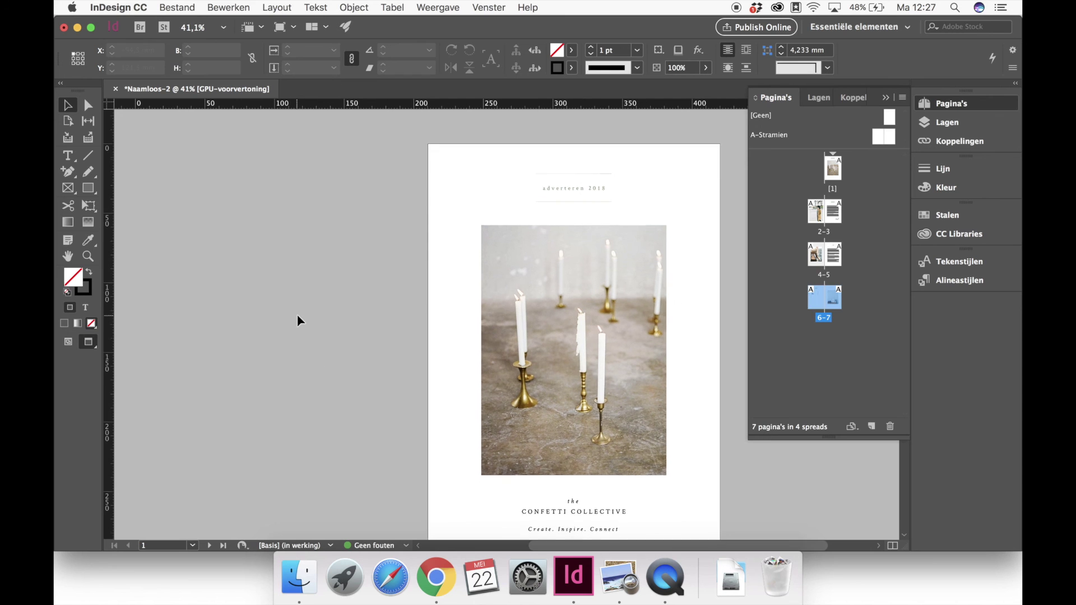
pyautogui.scroll(-5, 297, 317)
pyautogui.scroll(-8, 297, 320)
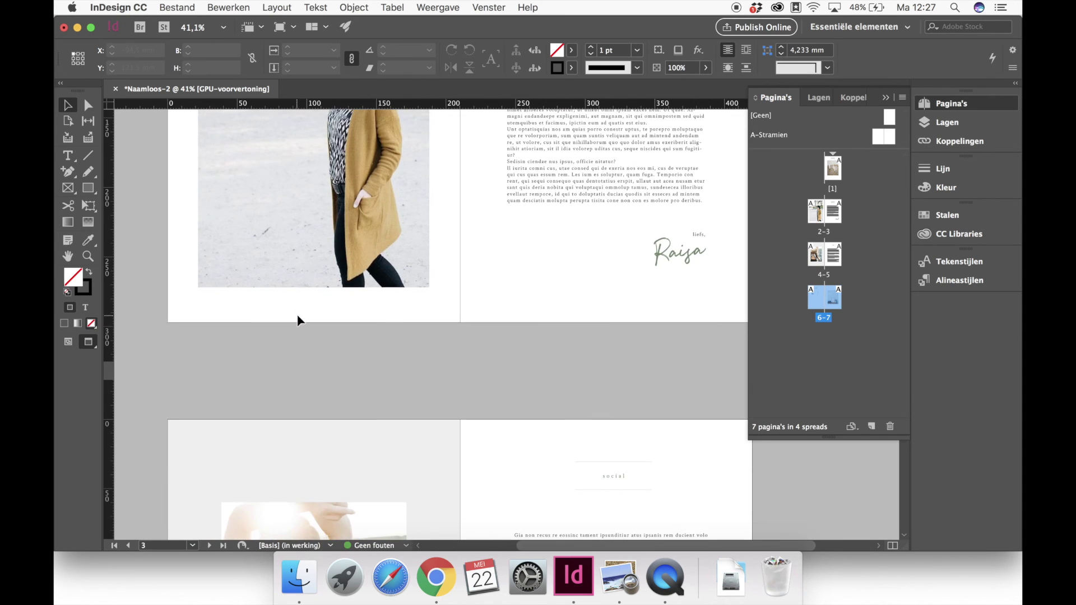
pyautogui.scroll(-5, 297, 320)
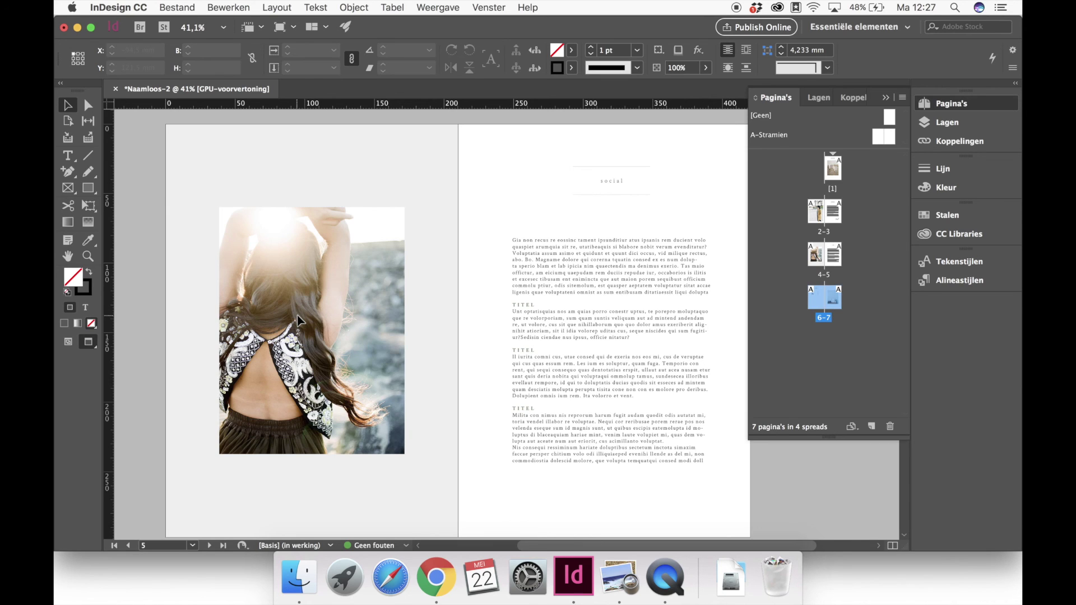
# Save the document as "Voorbeeld indesign" in the Documentatie folder of Confetti Collective, in InDesign CC 2017 format.
pyautogui.click(177, 7)
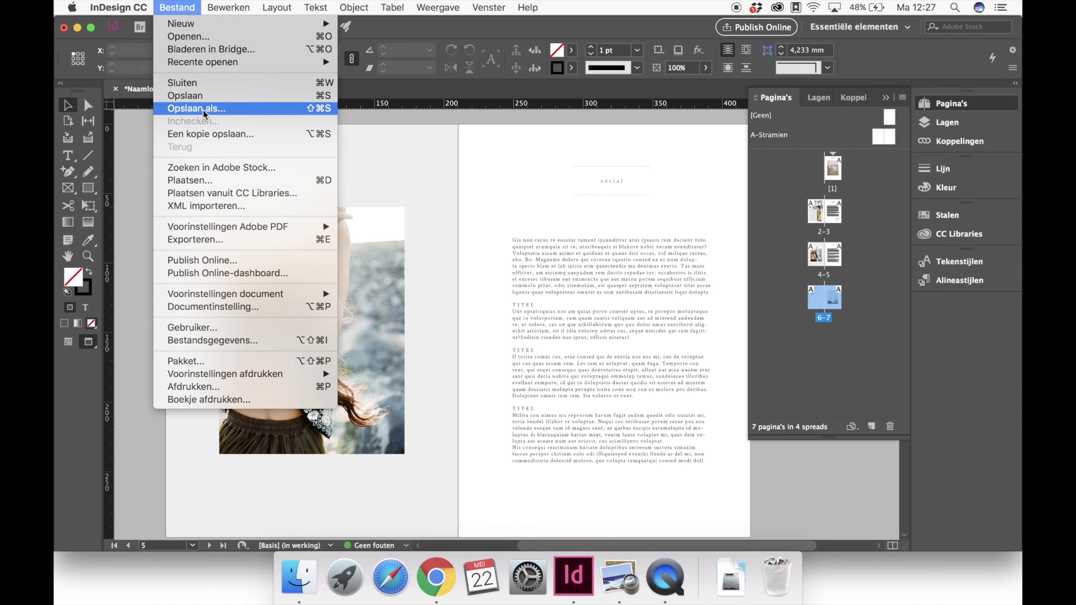
pyautogui.click(327, 98)
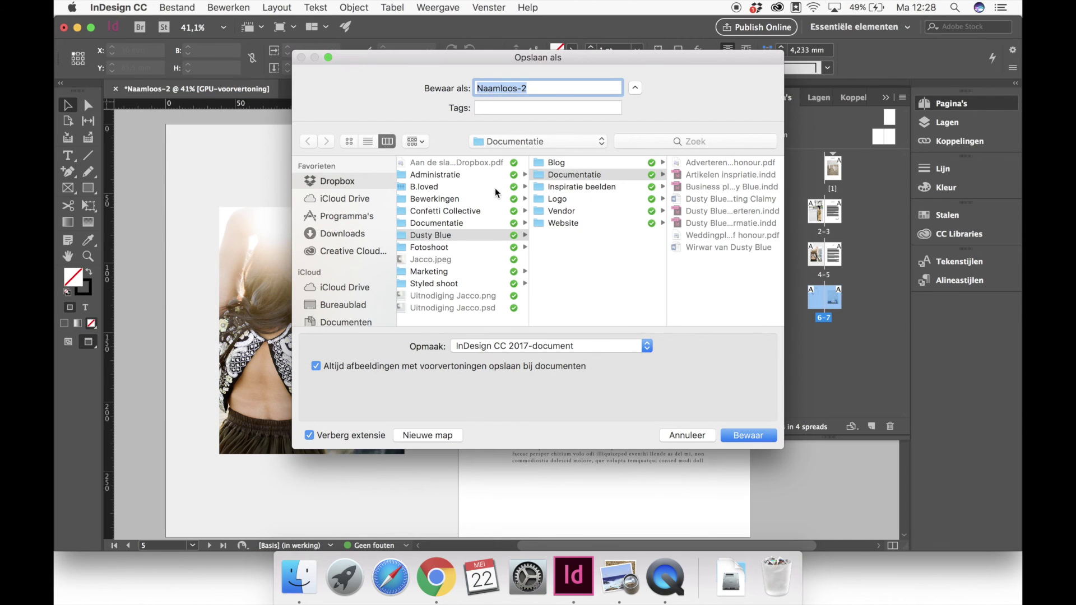
pyautogui.click(434, 211)
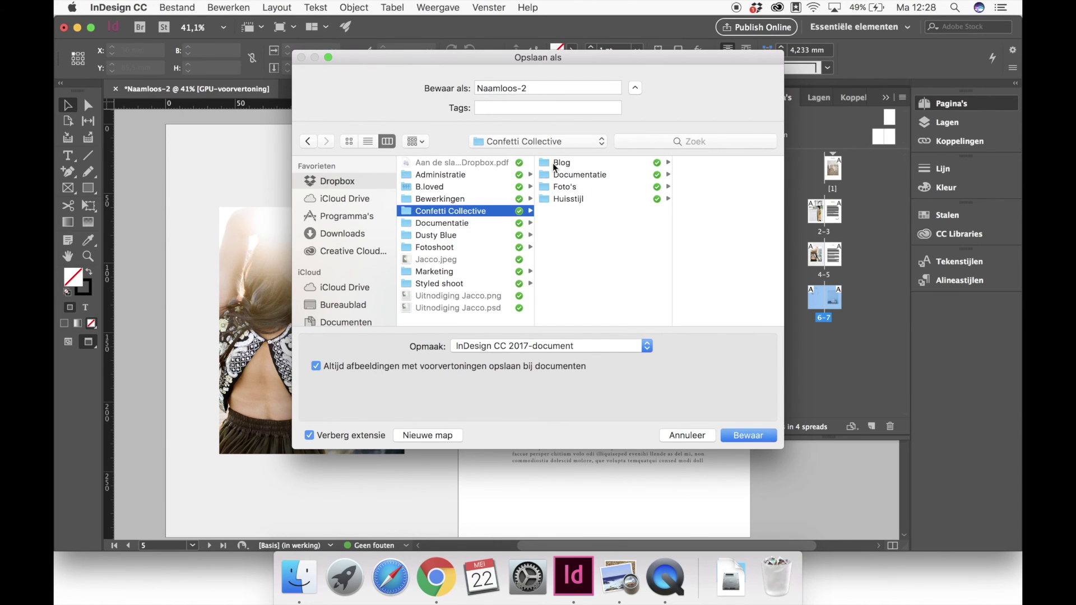
pyautogui.click(572, 85)
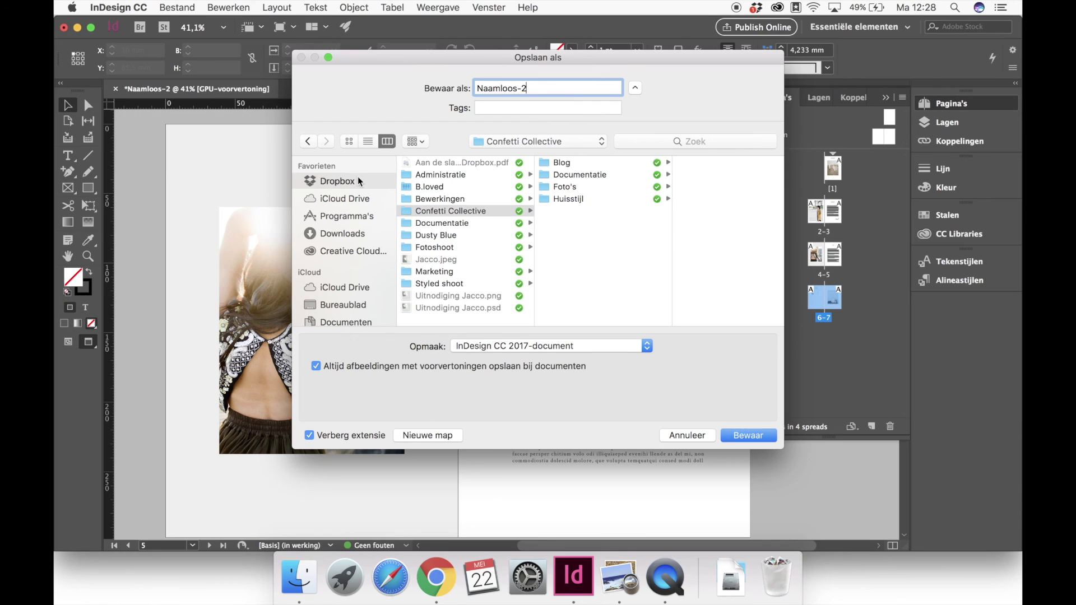
pyautogui.click(573, 175)
pyautogui.moveTo(529, 88); pyautogui.dragTo(415, 69)
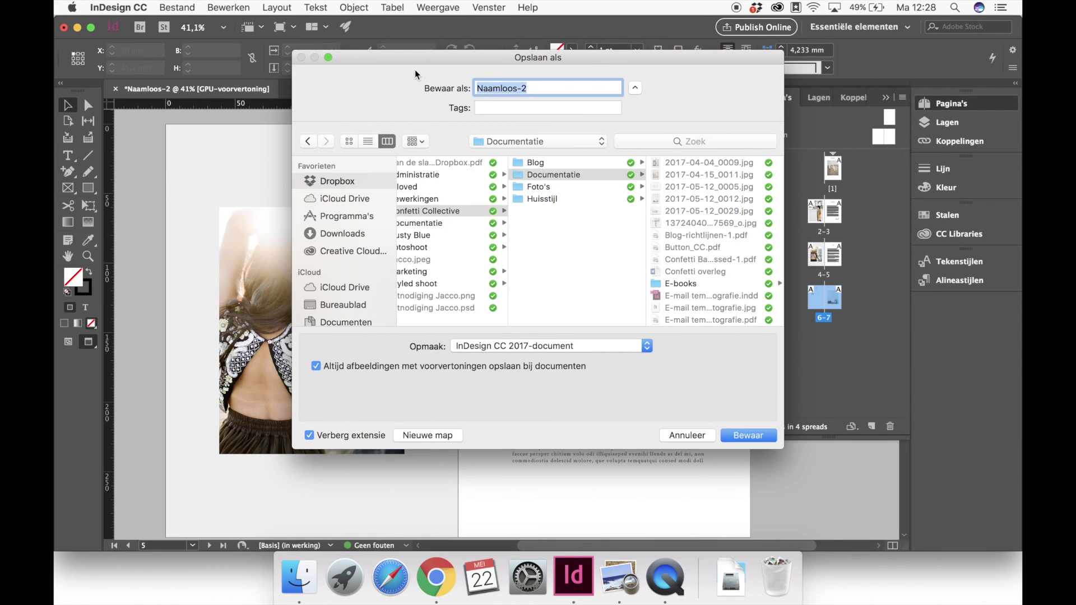
pyautogui.write('Voorbeeld in')
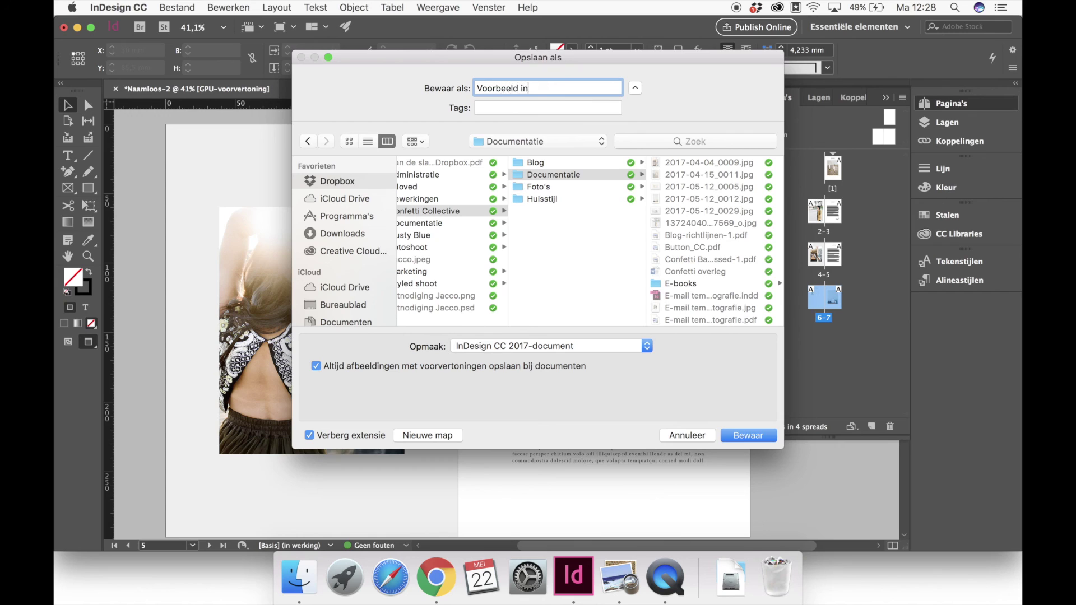
pyautogui.write('design')
pyautogui.press('Return')
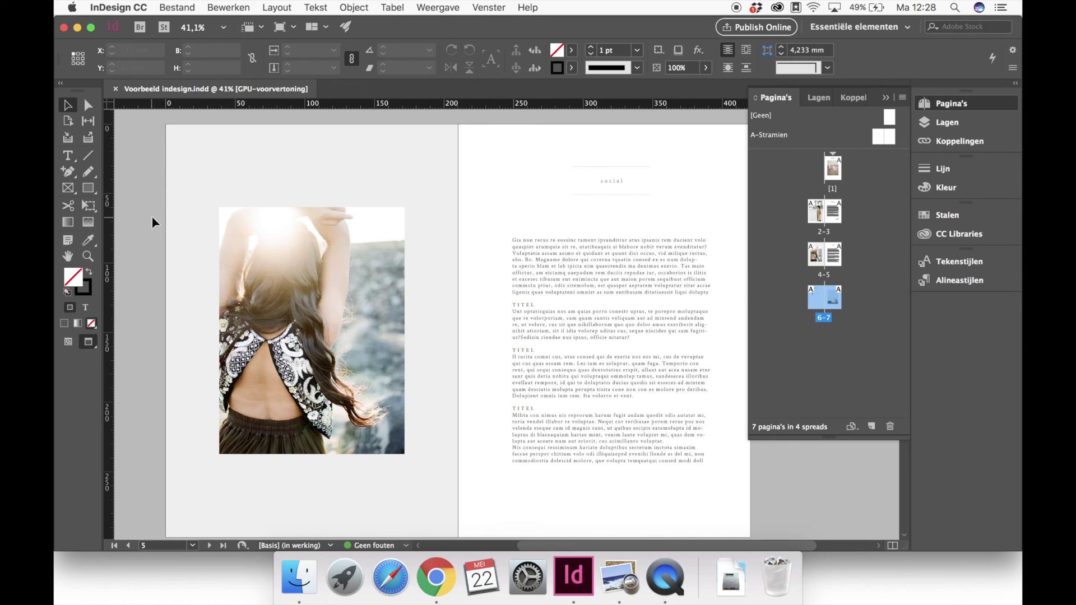
# Export all pages as spreads to an Adobe PDF (afdrukken) file named "Voorbeeld indesign" in the Documentatie folder.
pyautogui.press('super+e')
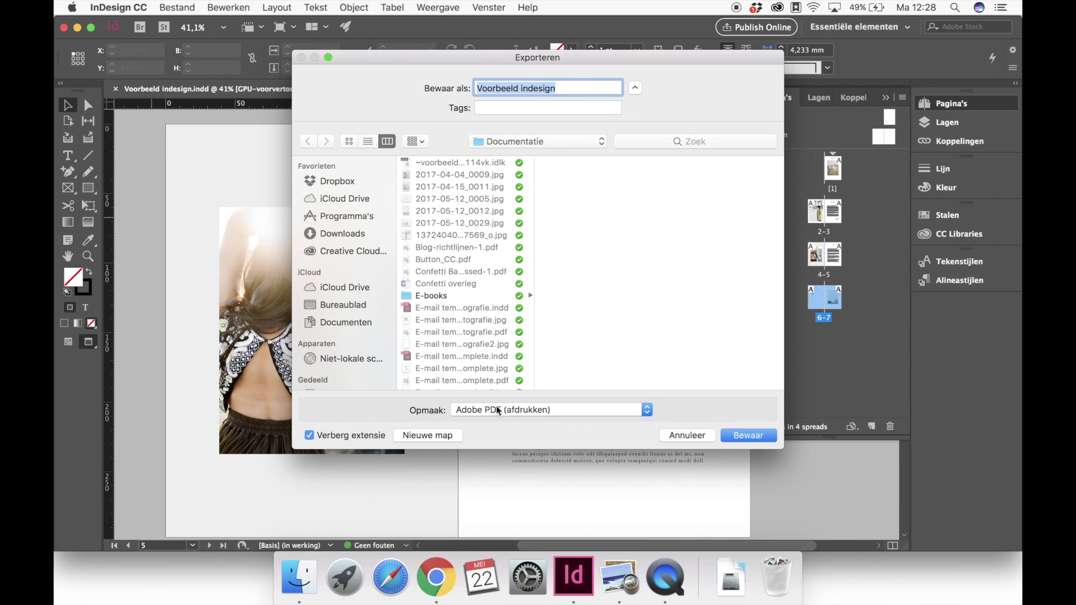
pyautogui.click(488, 413)
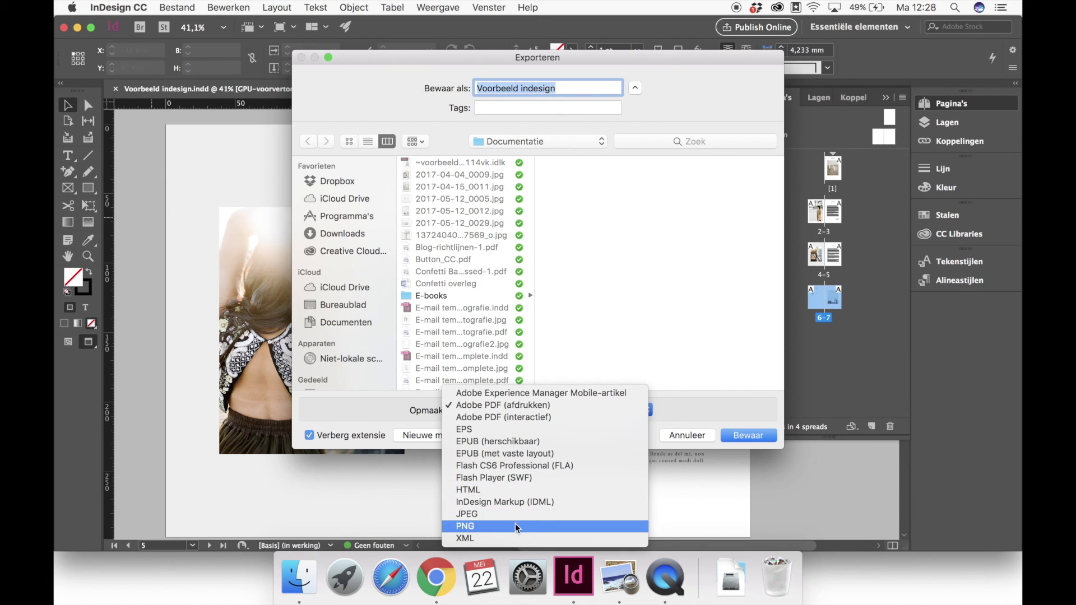
pyautogui.click(517, 410)
pyautogui.click(750, 436)
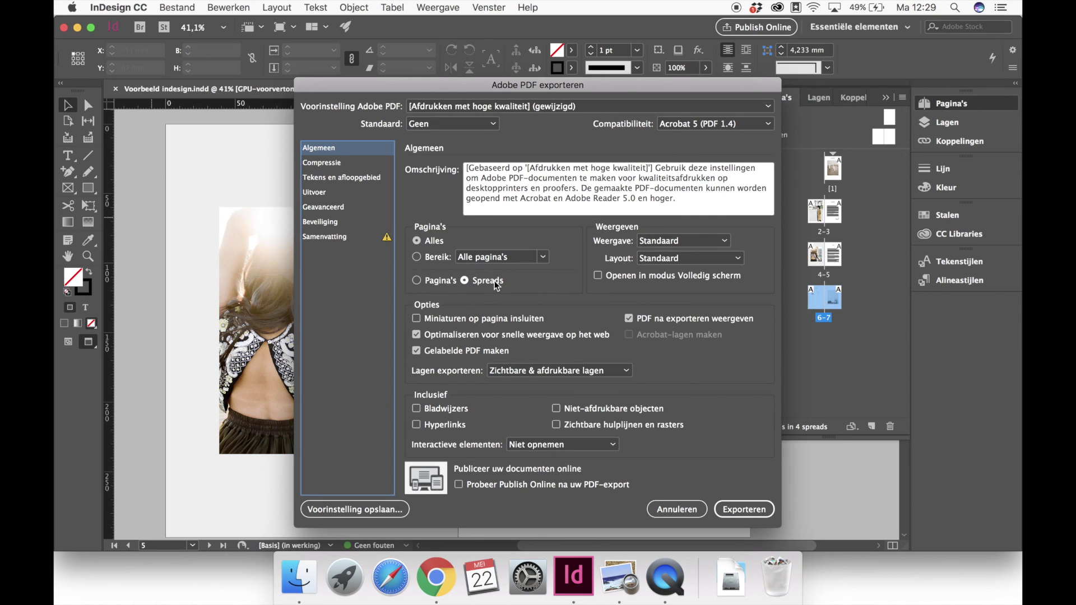
pyautogui.click(441, 280)
pyautogui.click(482, 283)
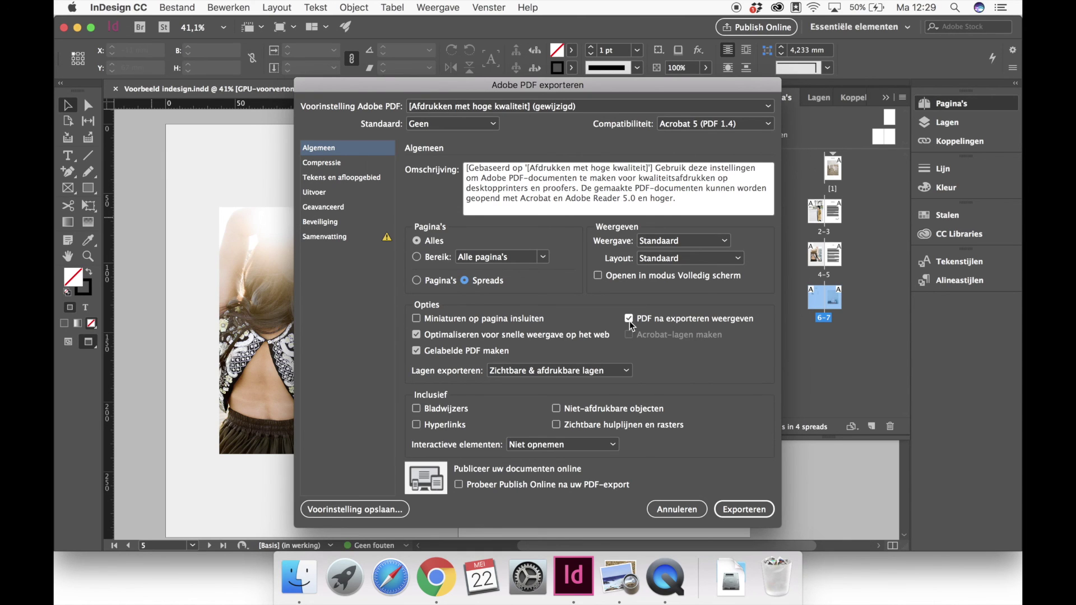
pyautogui.click(740, 511)
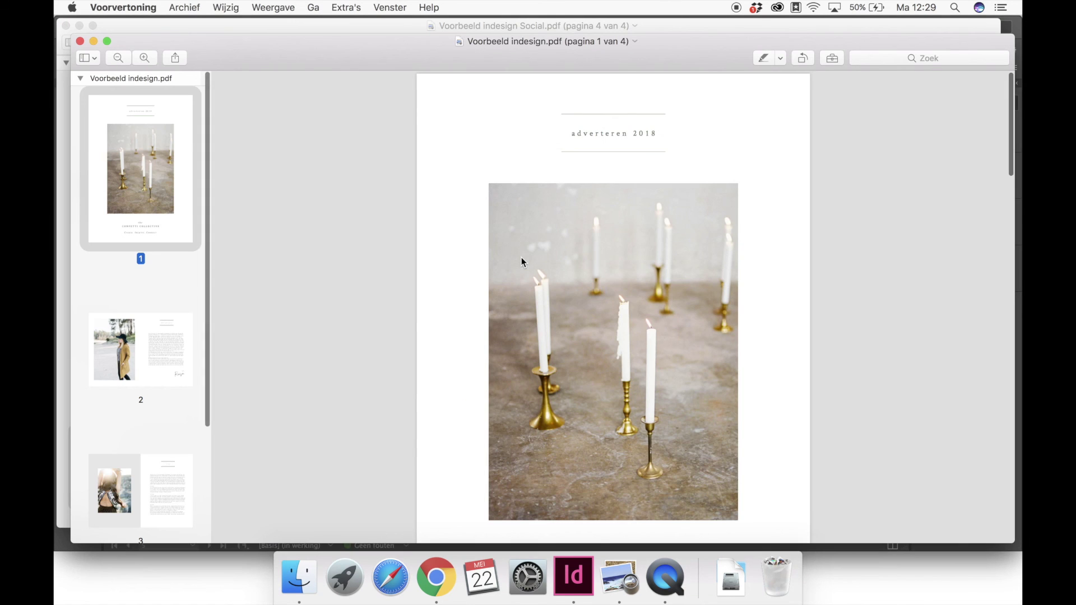
# Check the cover and spreads in the exported Voorbeeld indesign.pdf.
pyautogui.scroll(-15, 522, 259)
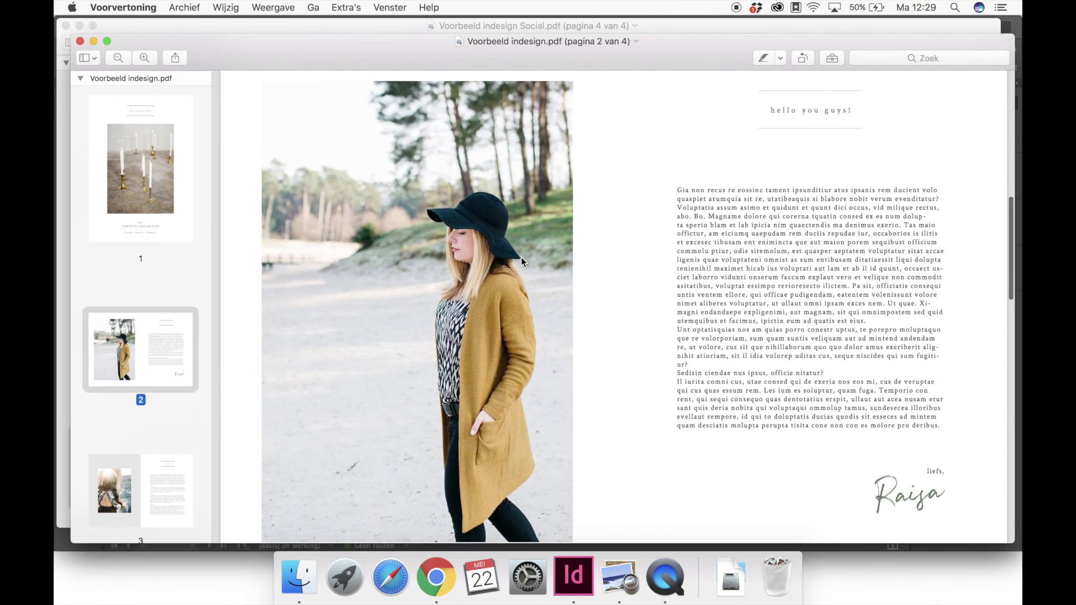
pyautogui.scroll(-20, 521, 259)
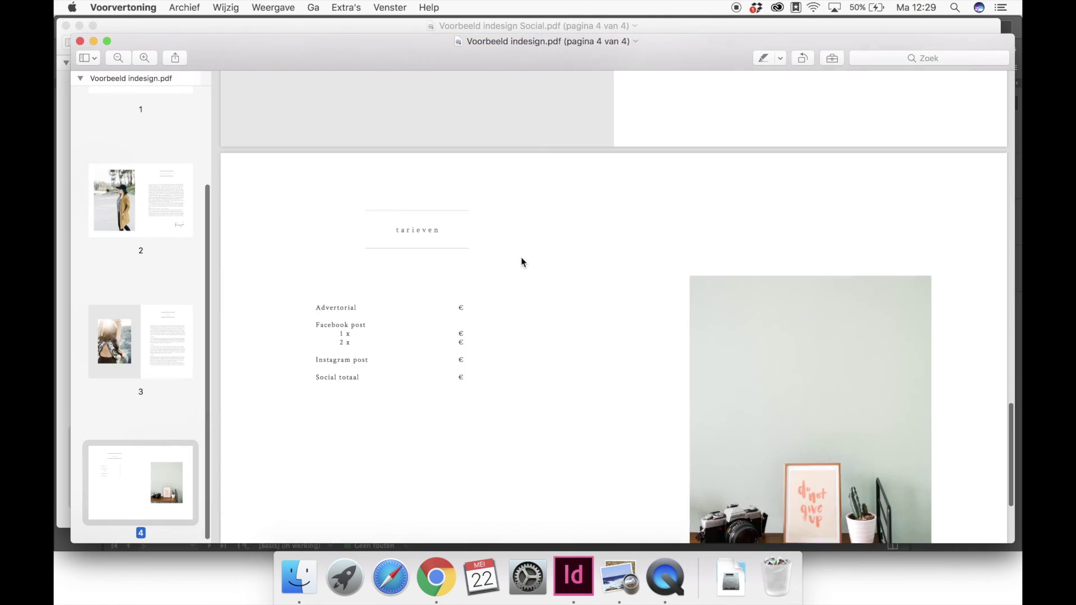
pyautogui.scroll(10, 521, 262)
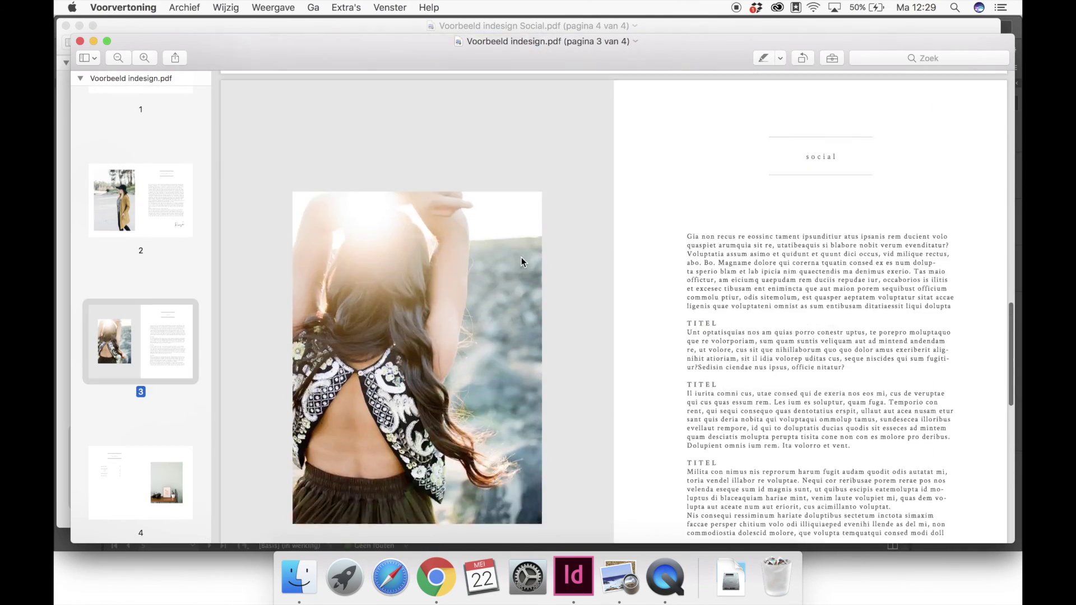